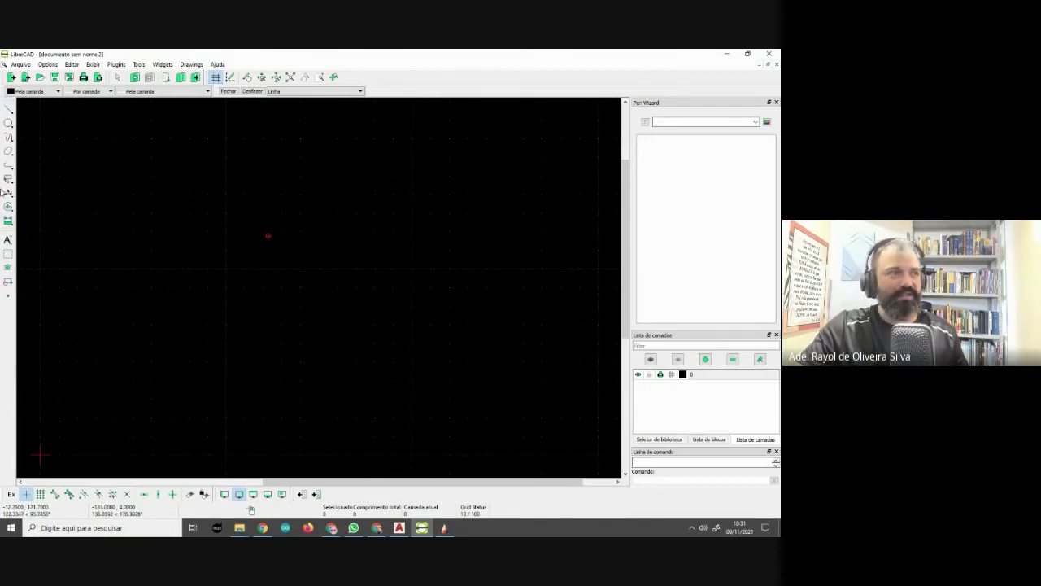
Open the Line tool's flyout in the left toolbar to show the line-drawing modes
left_click(9, 111)
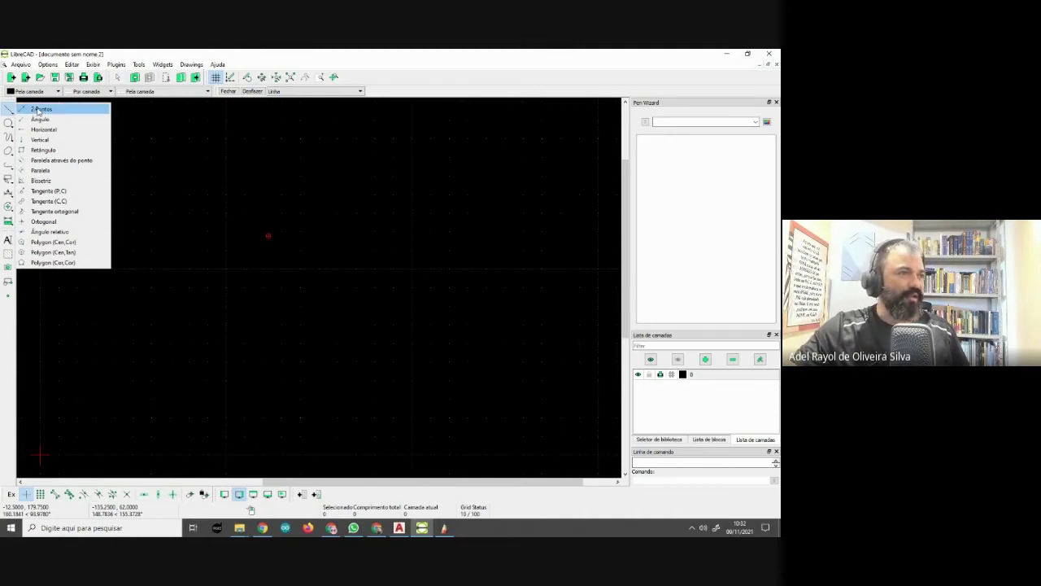
With Line > 2 Pontos, draw an open chain of five connected segments across the canvas
left_click(38, 109)
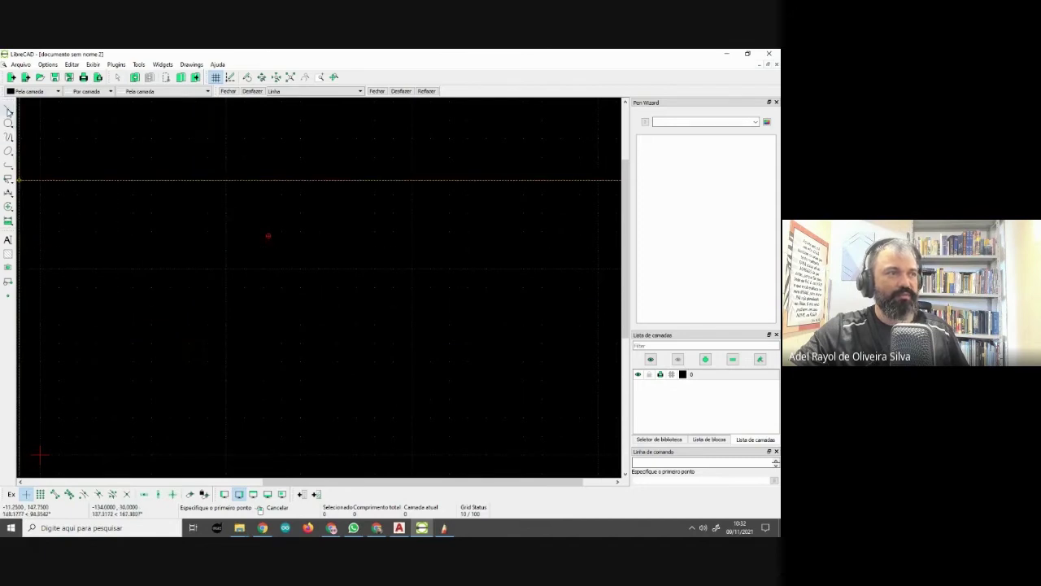
left_click(8, 111)
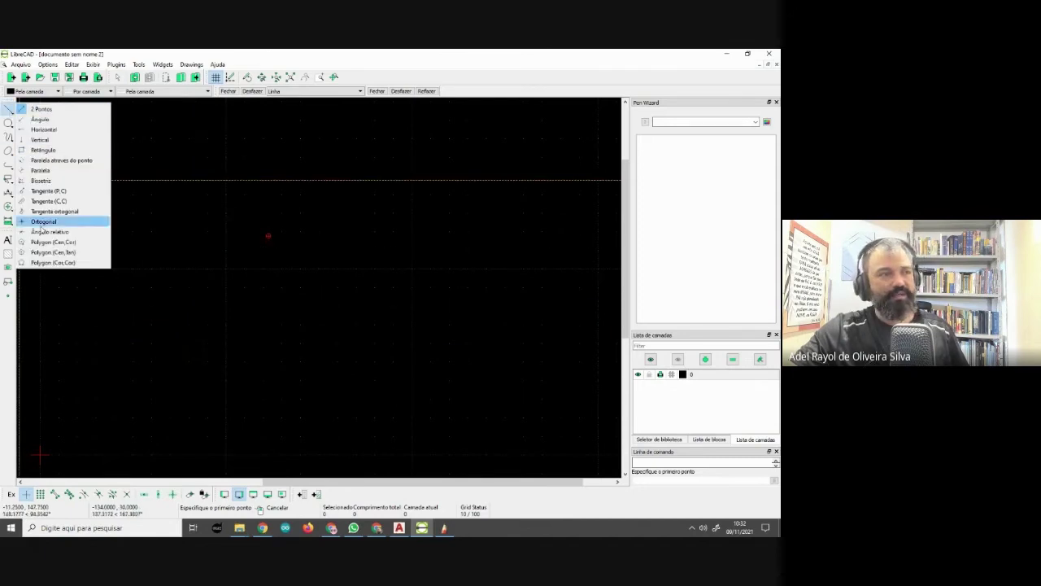
left_click(41, 109)
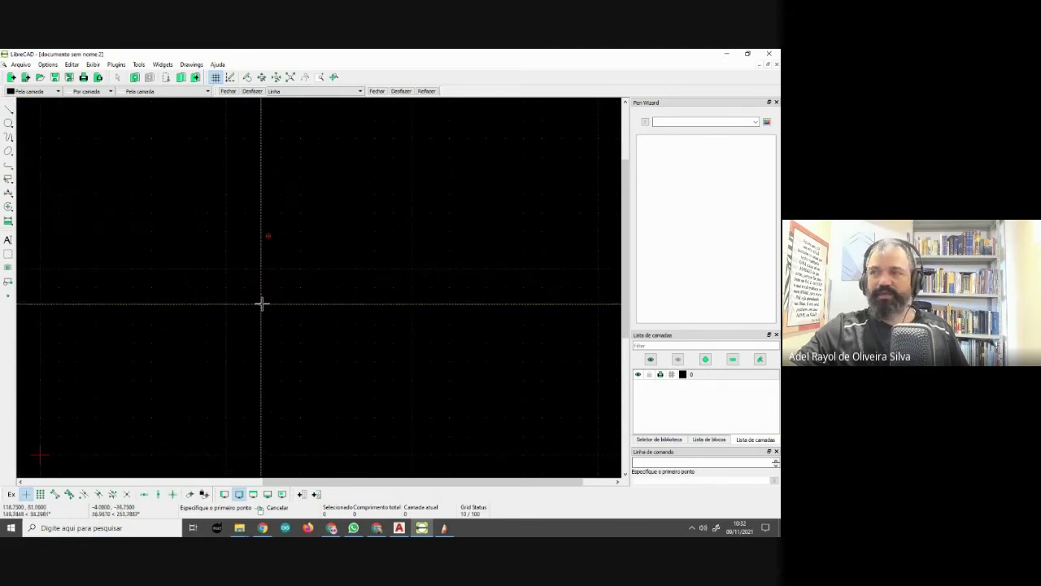
left_click(169, 332)
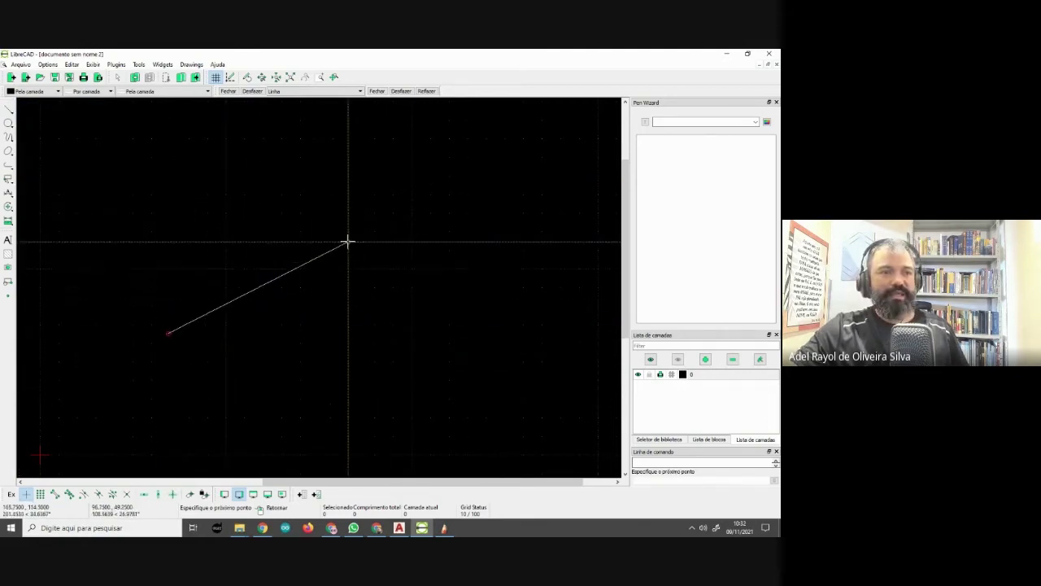
left_click(349, 241)
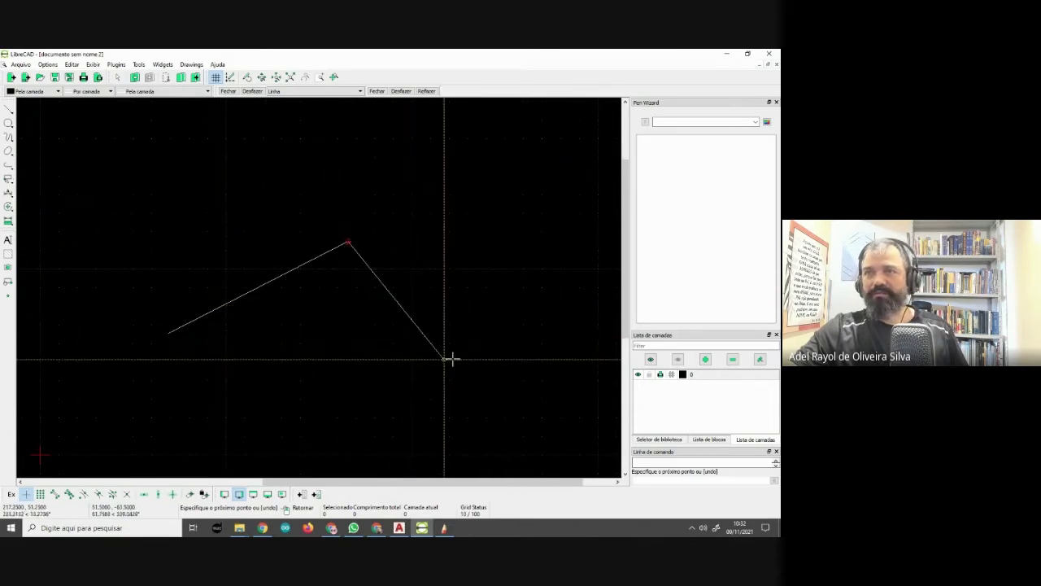
left_click(374, 287)
left_click(497, 262)
left_click(484, 333)
left_click(192, 389)
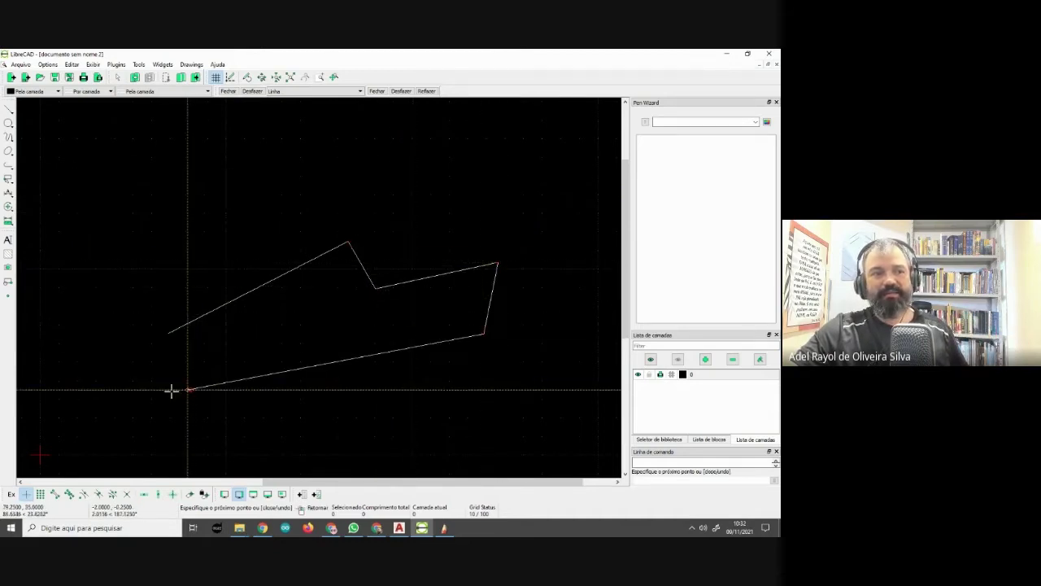
right_click(163, 332)
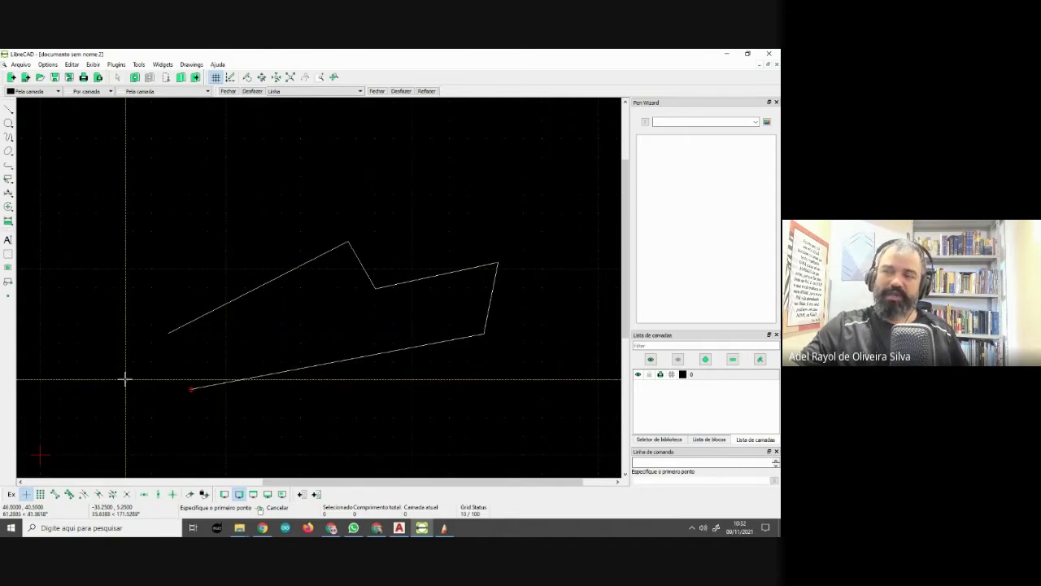
Draw a rectangle in the upper left using the re command and two corner points
type("re")
key("Return")
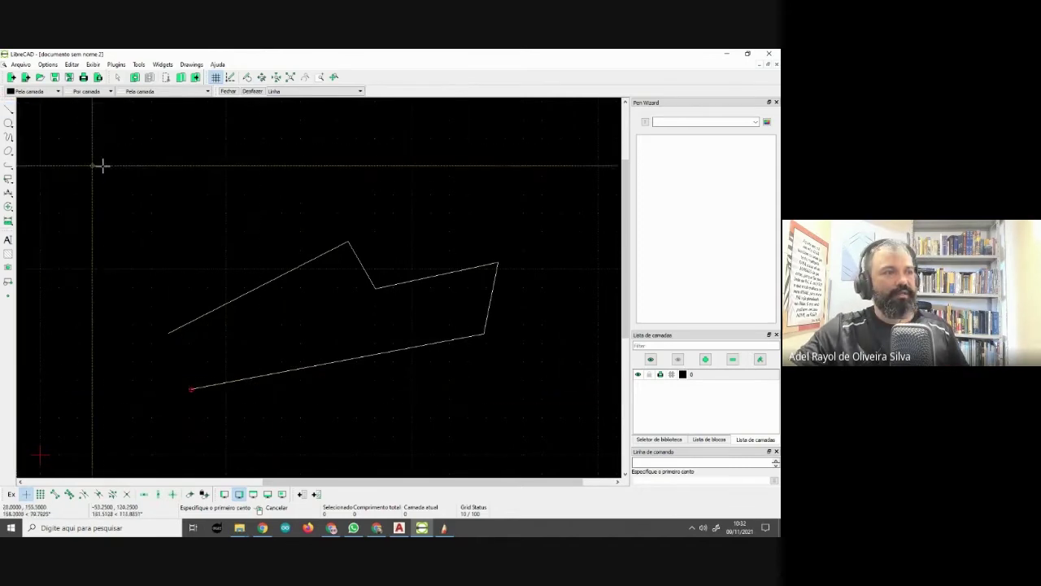
left_click(52, 123)
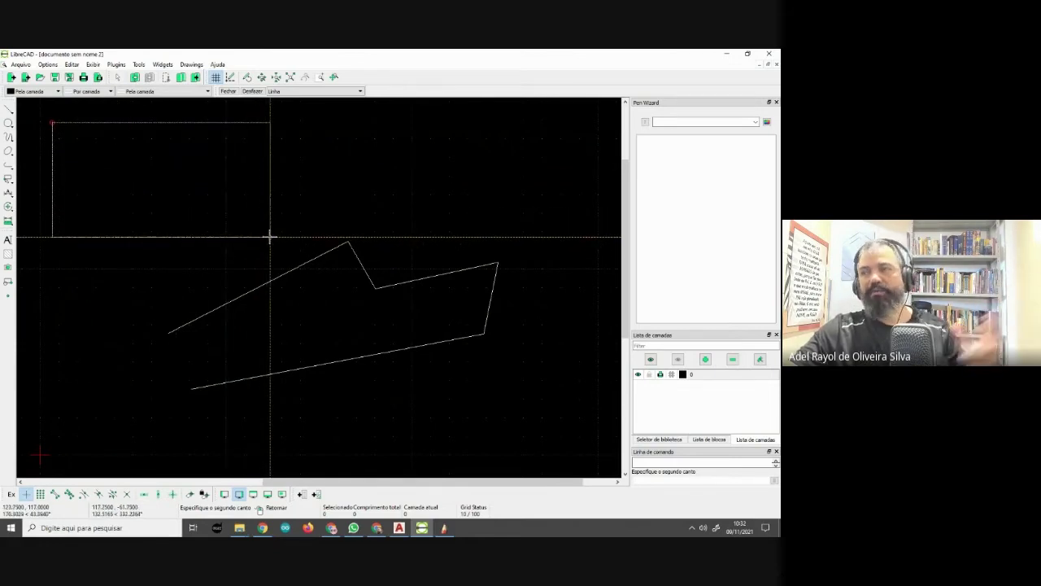
left_click(252, 233)
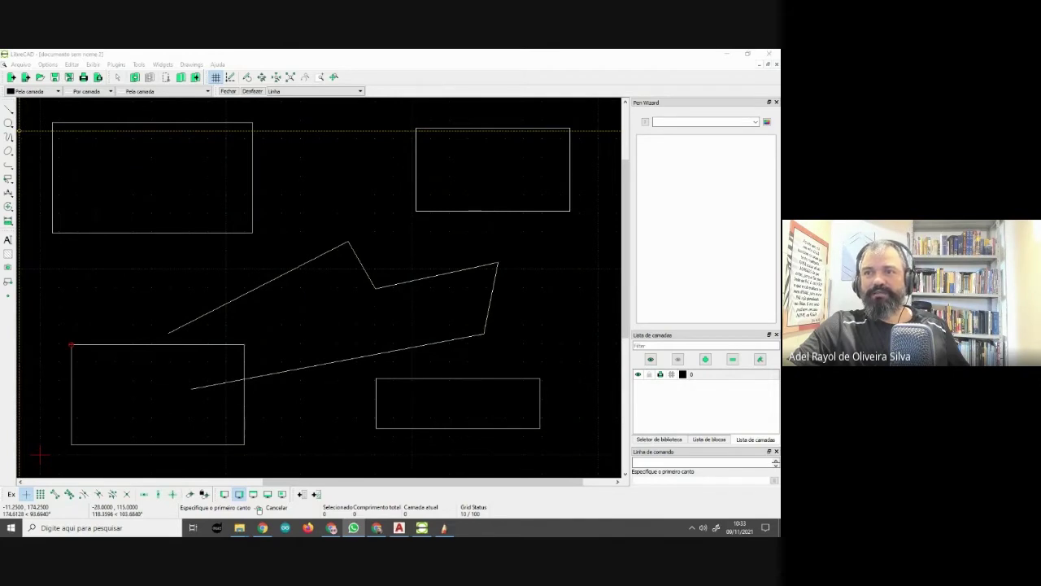
left_click(259, 509)
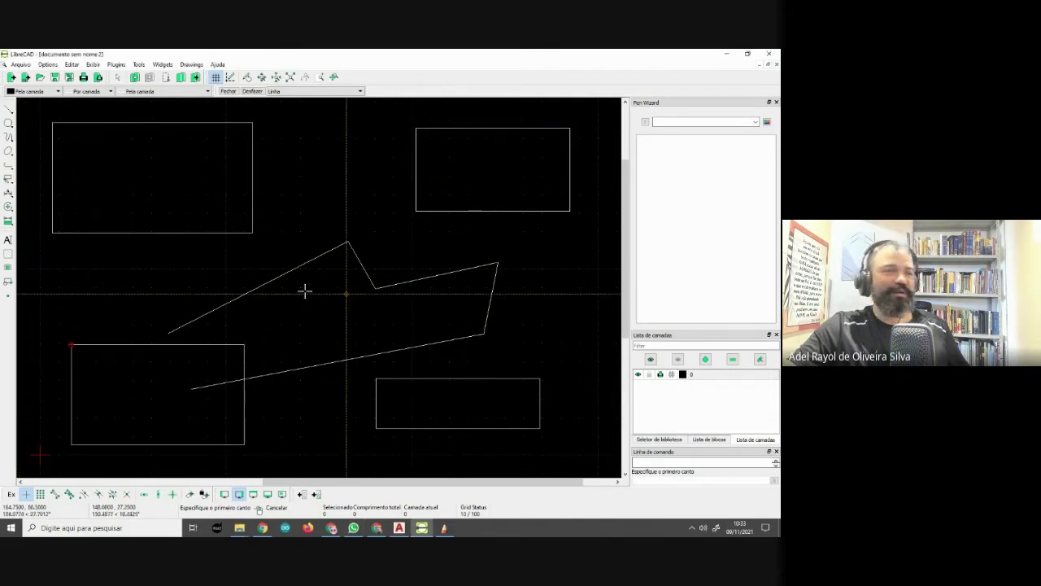
Draw a small triangle and a larger triangle on the left with Polygon (Cen,Cor)
left_click(8, 108)
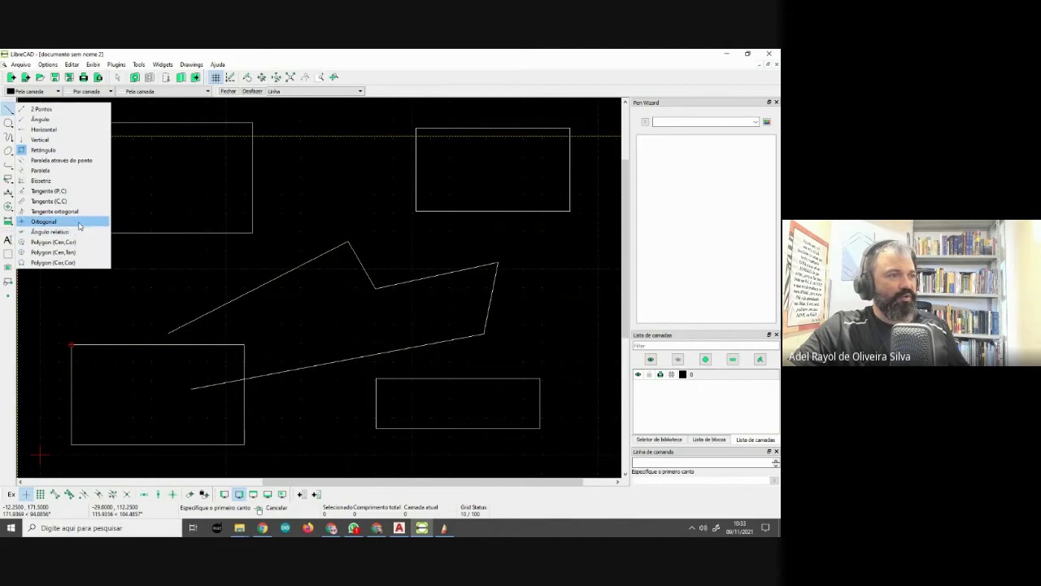
left_click(63, 242)
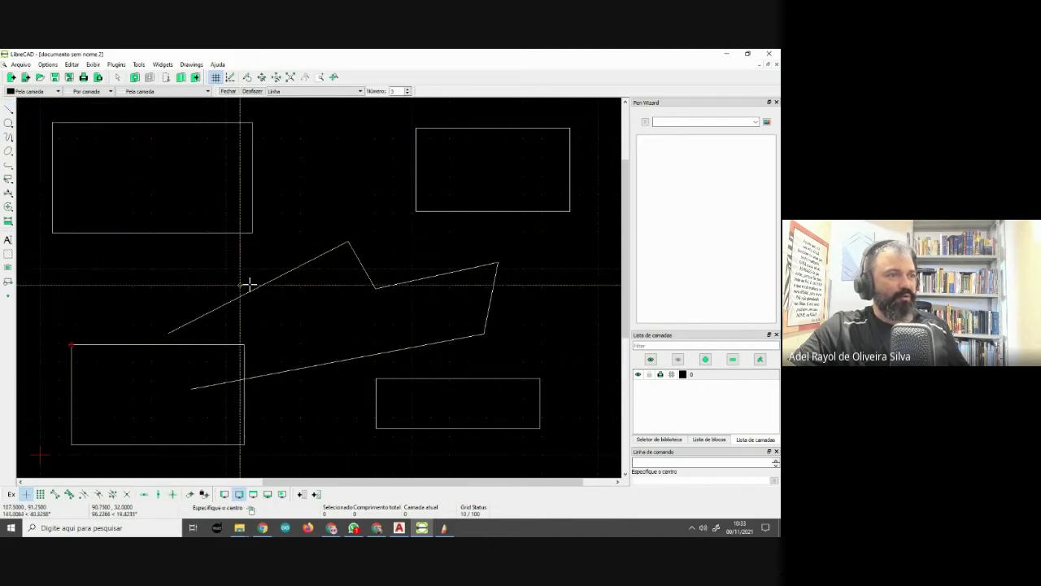
left_click(180, 282)
left_click(177, 325)
left_click(258, 177)
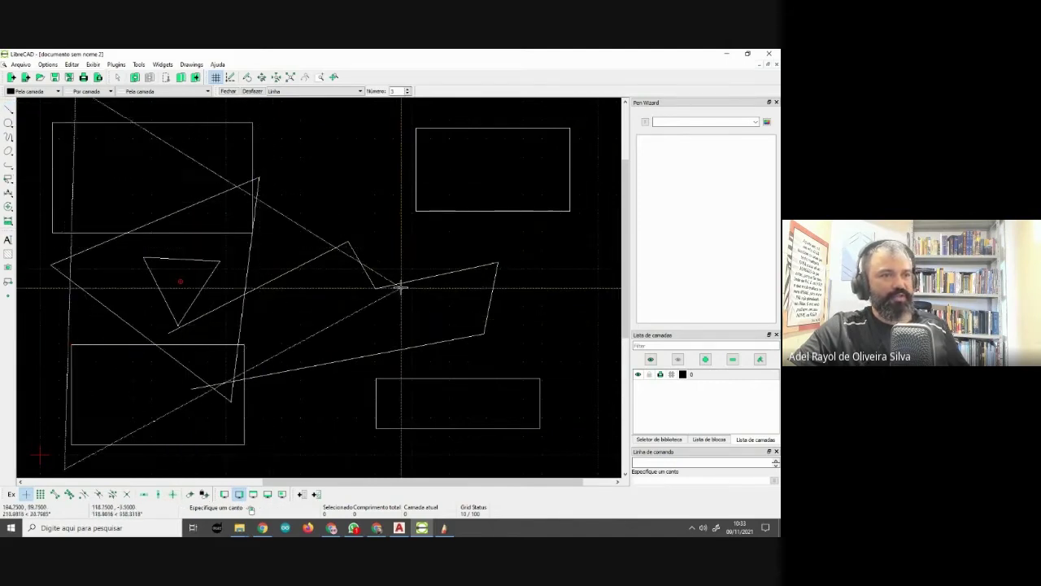
right_click(320, 223)
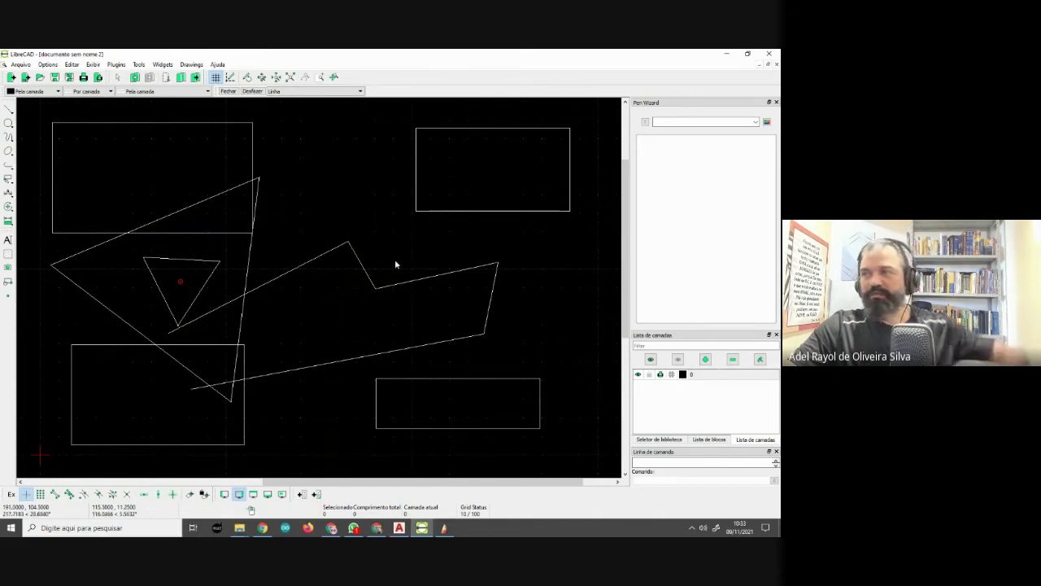
scroll(426, 301, "down", 1)
scroll(456, 342, "down", 1)
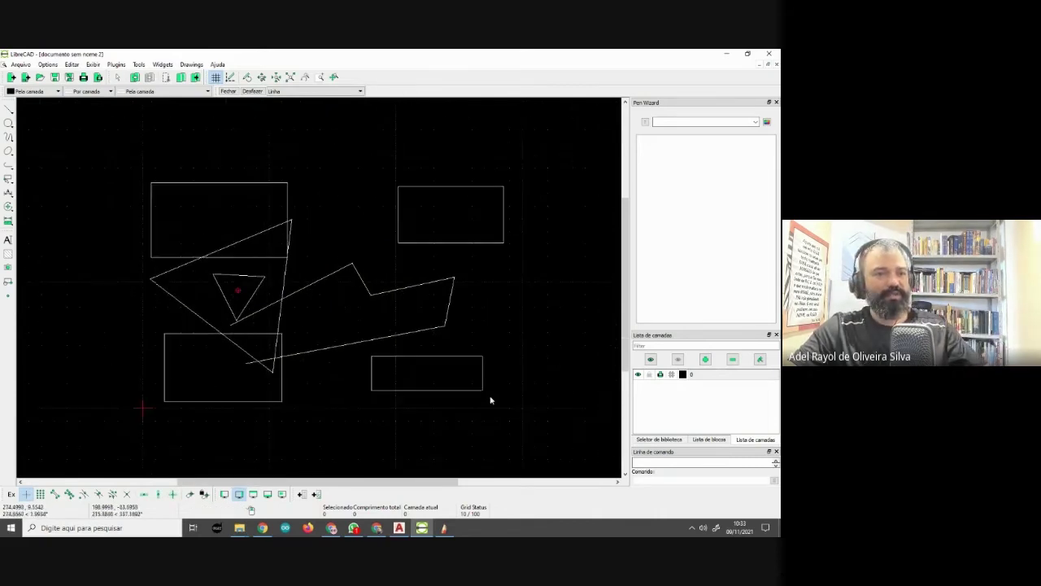
scroll(491, 399, "down", 1)
left_click(559, 437)
left_click(113, 154)
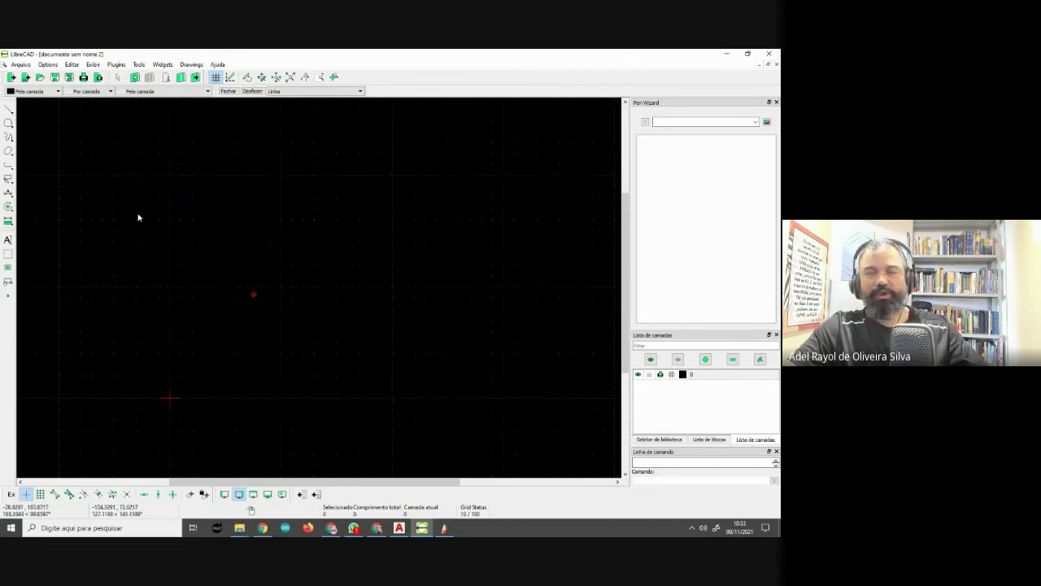
left_click(8, 123)
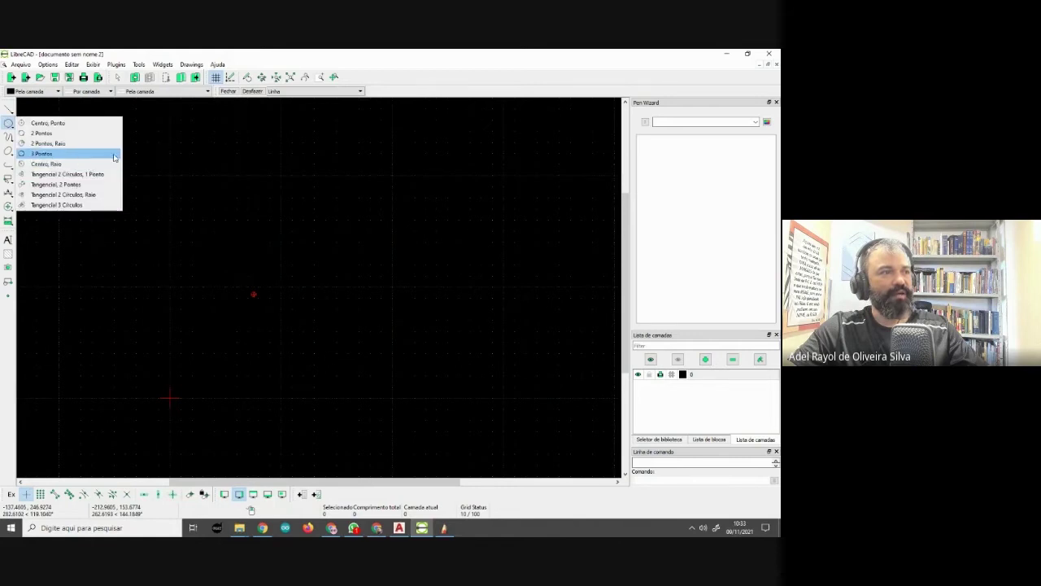
key("Escape")
key("ctrl+z")
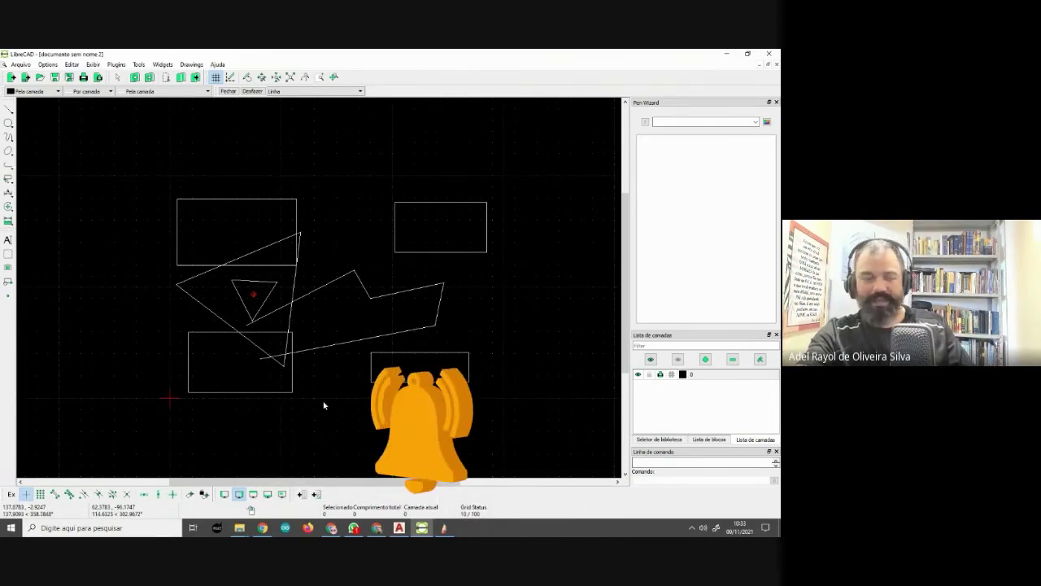
key("ctrl+z")
key("ctrl+z")
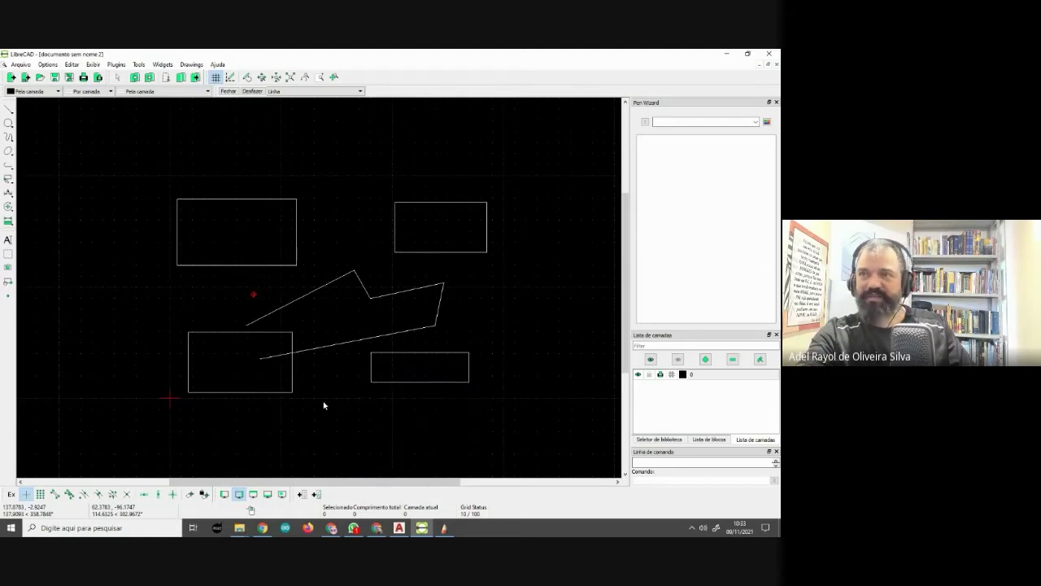
key("ctrl+z")
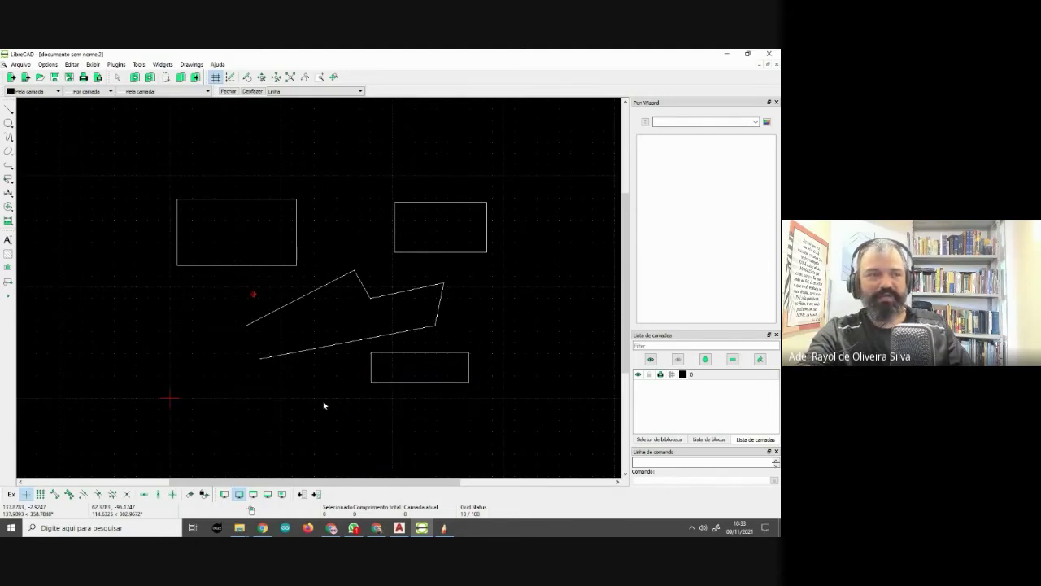
key("ctrl+z")
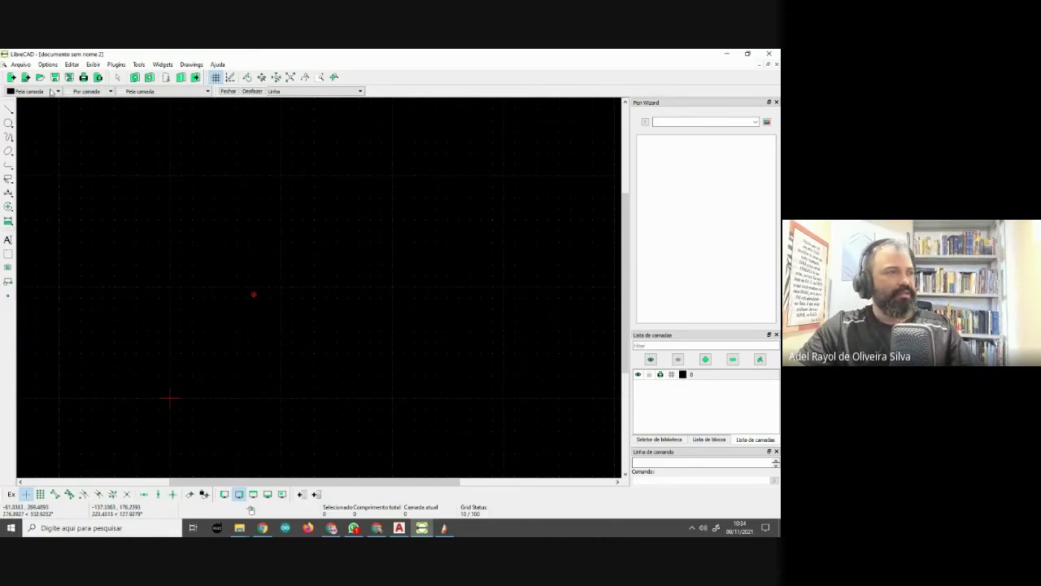
left_click(73, 64)
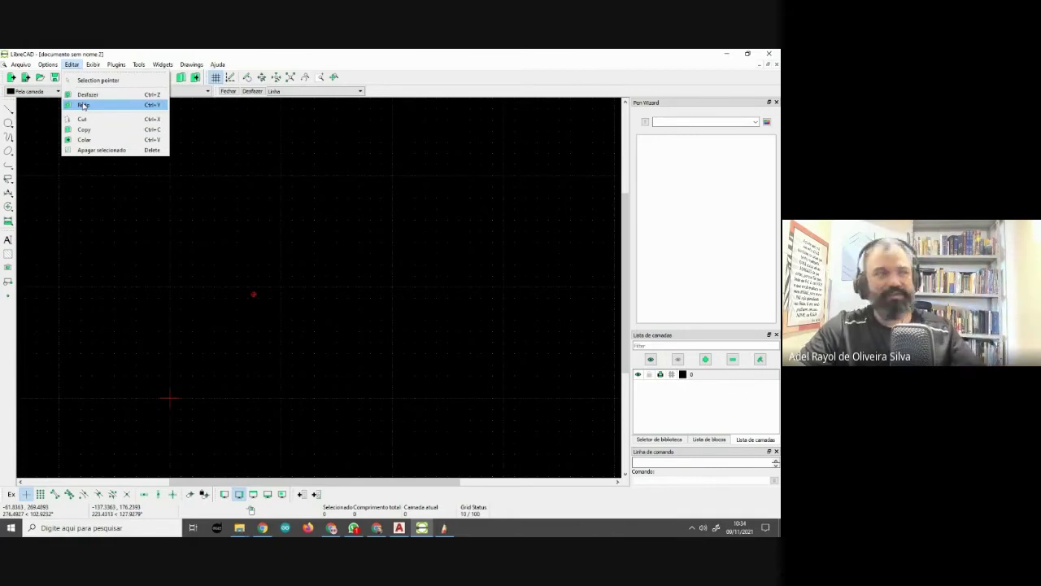
left_click(83, 106)
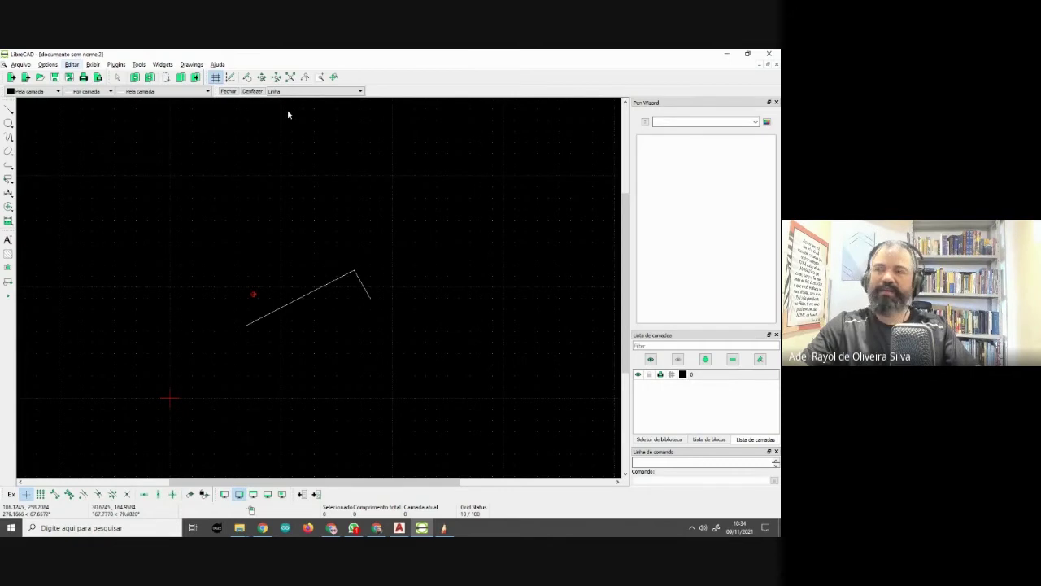
key("ctrl+shift+z")
key("ctrl+shift+z")
key("ctrl+shift+z")
key("ctrl+shift+z")
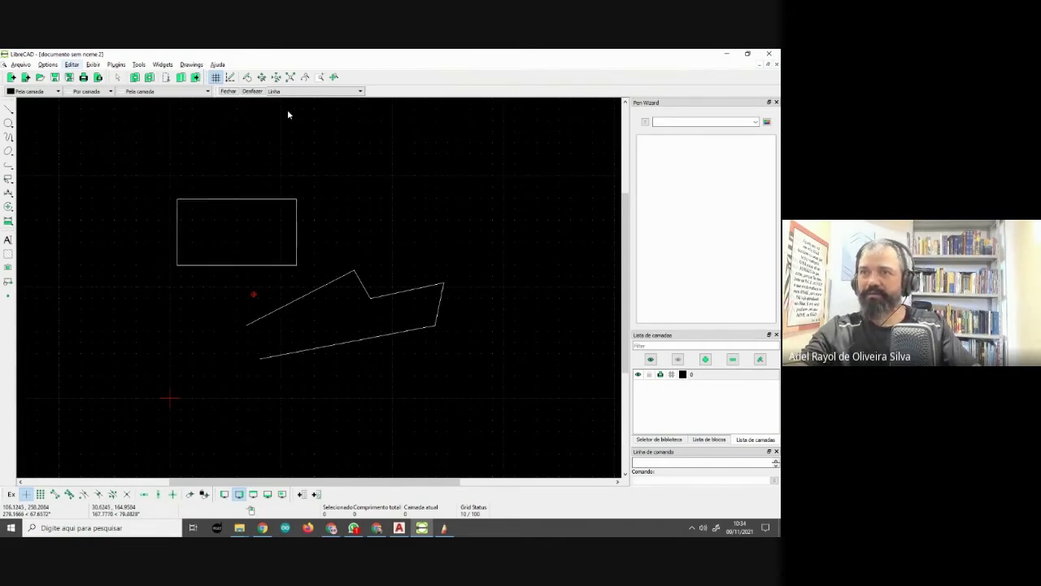
key("ctrl+shift+z")
key("ctrl+shift+z")
key("ctrl+shift+z")
key("ctrl+shift+z")
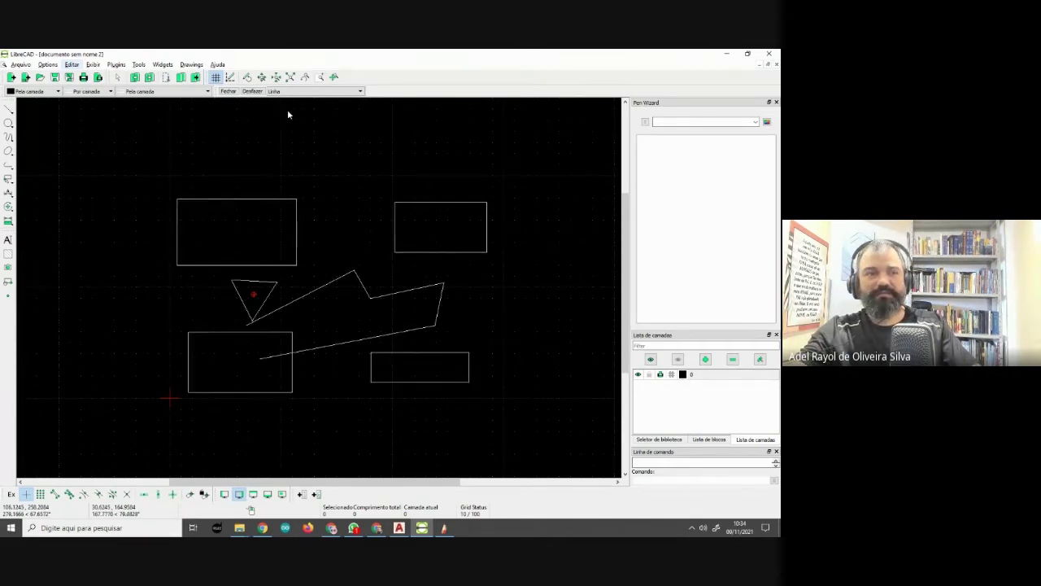
key("ctrl+shift+z")
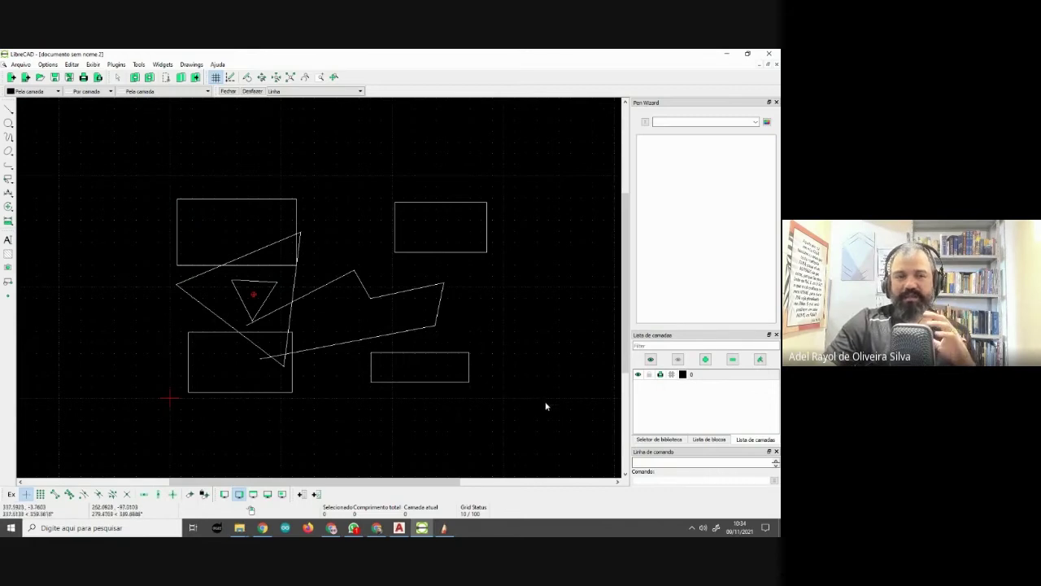
mouse_move(560, 407)
left_mouse_down()
mouse_move(400, 300)
mouse_move(402, 281)
left_mouse_up()
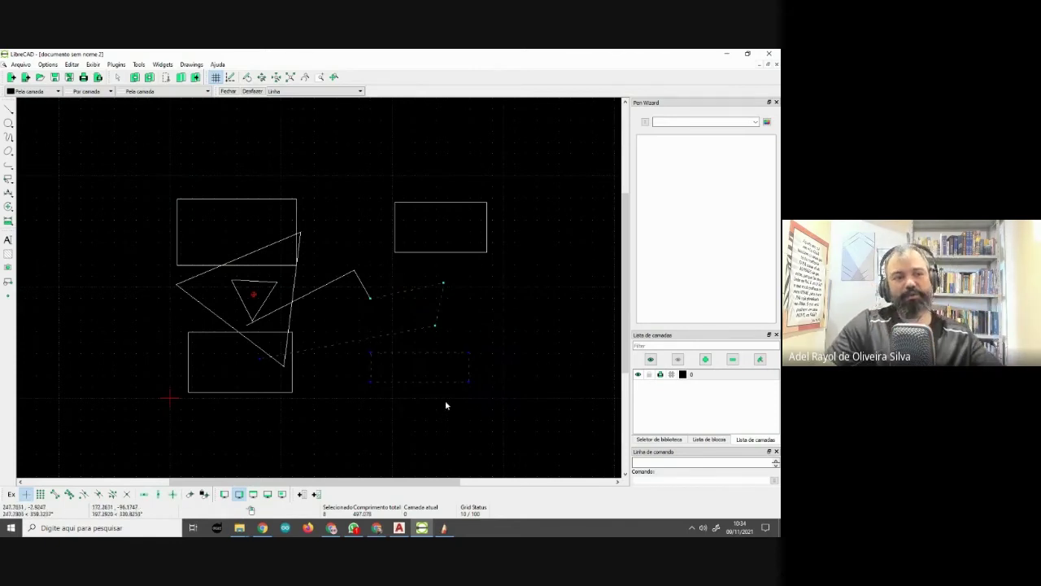
key("Escape")
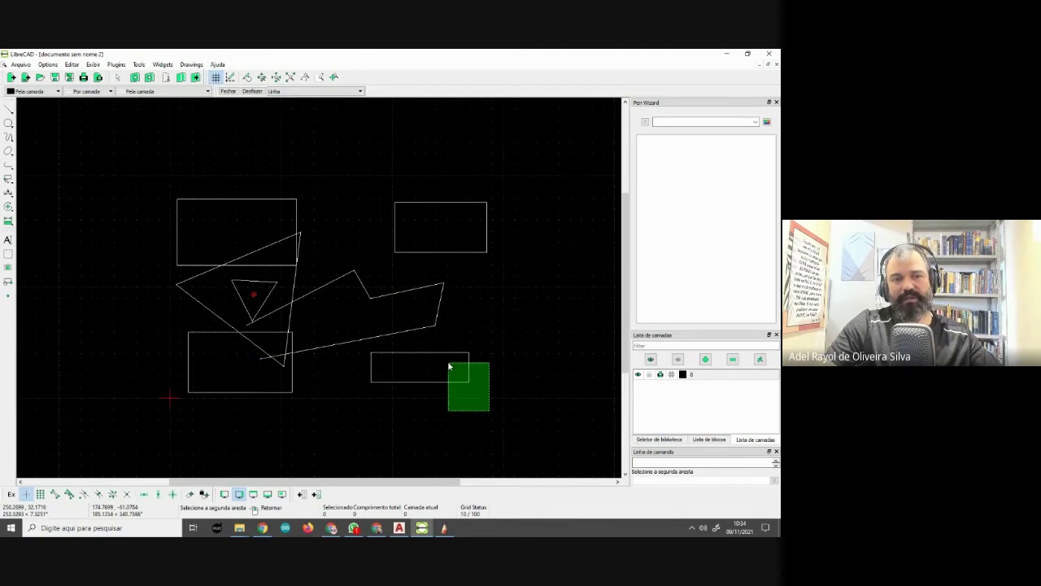
left_click_drag(448, 367, 450, 370)
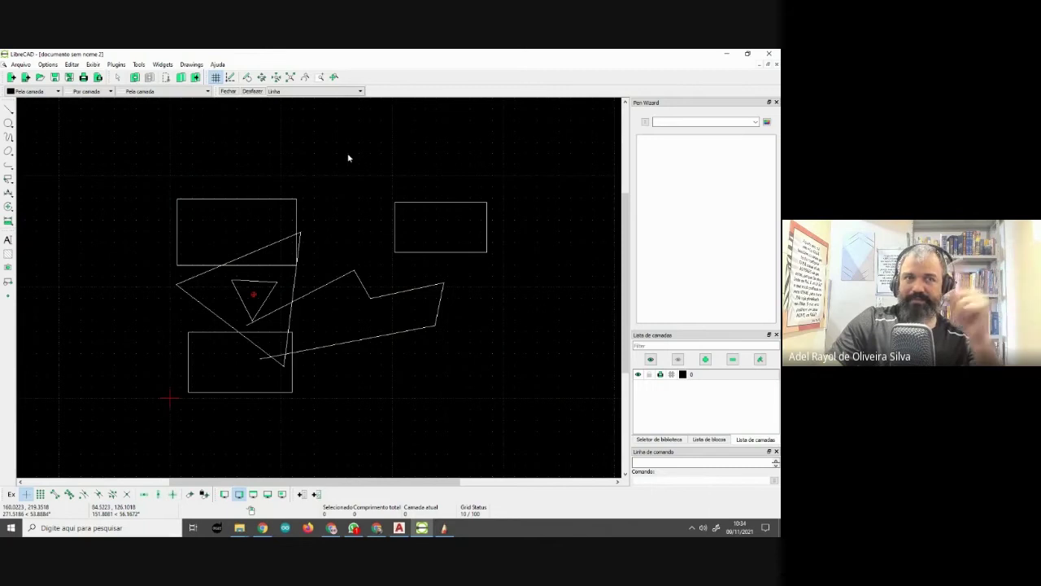
mouse_move(348, 154)
left_mouse_down()
mouse_move(444, 270)
mouse_move(351, 172)
mouse_move(458, 281)
mouse_move(461, 272)
left_mouse_up()
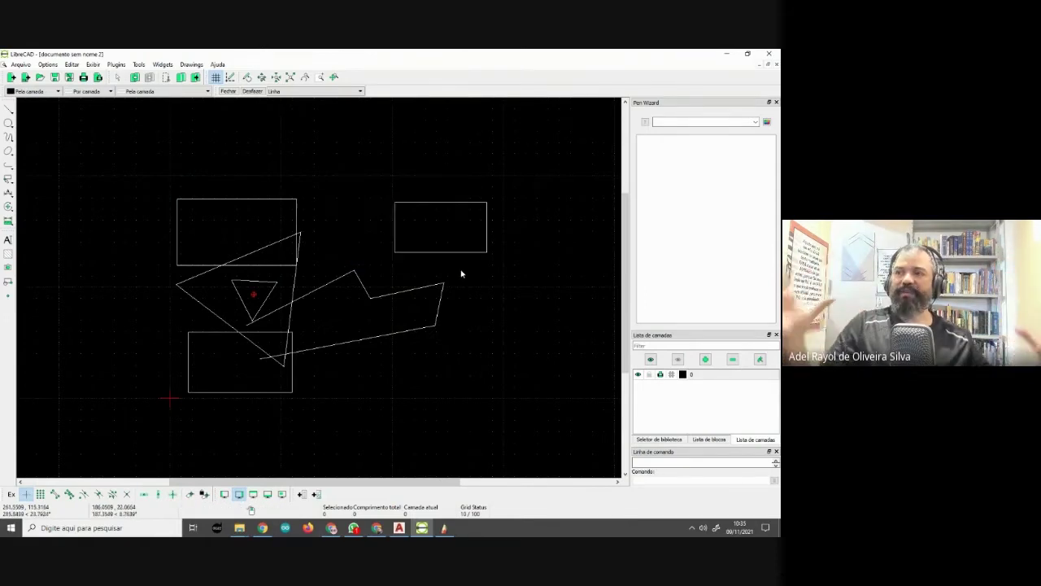
left_click_drag(367, 178, 448, 273)
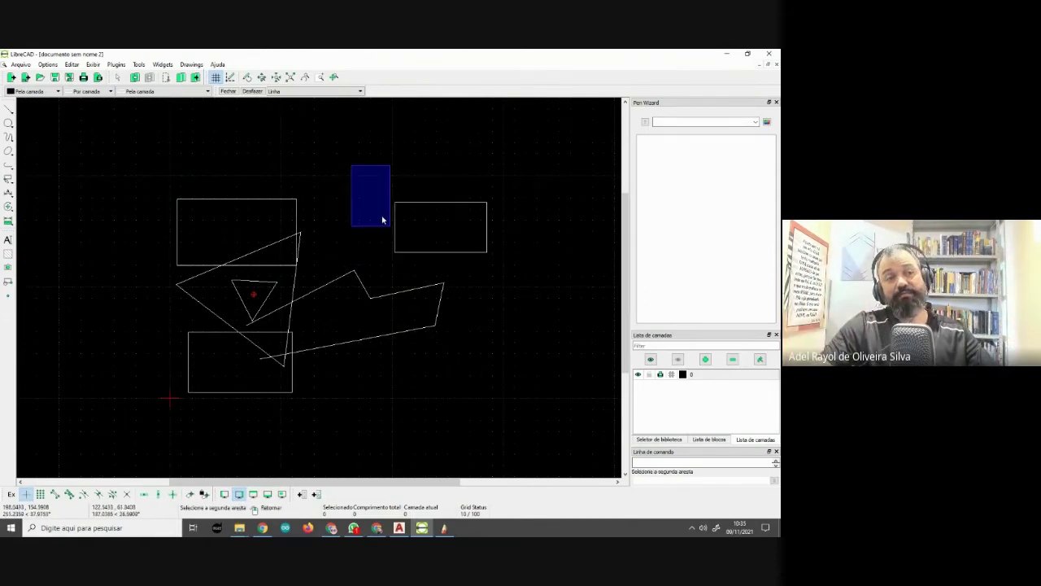
left_click_drag(515, 402, 410, 335)
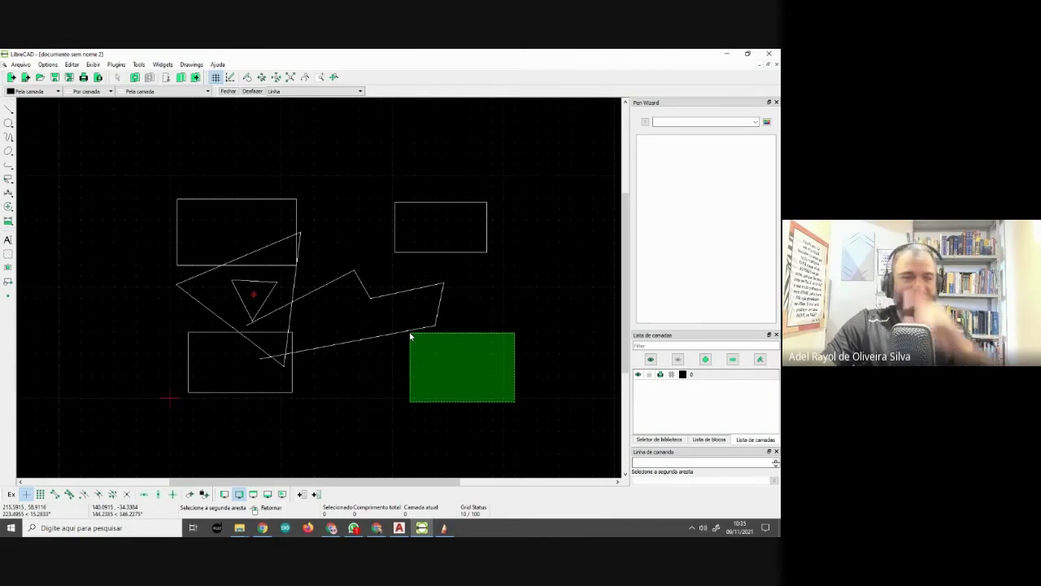
Window-select the upper right rectangle
key("Escape")
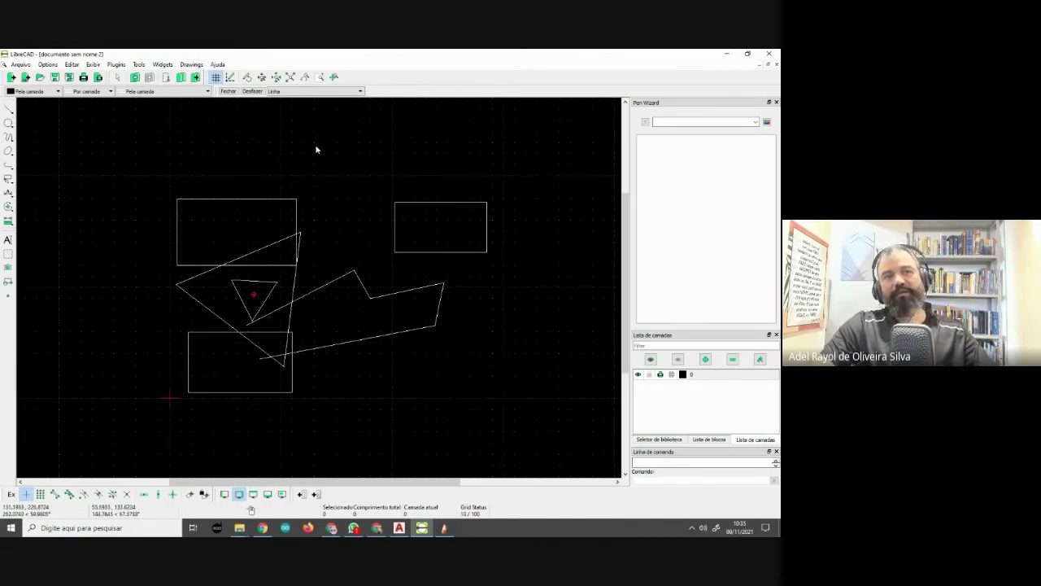
mouse_move(316, 148)
left_mouse_down()
mouse_move(458, 270)
mouse_move(504, 267)
mouse_move(425, 211)
mouse_move(525, 276)
mouse_move(442, 256)
mouse_move(446, 269)
left_mouse_up()
right_click(445, 268)
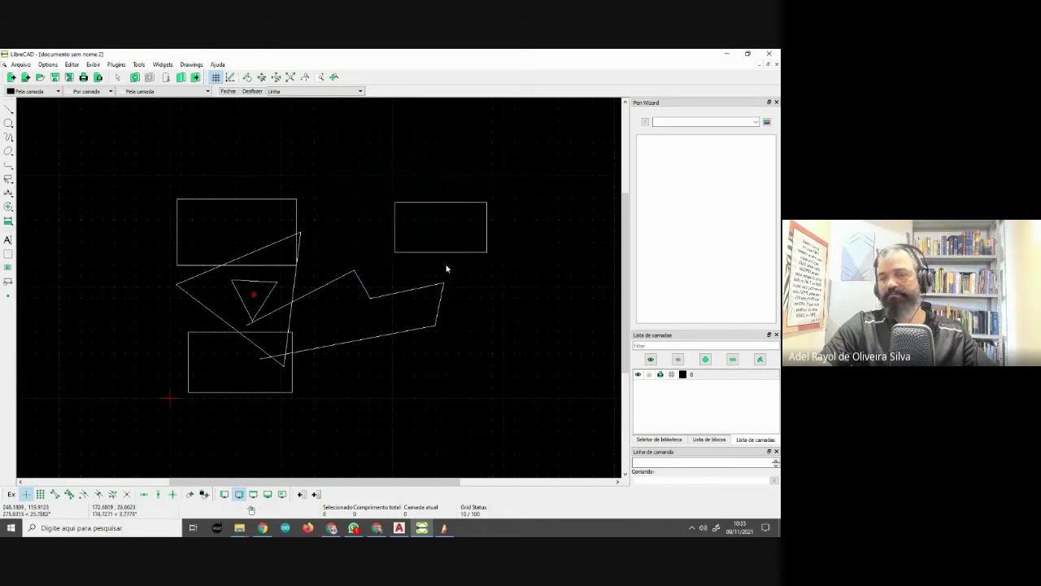
left_click_drag(363, 167, 447, 274)
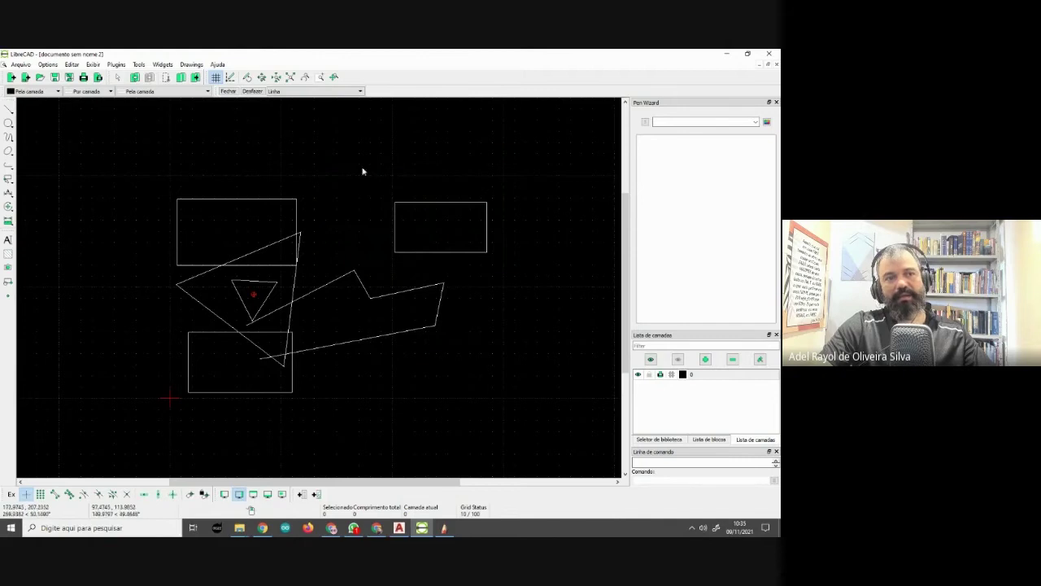
left_click_drag(337, 148, 523, 267)
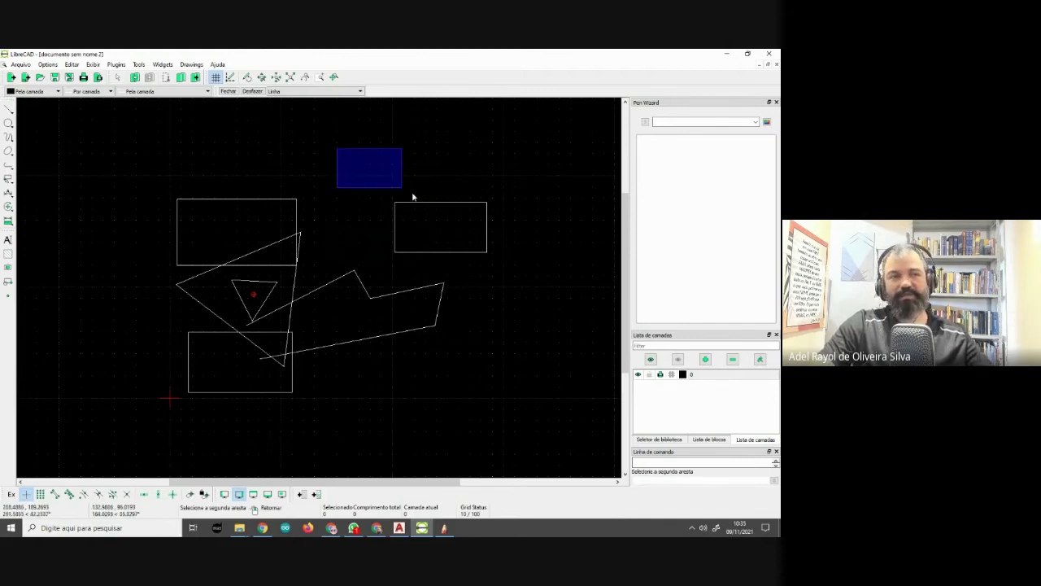
left_click(523, 267)
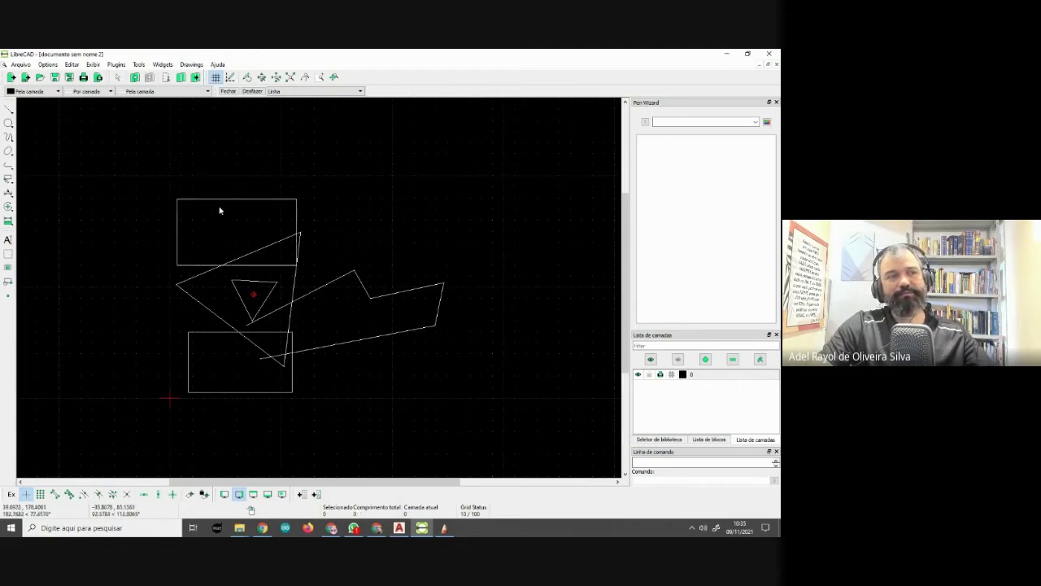
Select the upper left rectangle, then the whole drawing, and delete everything
left_click_drag(226, 225, 163, 182)
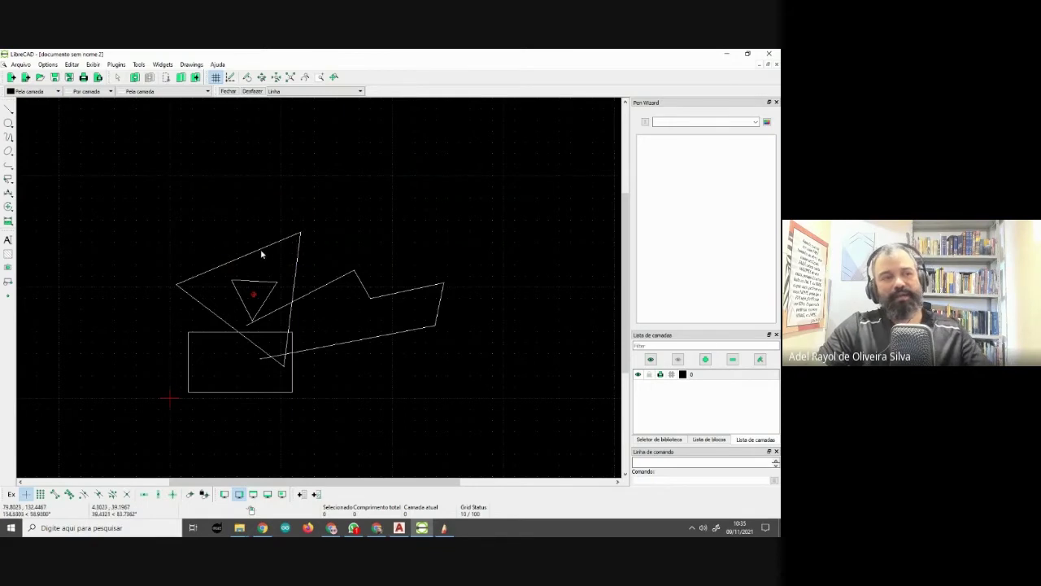
left_click_drag(131, 168, 479, 433)
key("Delete")
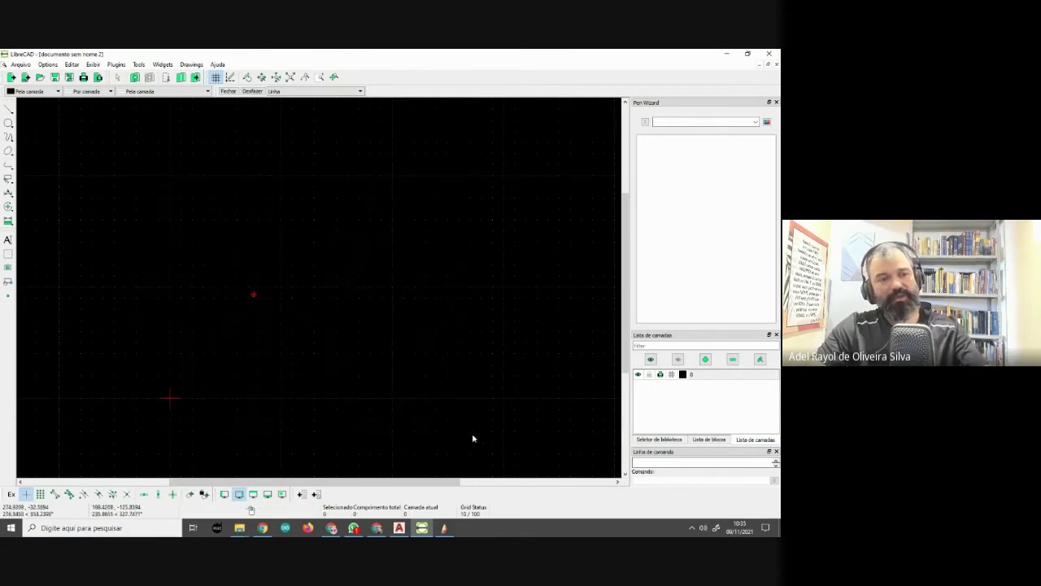
Remove the leftover test circles with a crossing window and Delete
left_click(8, 124)
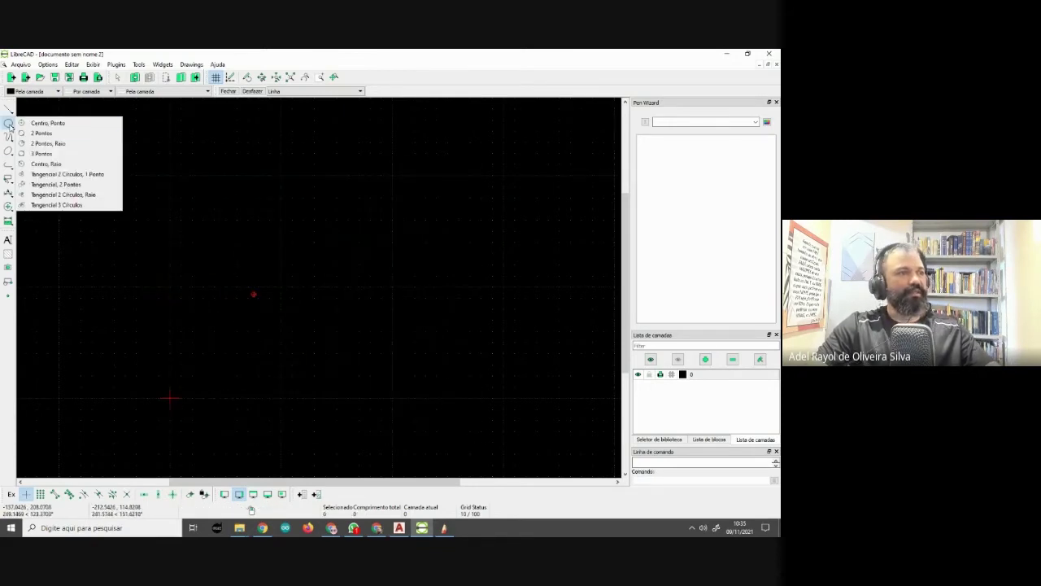
left_click(49, 143)
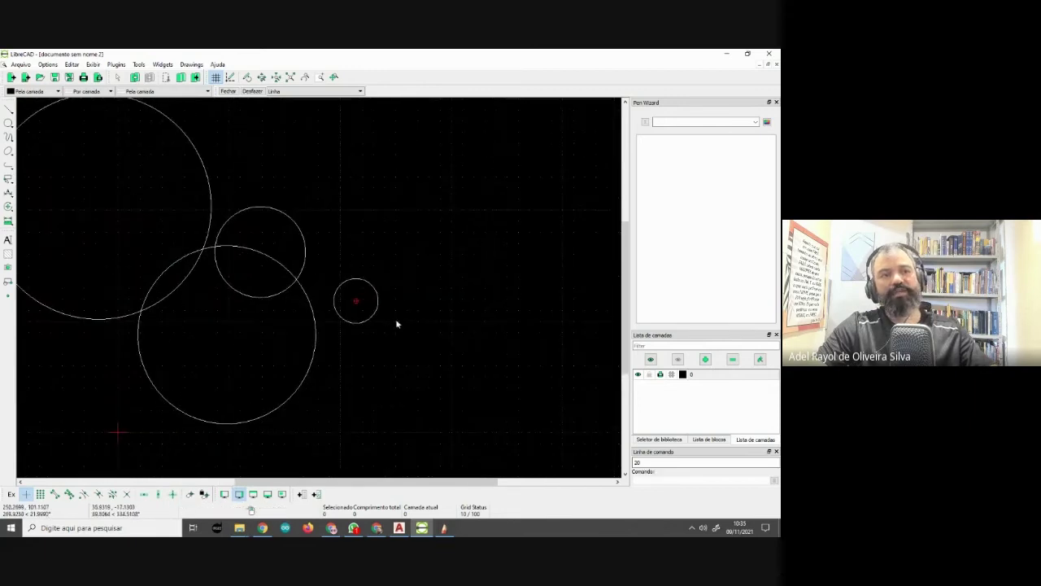
scroll(407, 358, "down", 2)
left_click_drag(423, 399, 61, 130)
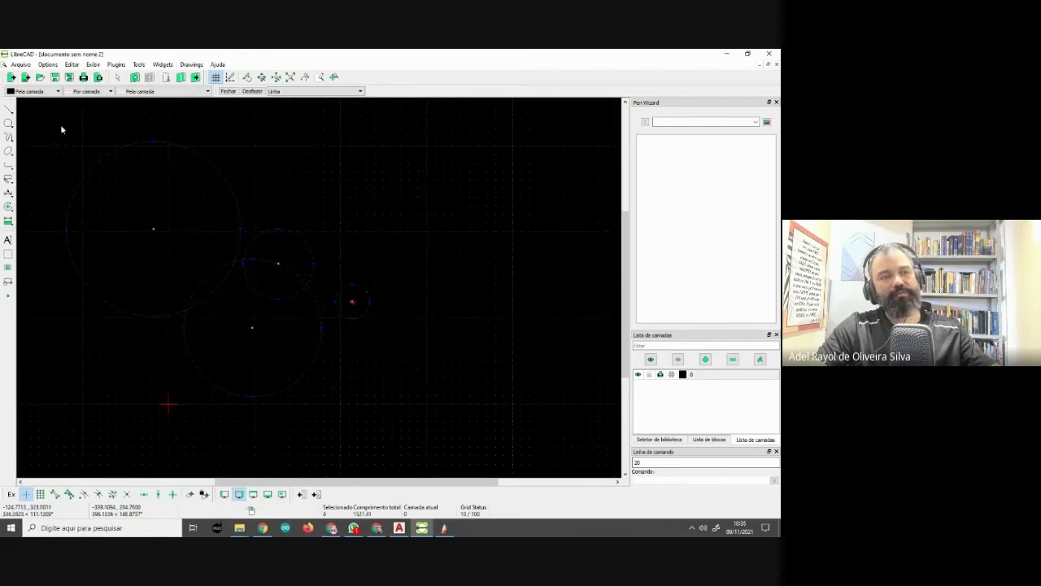
key("Delete")
Draw two circles by centre with radii 20 and 40
left_click(215, 216)
type("20")
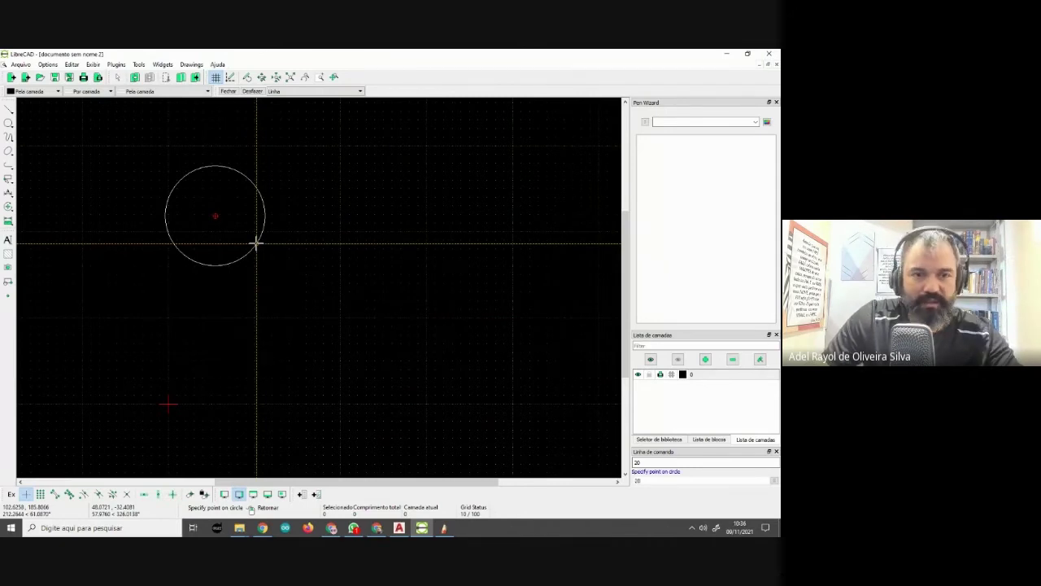
key("Return")
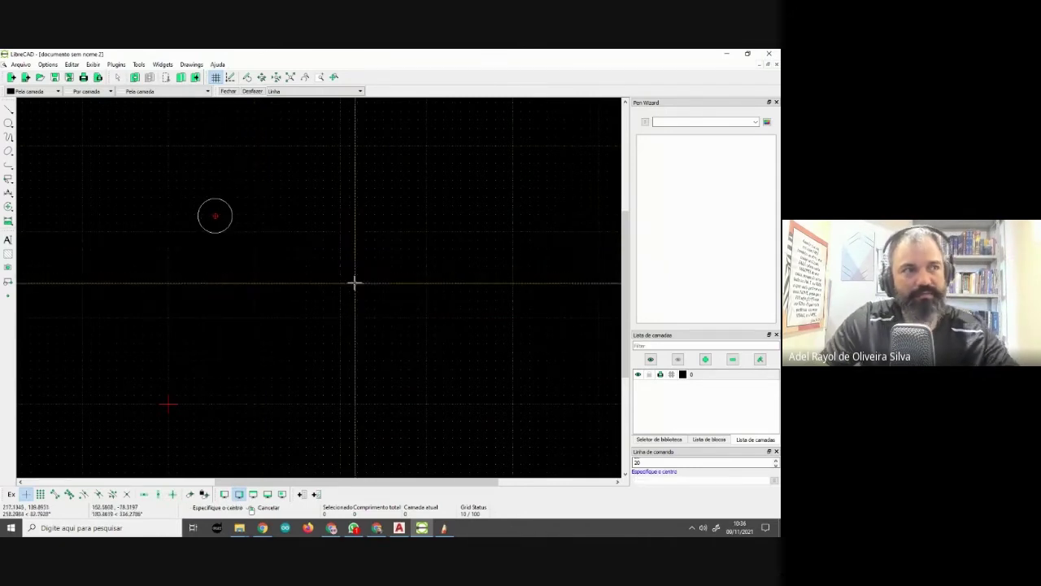
left_click(309, 214)
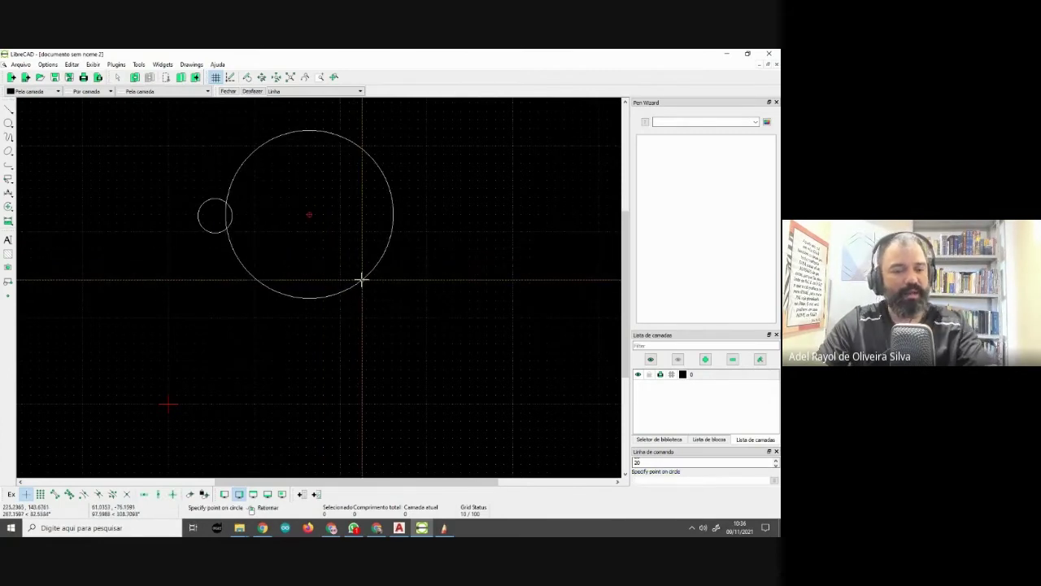
type("40")
key("Return")
key("Escape")
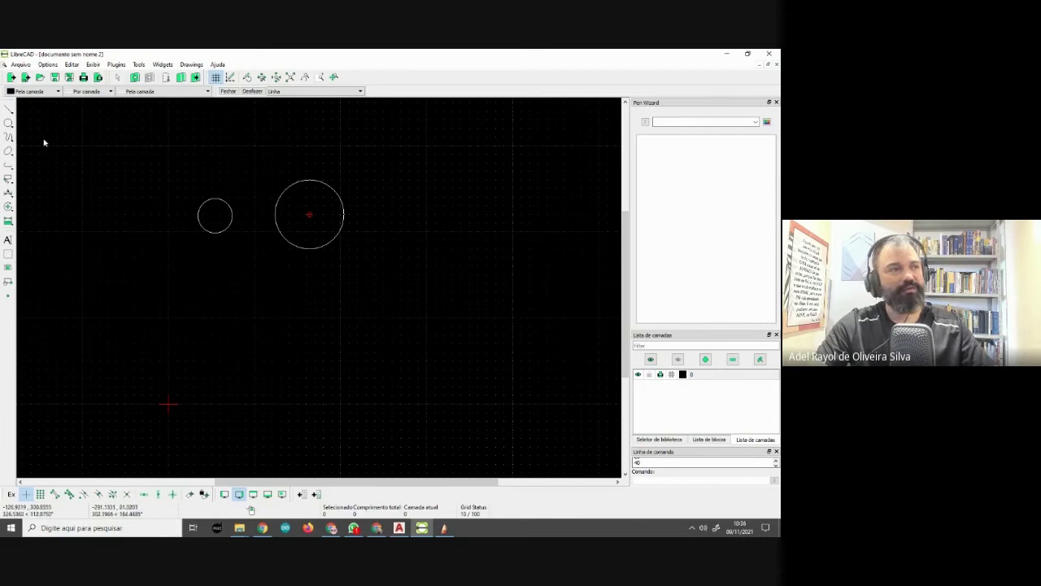
Draw a third, larger circle of radius 50 with Circle > Centro, Ponto
left_click(8, 123)
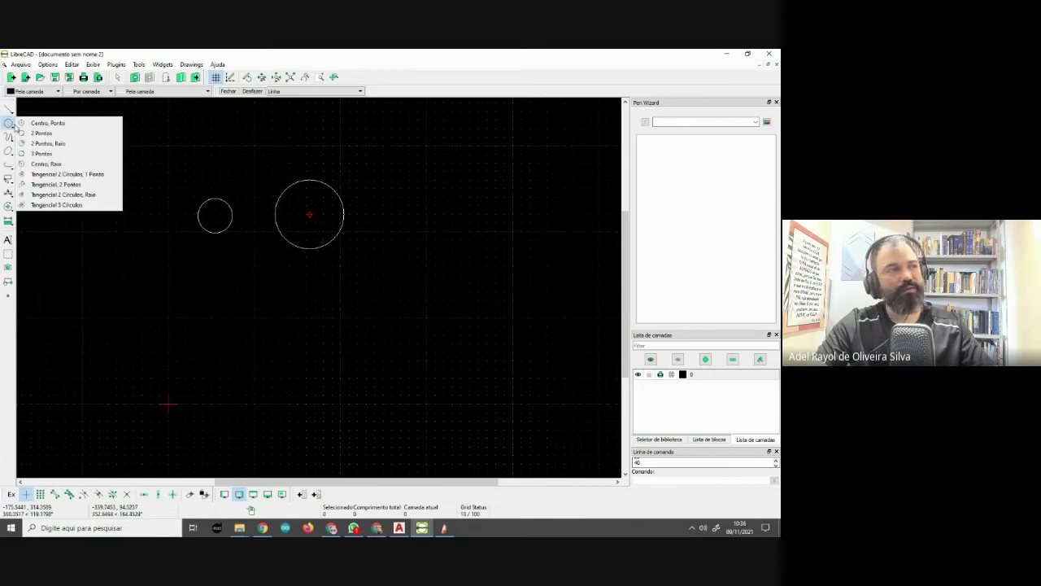
left_click(76, 122)
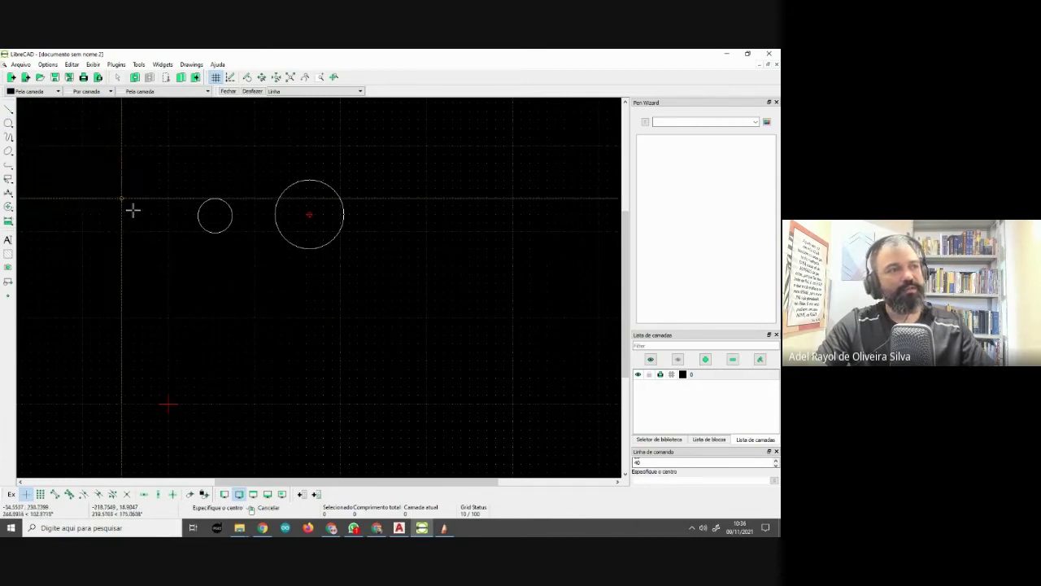
left_click(203, 297)
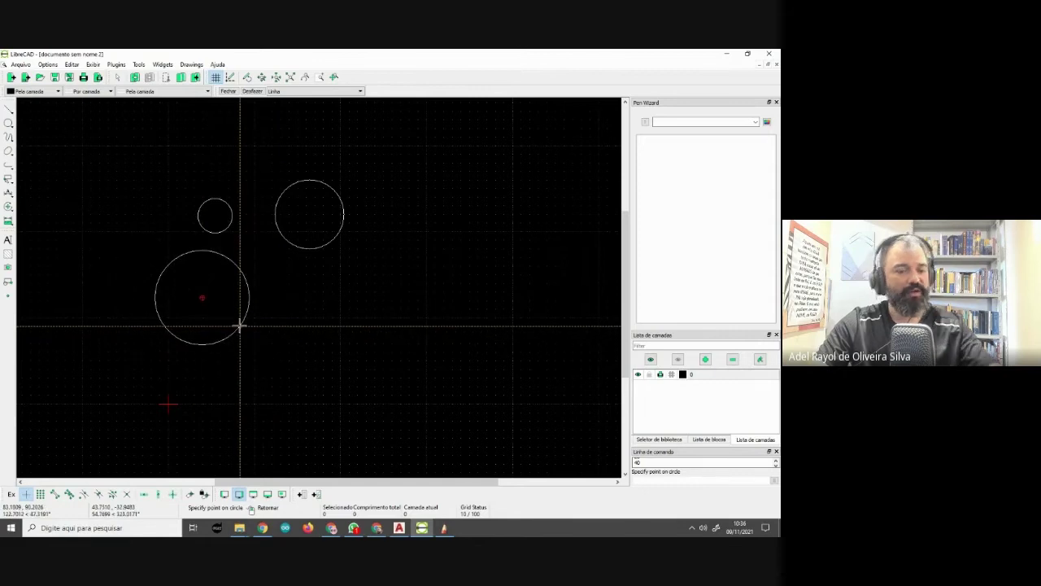
type("50")
left_click(237, 323)
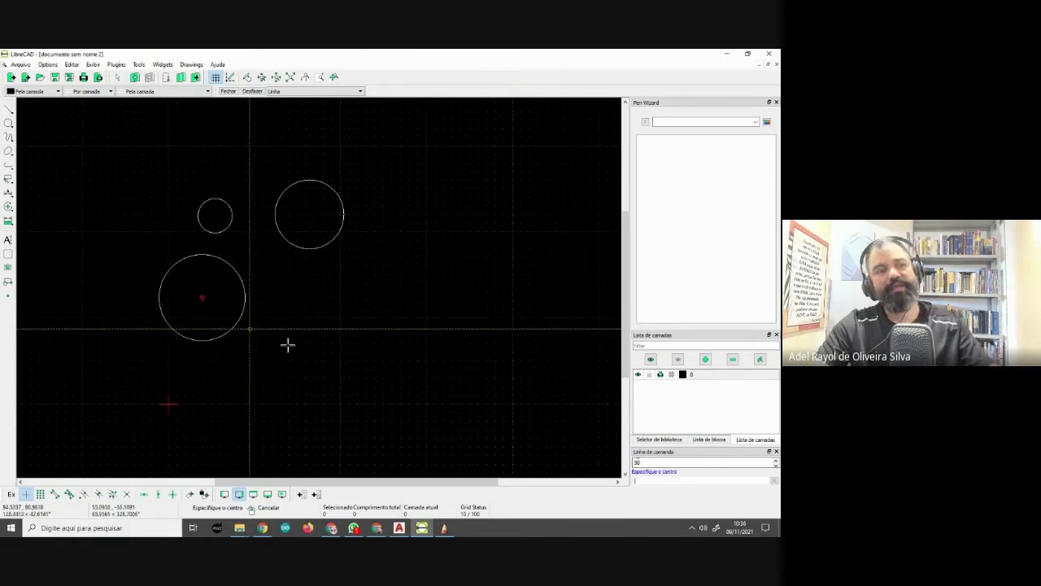
right_click(354, 358)
Place a Radial dimension reading 50.0000 on the largest circle
scroll(144, 293, "up", 2)
left_click(8, 192)
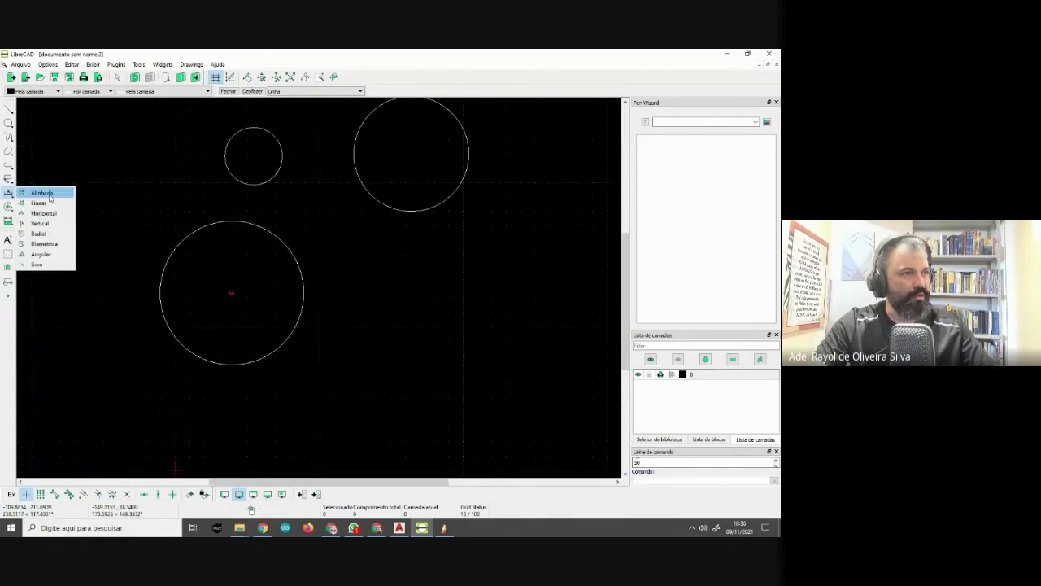
left_click(45, 192)
scroll(291, 310, "up", 2)
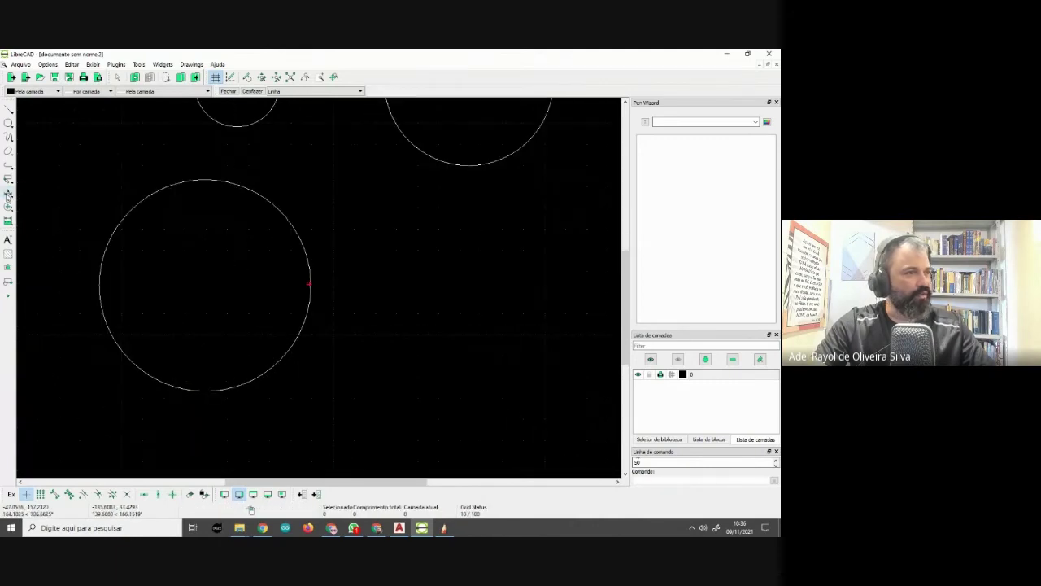
left_click(8, 192)
left_click(38, 233)
left_click(100, 286)
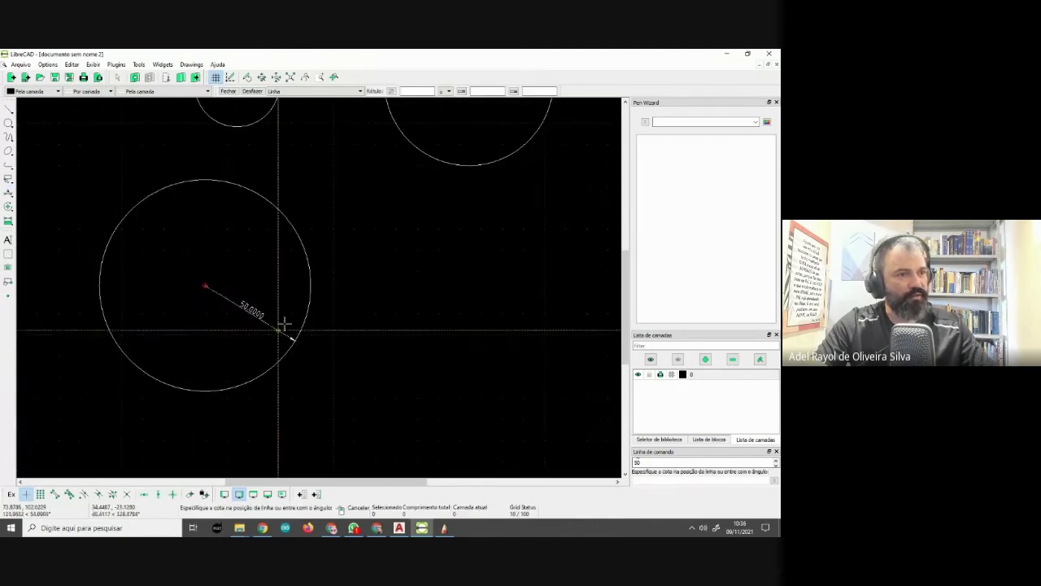
left_click(286, 276)
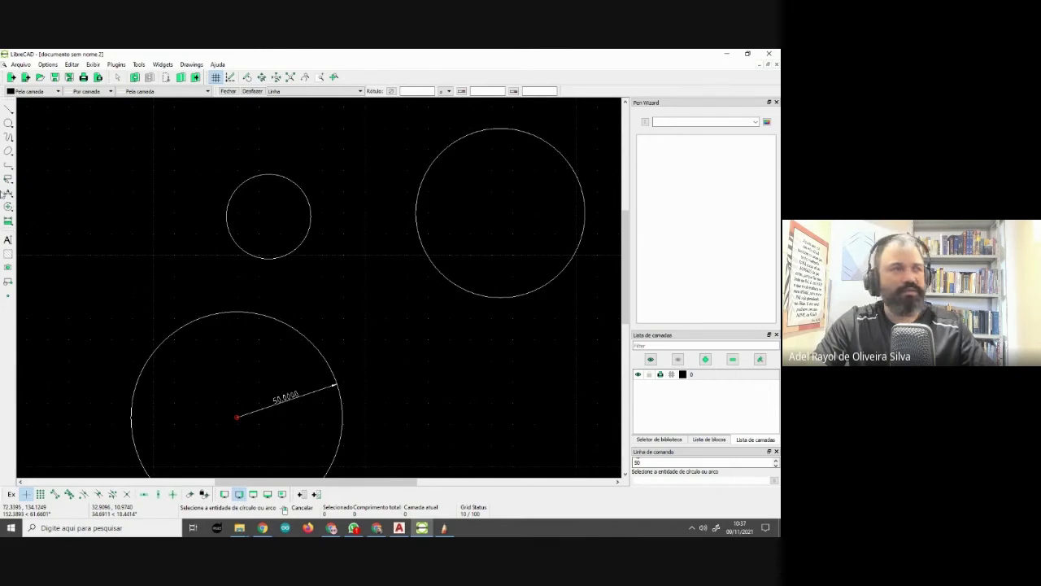
left_click(9, 193)
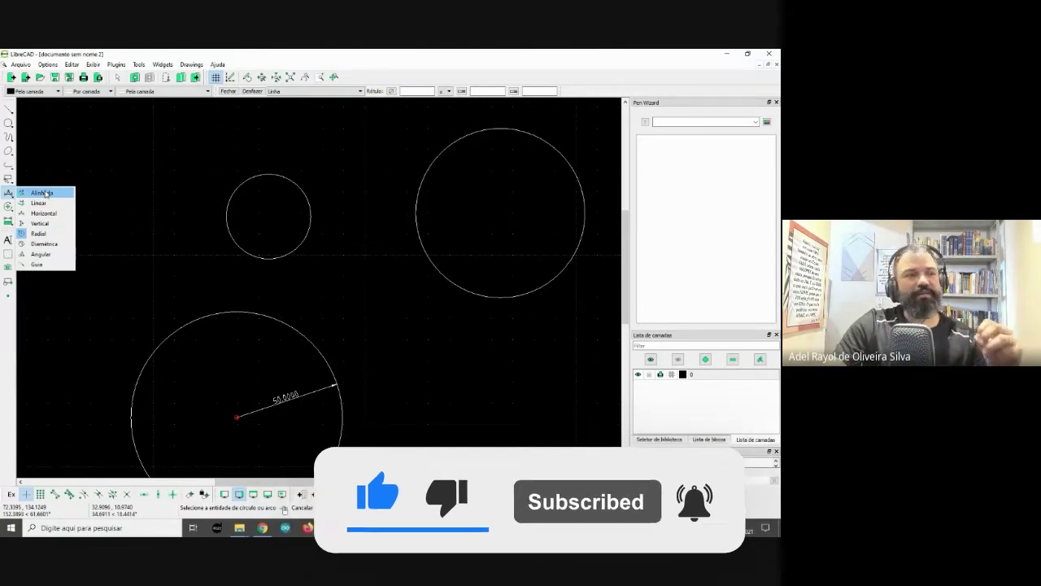
Add radius dimensions of 20.0000 and 40.0000 to the two smaller circles
left_click(44, 235)
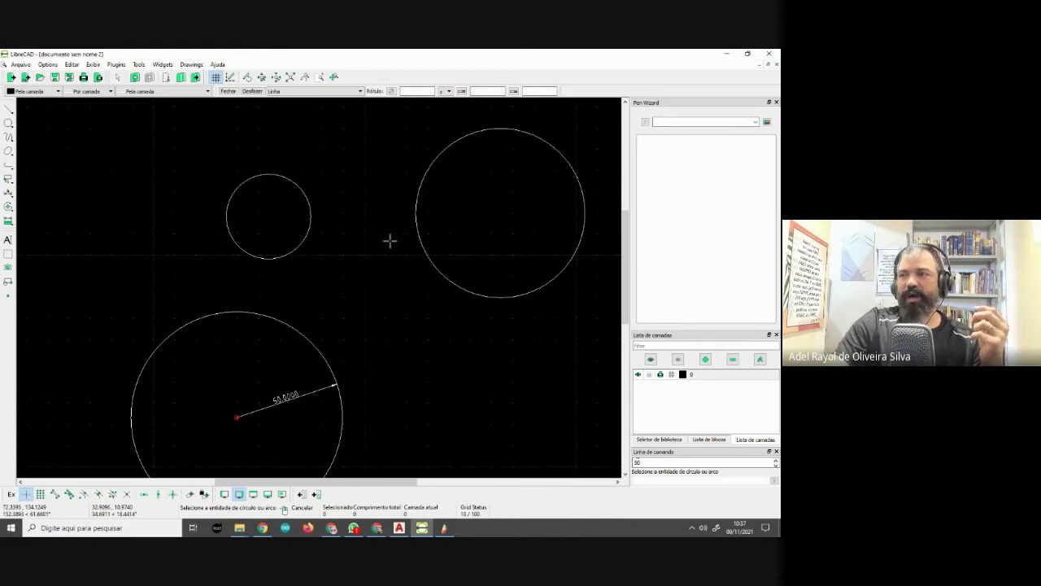
middle_click_drag(382, 239, 317, 295)
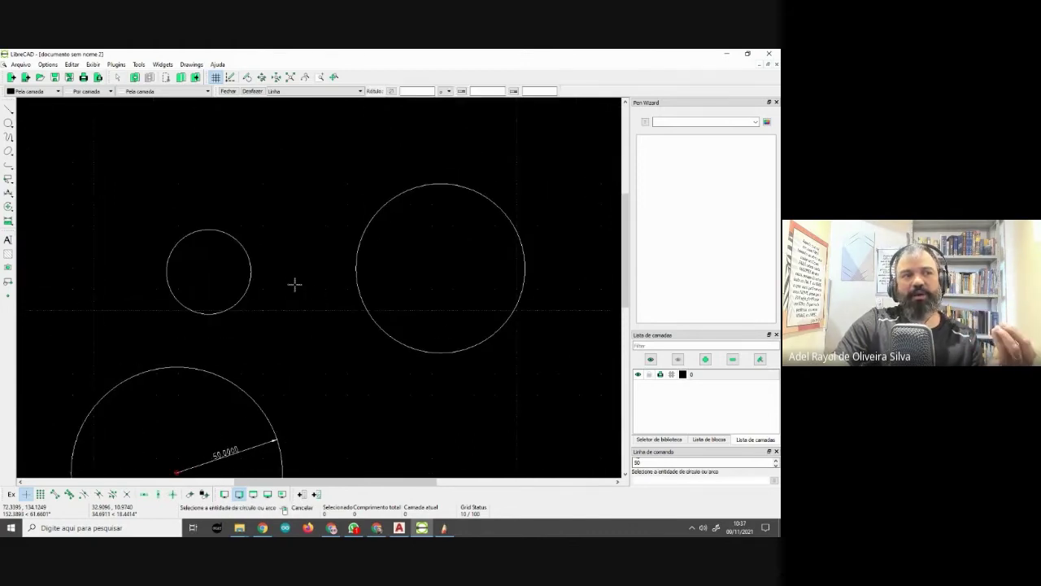
left_click(250, 264)
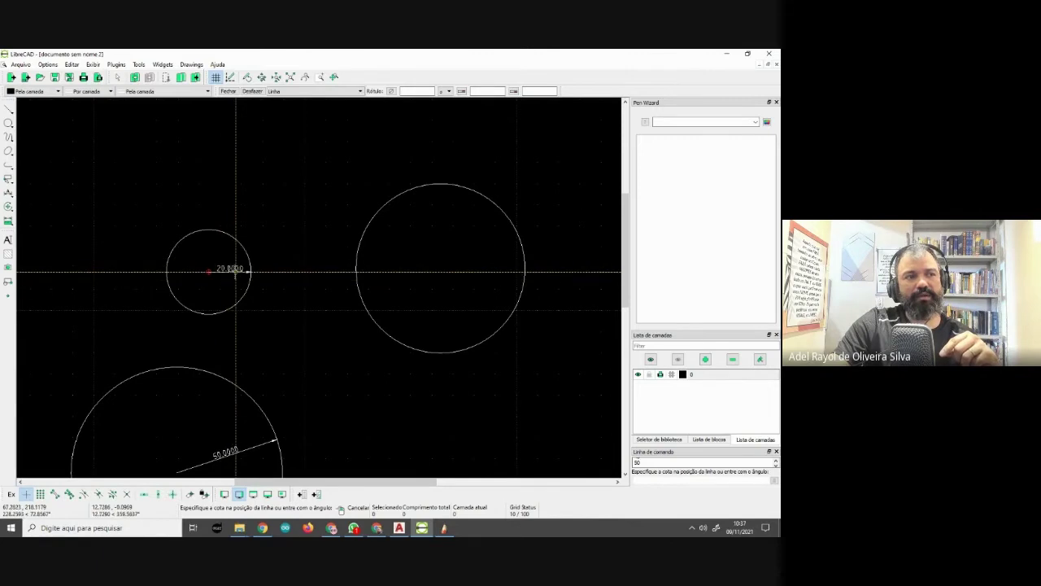
left_click(282, 270)
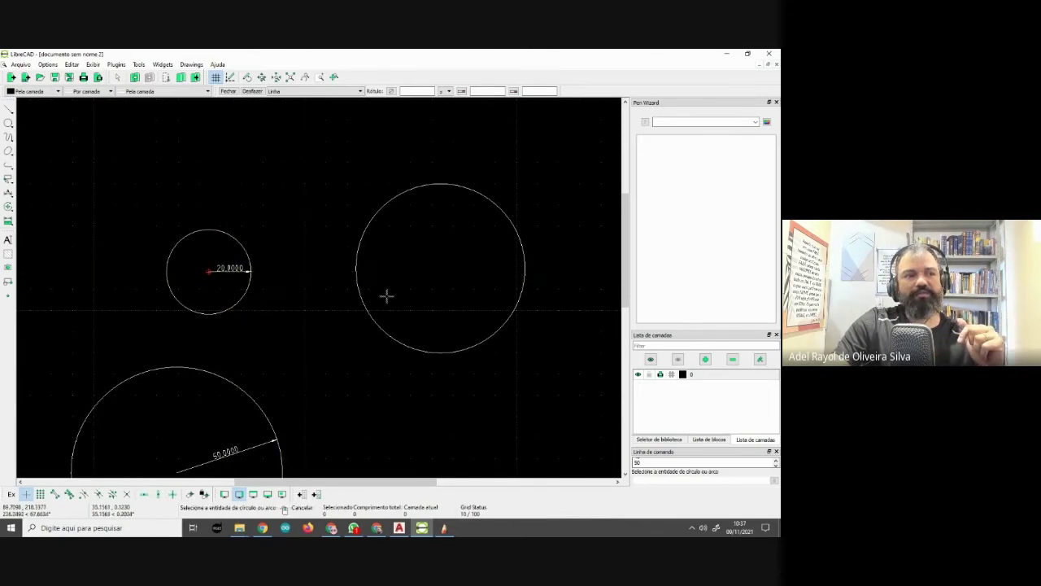
left_click(355, 260)
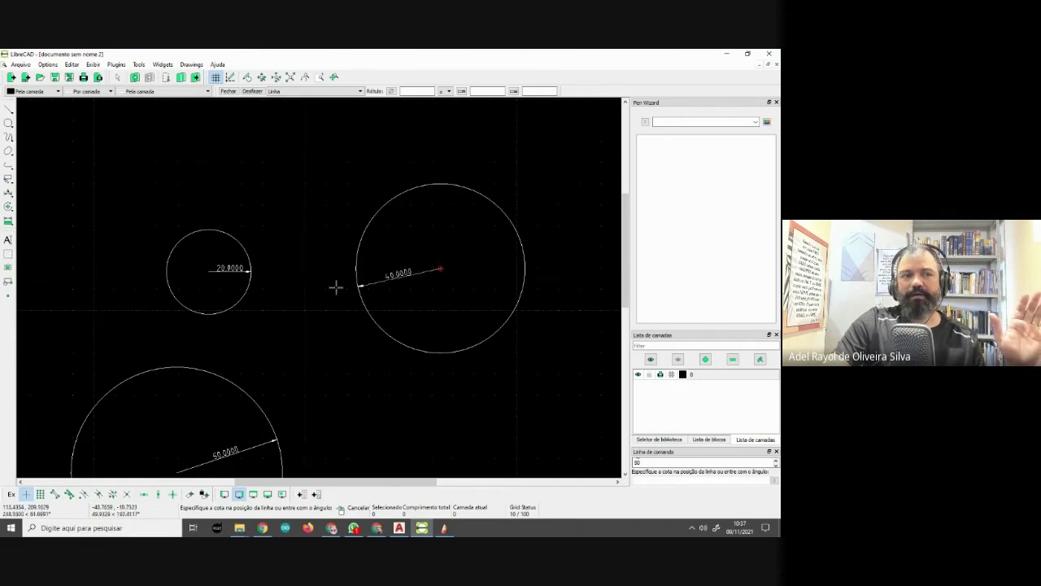
End dimensioning and delete all the circles and dimensions
middle_click_drag(348, 301, 335, 309)
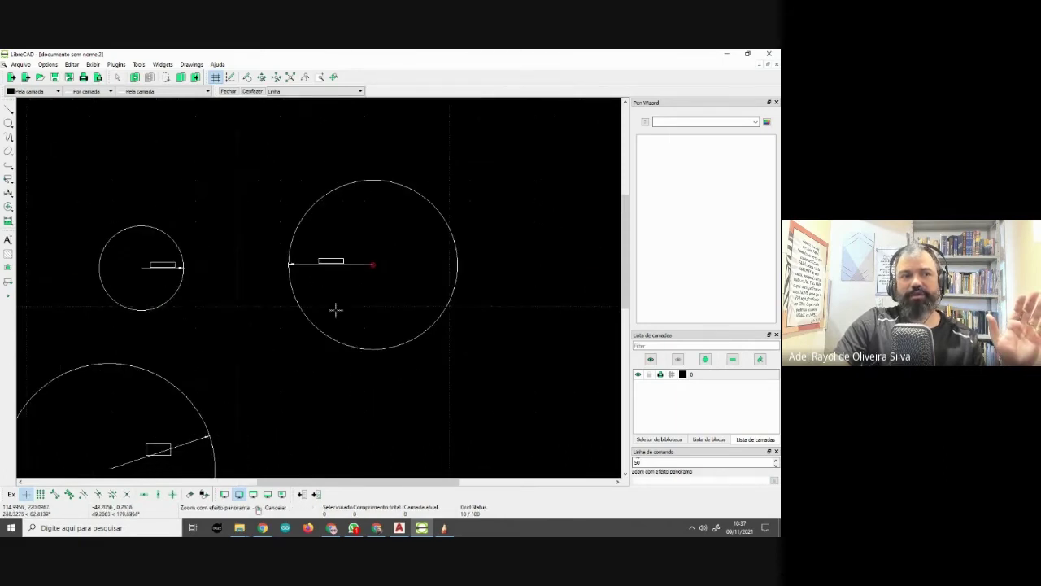
scroll(334, 277, "up", 1)
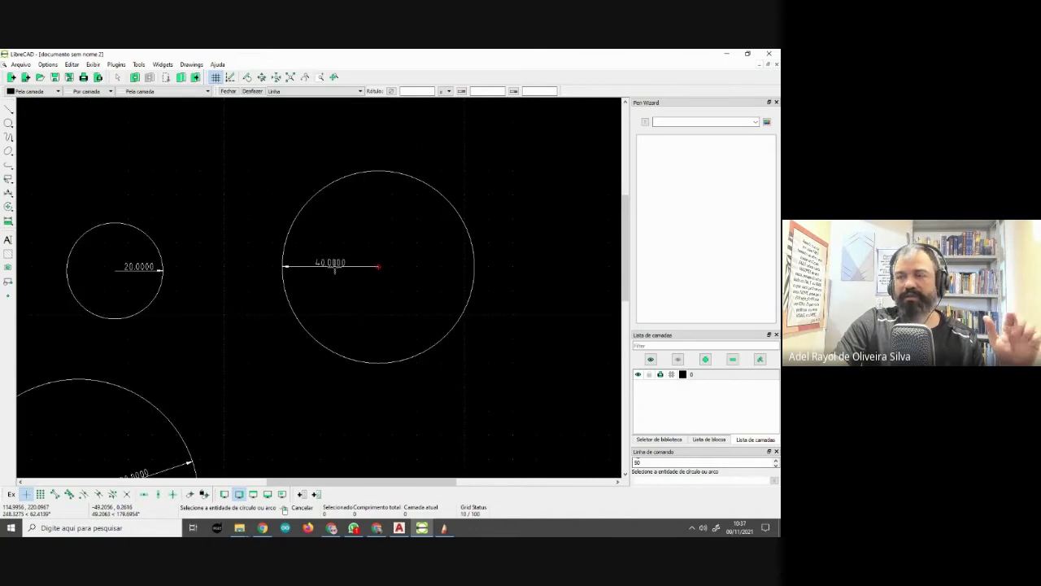
middle_click_drag(360, 279, 302, 287)
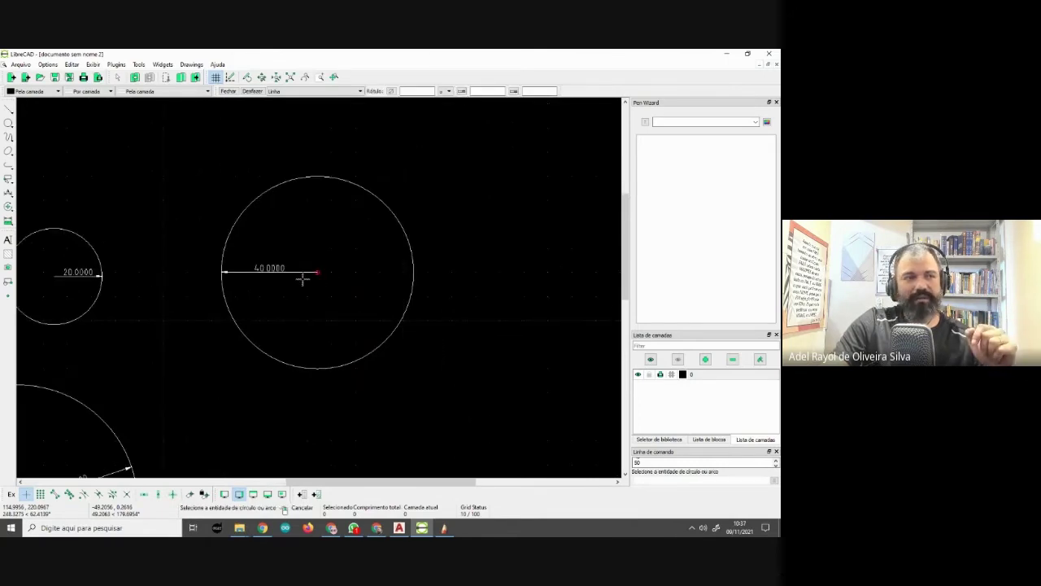
key("Escape")
scroll(161, 189, "down", 4)
key("Delete")
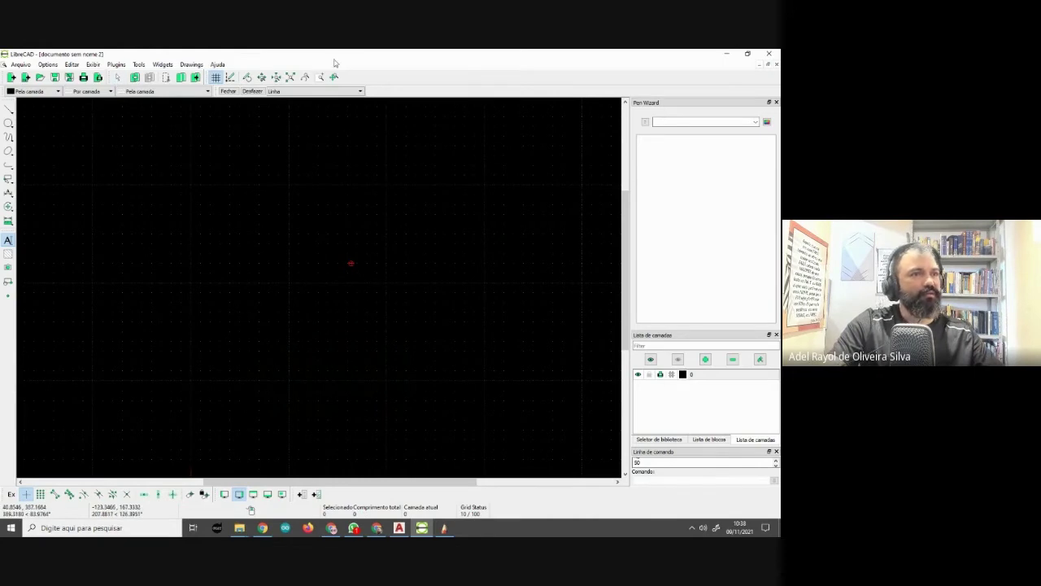
Try the circle drawing methods and delete the stray small object
left_click(8, 123)
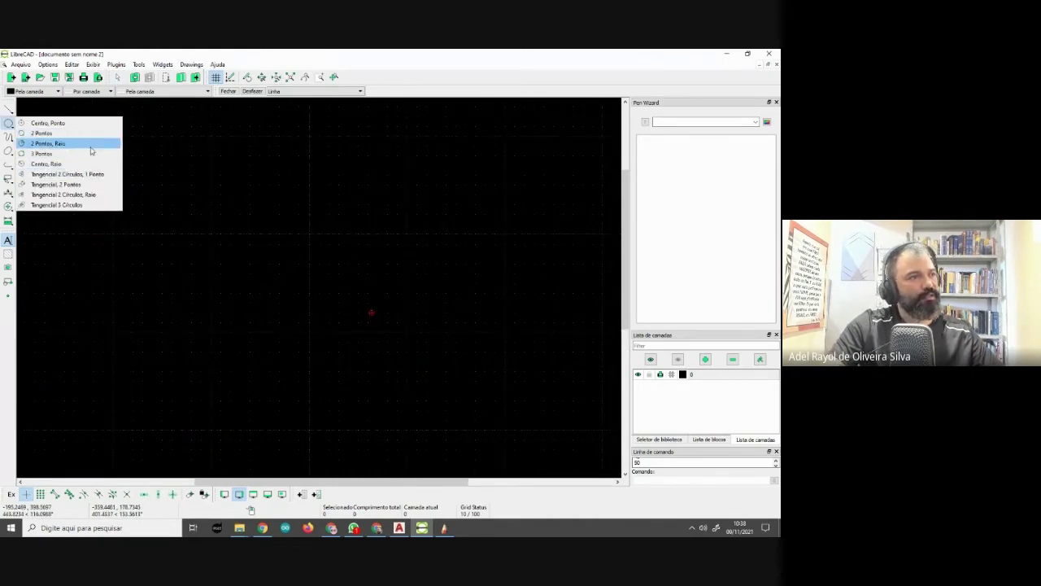
left_click(82, 143)
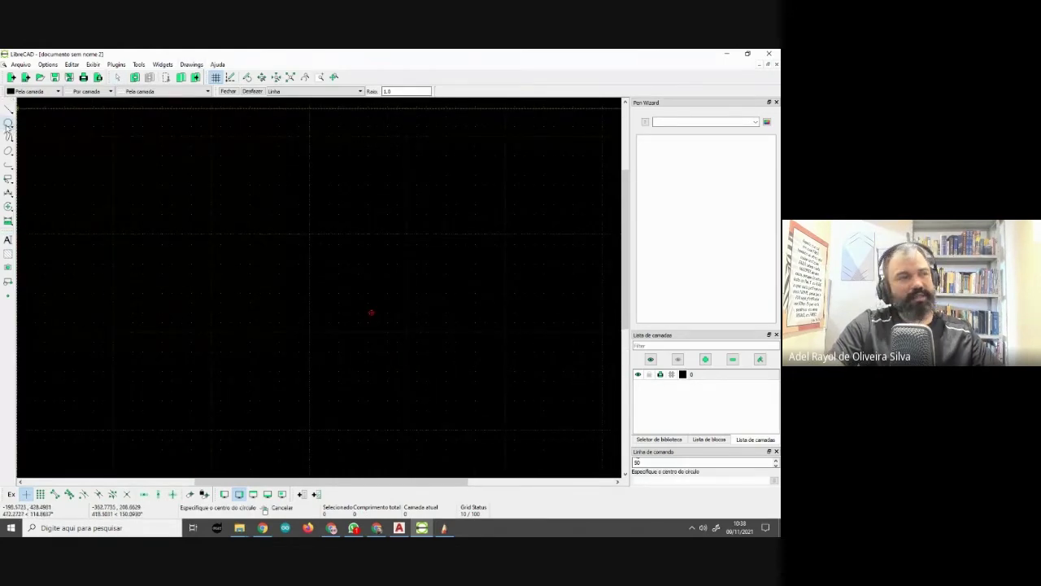
left_click(11, 128)
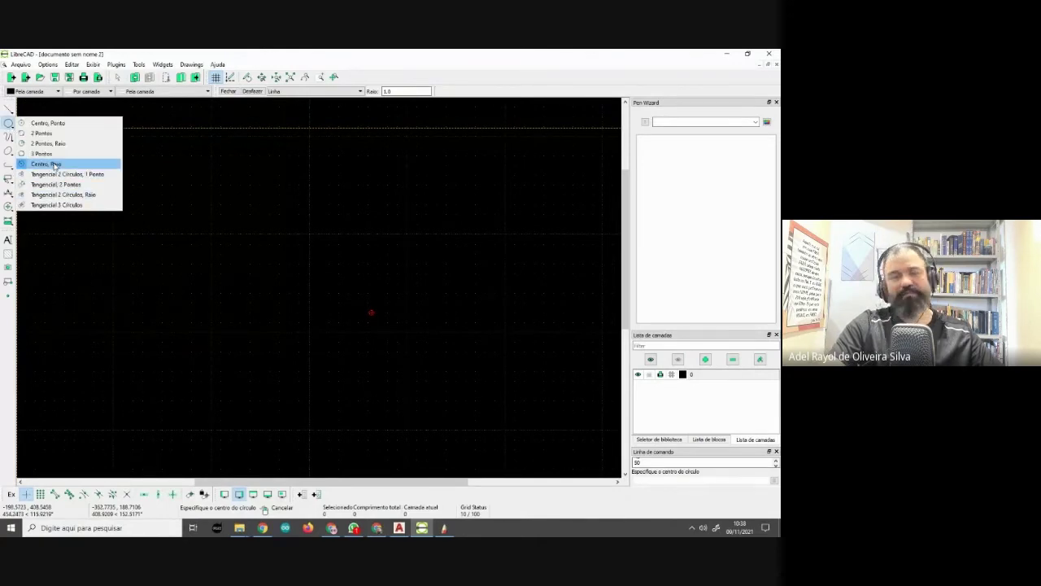
left_click(55, 164)
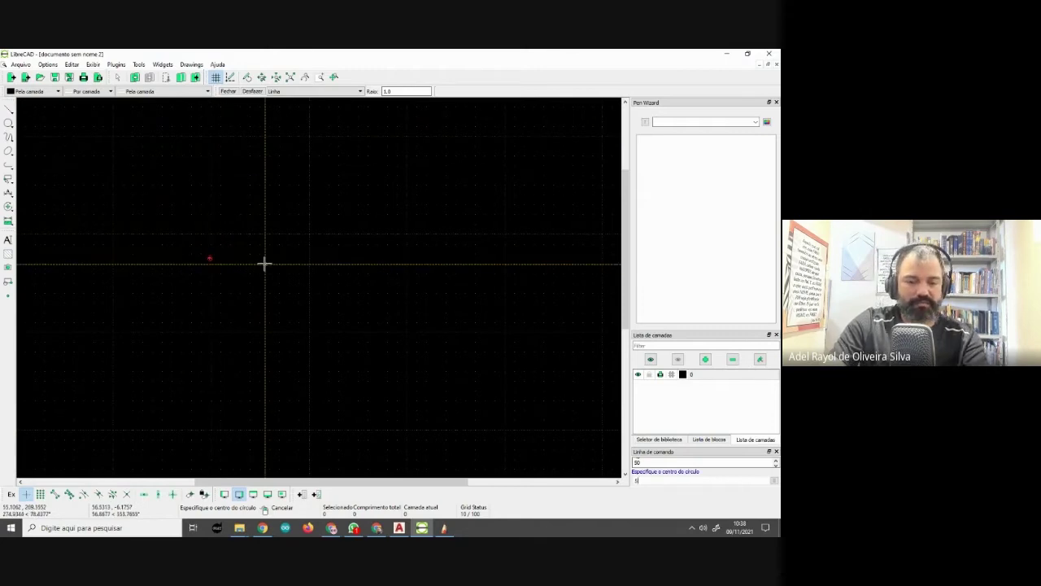
right_click(258, 262)
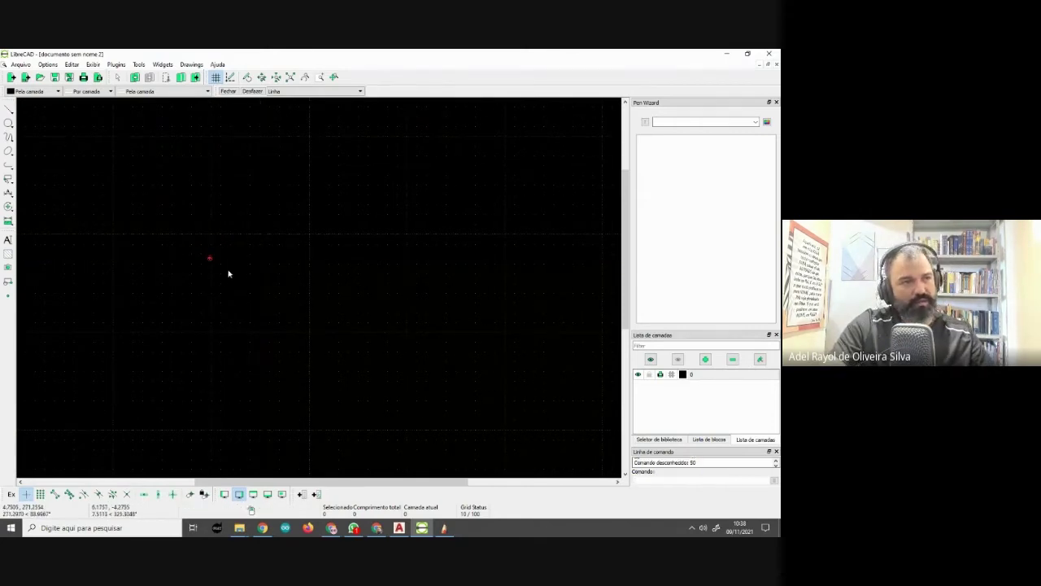
left_click(10, 137)
left_click(49, 184)
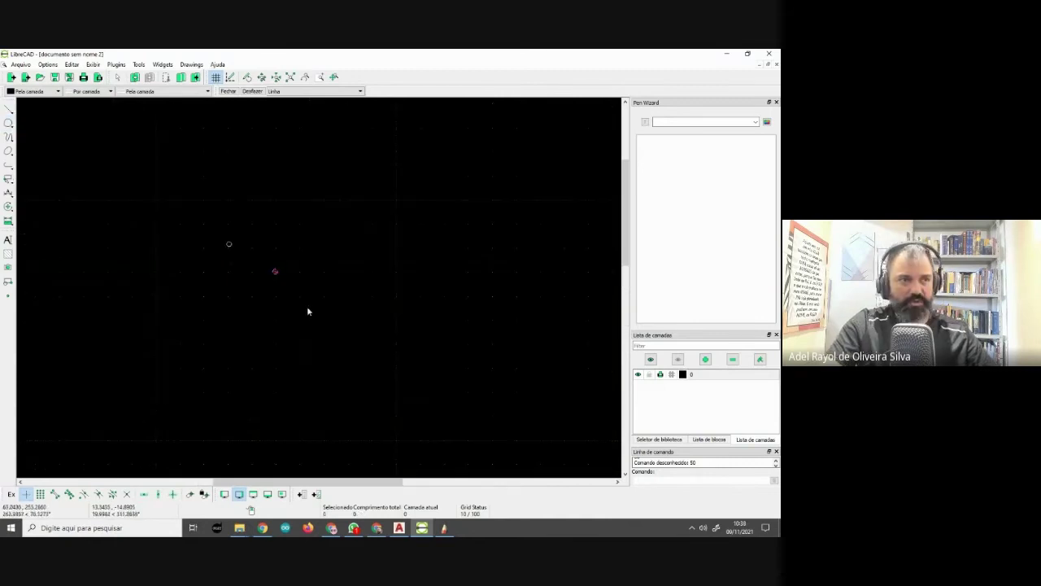
key("Delete")
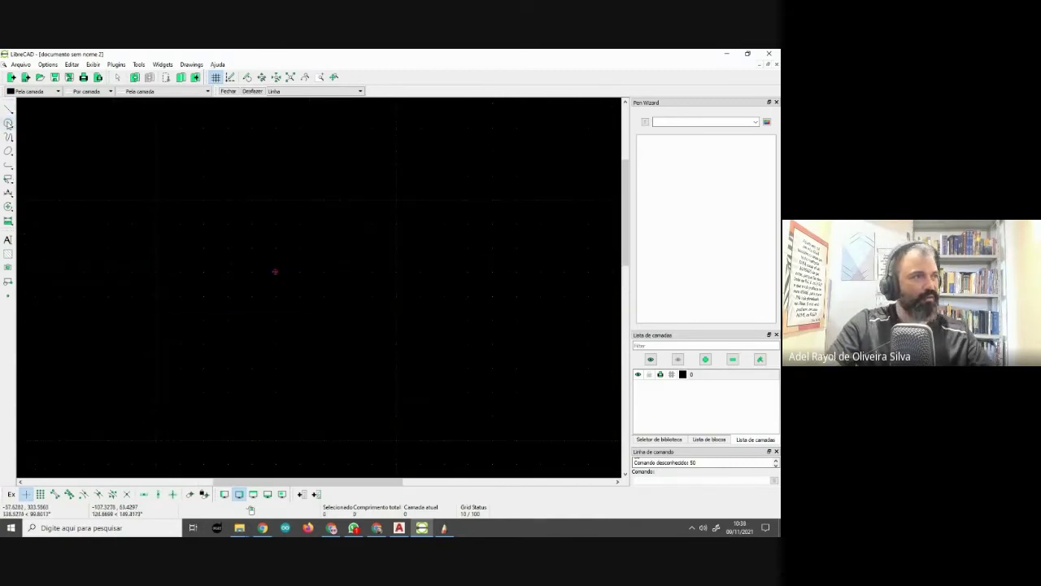
Draw a new circle from its centre point with radius 50
left_click(9, 124)
left_click(45, 121)
left_click(172, 179)
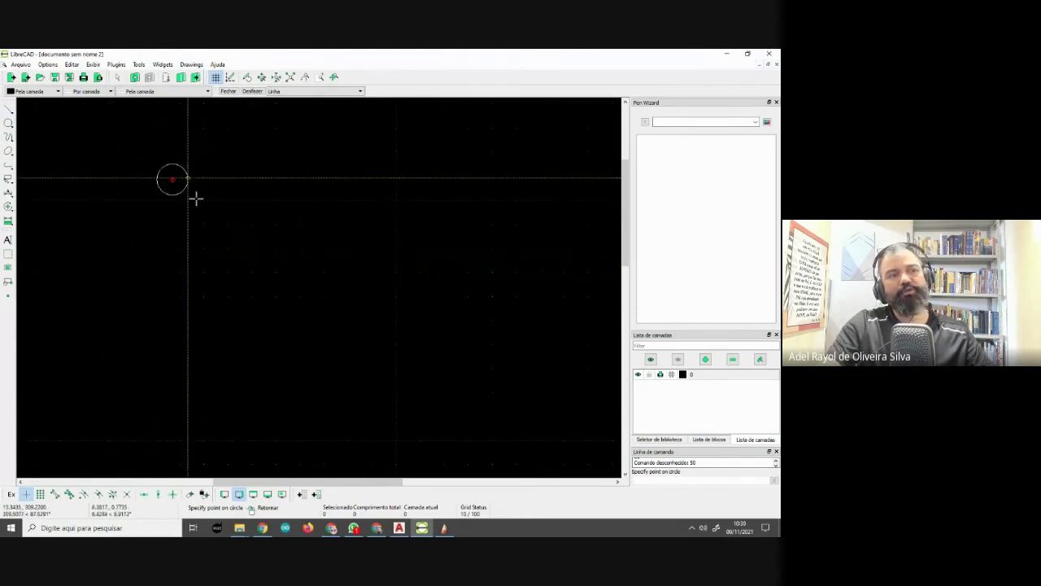
type("50")
key("Return")
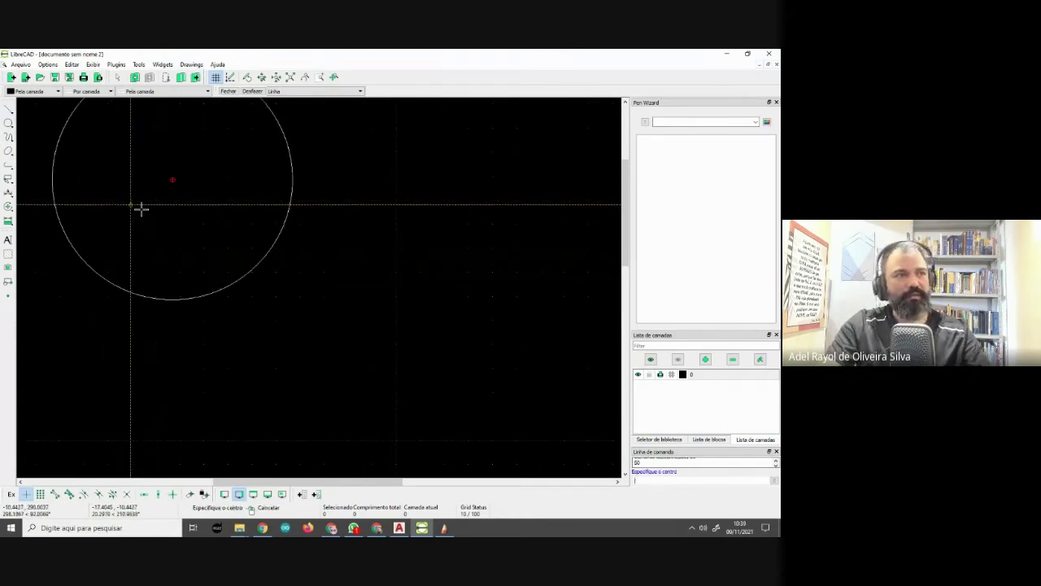
middle_click_drag(205, 212, 193, 339)
scroll(220, 300, "down", 3)
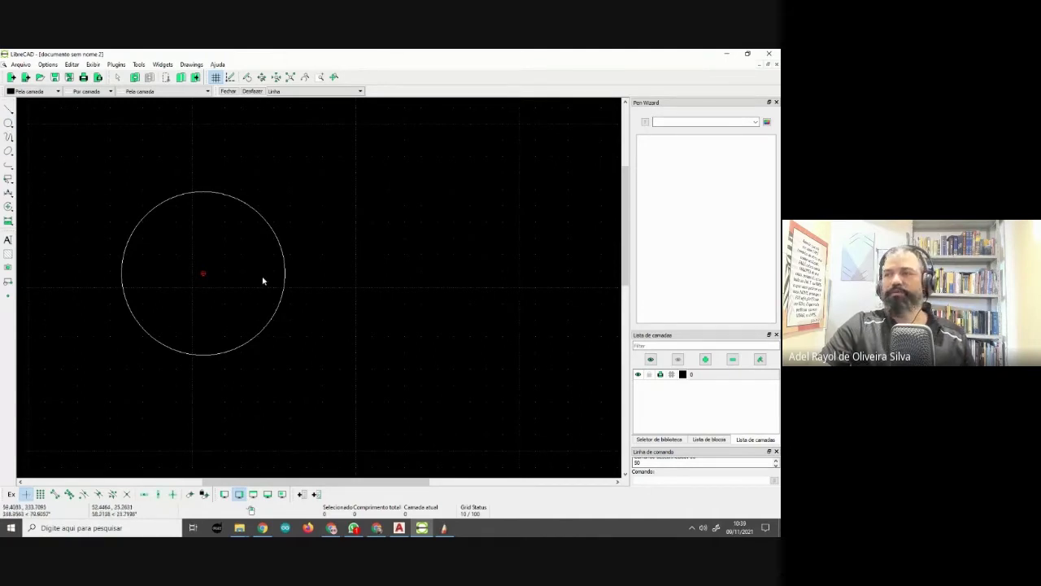
scroll(262, 280, "down", 1)
scroll(230, 279, "down", 4)
scroll(231, 280, "up", 4)
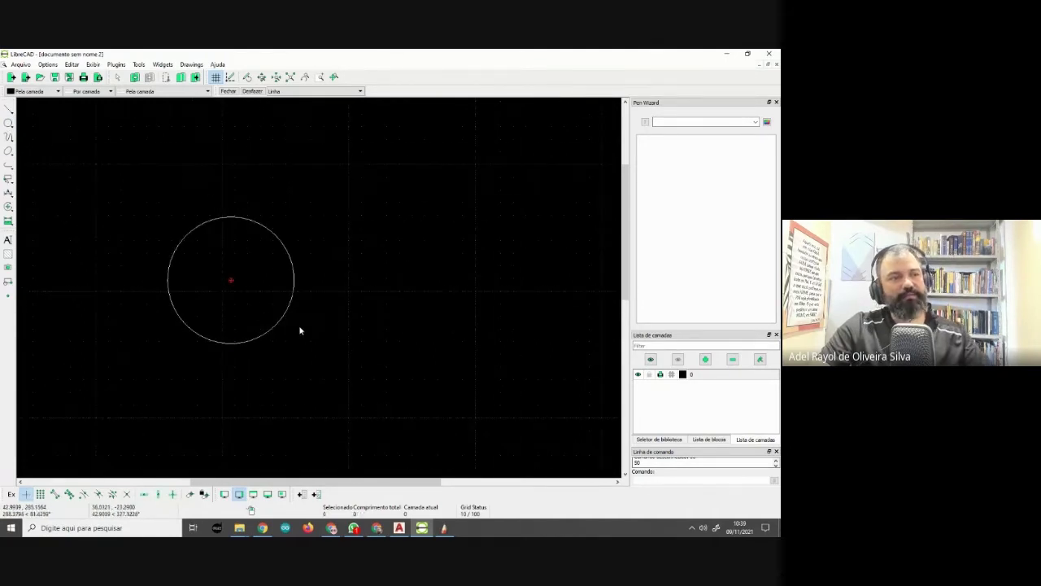
key("ctrl+a")
type("mv")
key("Return")
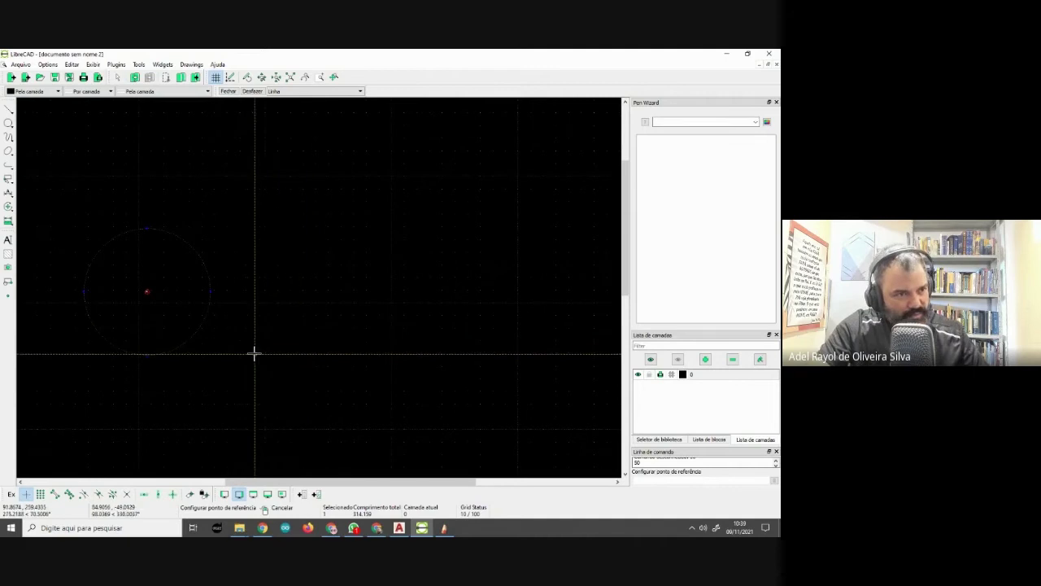
key("Escape")
left_click(72, 65)
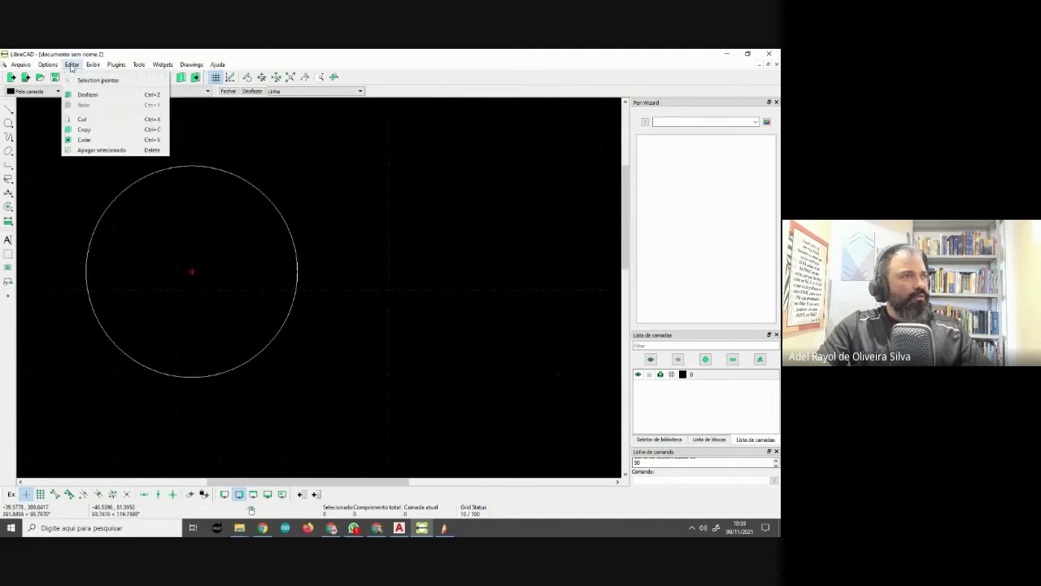
left_click(71, 65)
left_click(72, 65)
left_click(83, 130)
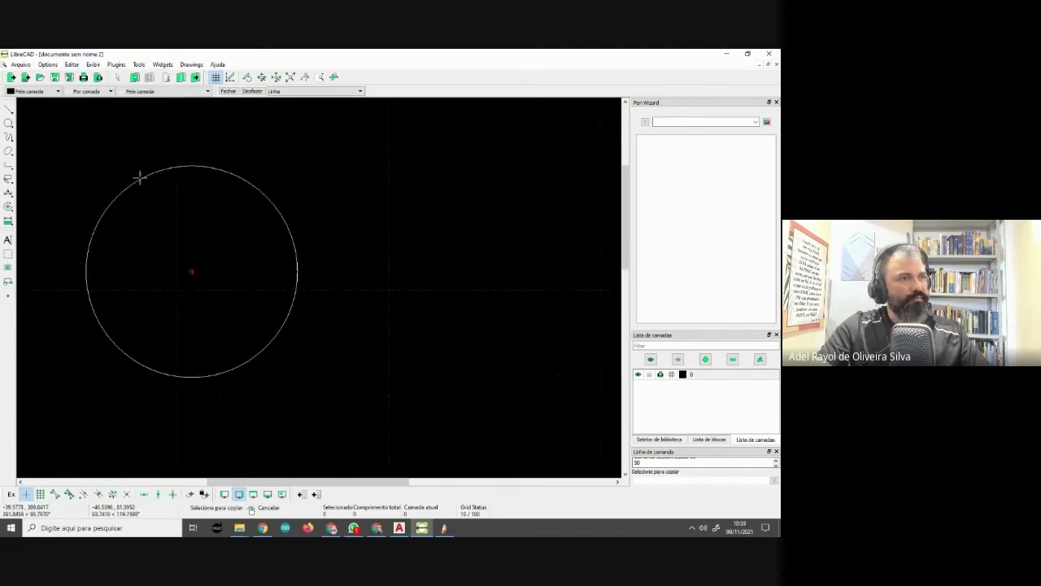
scroll(156, 276, "down", 4)
scroll(216, 301, "up", 1)
mouse_move(216, 302)
middle_mouse_down()
mouse_move(222, 336)
mouse_move(244, 325)
middle_mouse_up()
scroll(302, 283, "up", 2)
middle_click_drag(302, 283, 213, 343)
scroll(335, 313, "up", 1)
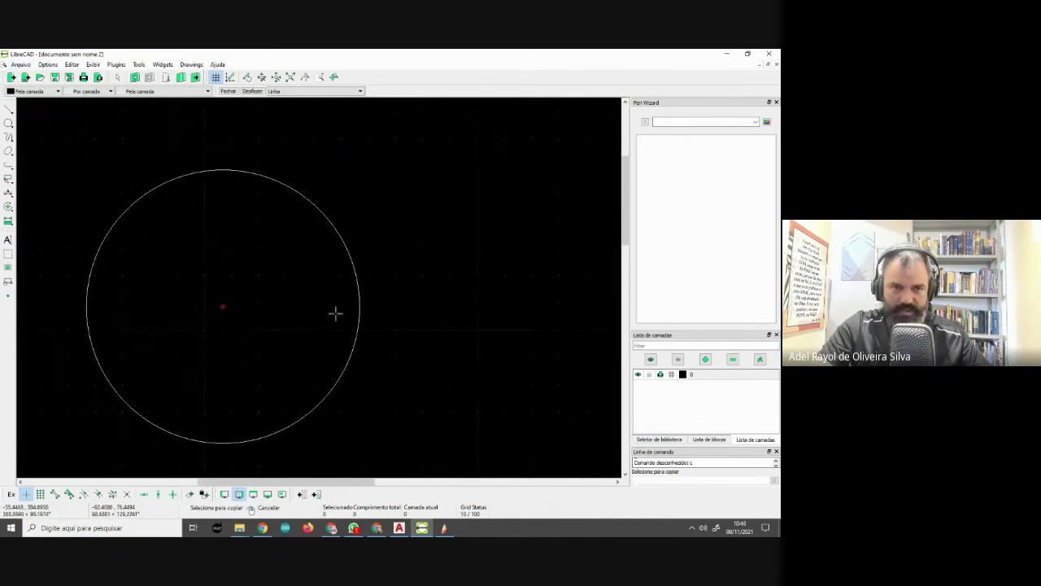
scroll(350, 327, "down", 3)
left_click(251, 311)
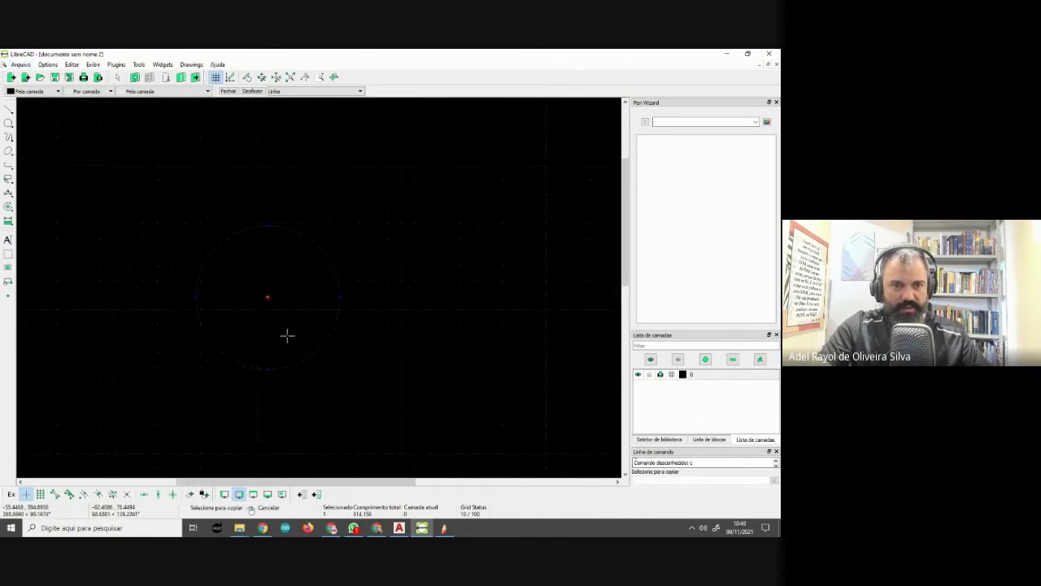
key("Return")
middle_click_drag(295, 339, 256, 284)
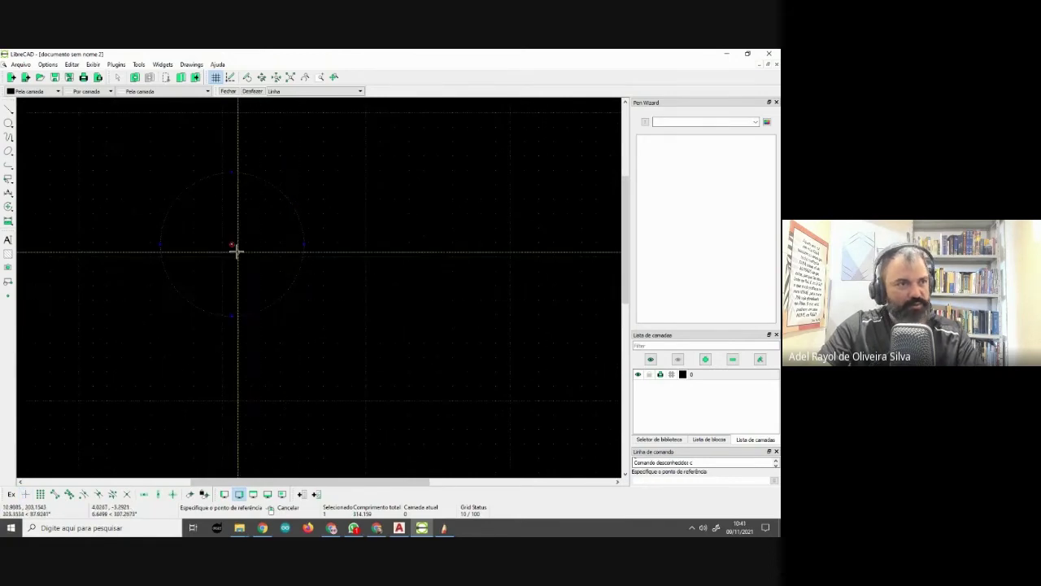
key("Escape")
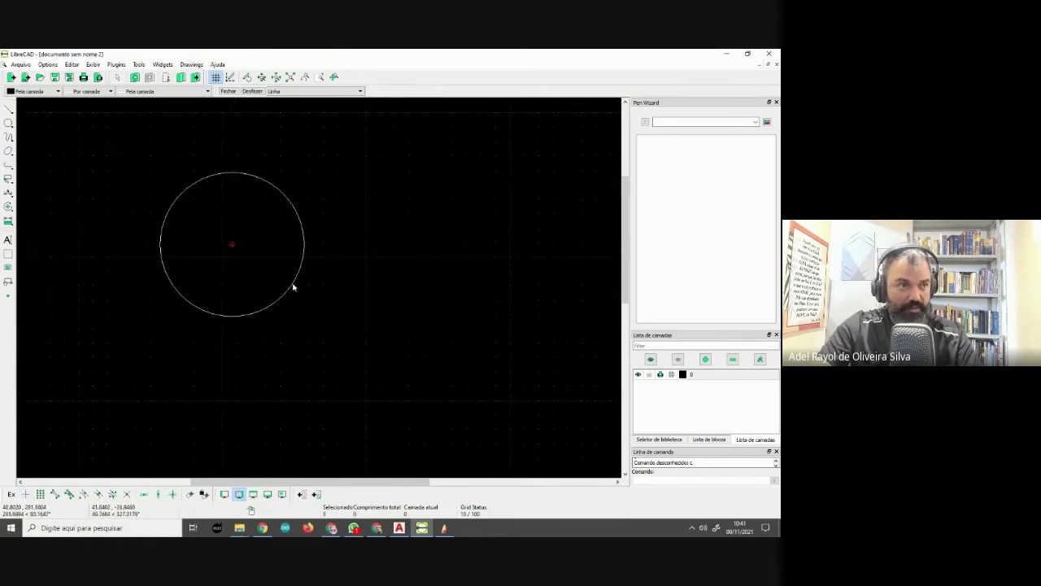
scroll(293, 286, "down", 3)
middle_click_drag(358, 304, 299, 339)
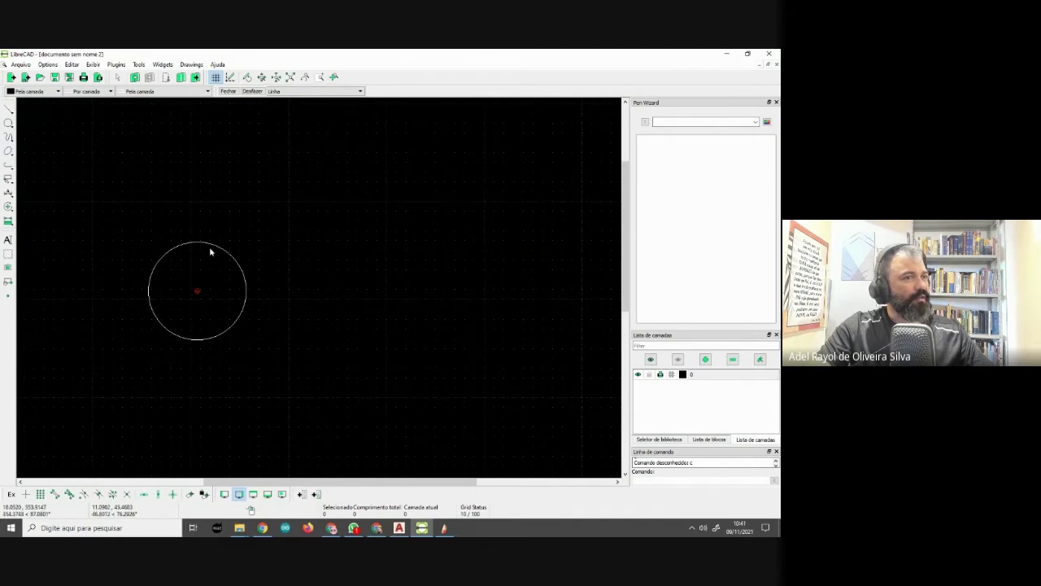
Draw a rectangle beside the circle using the re command
scroll(179, 256, "up", 2)
type("re")
key("Return")
scroll(314, 249, "down", 2)
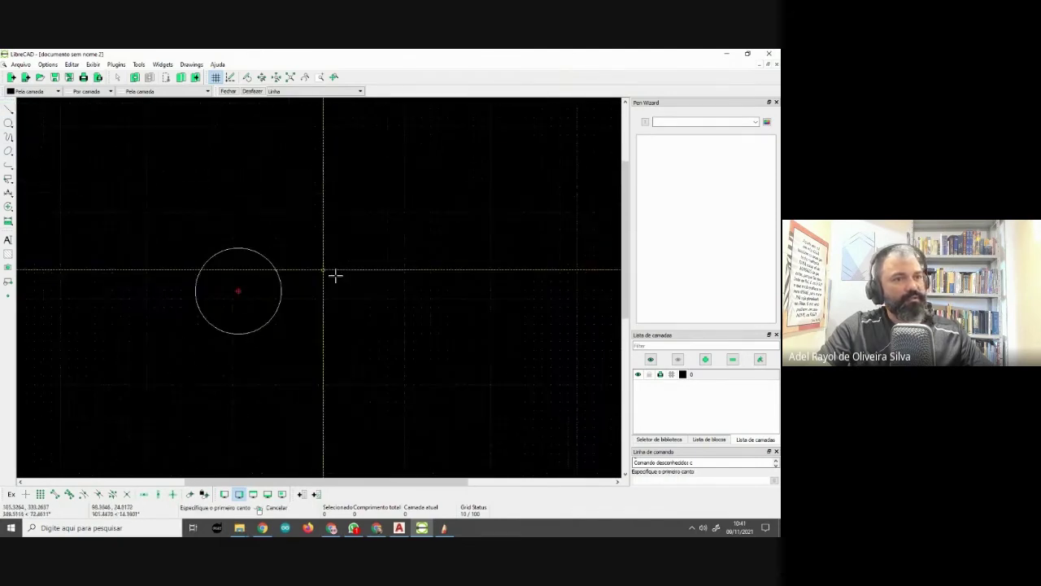
middle_click_drag(334, 274, 181, 214)
left_click(182, 216)
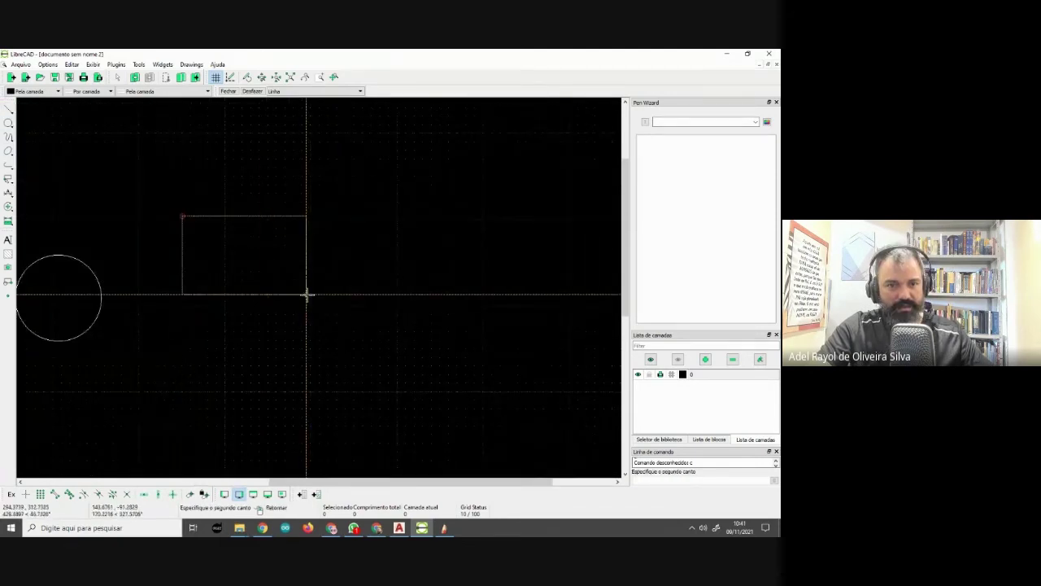
left_click(381, 340)
scroll(130, 214, "up", 2)
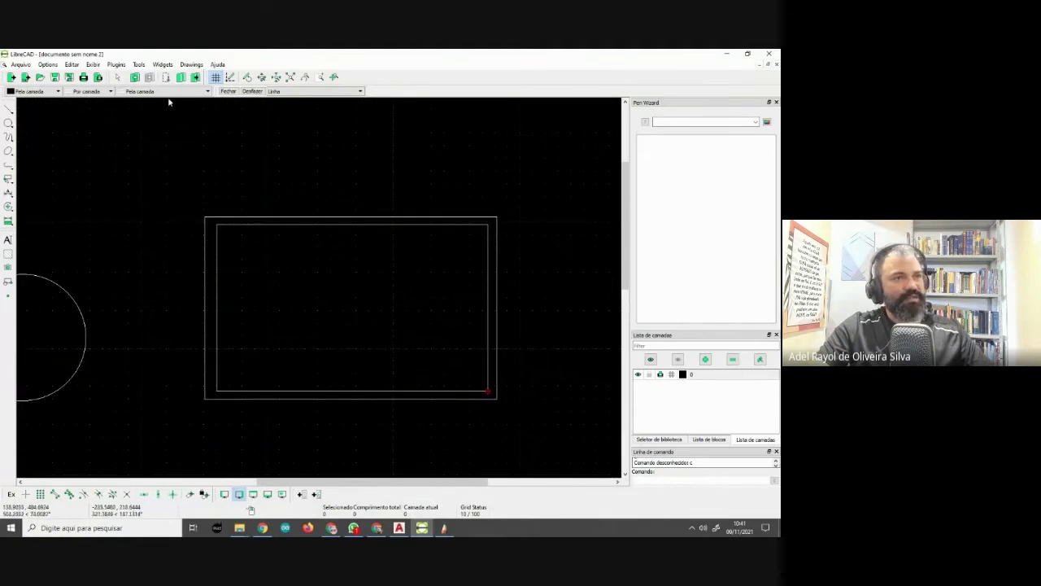
Start a line, then run Trim with the vertical line as the cutting boundary
type("l")
key("Return")
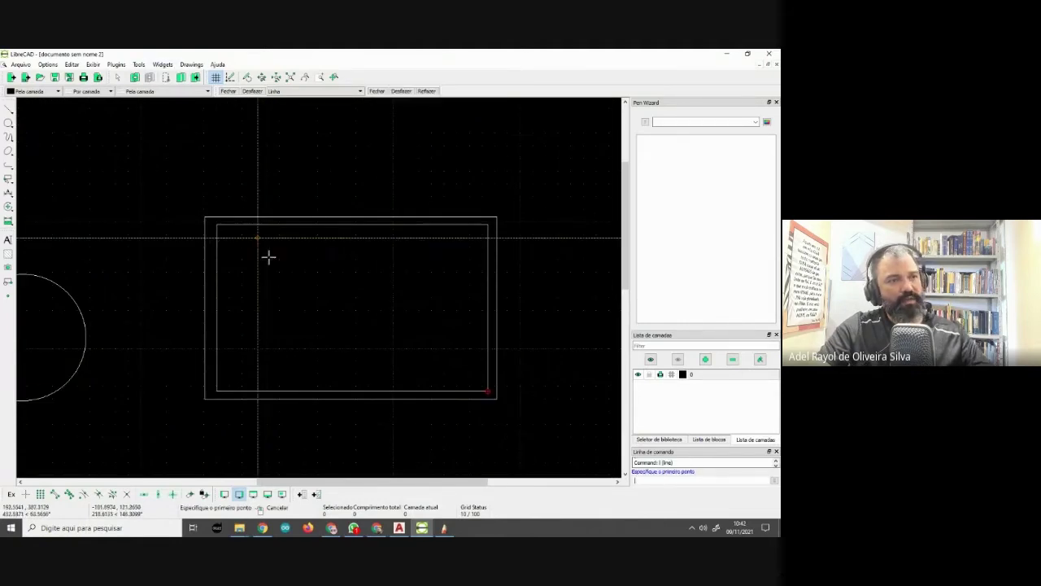
left_click(291, 161)
scroll(215, 150, "up", 1)
left_click(138, 65)
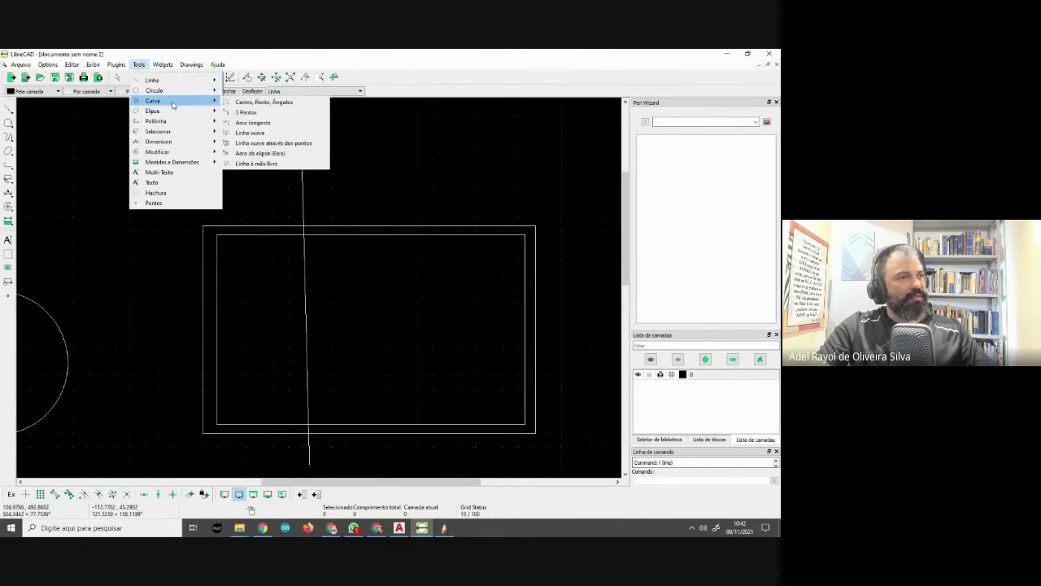
mouse_move(157, 152)
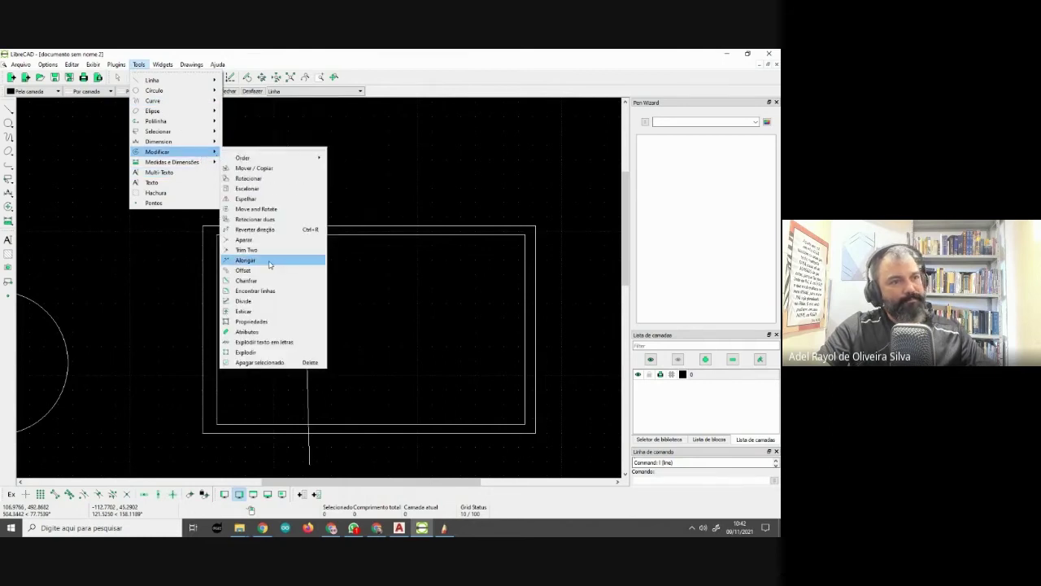
left_click(257, 239)
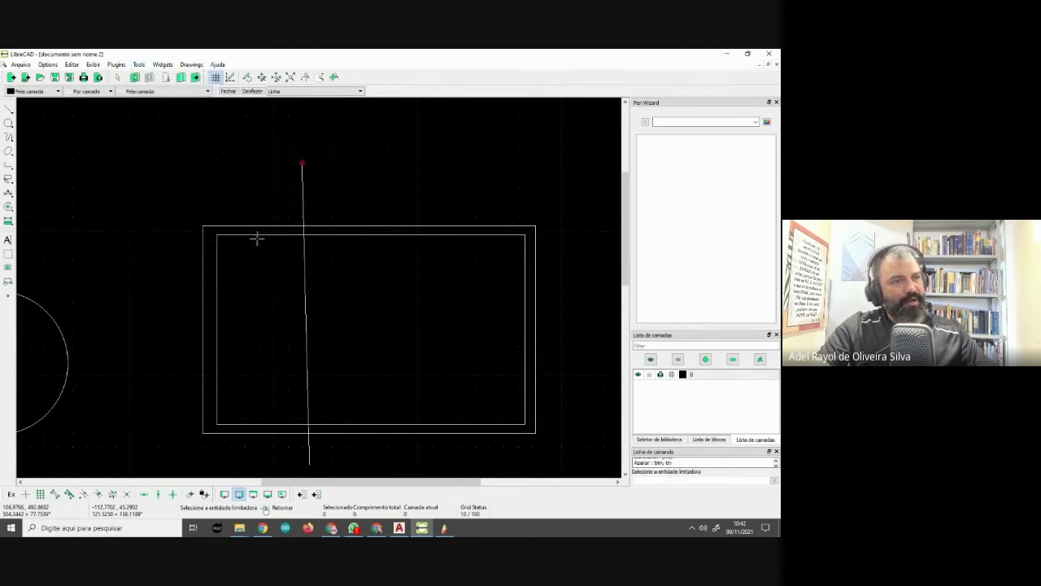
left_click(304, 259)
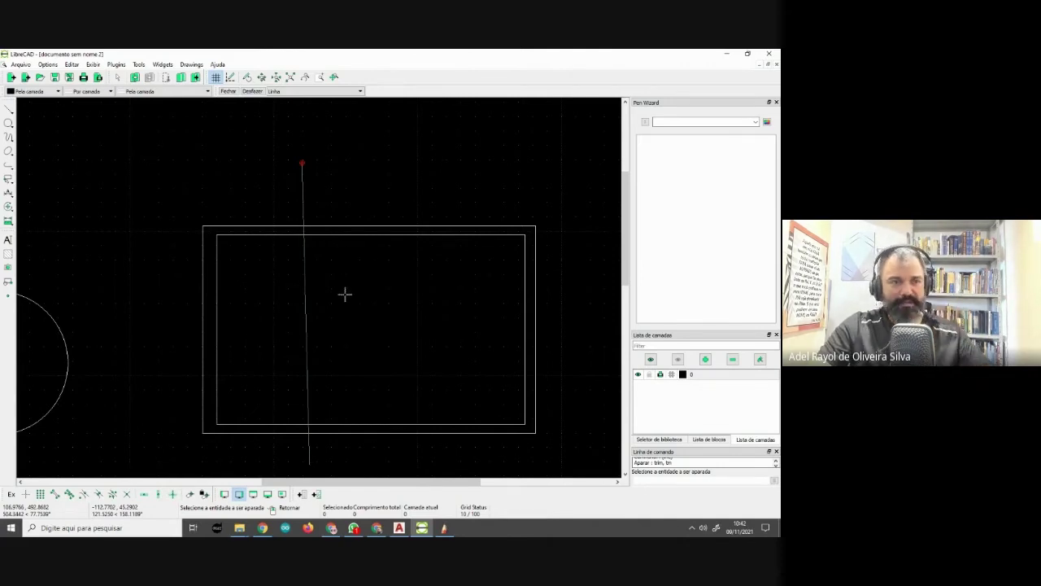
scroll(223, 239, "down", 1)
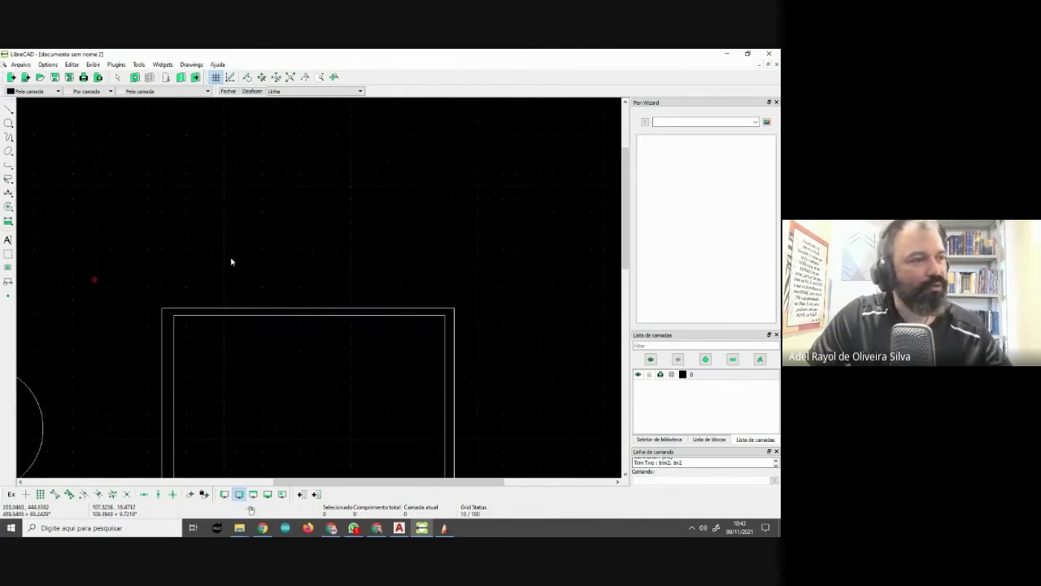
scroll(230, 260, "down", 2)
scroll(230, 260, "down", 2)
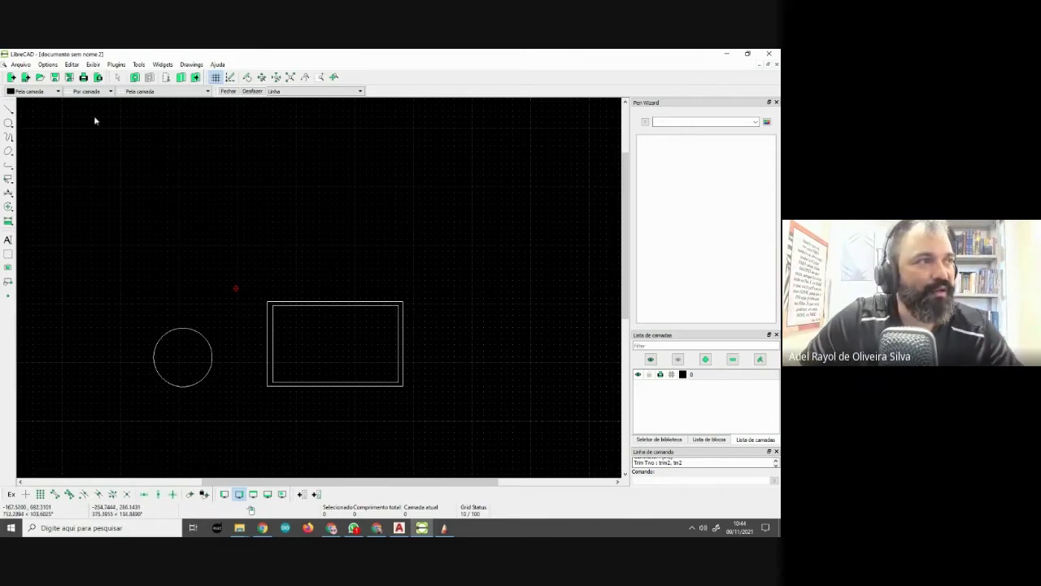
Add a new layer named Circulos
left_click(112, 92)
left_click(137, 65)
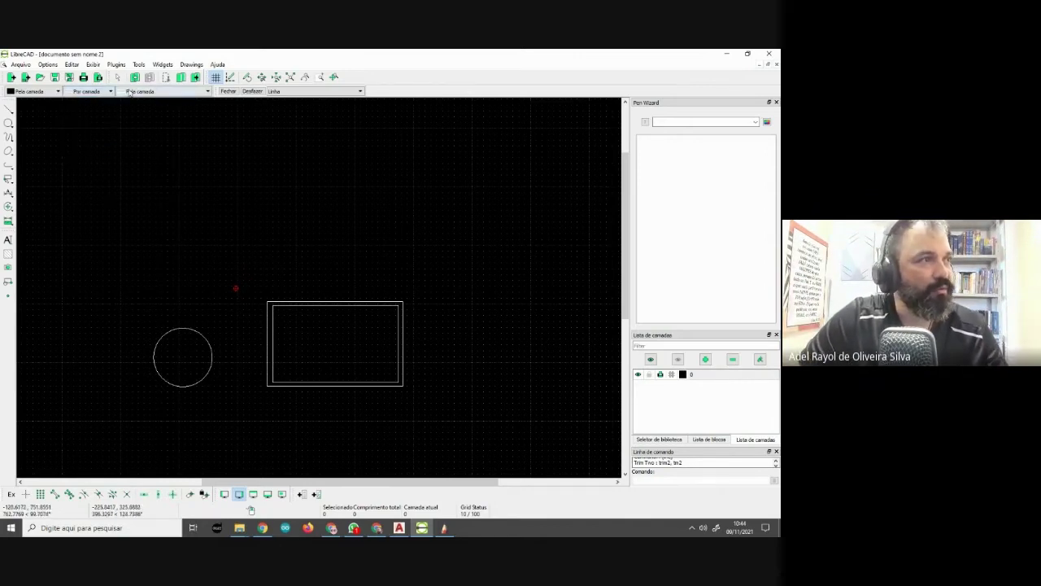
left_click(139, 65)
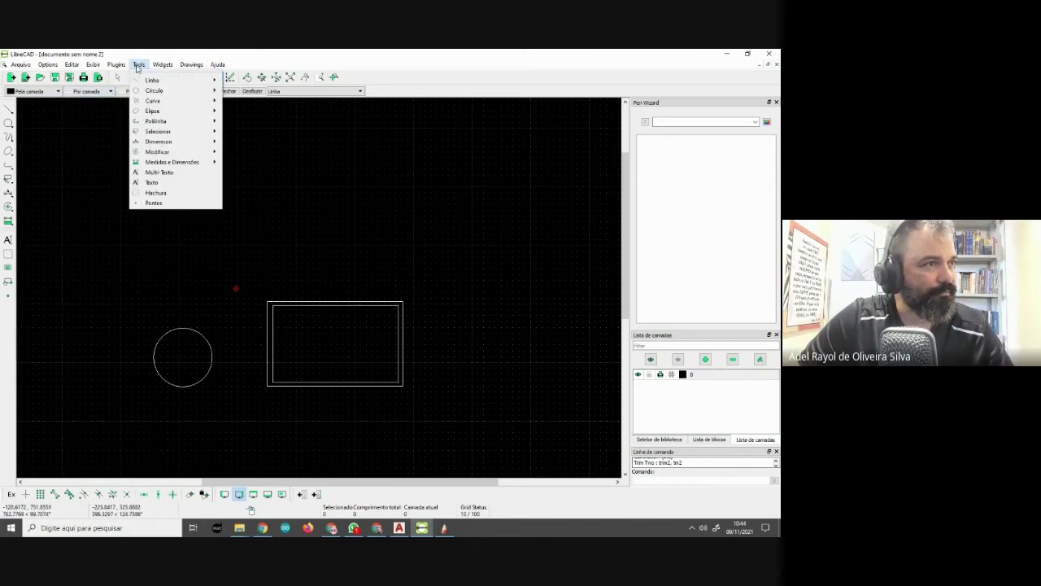
left_click(705, 359)
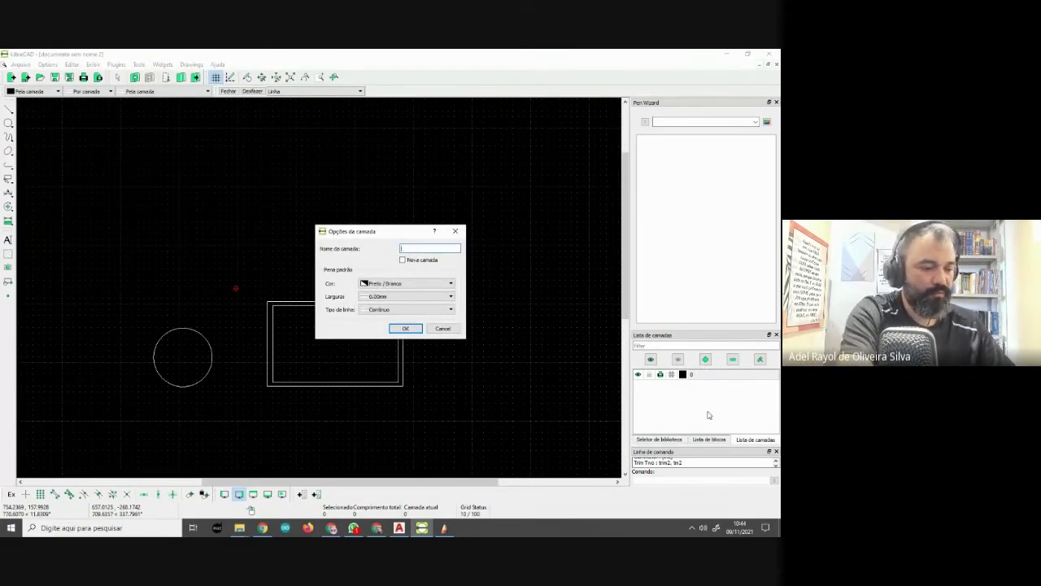
type("Circulos")
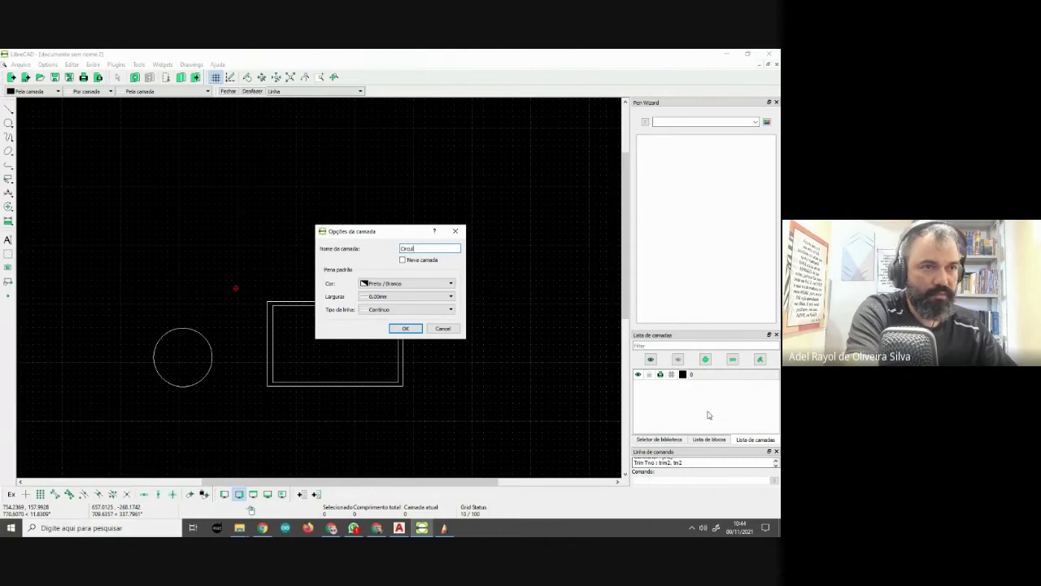
key("Return")
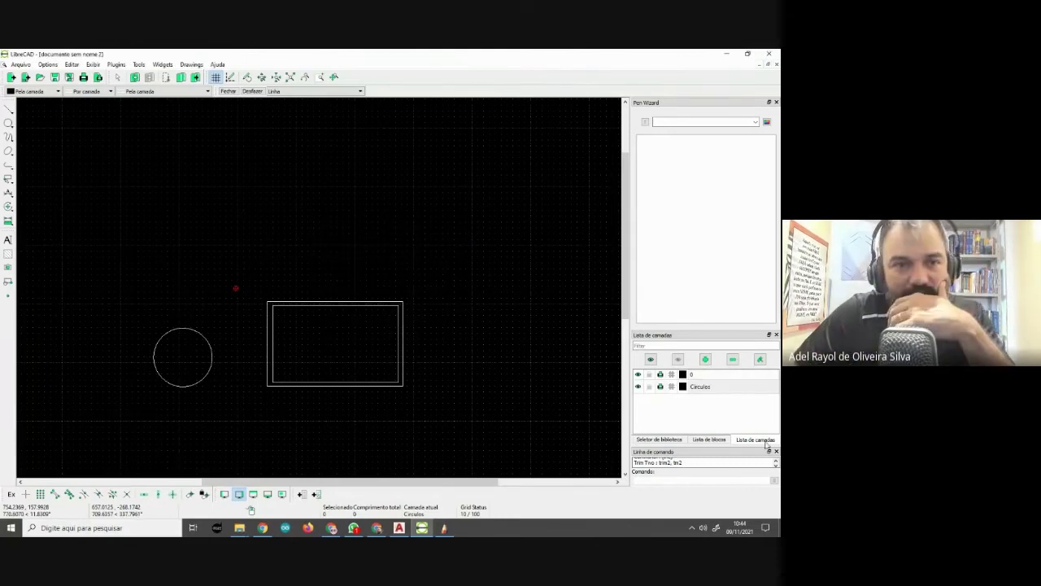
Delete the old circle and rectangle, then draw two new circles by centre and point
mouse_move(467, 443)
left_mouse_down()
mouse_move(144, 246)
mouse_move(115, 239)
left_mouse_up()
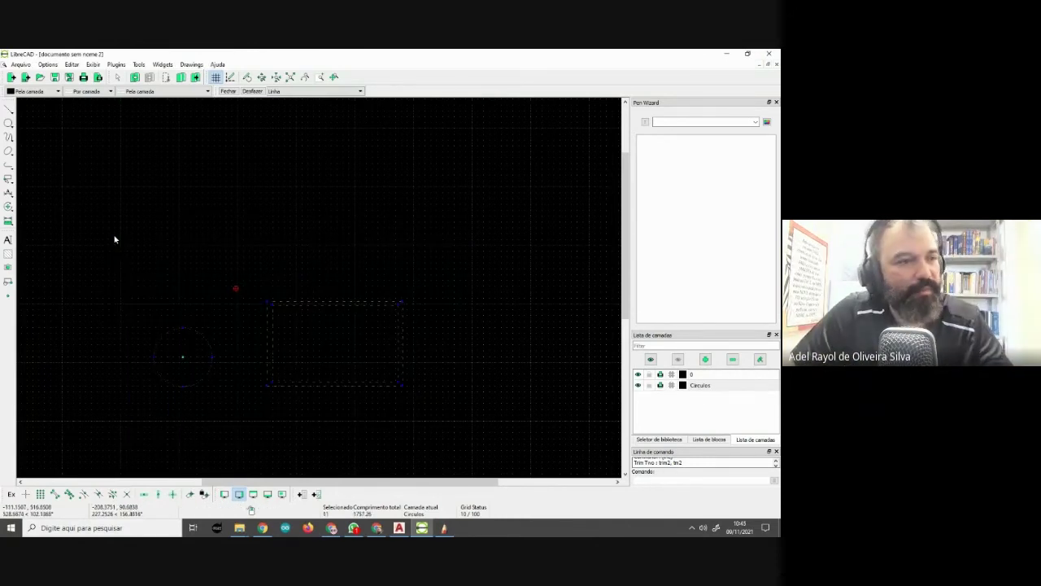
key("Delete")
left_click(8, 122)
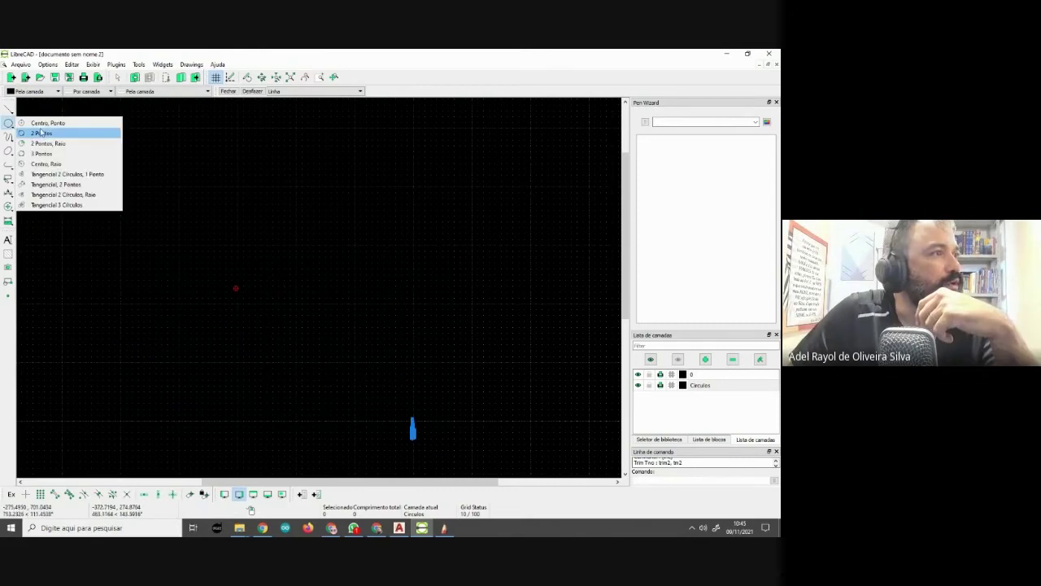
left_click(41, 132)
left_click(135, 202)
left_click(180, 239)
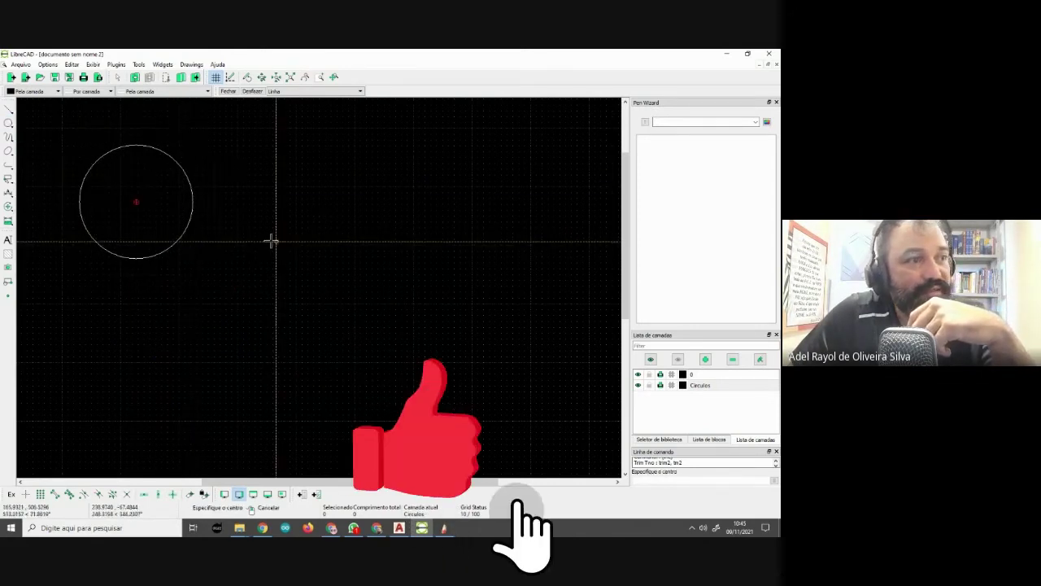
left_click(238, 231)
left_click(259, 262)
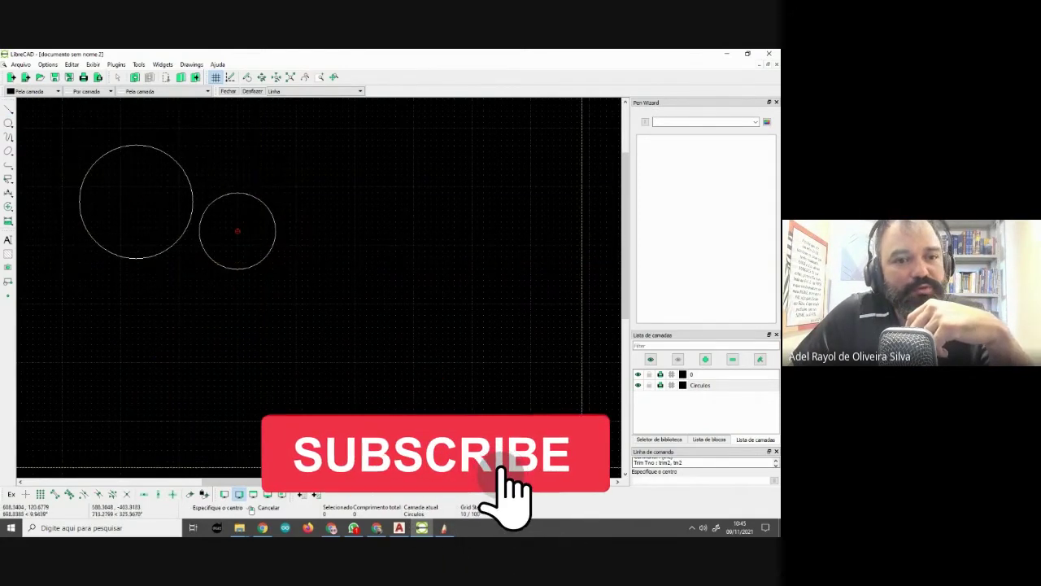
left_click(705, 359)
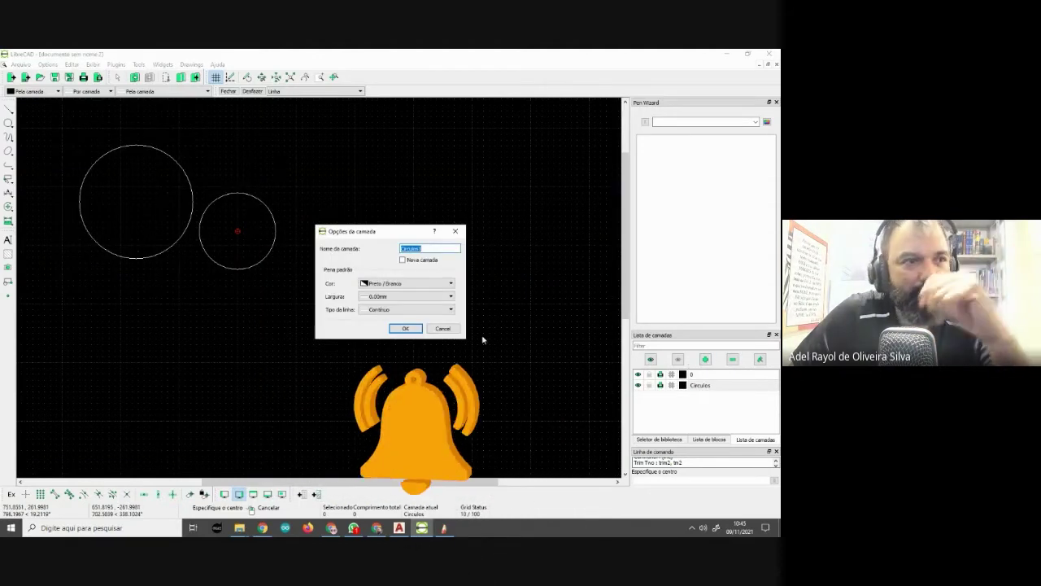
Create a new layer named Retangulos
type("Retan")
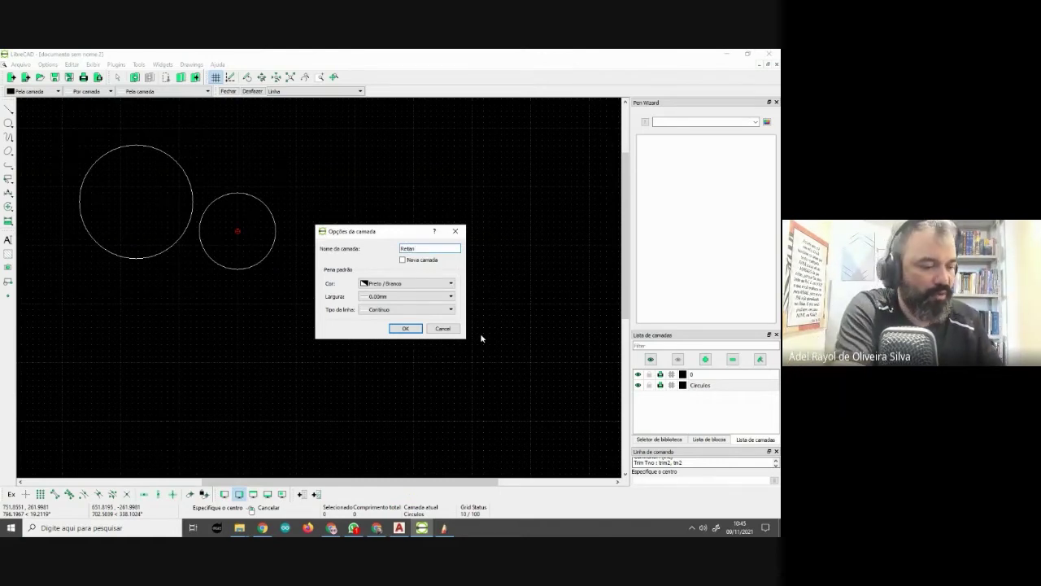
type("gulos")
key("Return")
left_click(8, 109)
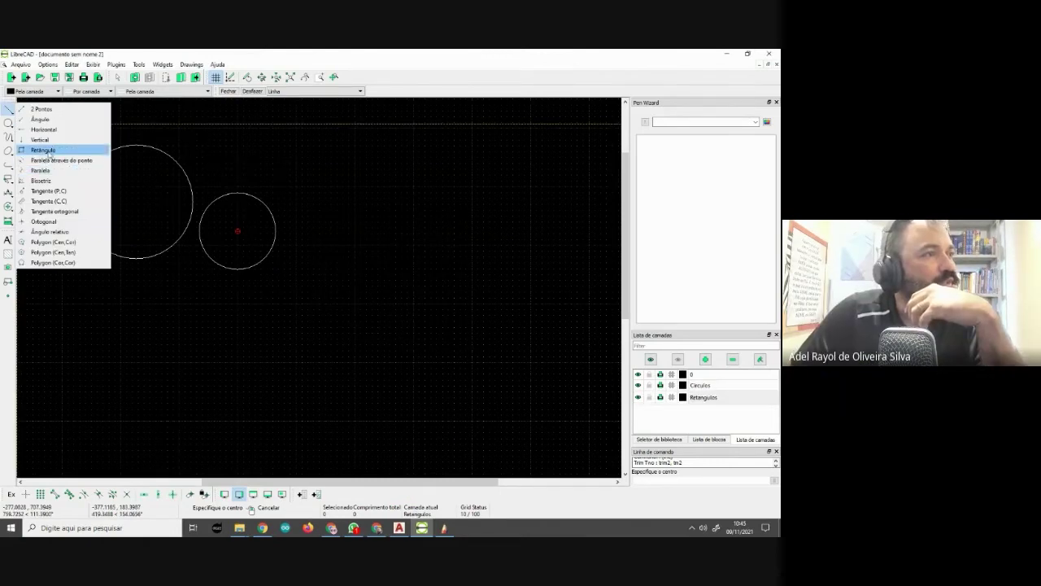
Draw two rectangles on the Retangulos layer, then open that layer's settings
left_click(32, 151)
left_click(343, 149)
left_click(407, 200)
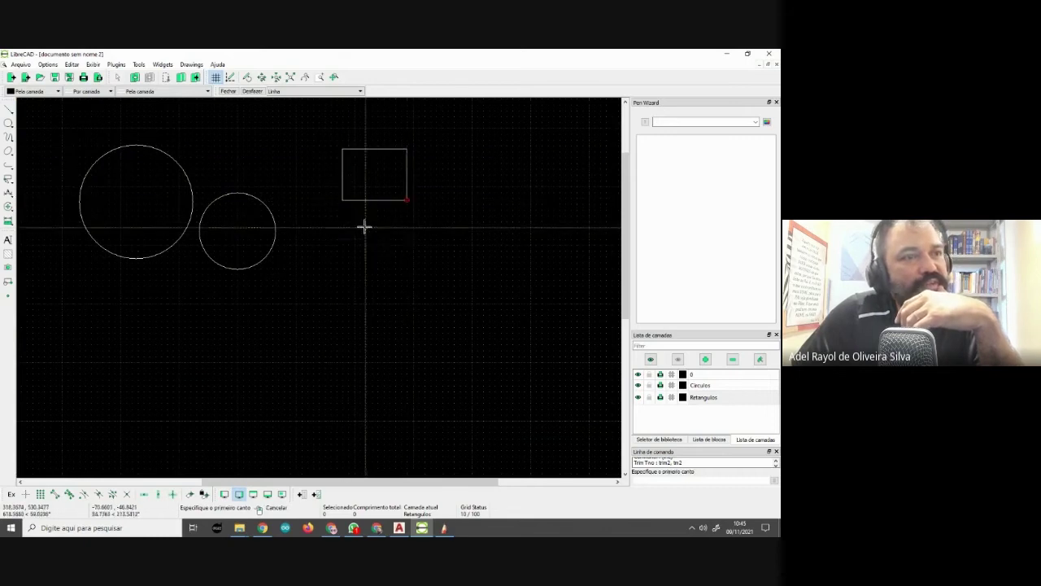
left_click(359, 221)
left_click(459, 274)
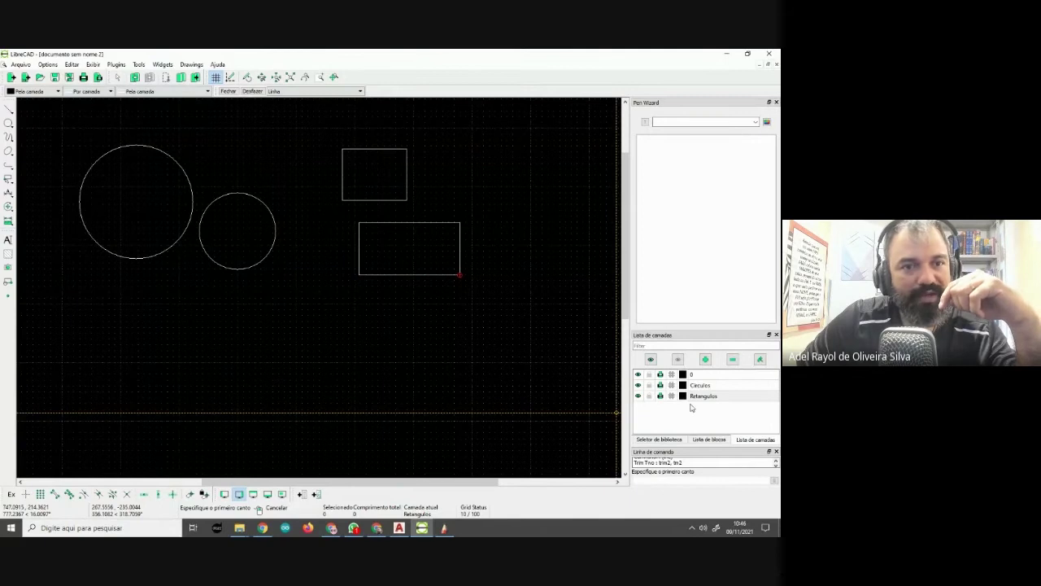
double_click(711, 396)
mouse_move(366, 230)
left_mouse_down()
mouse_move(337, 232)
mouse_move(194, 298)
left_mouse_up()
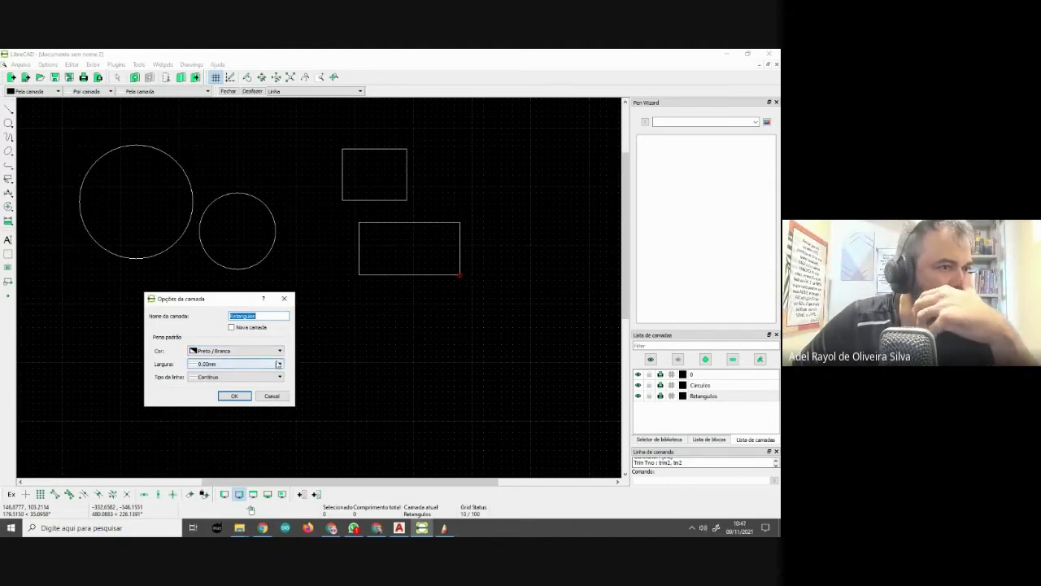
Set the Retangulos layer's line type to the dashed Traço
left_click(279, 377)
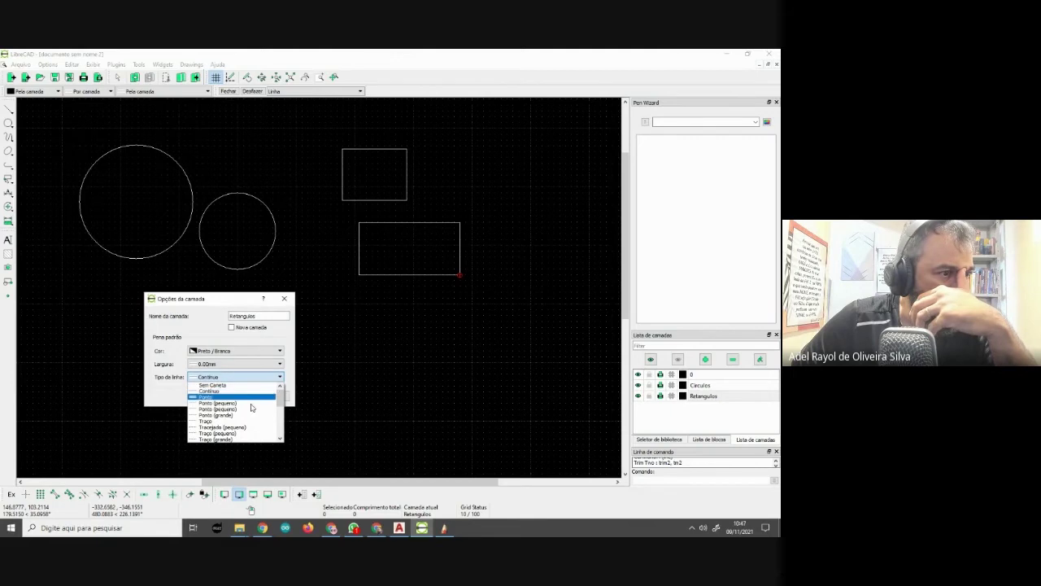
left_click(226, 422)
key("Return")
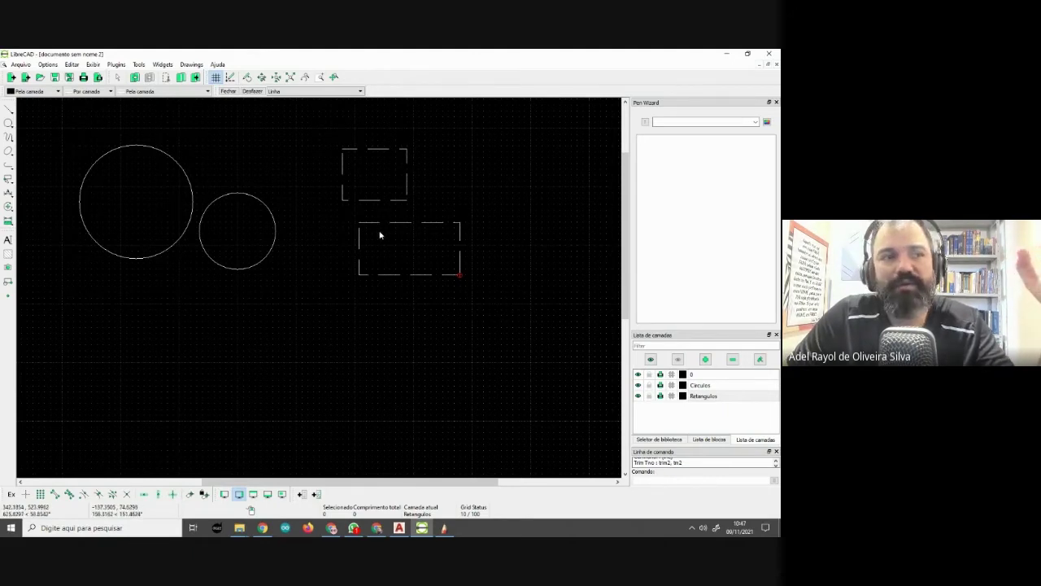
Draw two more dashed rectangles below the first ones: a small lower-left one and a larger one
left_click(8, 109)
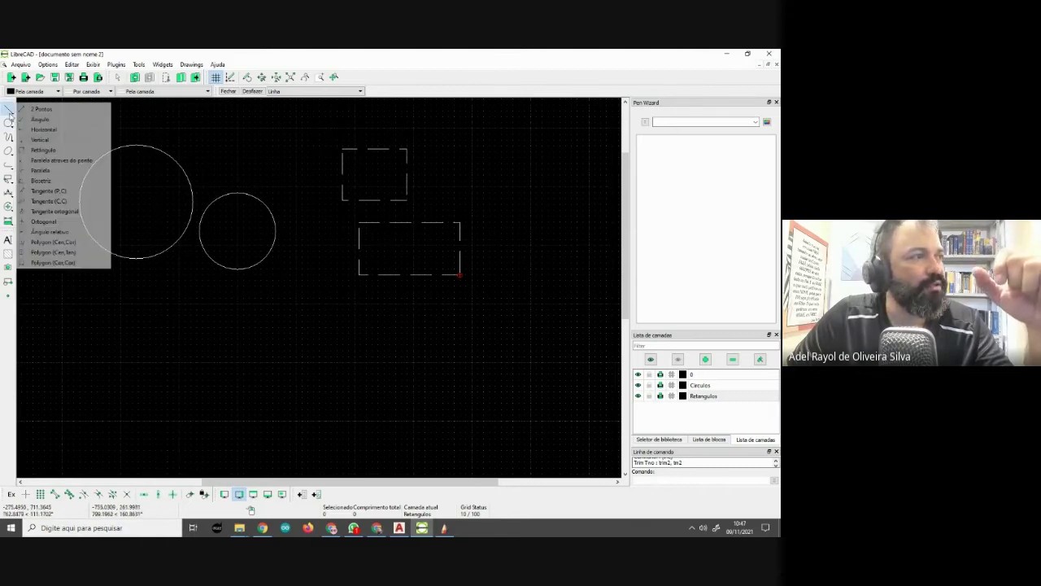
left_click(43, 150)
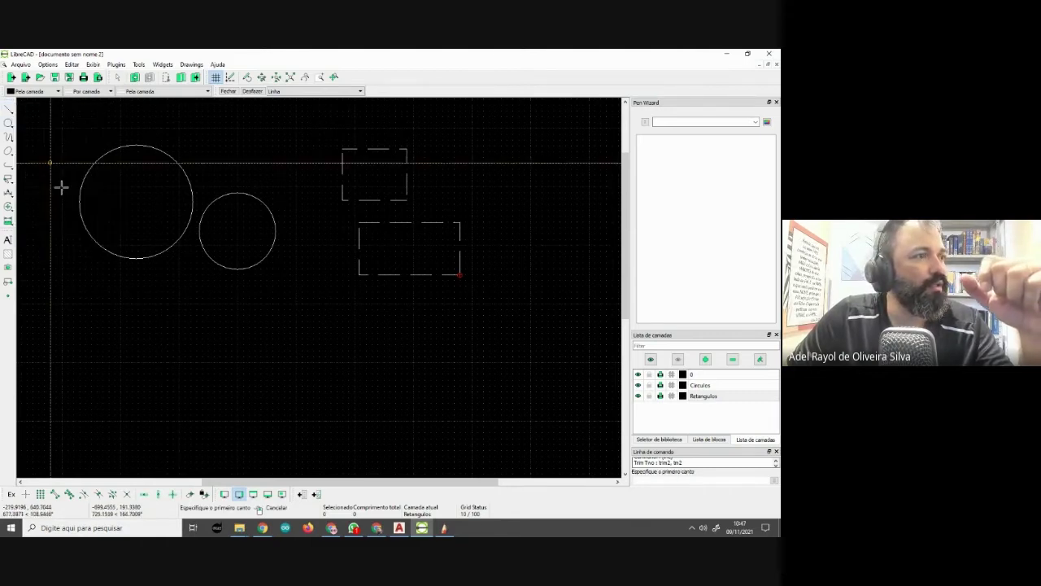
left_click(178, 303)
left_click(297, 383)
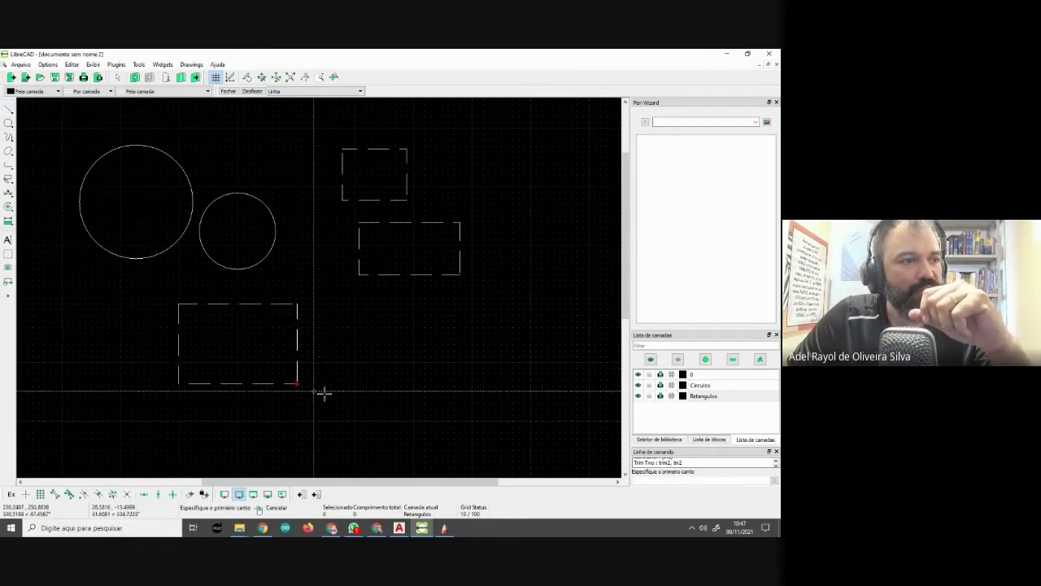
left_click(352, 305)
left_click(516, 416)
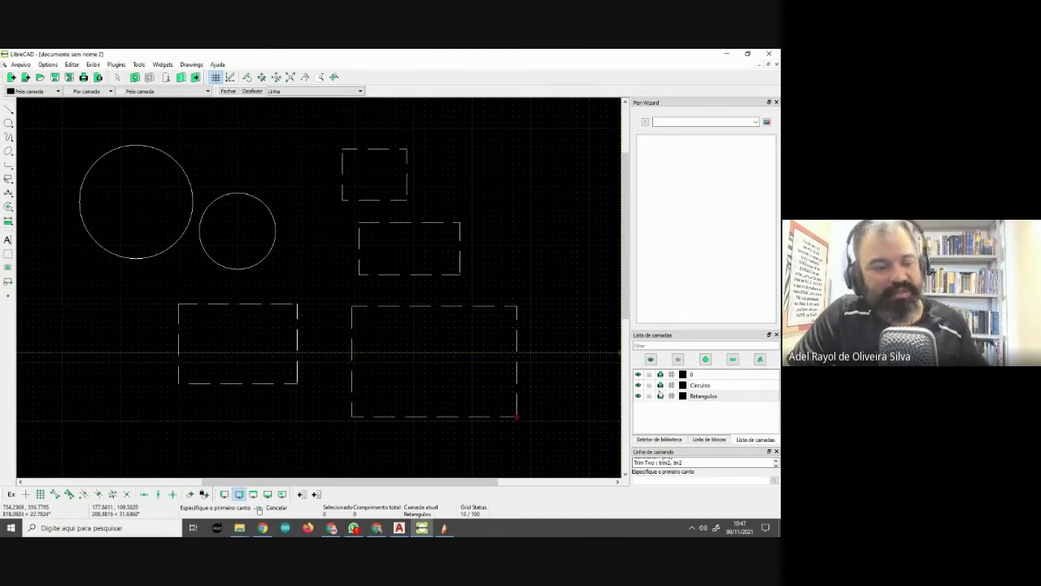
key("Escape")
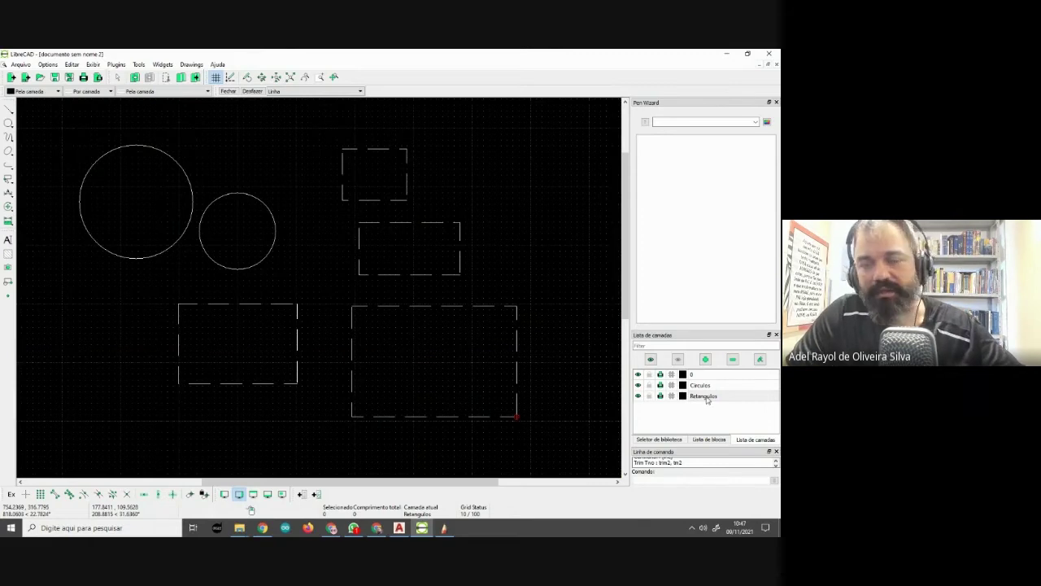
Change the Retangulos layer's line type from Traço to Tracejado (pequeno)
left_click(760, 359)
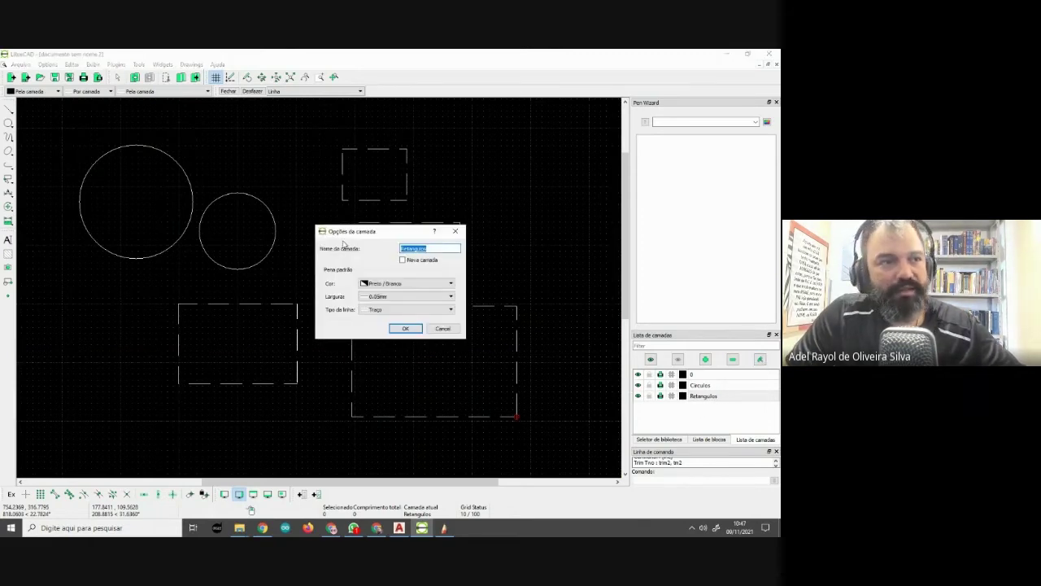
left_click_drag(361, 233, 248, 201)
left_click(301, 279)
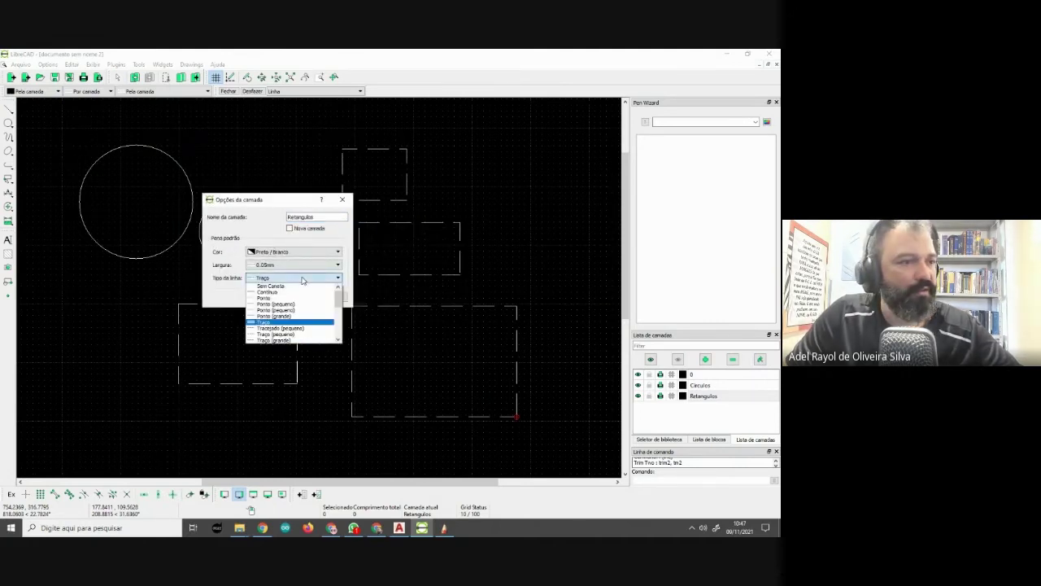
left_click(297, 332)
left_click(293, 297)
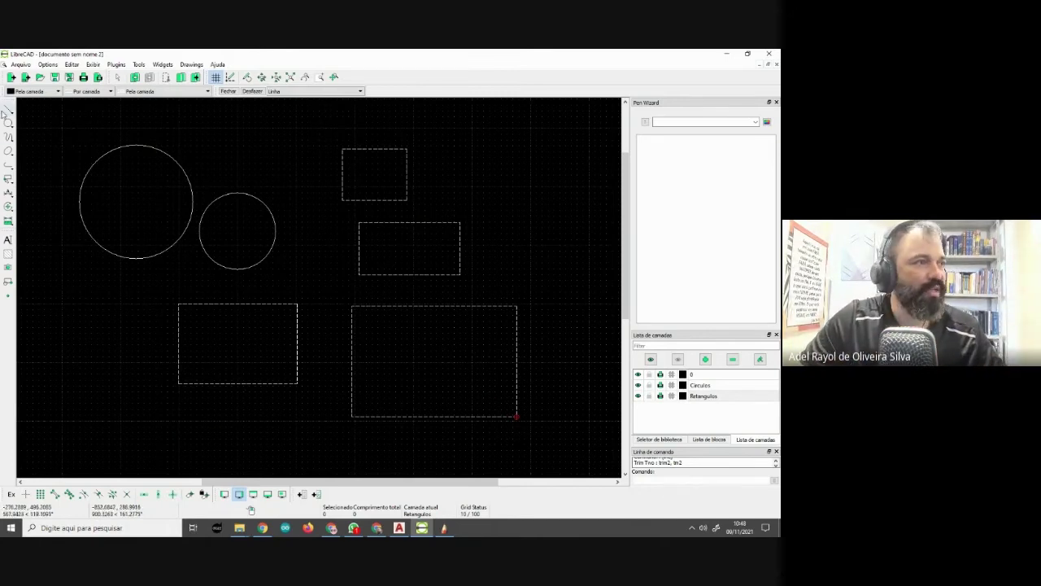
Pan right to empty space and start a new Linhas layer
left_click(9, 109)
left_click(39, 110)
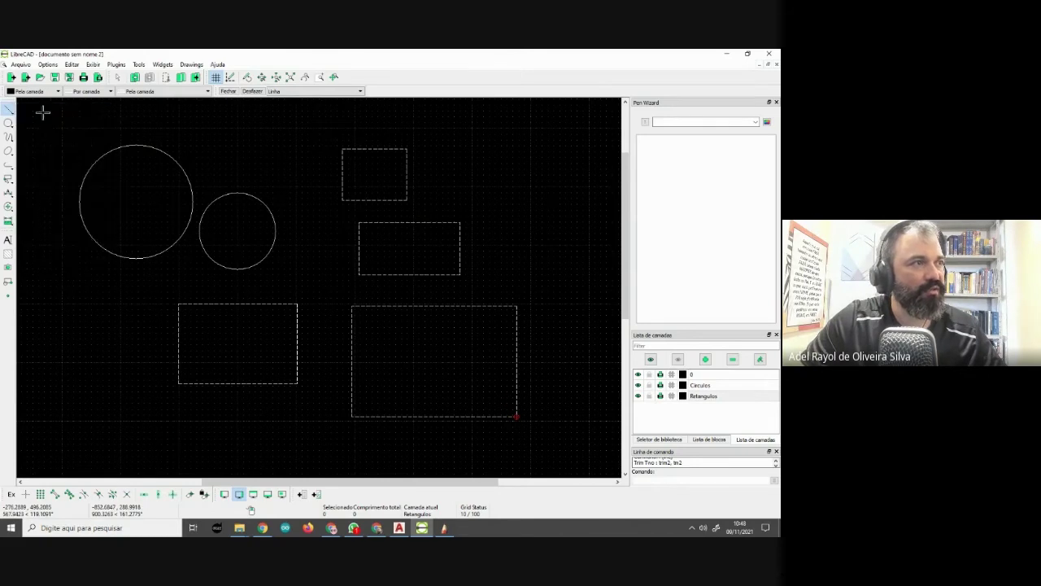
middle_click_drag(501, 348, 290, 348)
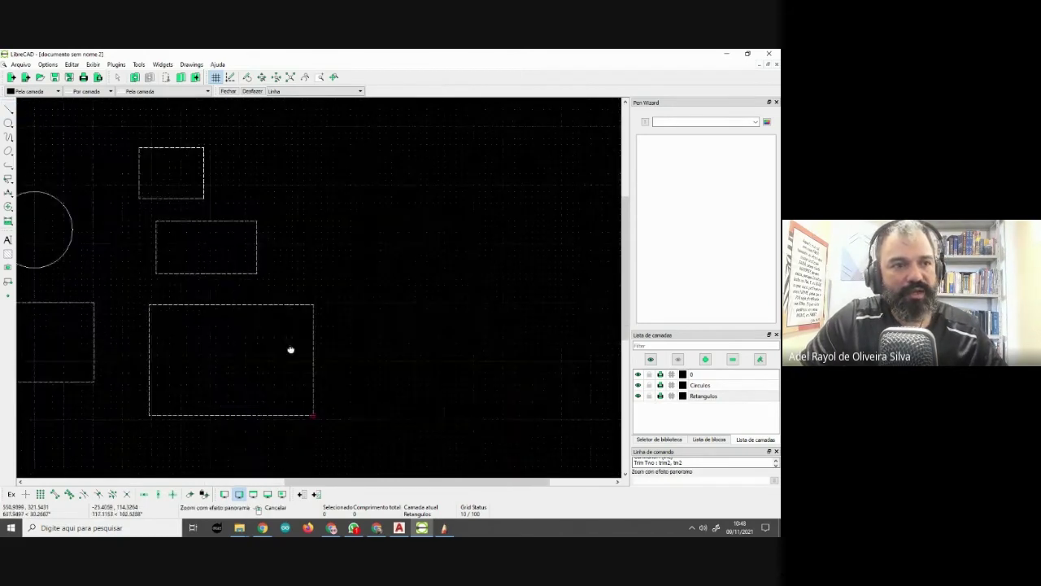
right_click(428, 233)
left_click(706, 359)
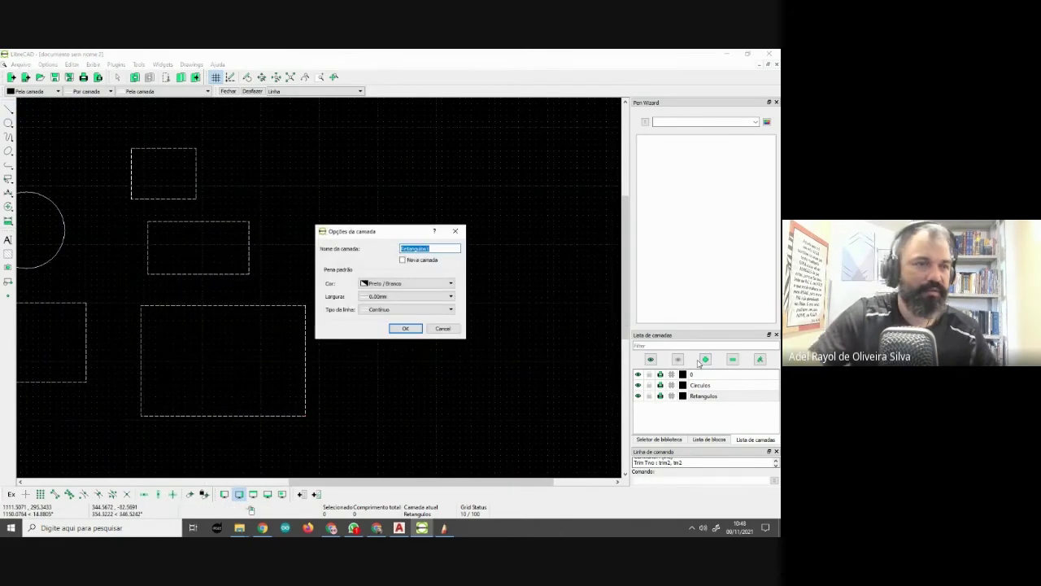
type("Linhas")
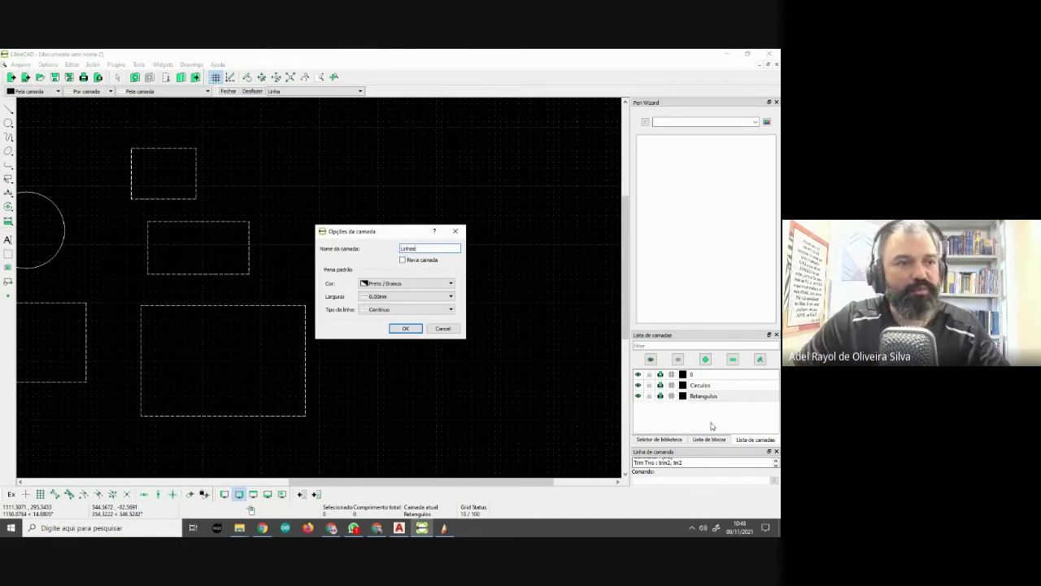
Draw a square right of the dashed rectangles and shift the view down
left_click(409, 329)
left_click(8, 110)
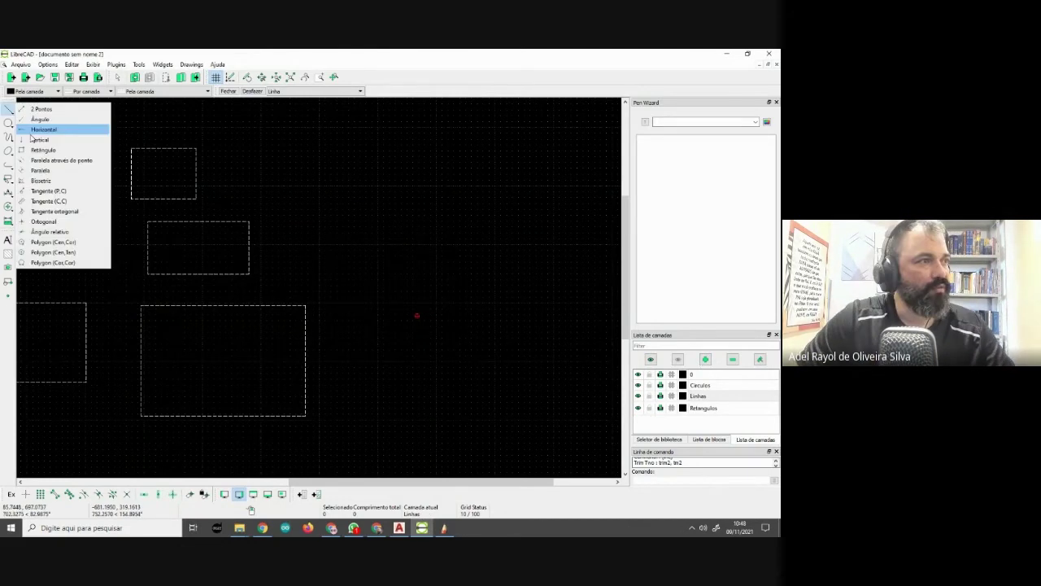
left_click(41, 153)
left_click(374, 163)
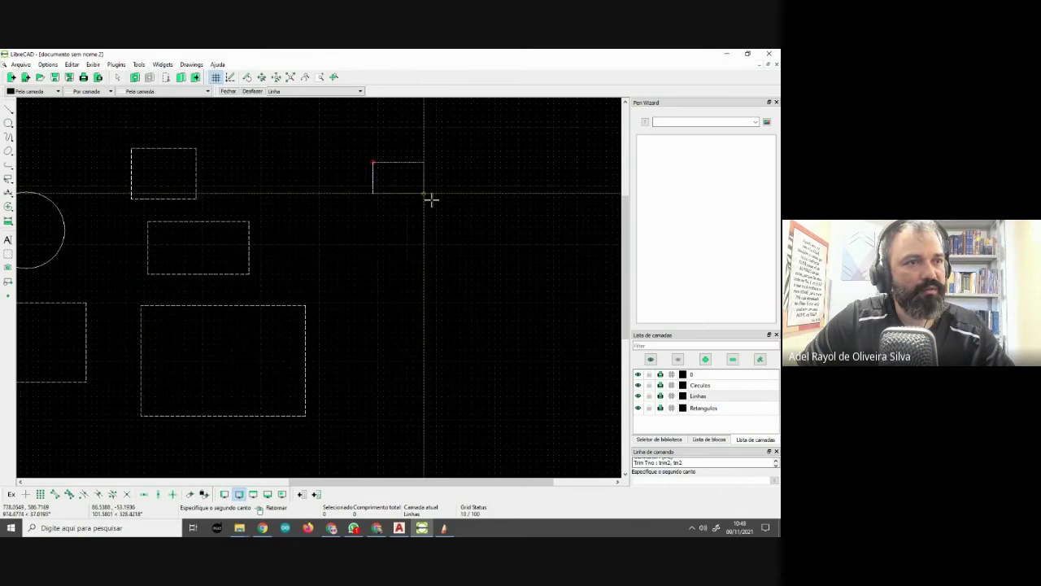
left_click(457, 239)
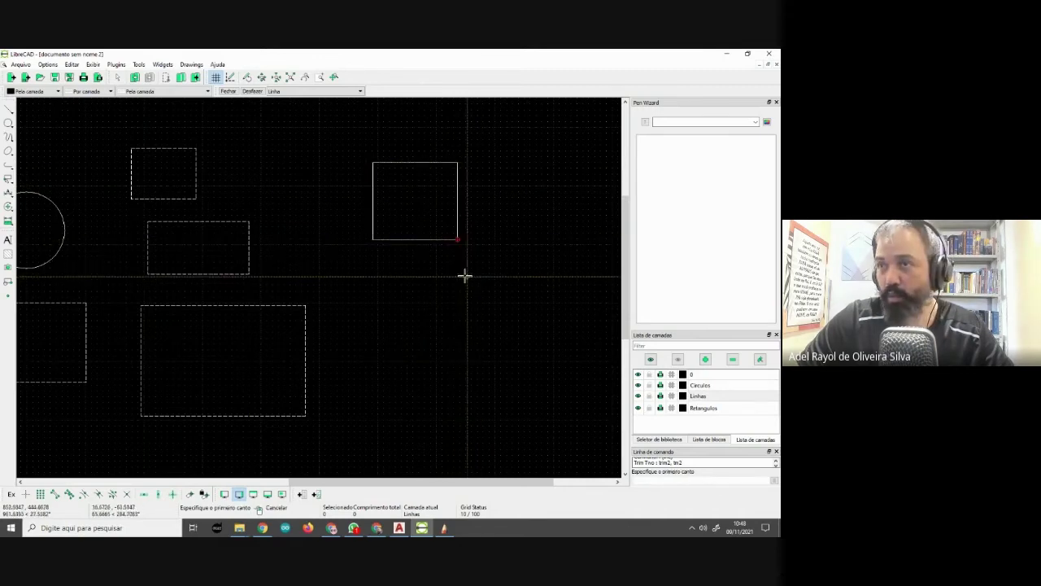
middle_click_drag(468, 246, 465, 348)
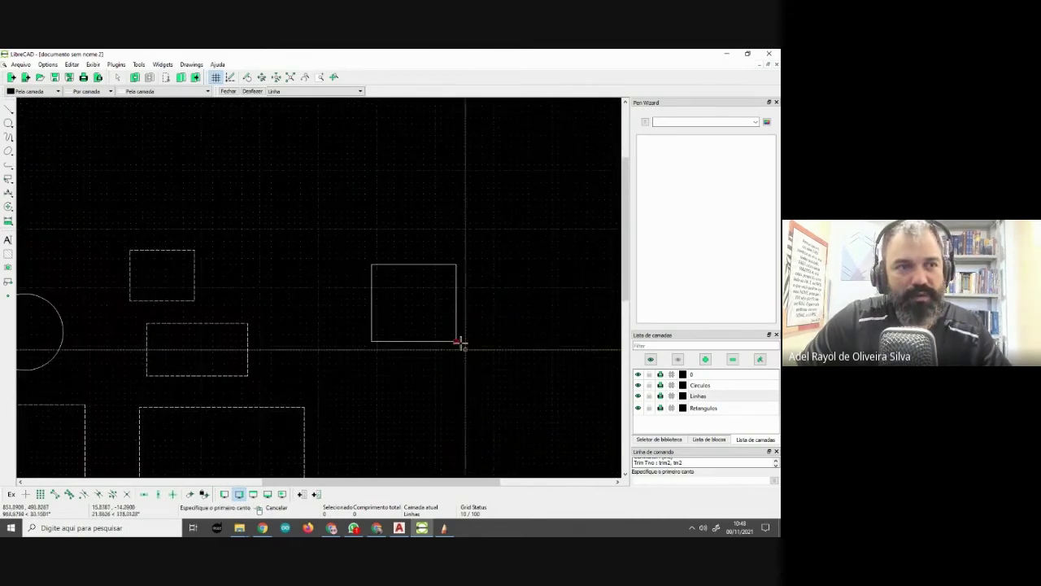
left_click(10, 109)
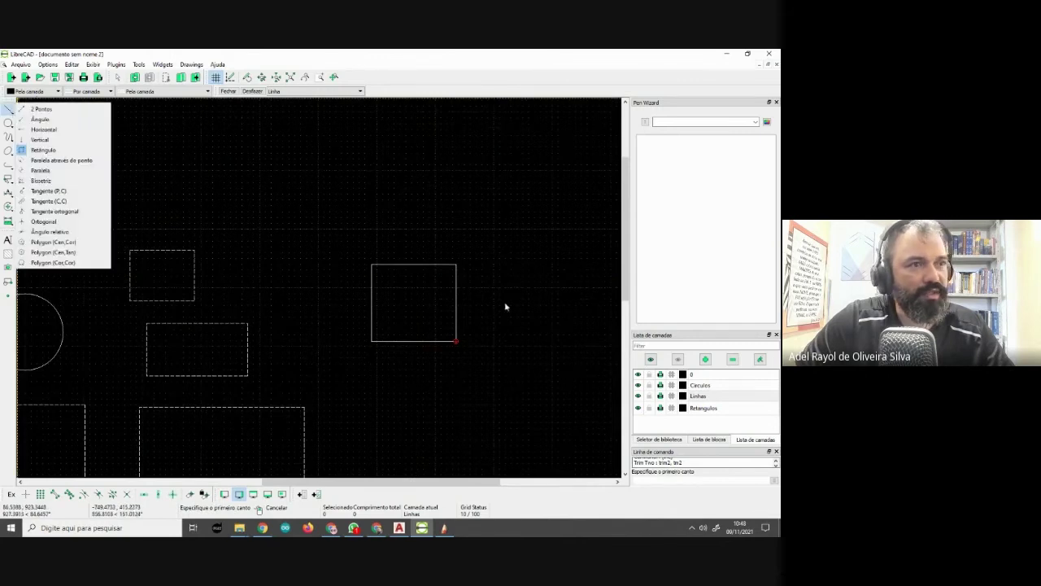
left_click(41, 106)
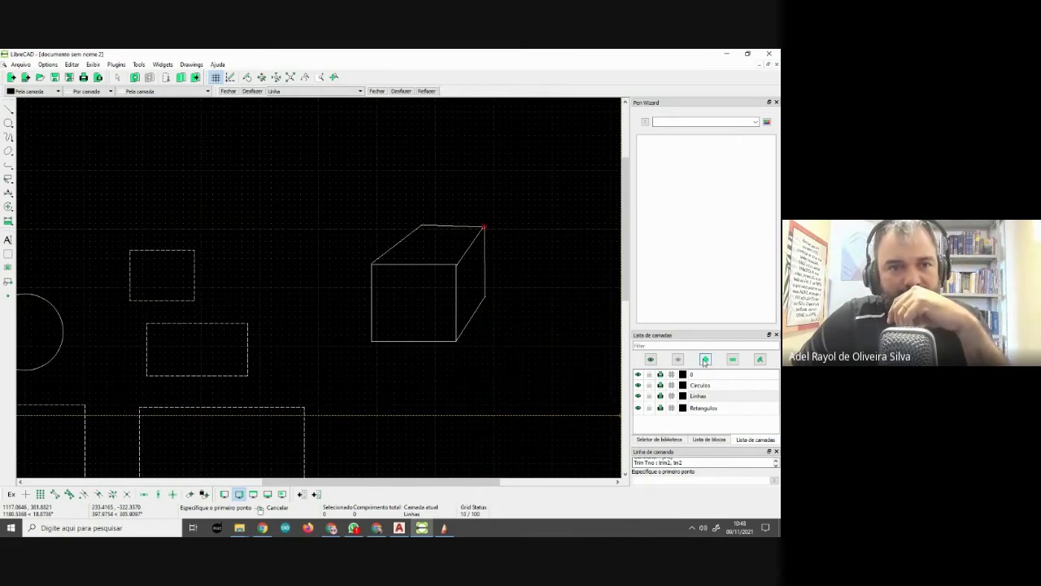
Add a Pontilhada layer using the Tracejado (pequeno) line type
left_click(704, 361)
type("Pontilhas")
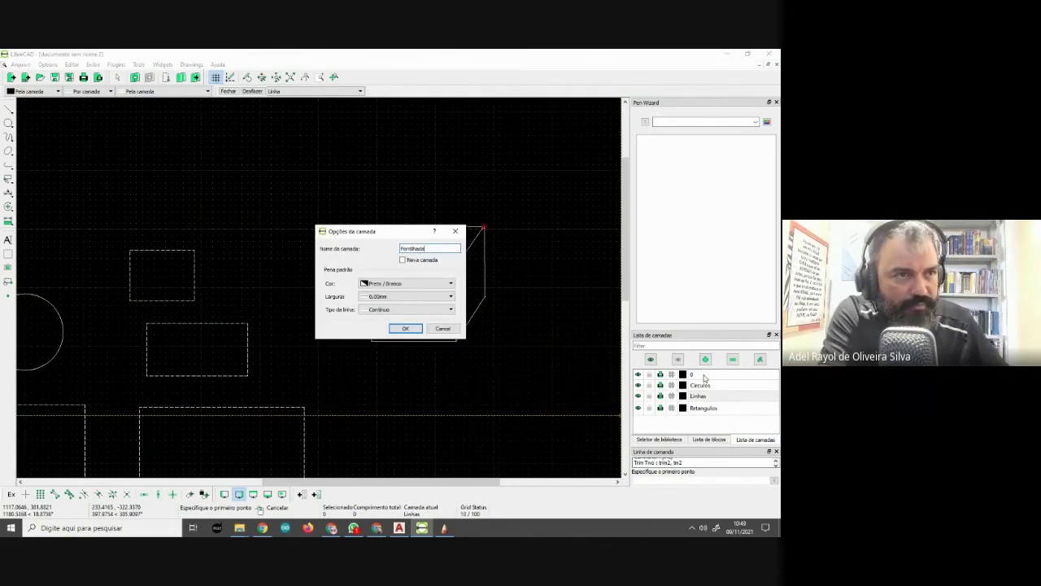
key("Return")
left_click(8, 109)
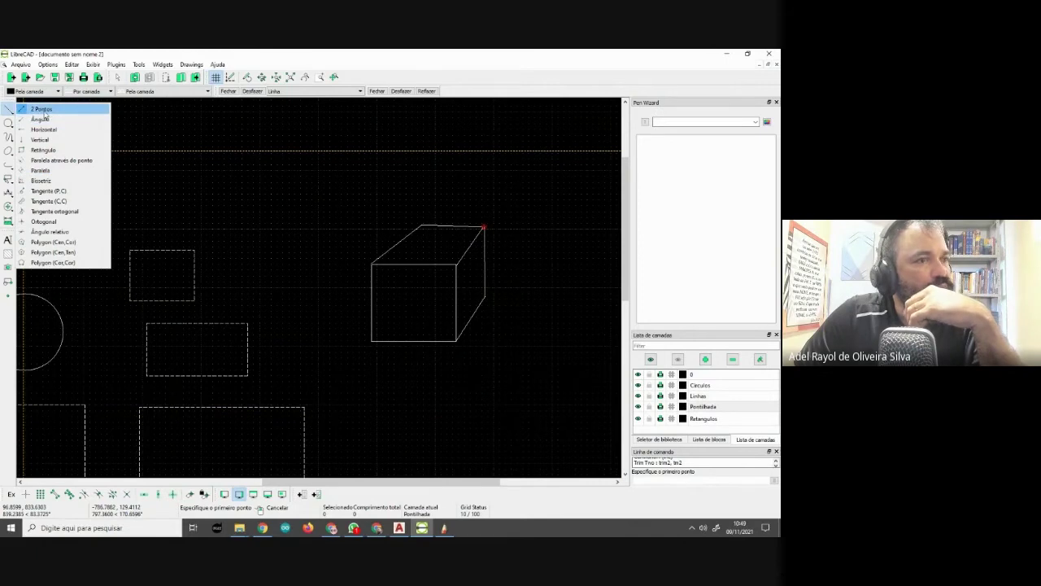
left_click(42, 111)
left_click(483, 297)
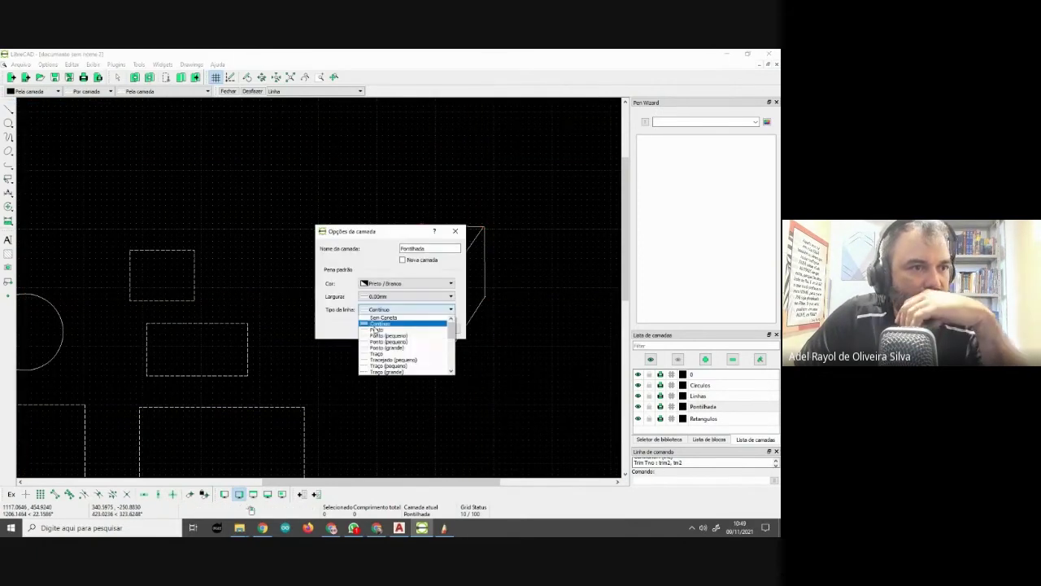
left_click(397, 359)
left_click(405, 328)
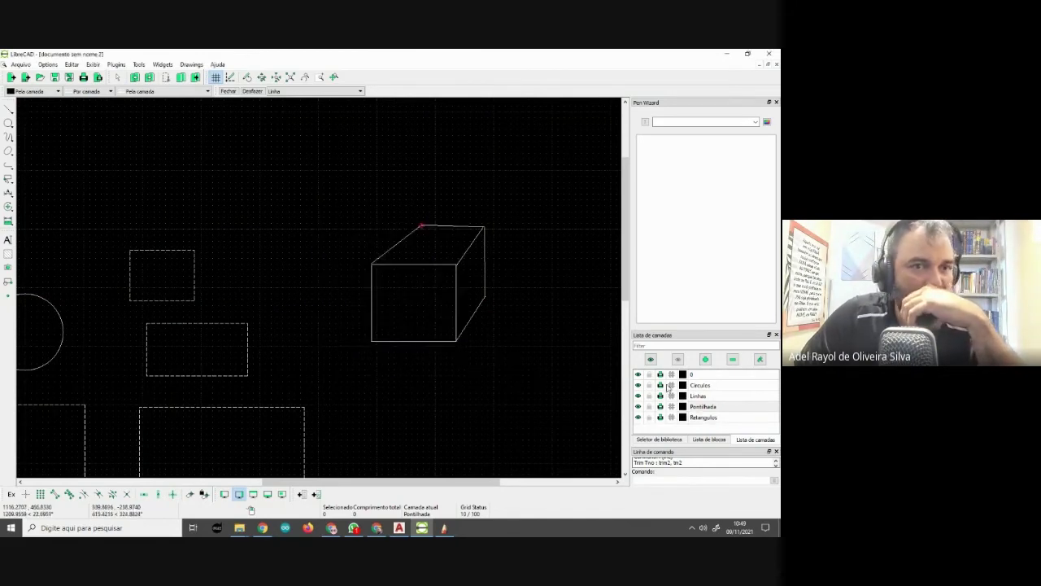
Draw the cube's hidden back edge as a dashed line on Pontilhada
left_click(9, 109)
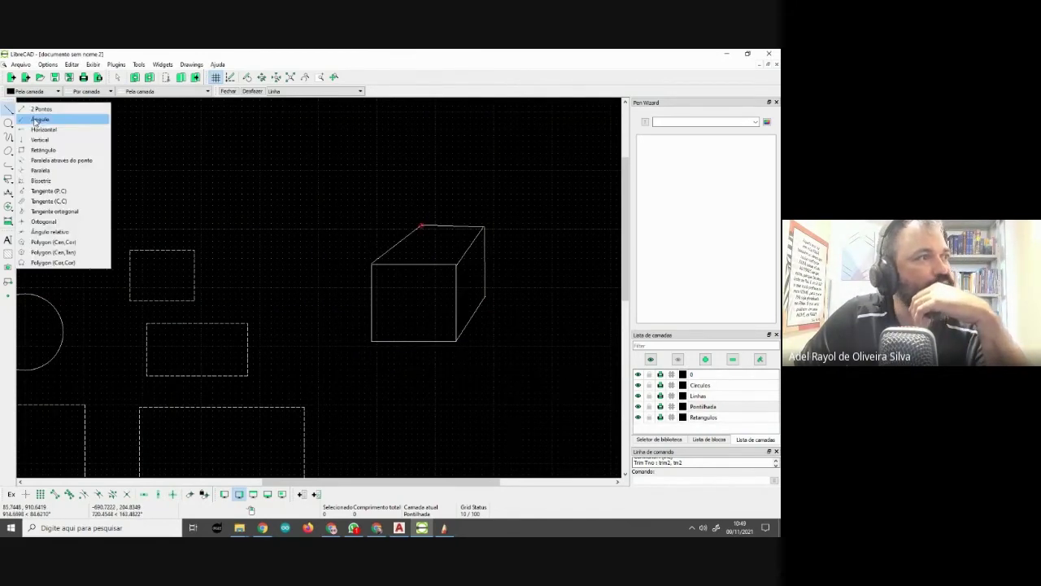
left_click(36, 107)
left_click(423, 298)
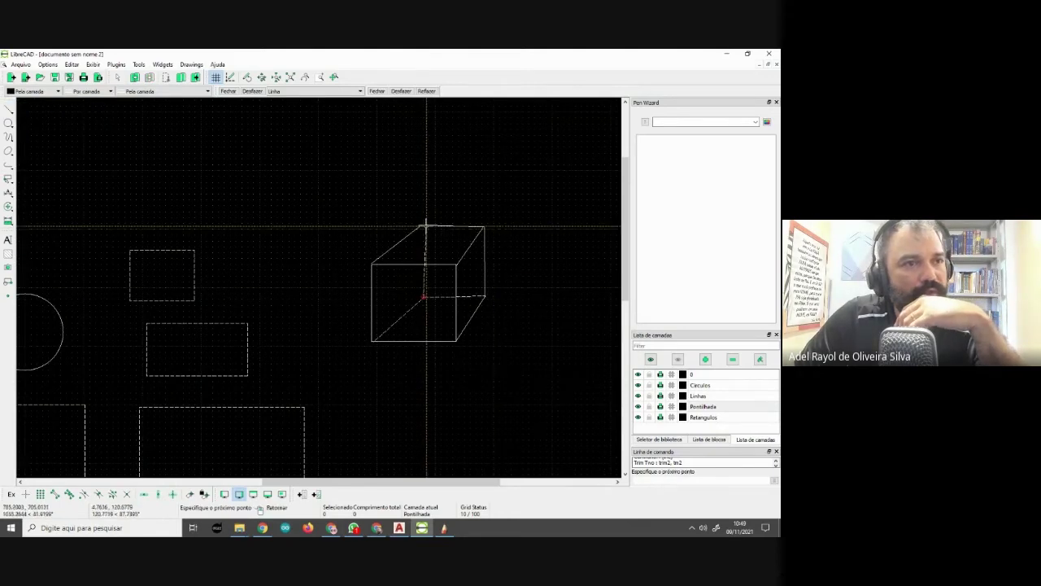
left_click(421, 225)
right_click(527, 326)
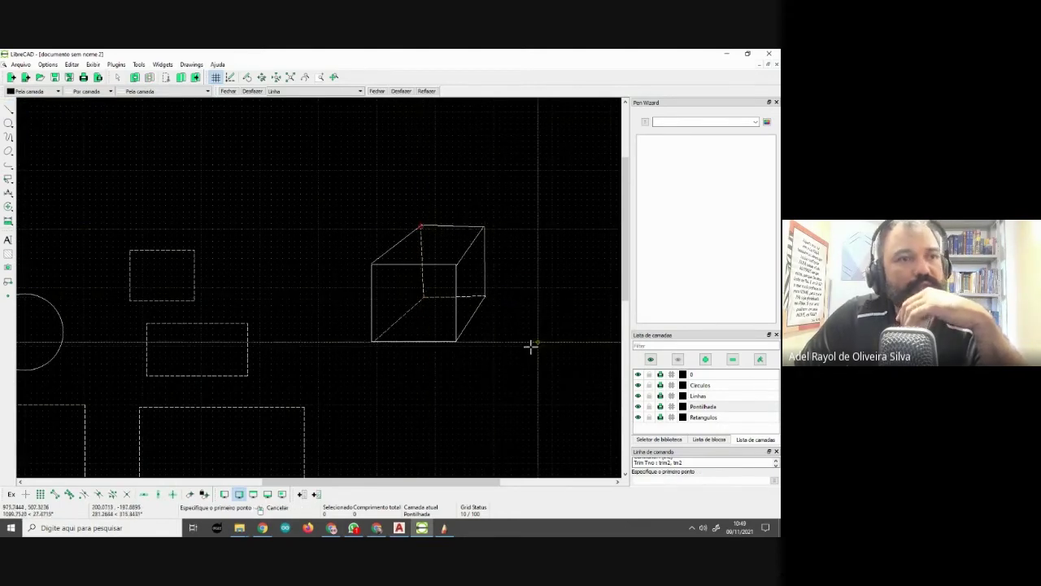
right_click(420, 384)
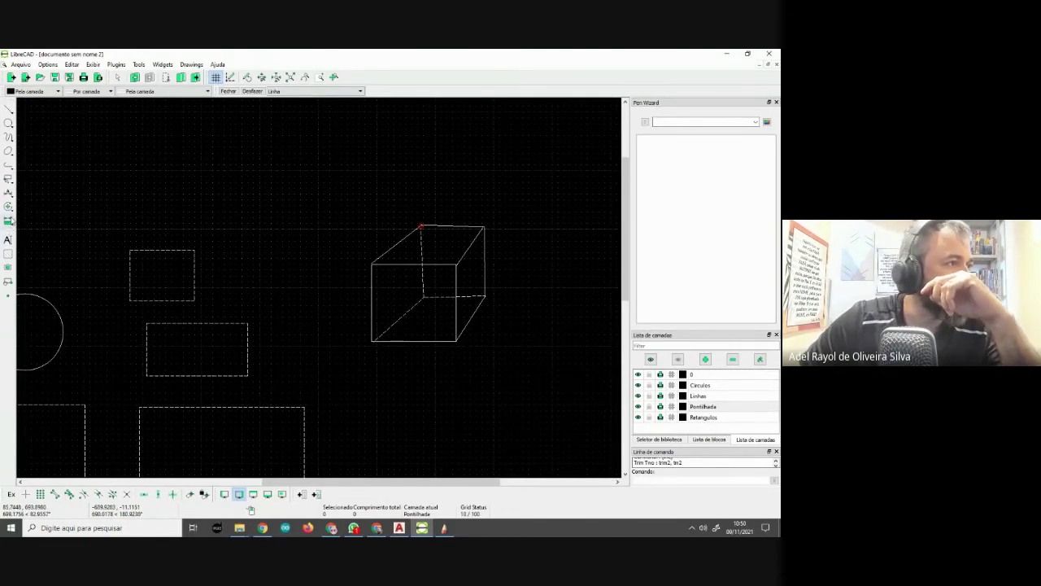
left_click(8, 220)
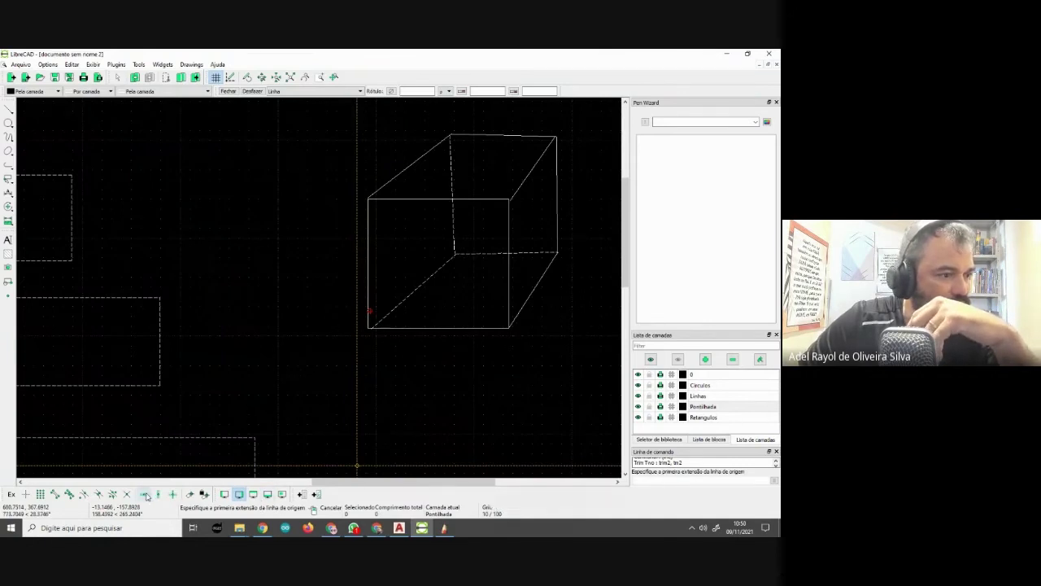
Pick both ends of the cube's front-left edge for a vertical dimension
left_click(368, 199)
left_click(369, 328)
scroll(370, 256, "up", 2)
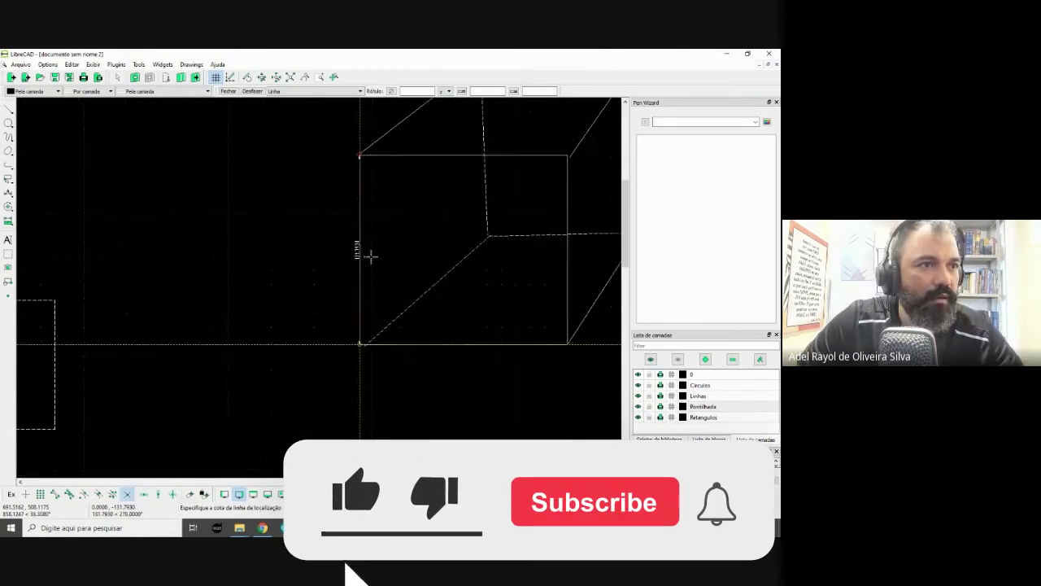
scroll(370, 257, "up", 2)
scroll(358, 262, "up", 1)
scroll(342, 272, "down", 1)
scroll(342, 278, "down", 1)
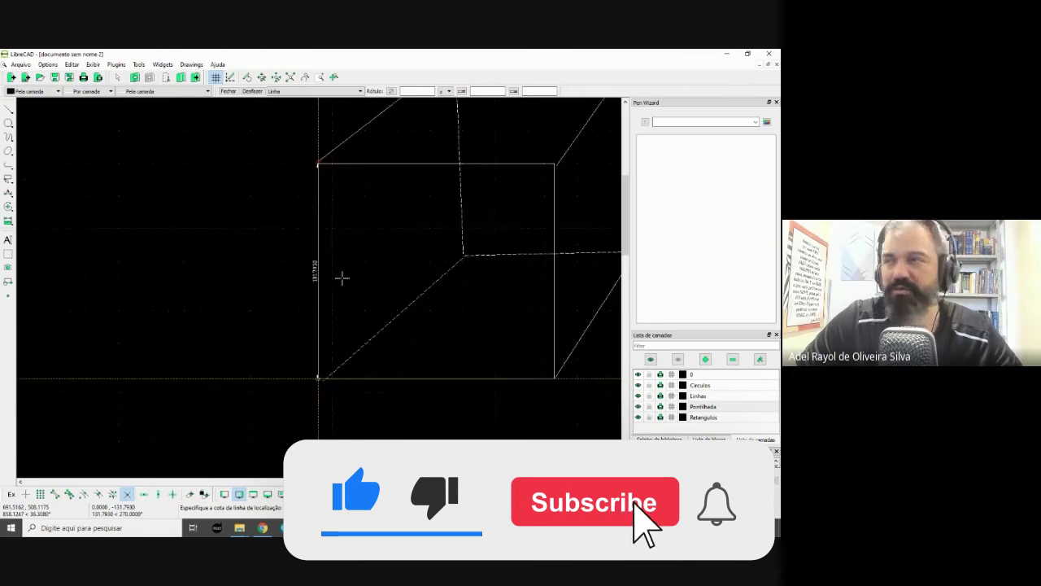
scroll(341, 277, "down", 1)
scroll(342, 278, "up", 1)
scroll(341, 280, "up", 1)
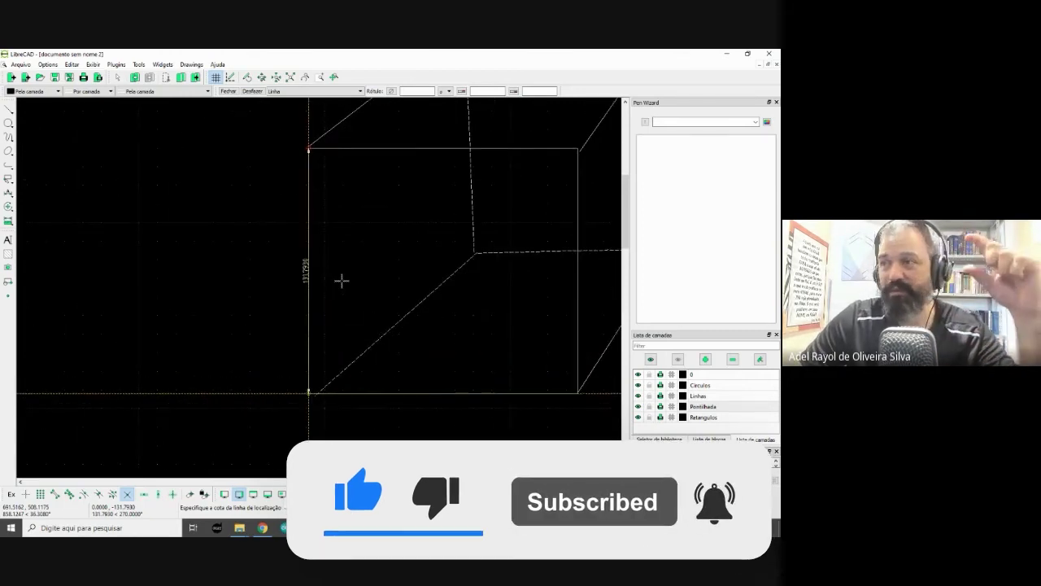
scroll(345, 289, "down", 3)
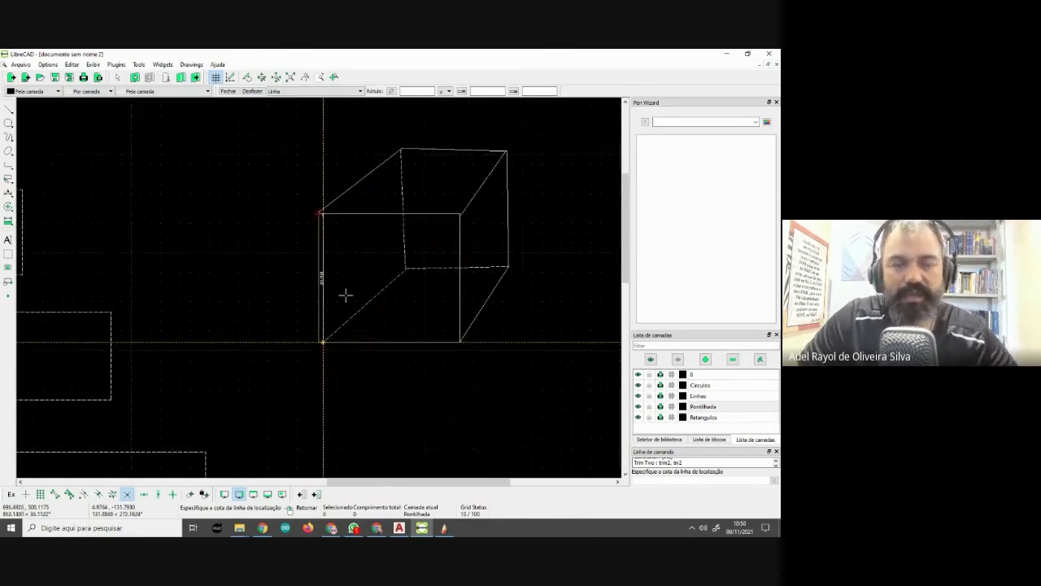
scroll(357, 309, "up", 1)
Cancel the pending dimension and zoom out with the cube shifted left
middle_click_drag(367, 326, 327, 350)
scroll(244, 342, "down", 1)
scroll(242, 356, "down", 2)
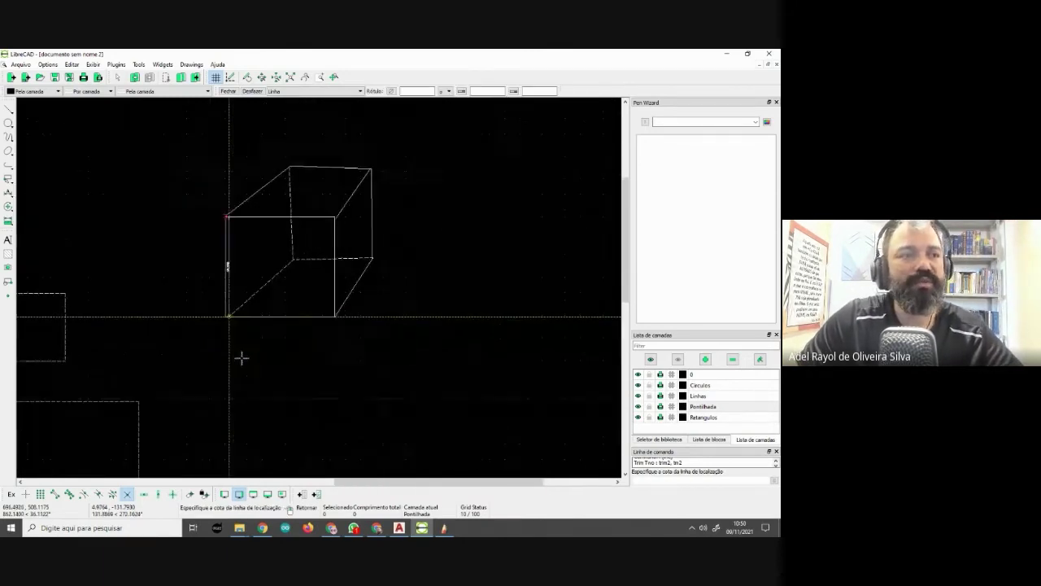
scroll(274, 362, "down", 1)
scroll(209, 363, "down", 1)
key("Escape")
scroll(220, 370, "down", 2)
scroll(236, 376, "down", 2)
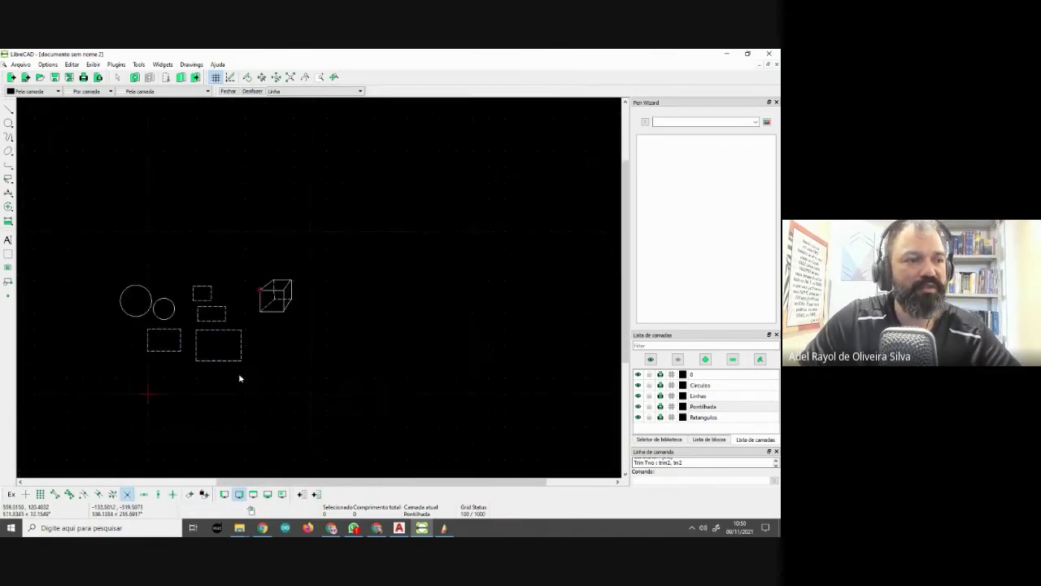
scroll(239, 377, "down", 3)
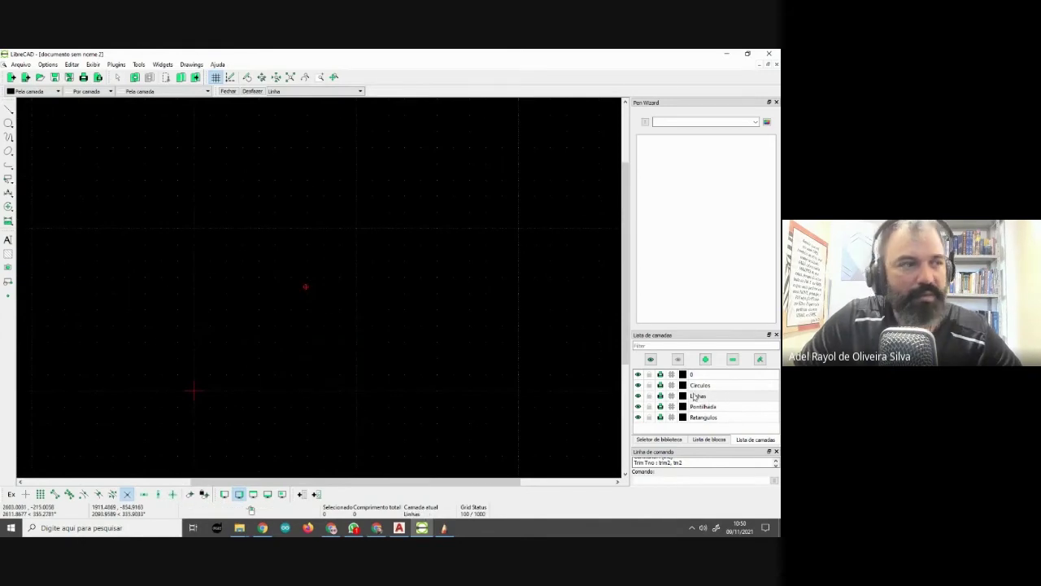
Start a two-point line from an empty spot and restrict it to horizontal
left_click(8, 109)
left_click(33, 116)
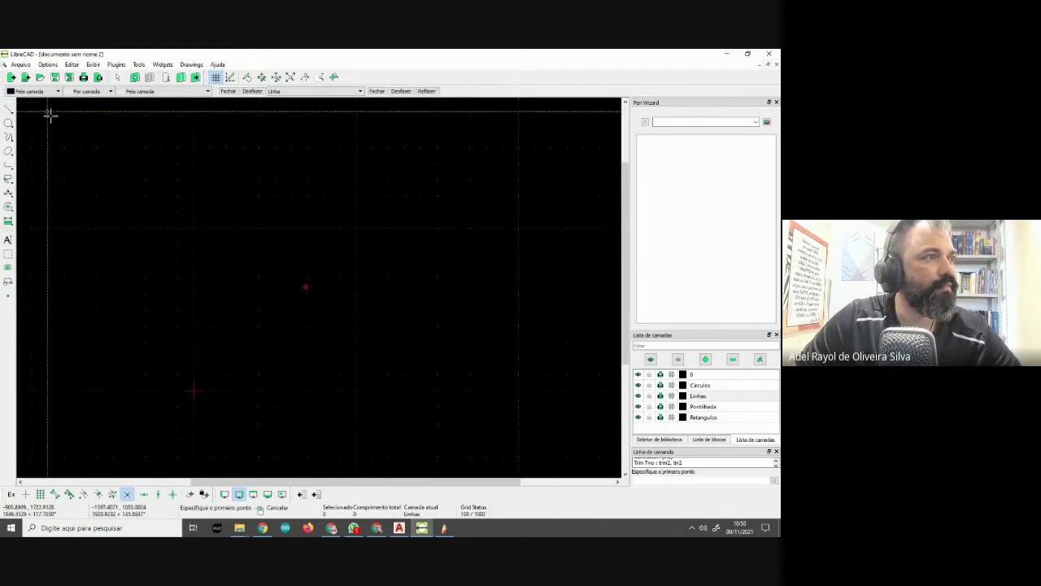
left_click(157, 162)
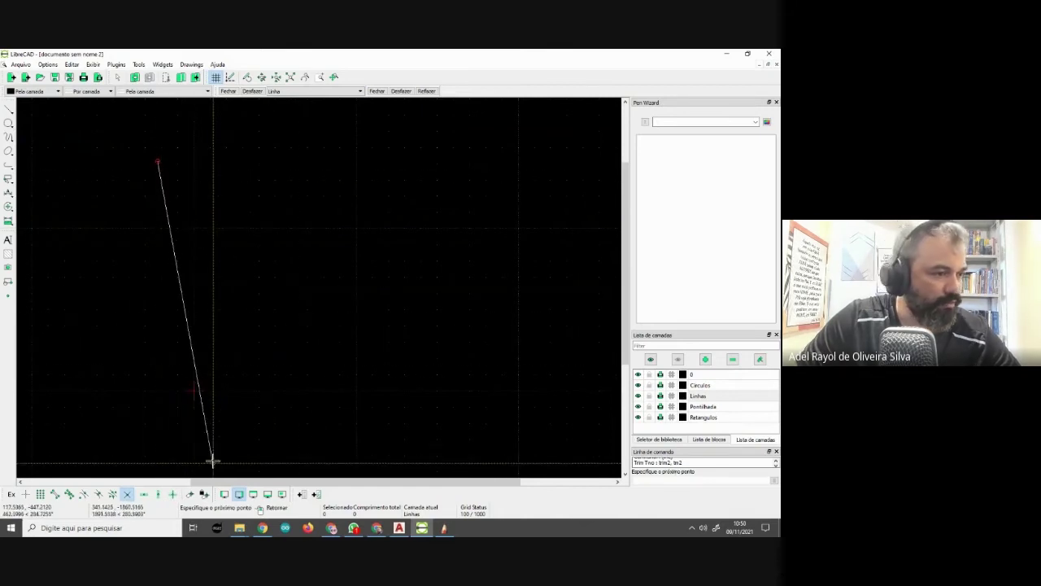
scroll(206, 395, "down", 2)
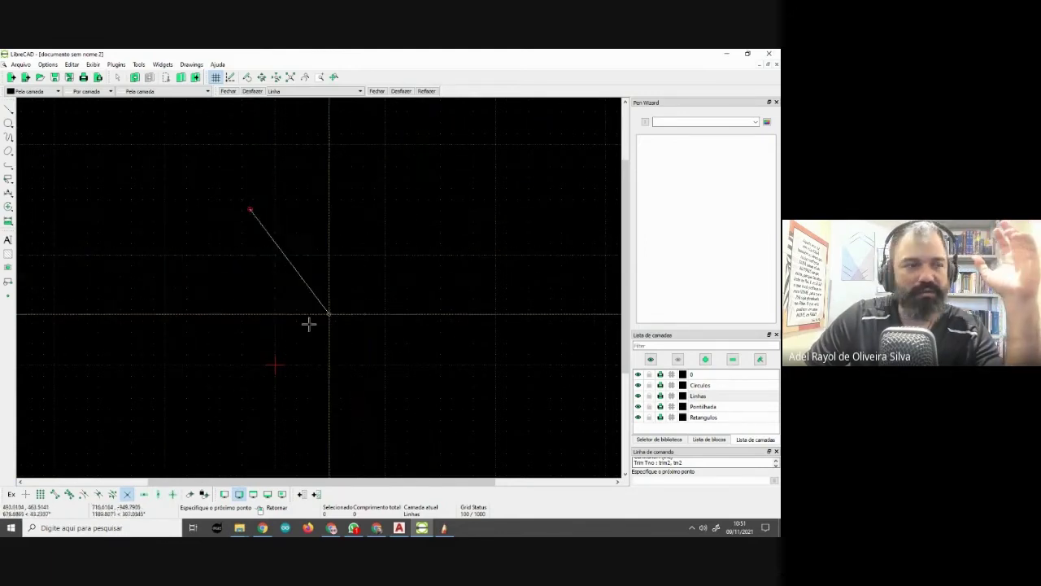
left_click(158, 495)
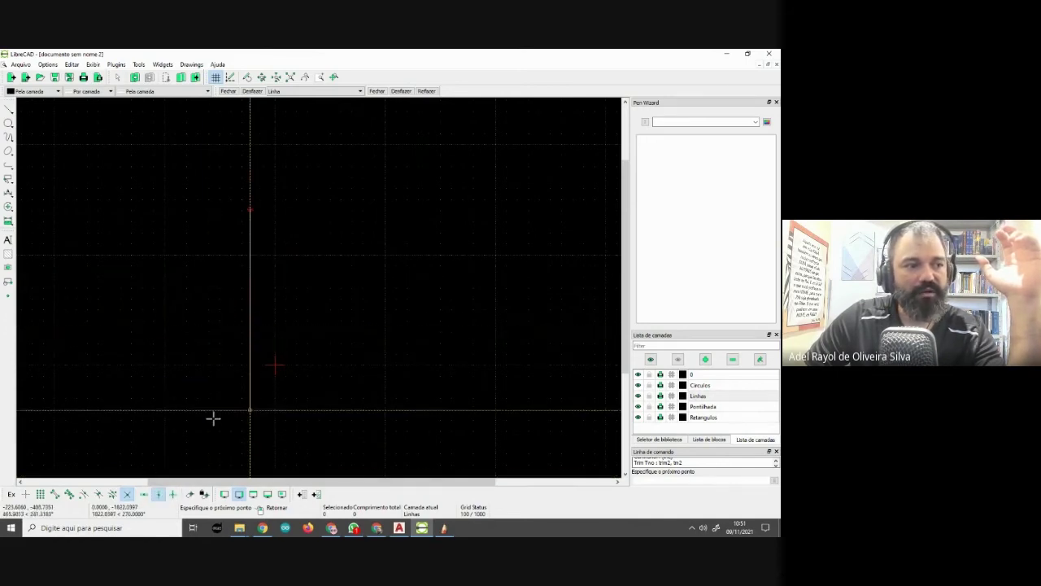
left_click(144, 494)
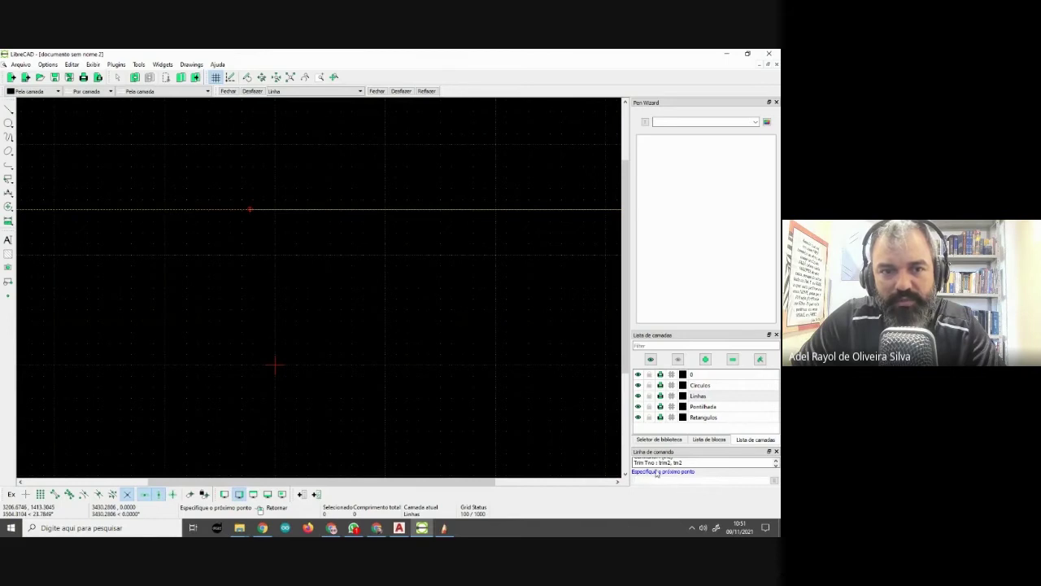
Enter line lengths 100 and 40, then window-select the stray short segments
type("100")
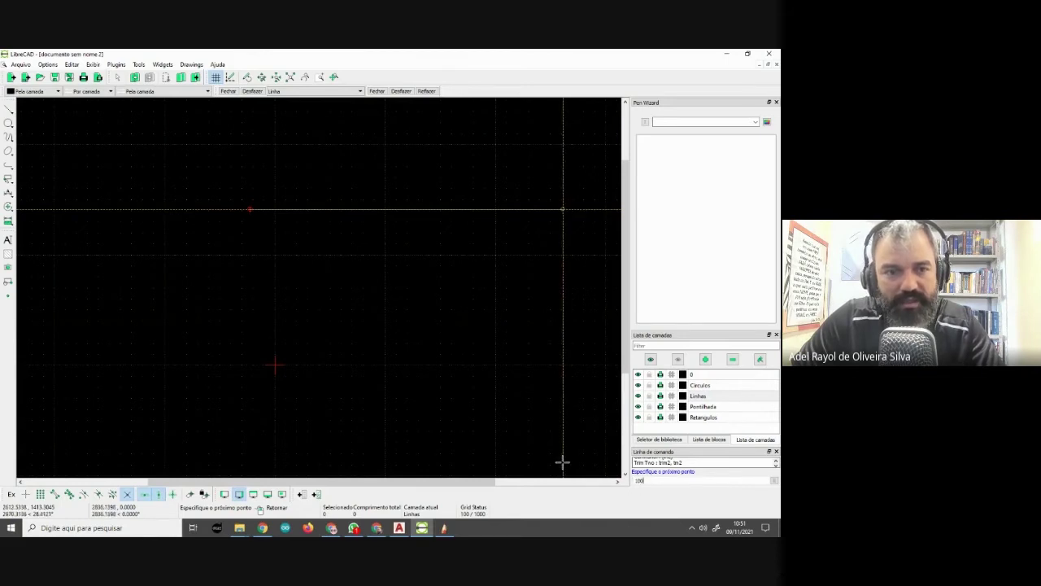
key("Return")
scroll(288, 218, "down", 2)
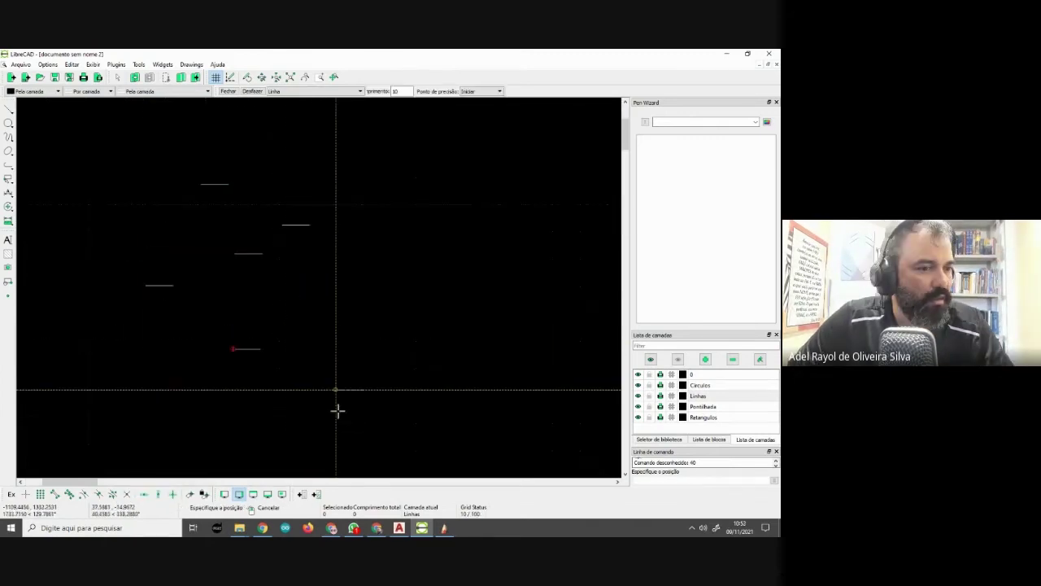
scroll(309, 350, "up", 5)
type("40")
key("Return")
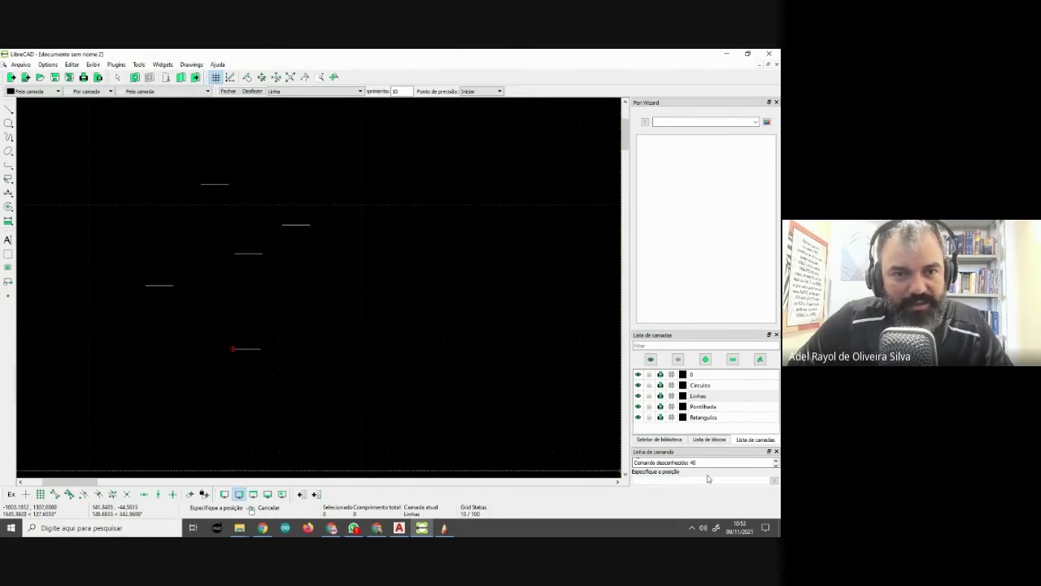
key("Escape")
mouse_move(390, 403)
left_mouse_down()
mouse_move(185, 247)
mouse_move(88, 128)
left_mouse_up()
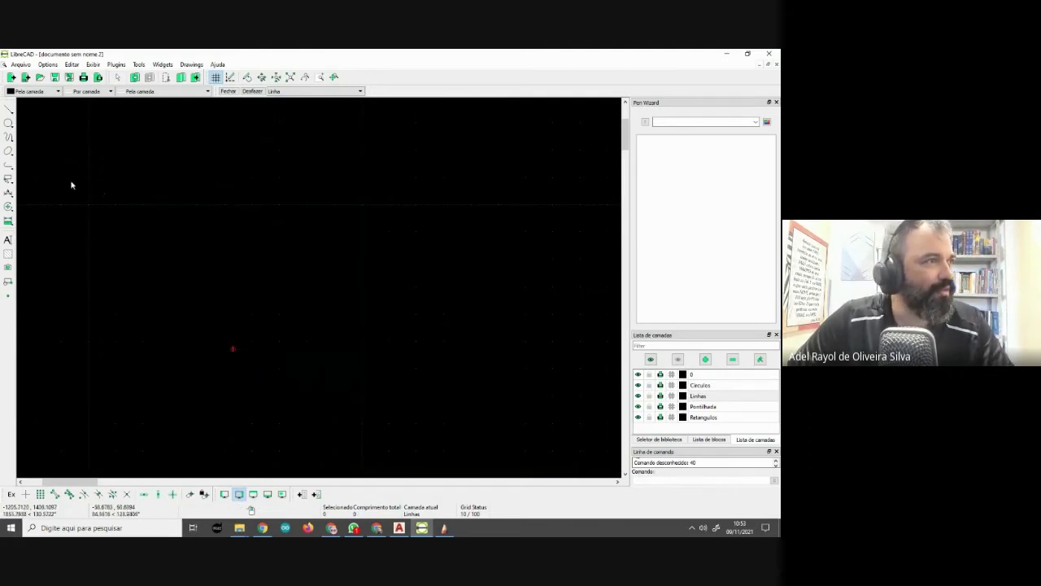
Draw a line starting at origin 0,0 with relative endpoint @0,10
type("0,0")
key("Return")
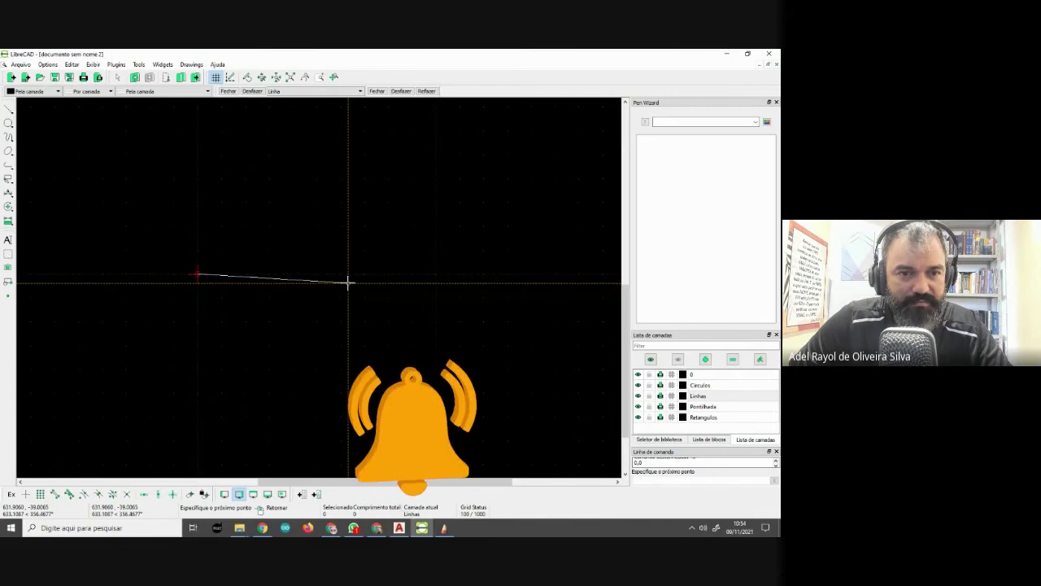
type("@")
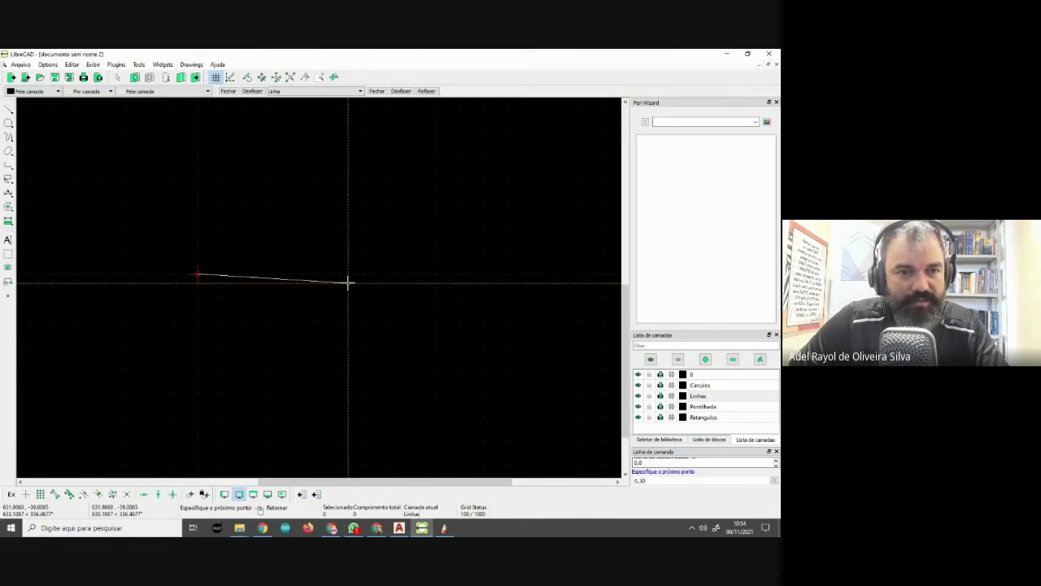
key("Return")
scroll(396, 251, "up", 10)
scroll(377, 249, "up", 3)
scroll(344, 271, "up", 4)
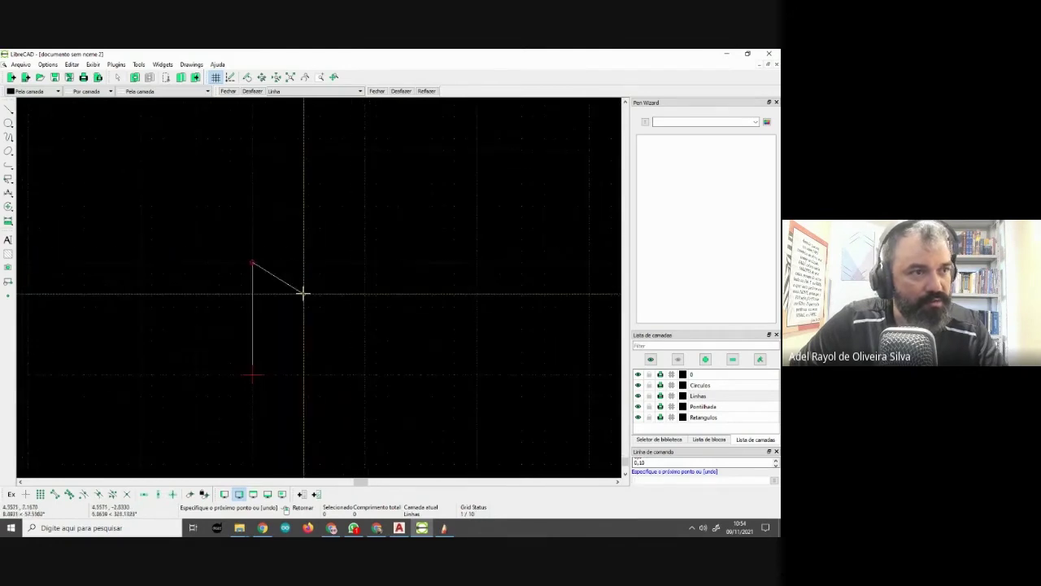
key("Escape")
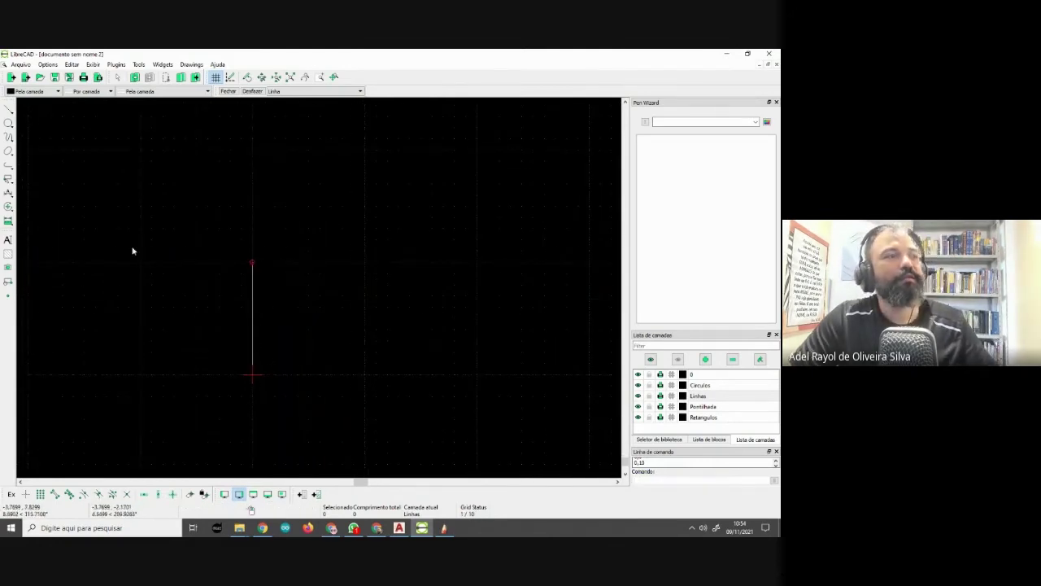
Start dimensioning the vertical line, cancel it, and pan the drawing
left_click(252, 374)
left_click(252, 263)
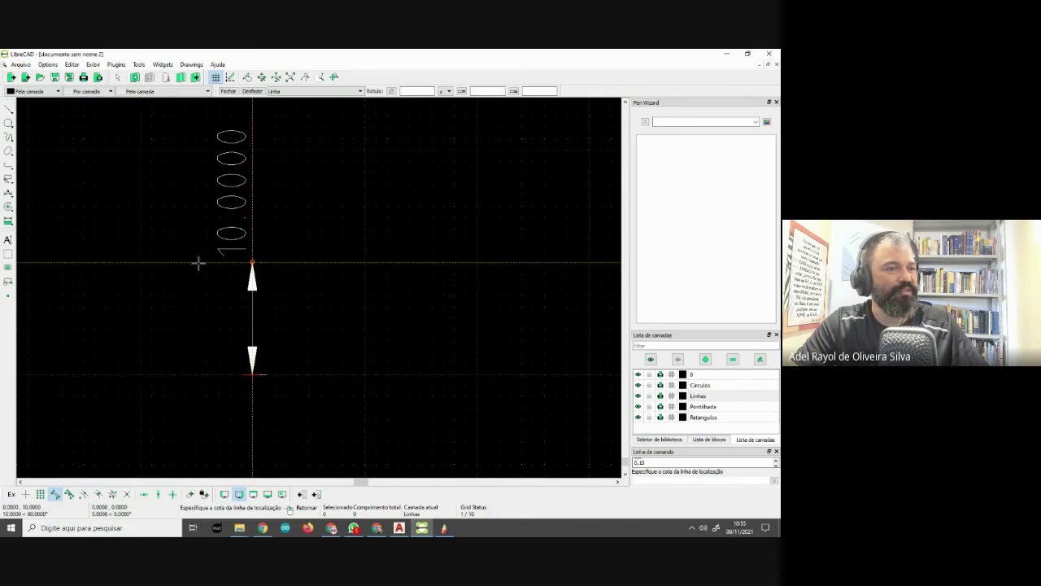
key("Escape")
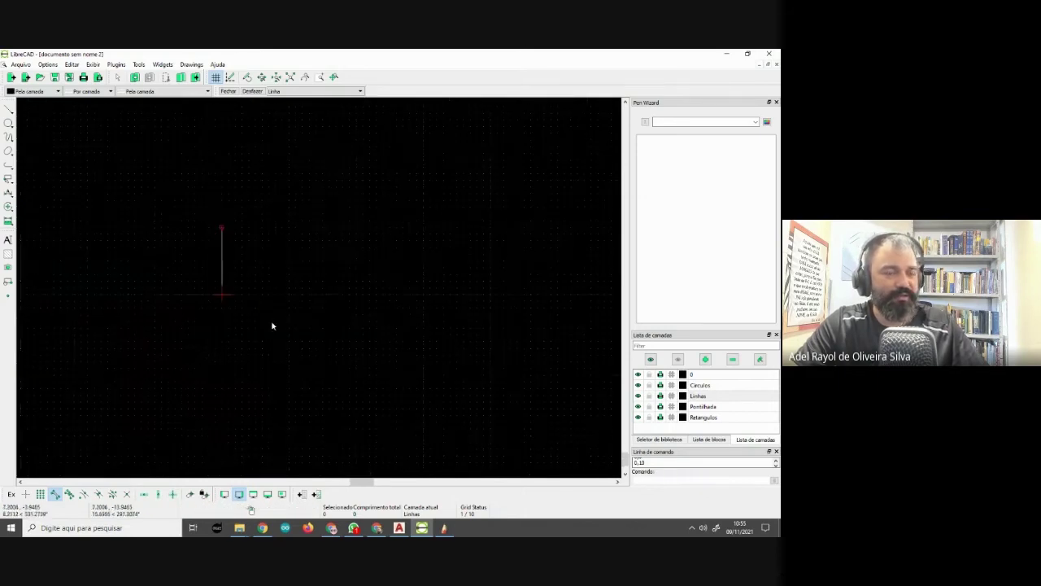
middle_click_drag(257, 326, 217, 361)
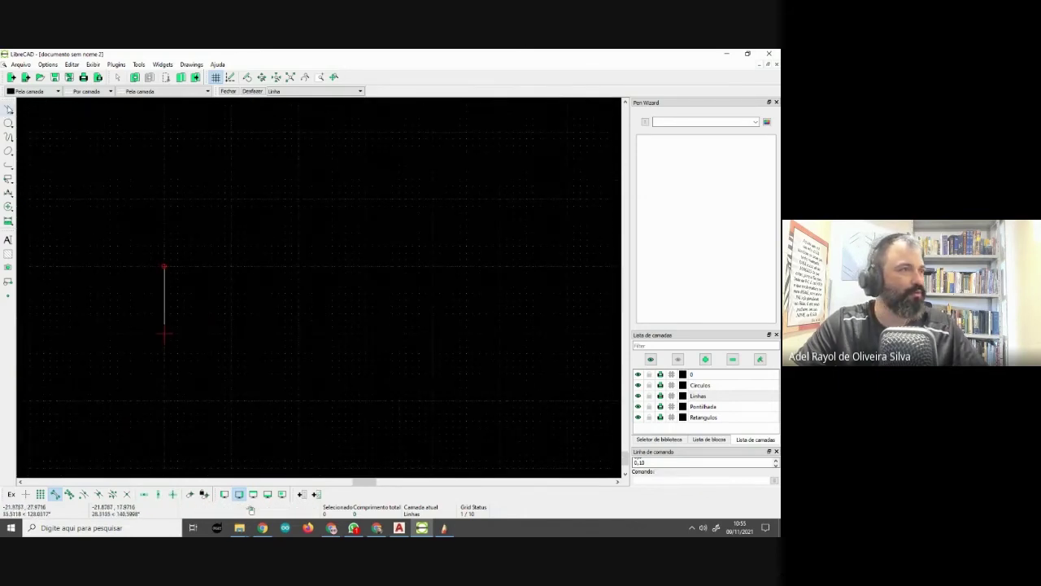
left_click(8, 109)
Draw a horizontal line from 10,10 to 100,10 and end the chain
left_click(41, 109)
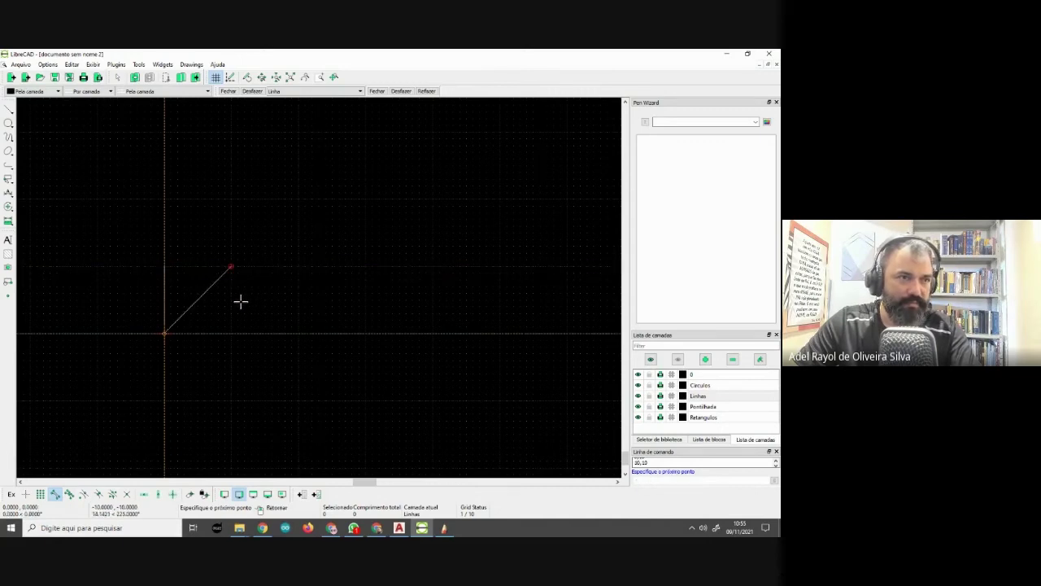
left_click(235, 263)
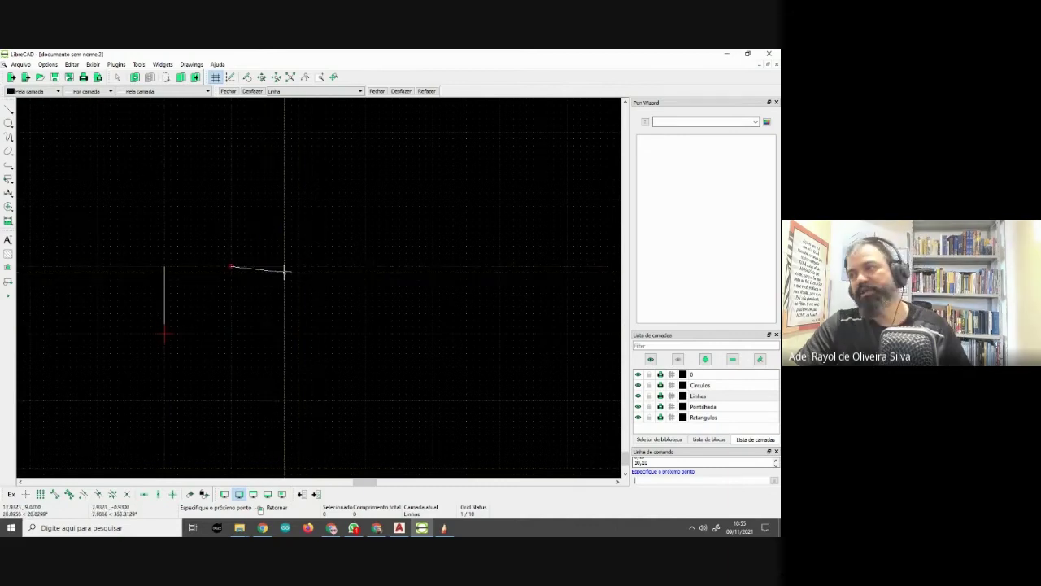
left_click(402, 265)
type("100,1")
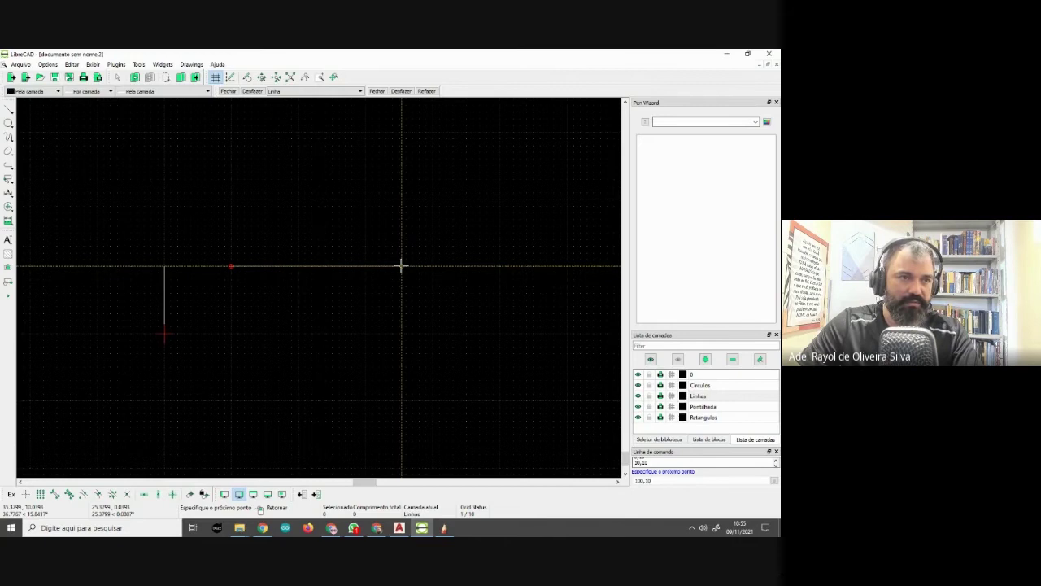
key("Return")
scroll(437, 309, "down", 1)
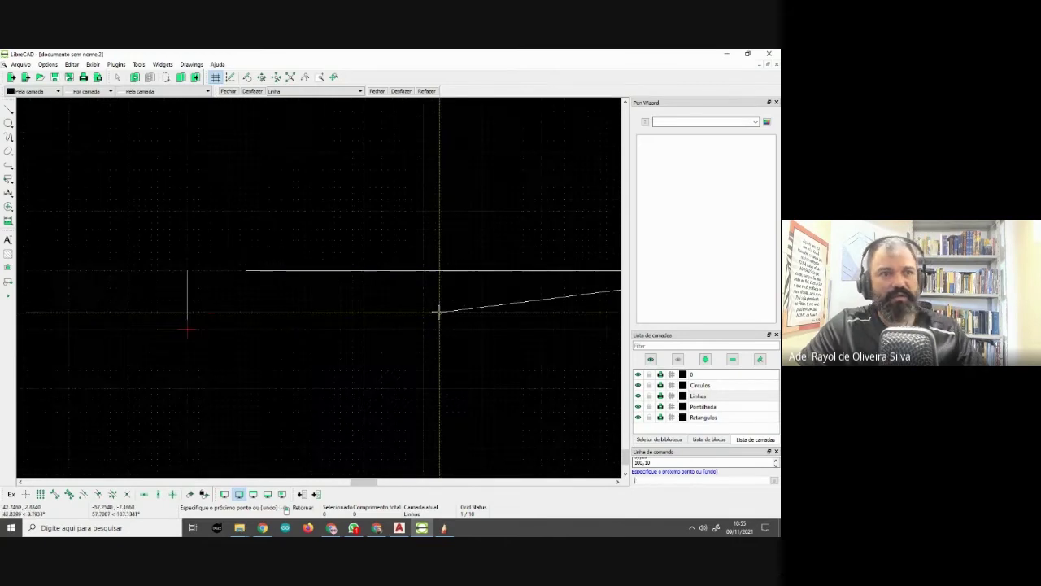
scroll(448, 320, "down", 4)
right_click(479, 325)
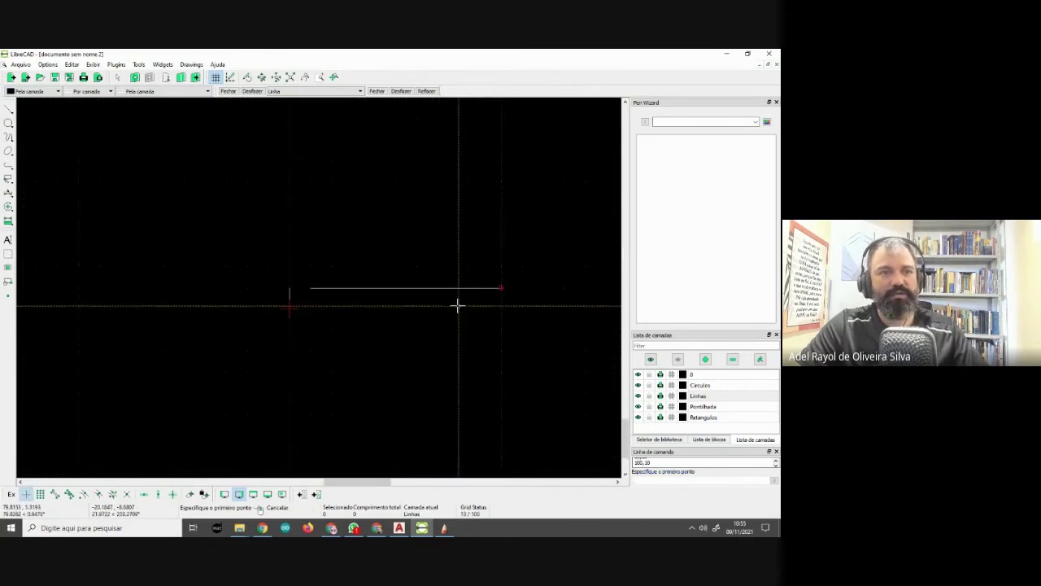
Cancel the line command and window-select the short vertical line
scroll(406, 297, "up", 1)
scroll(344, 273, "up", 1)
scroll(344, 272, "up", 1)
scroll(353, 286, "up", 1)
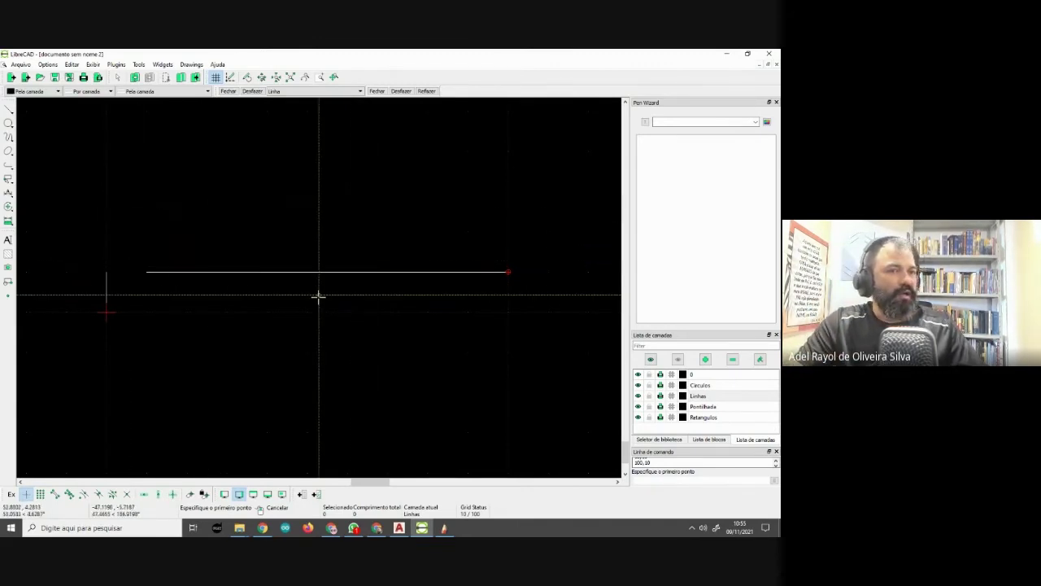
right_click(121, 337)
left_click_drag(120, 336, 65, 224)
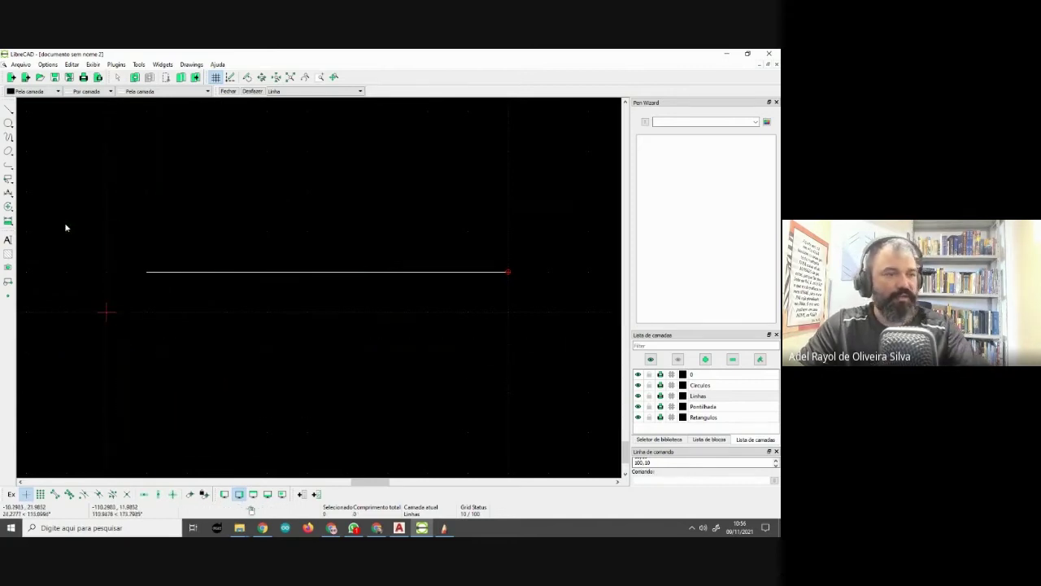
scroll(293, 325, "up", 3)
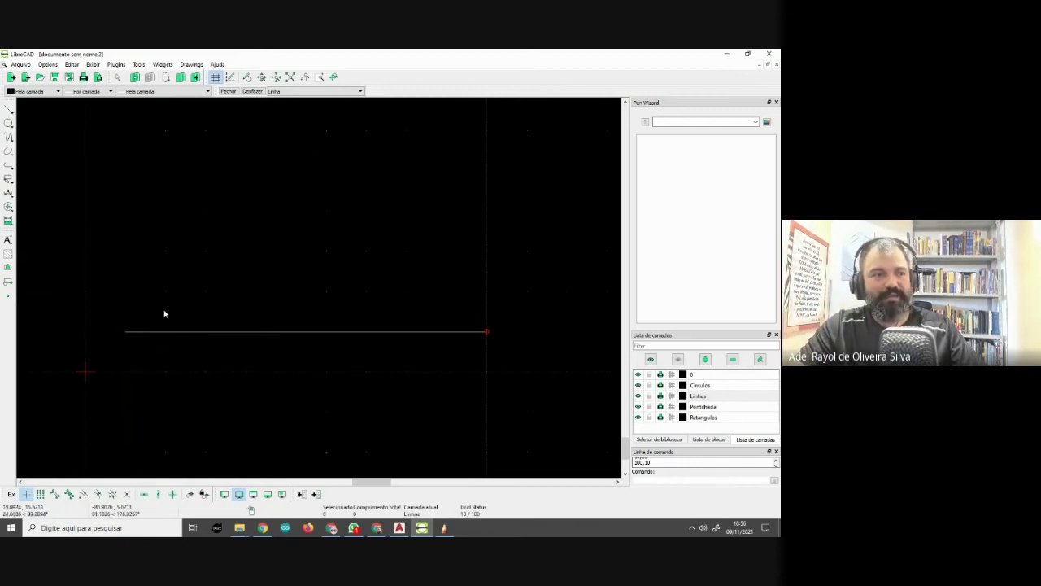
Start a two-point line with its first point at 100,10
left_click(9, 110)
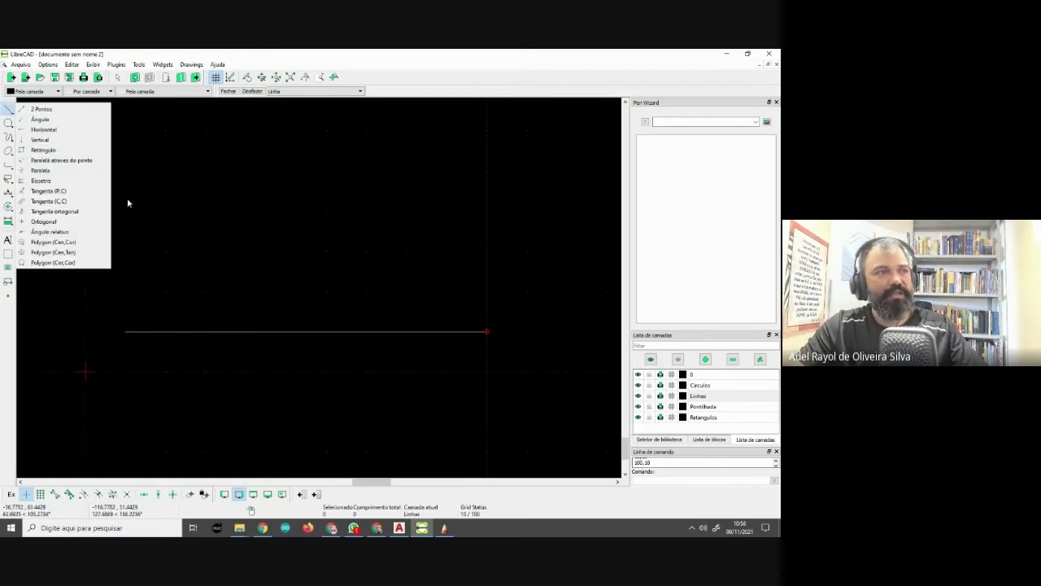
left_click(33, 122)
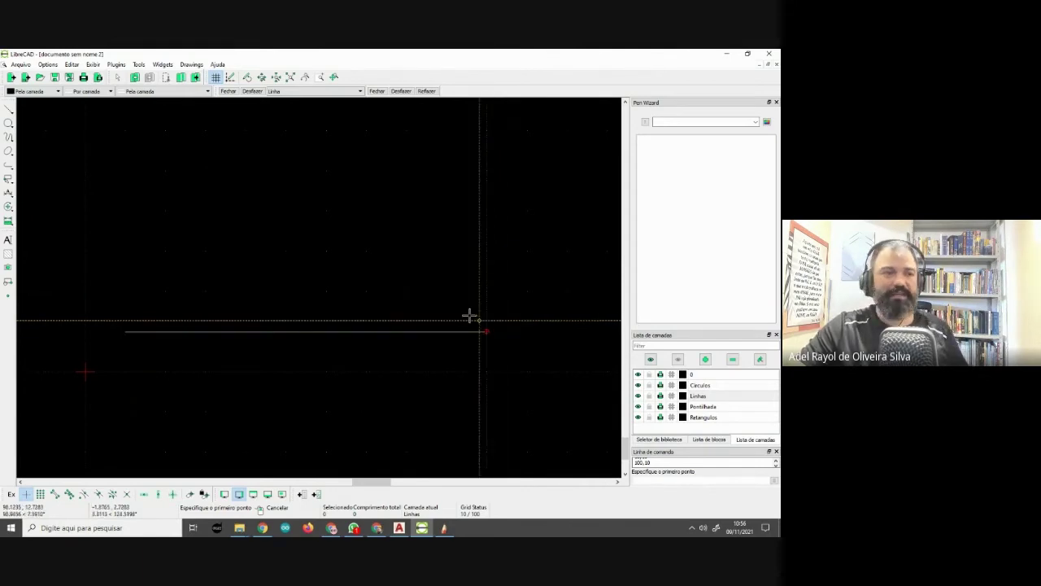
left_click(9, 109)
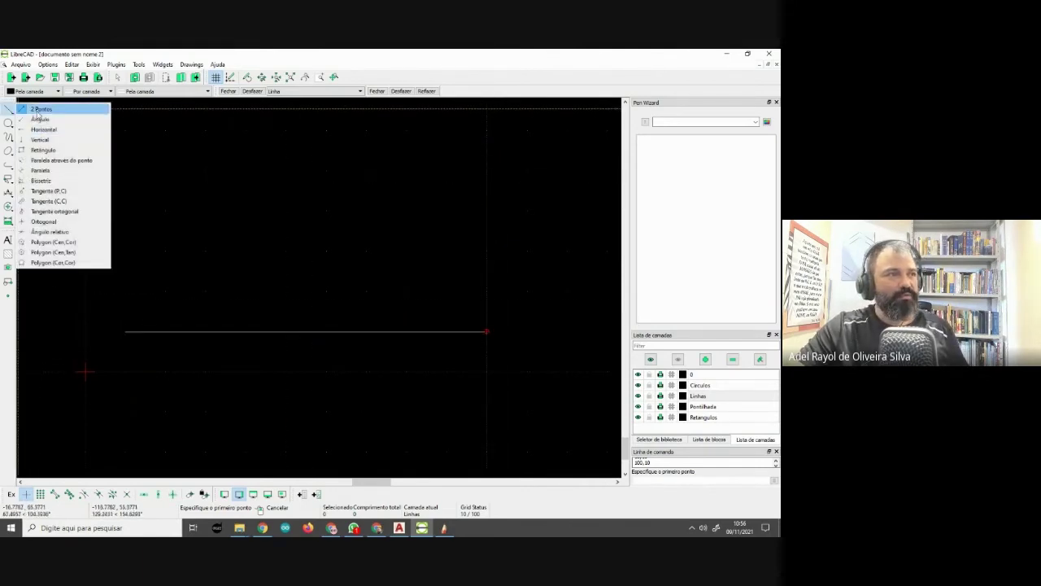
left_click(39, 109)
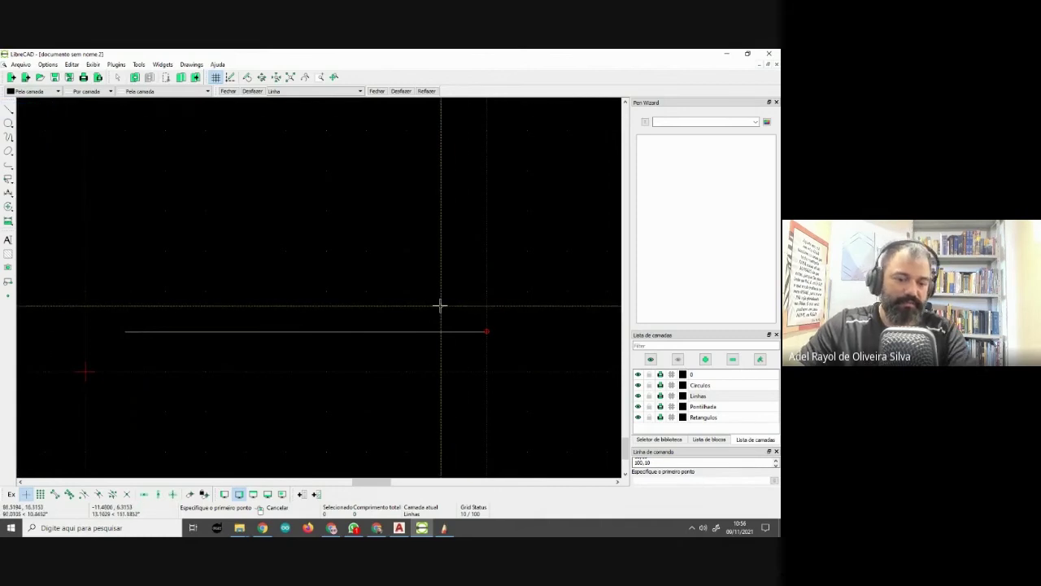
type("100,10")
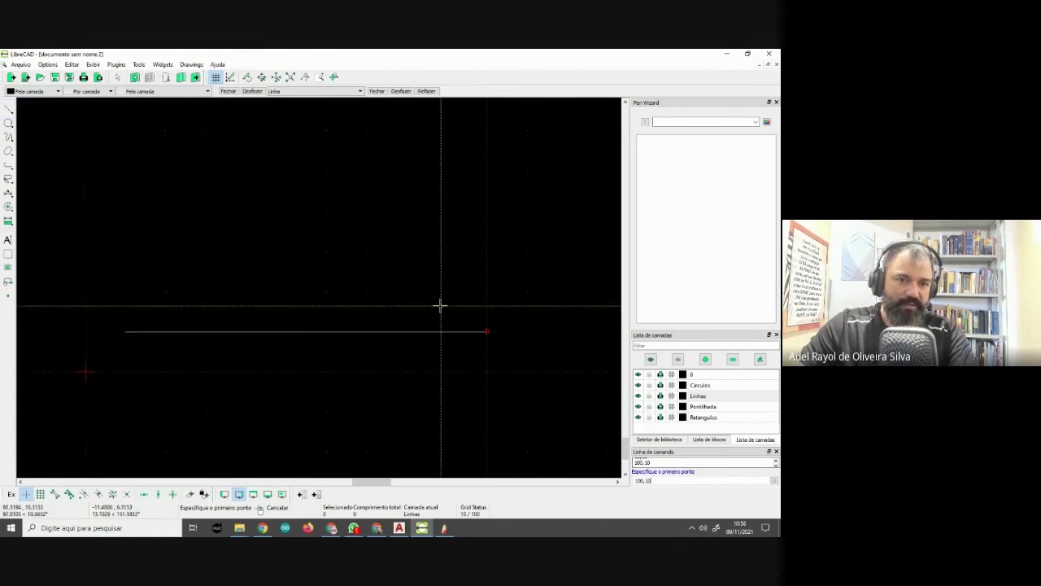
key("Return")
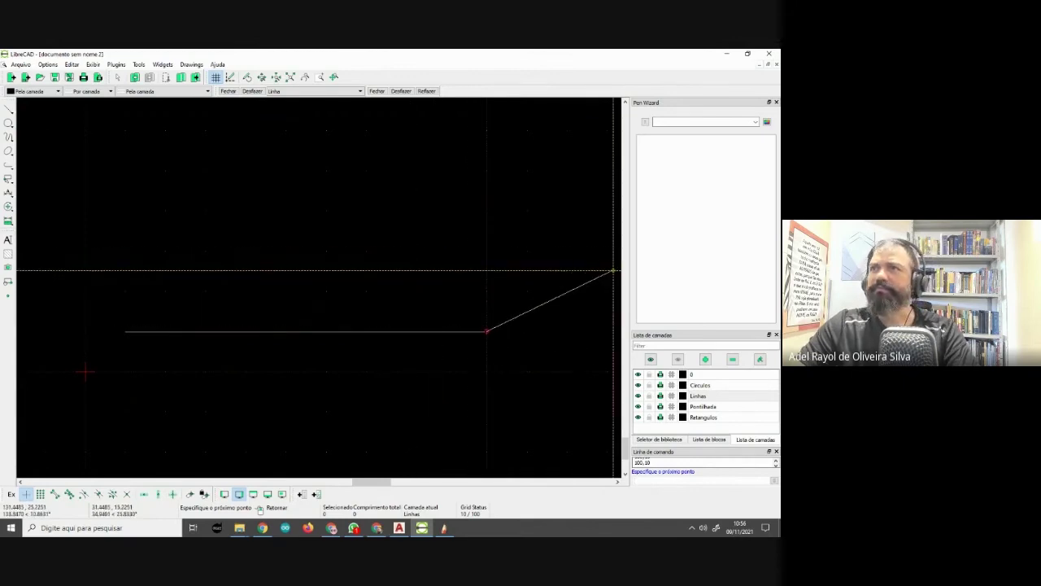
Draw a segment to 80,100, end the command, then undo the diagonal line
key("alt+Tab")
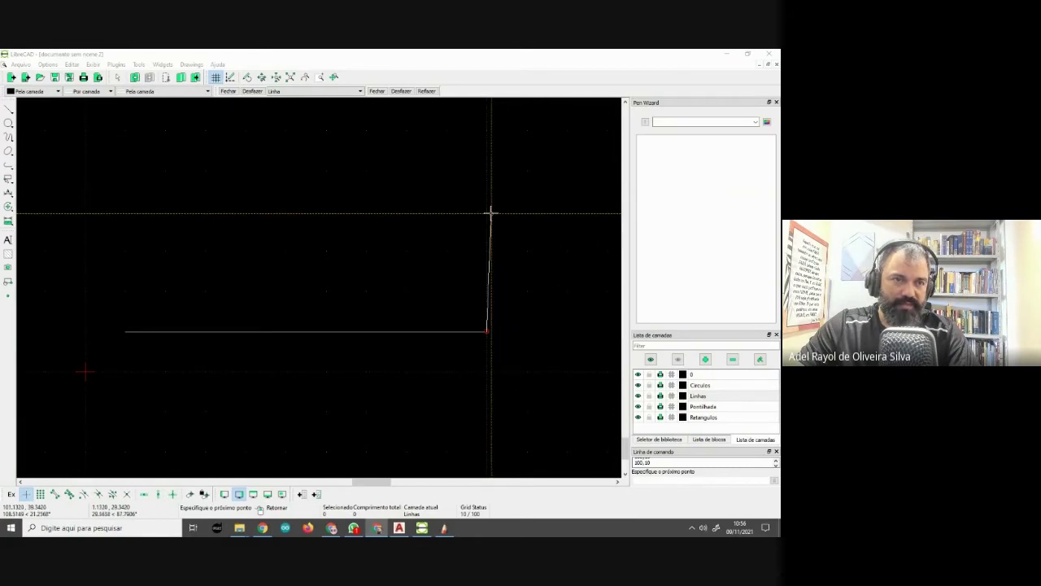
type("80,100")
key("Return")
scroll(399, 434, "down", 2)
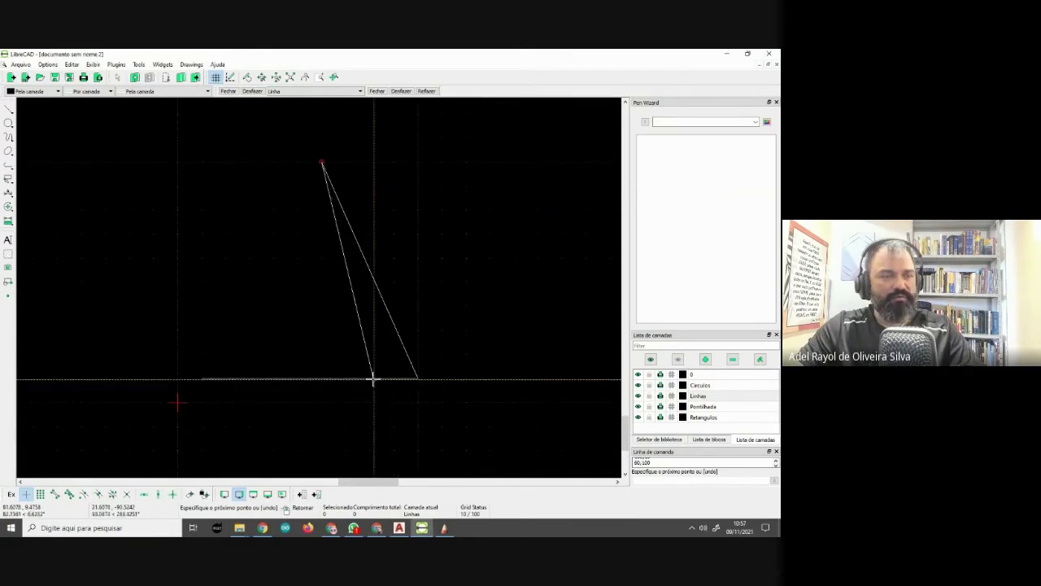
key("Escape")
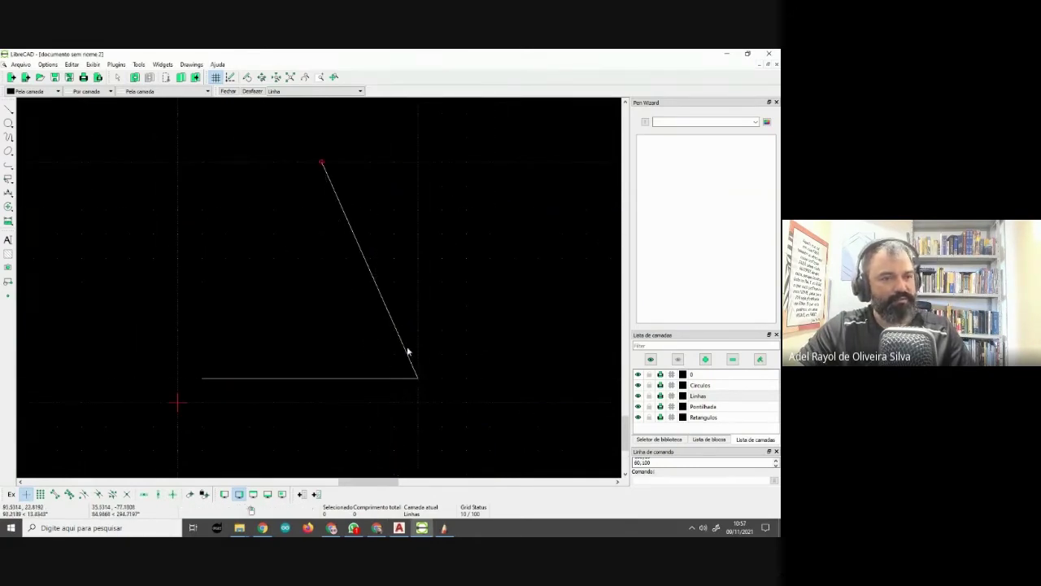
key("ctrl+z")
Reselect the two-point line mode and window-select the horizontal line
left_click(9, 109)
left_click(28, 105)
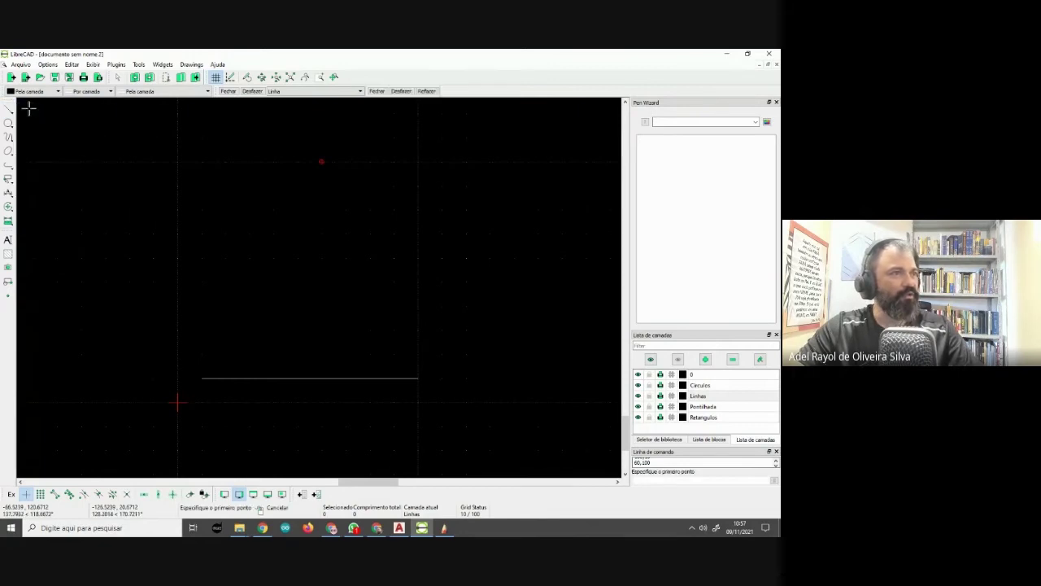
scroll(396, 363, "up", 1)
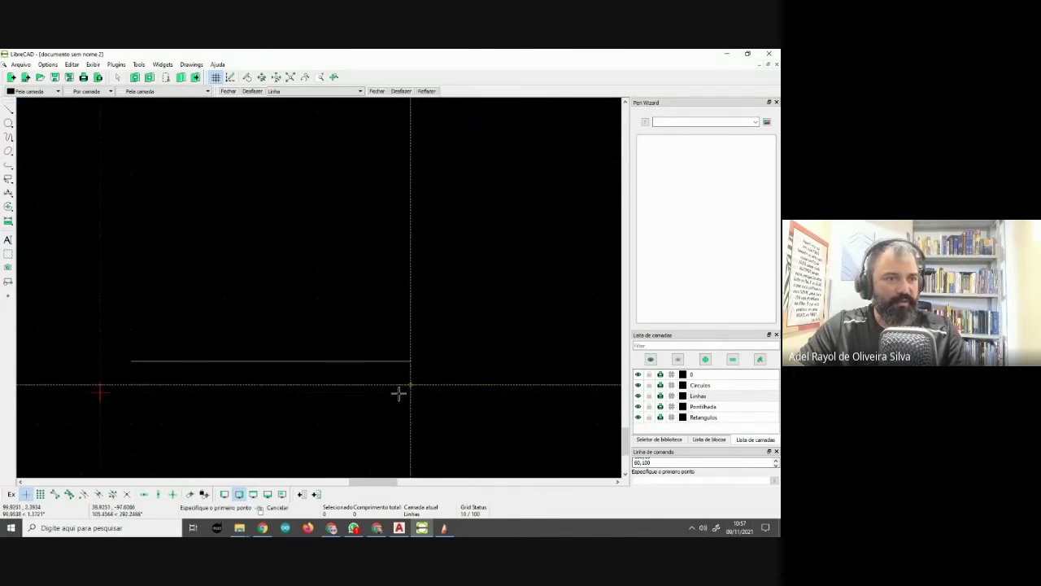
left_click_drag(214, 297, 93, 250)
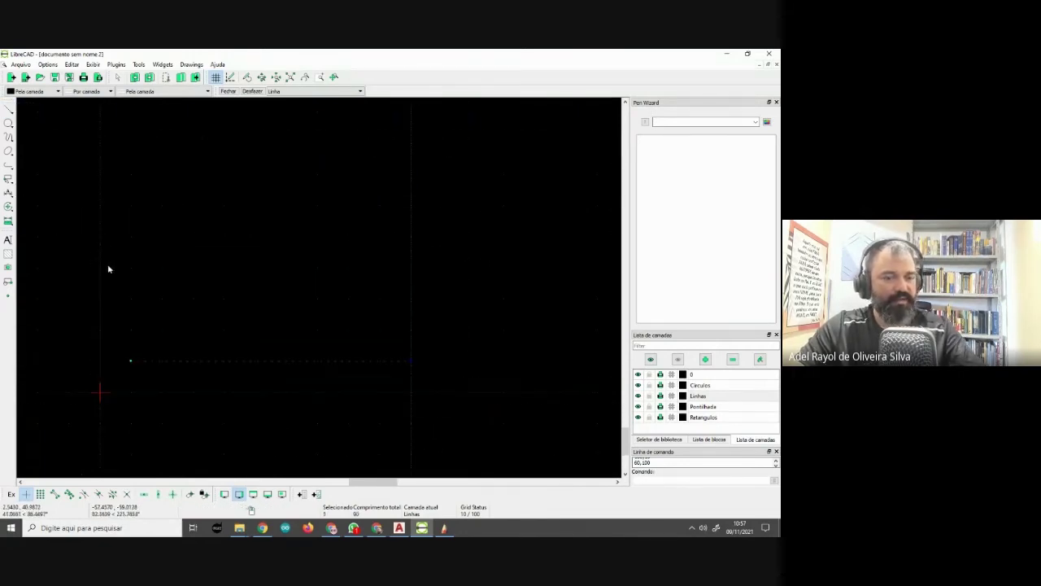
Draw a single sloping line with the L command, then exit it
type("l")
key("Return")
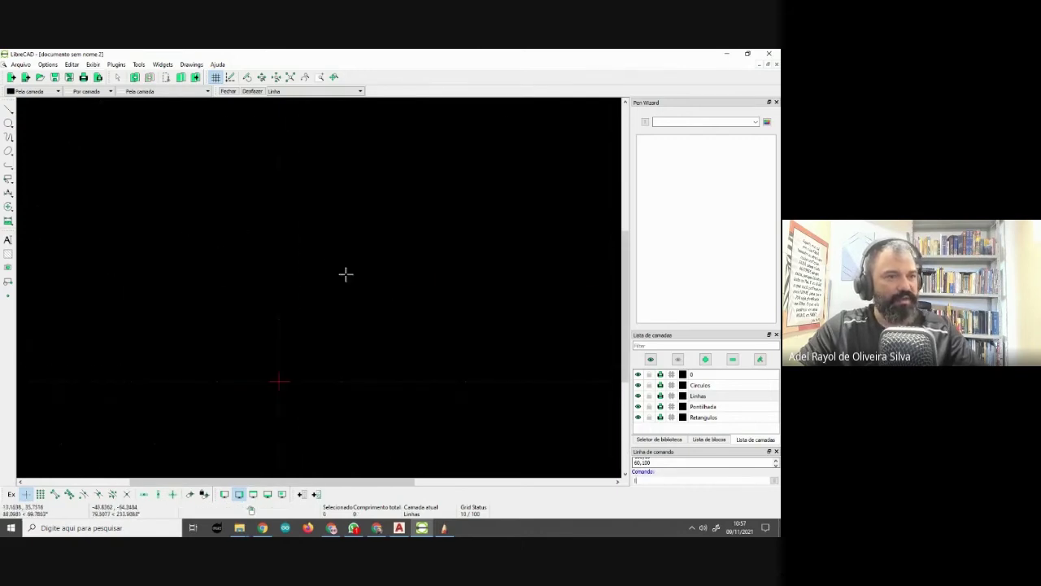
left_click(358, 256)
left_click(209, 186)
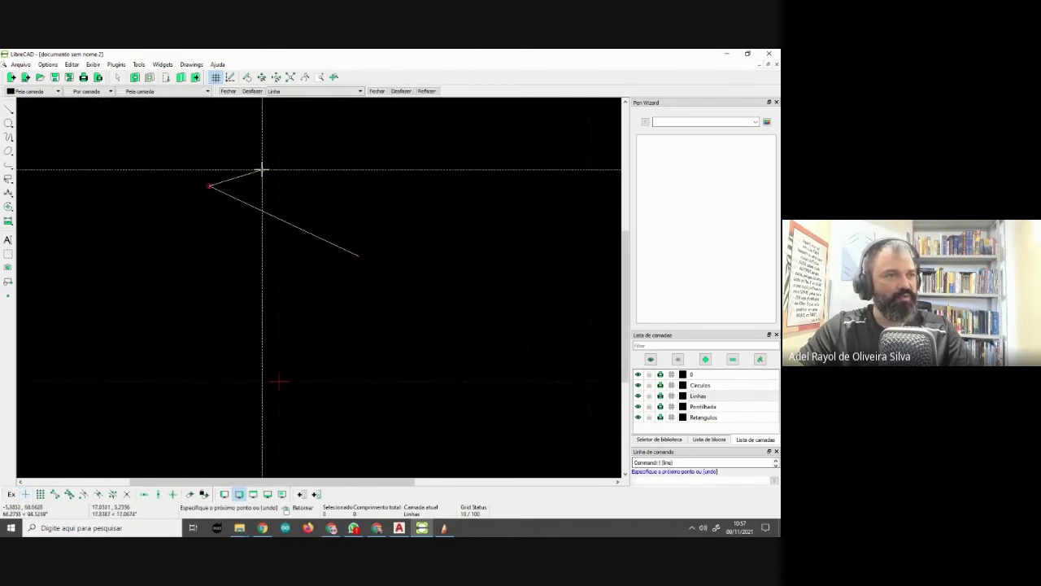
right_click(170, 135)
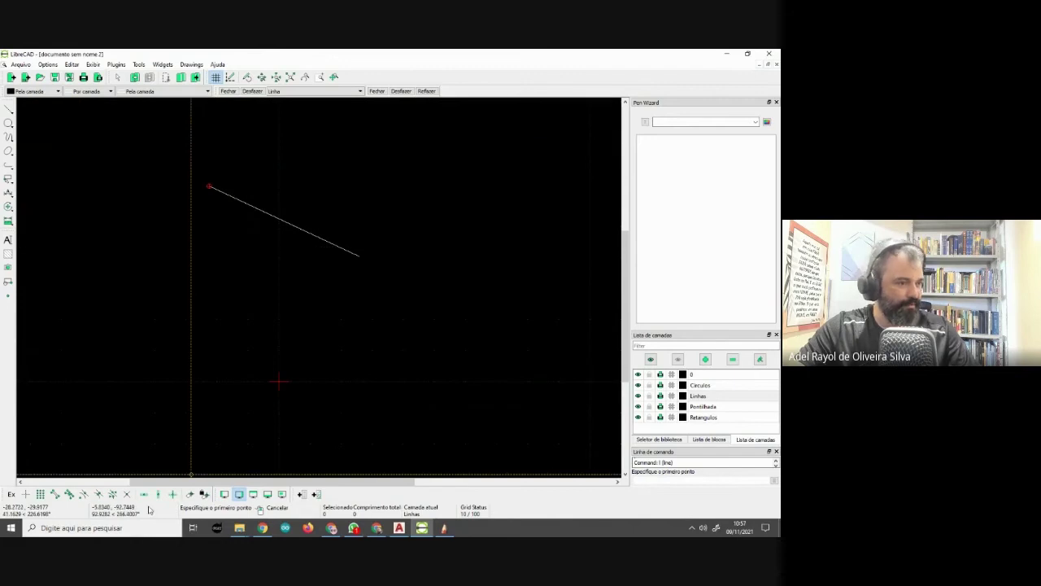
right_click(361, 319)
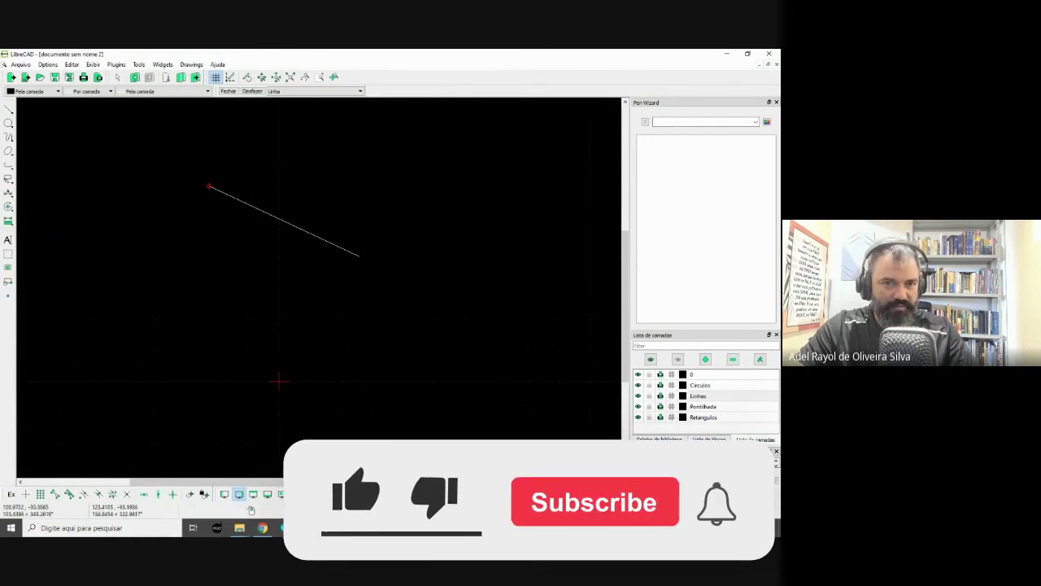
Window-select the stray diagonal line and pan the view up and left
left_click(139, 65)
left_click(133, 269)
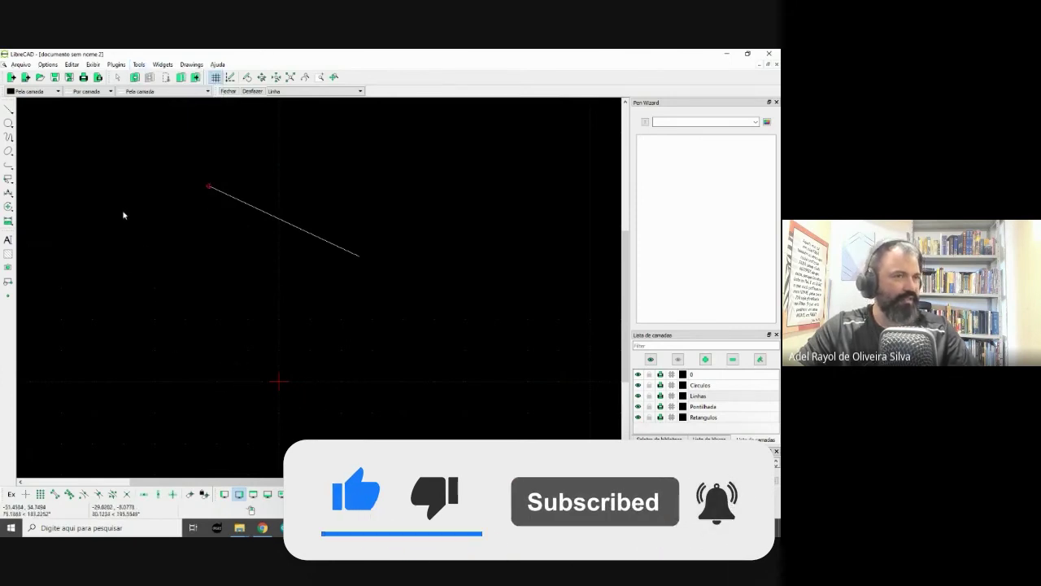
scroll(202, 294, "up", 1)
left_click_drag(456, 398, 158, 179)
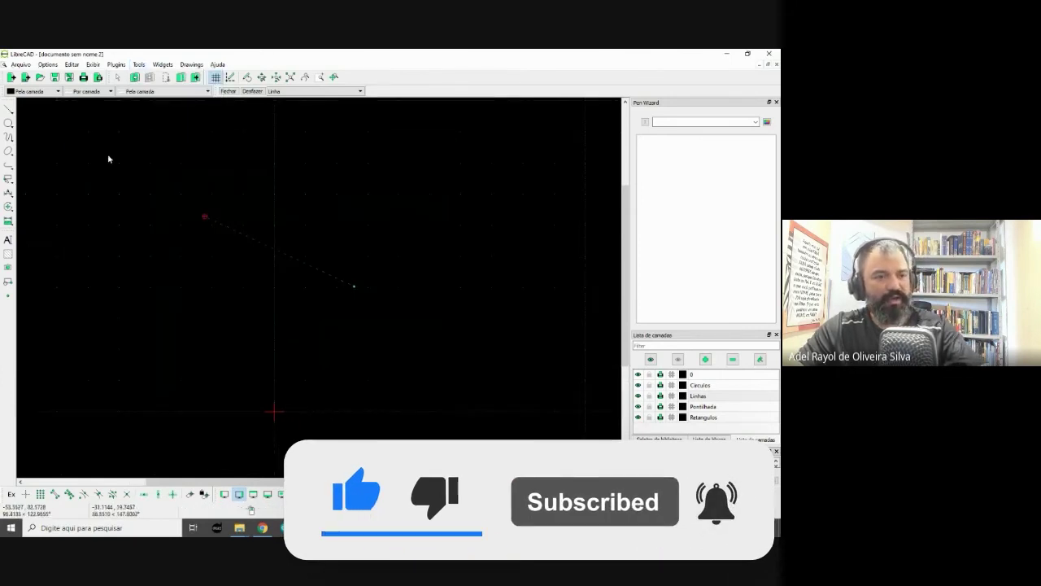
left_click_drag(245, 268, 215, 180)
Draw two-point lines from 0,0 through 100,0, 100,50 and 0,50, closing the rectangle
left_click(7, 109)
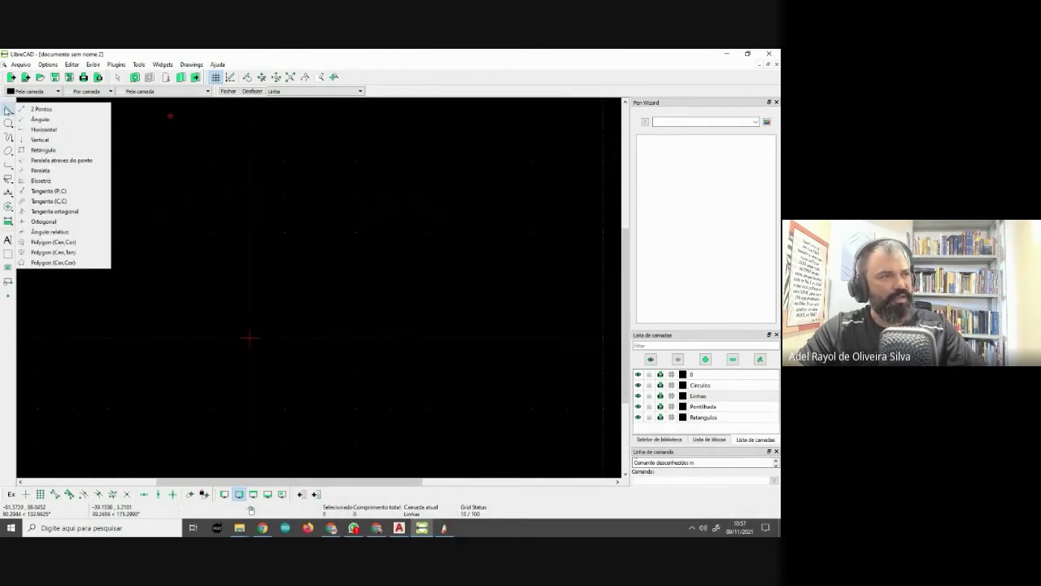
left_click(39, 108)
type("0")
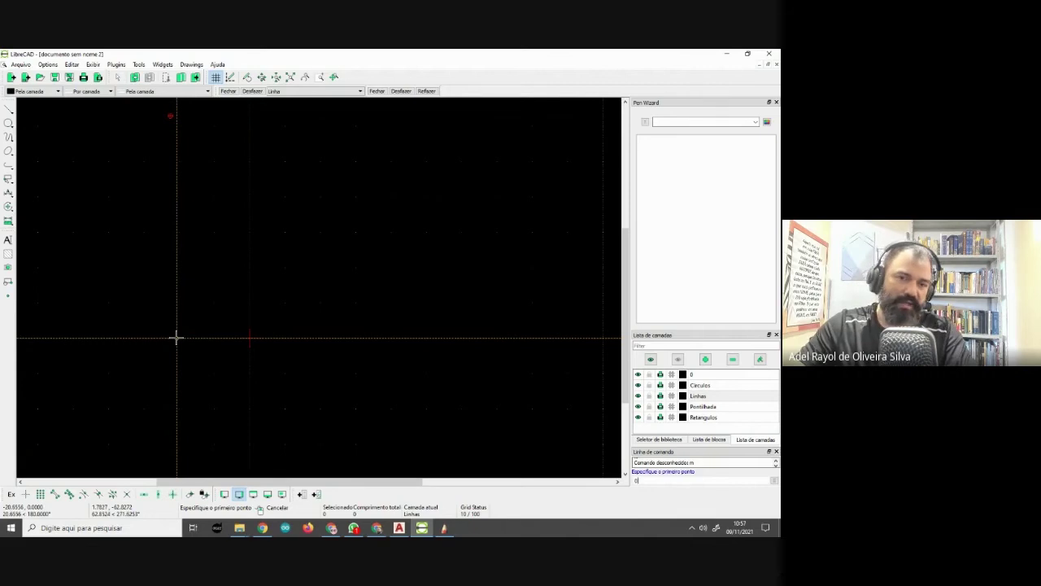
key("Return")
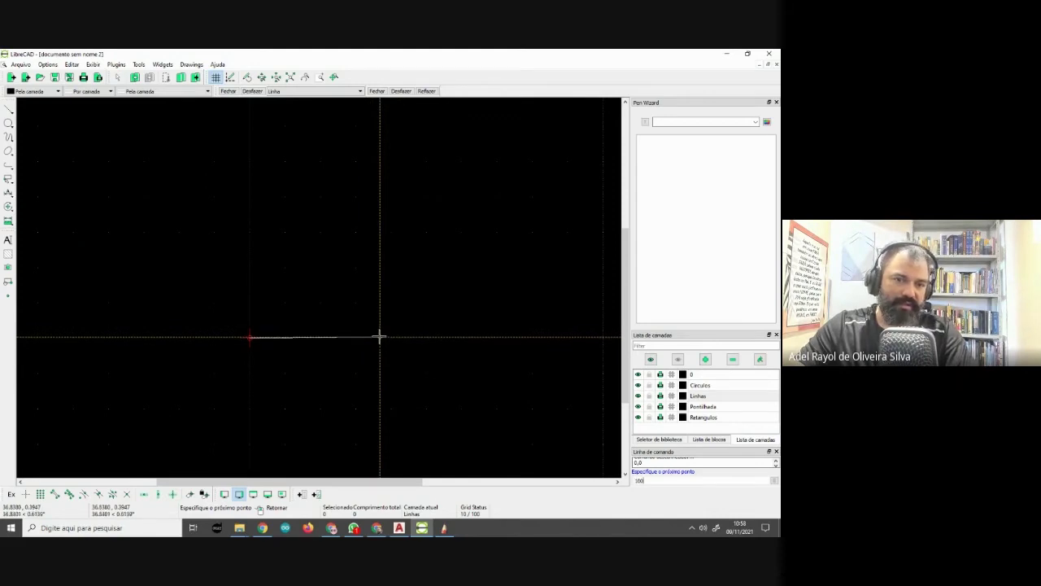
key("Return")
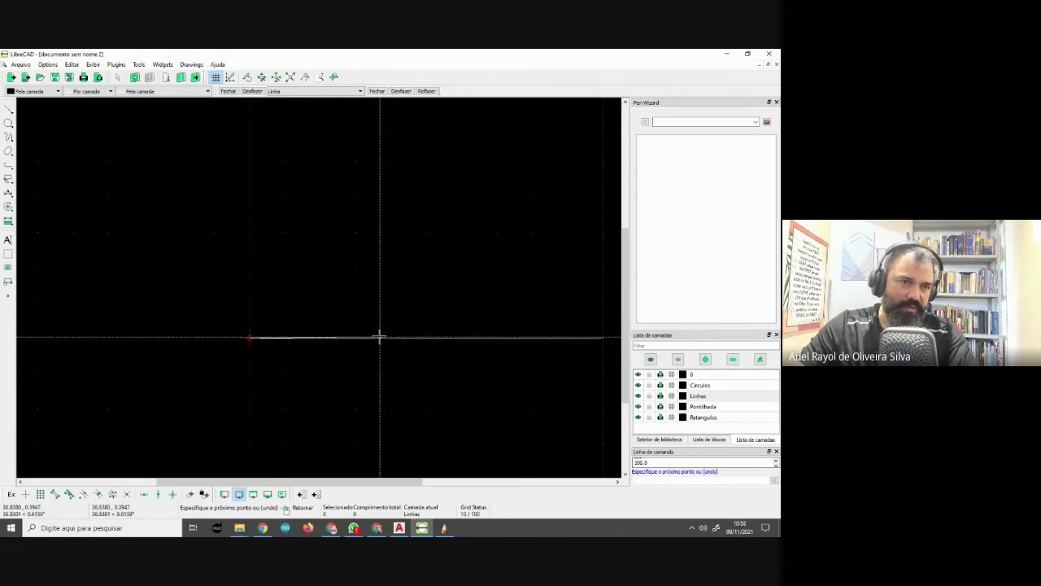
scroll(431, 361, "down", 1)
middle_click_drag(453, 362, 374, 348)
type("100,5")
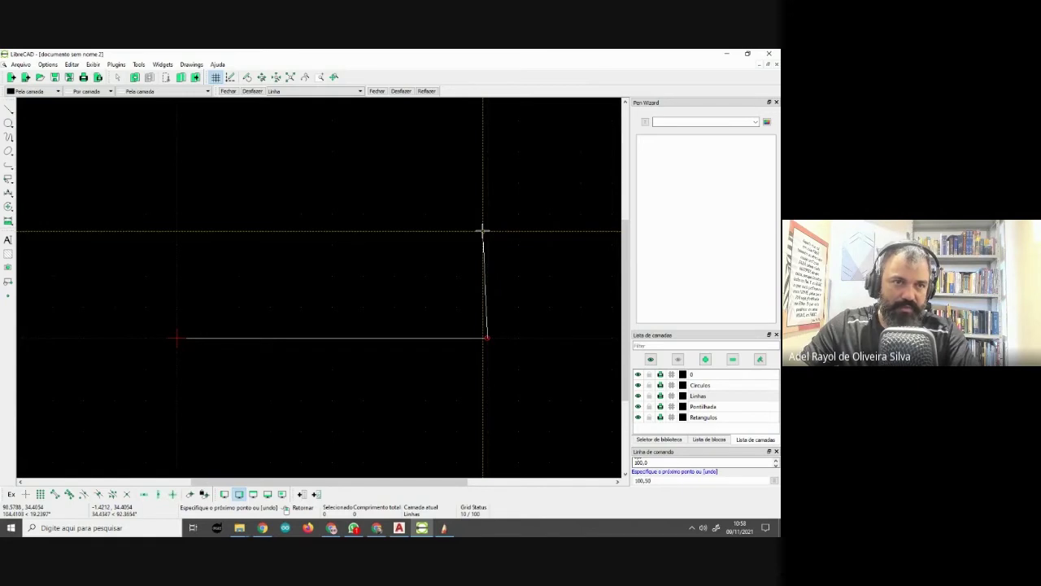
key("Return")
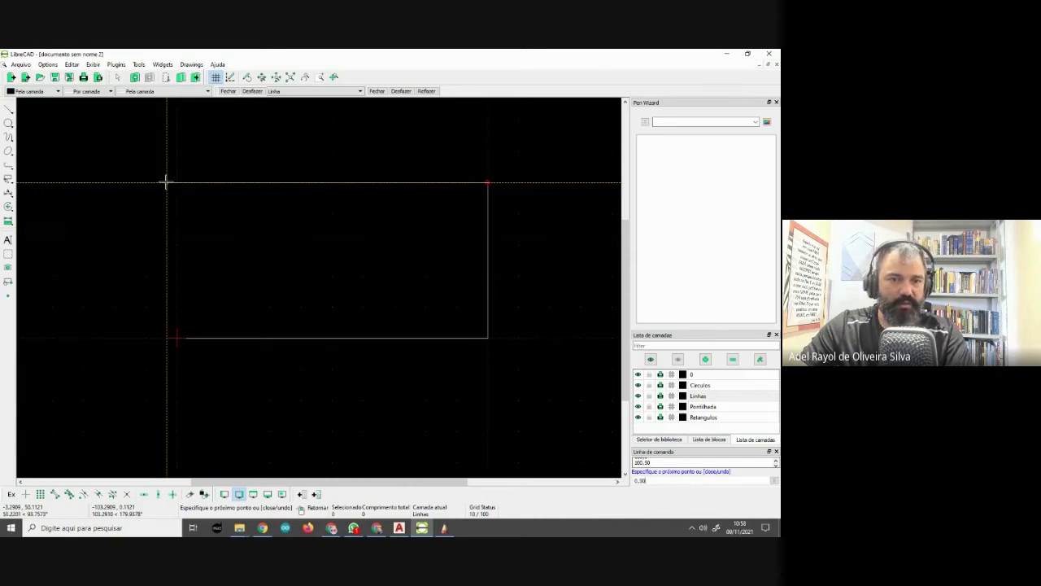
left_click(166, 182)
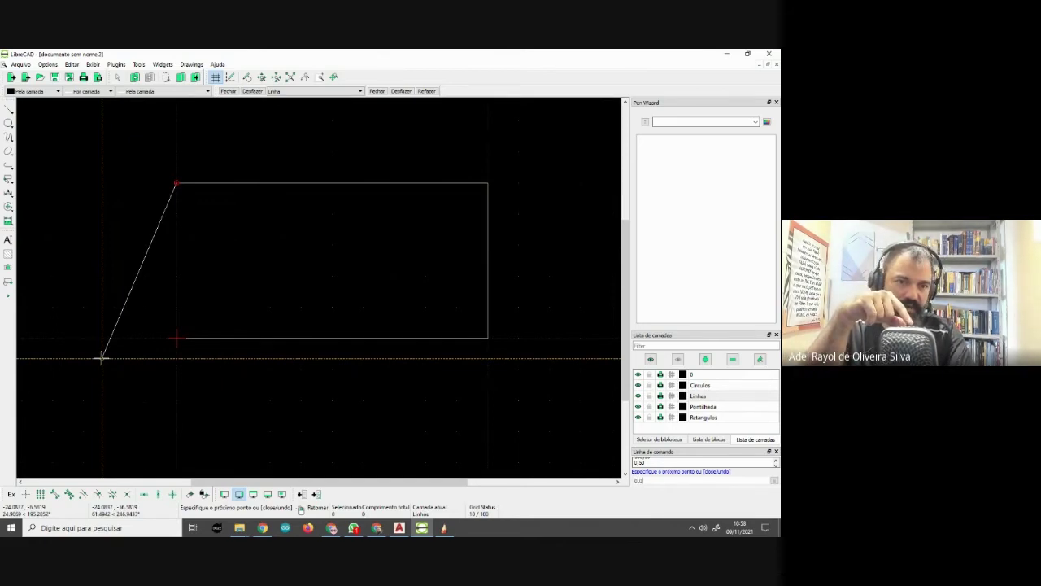
right_click(109, 358)
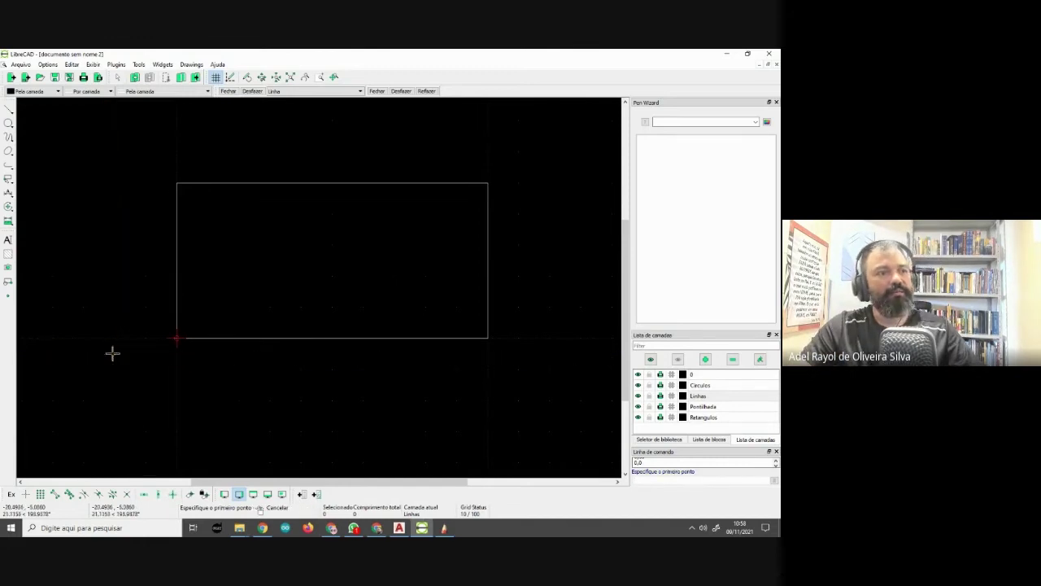
middle_click_drag(219, 380, 195, 395)
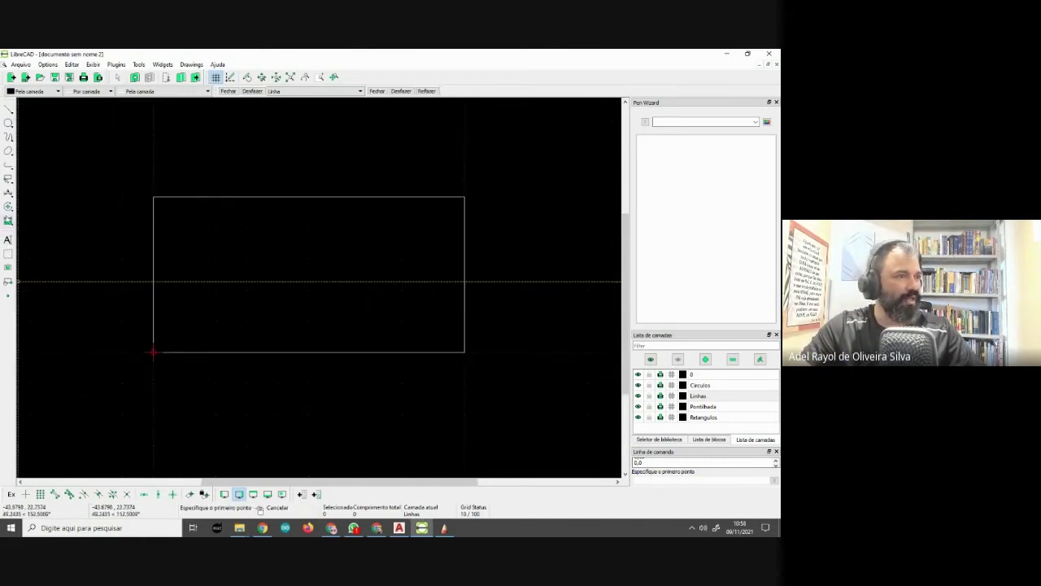
left_click(10, 194)
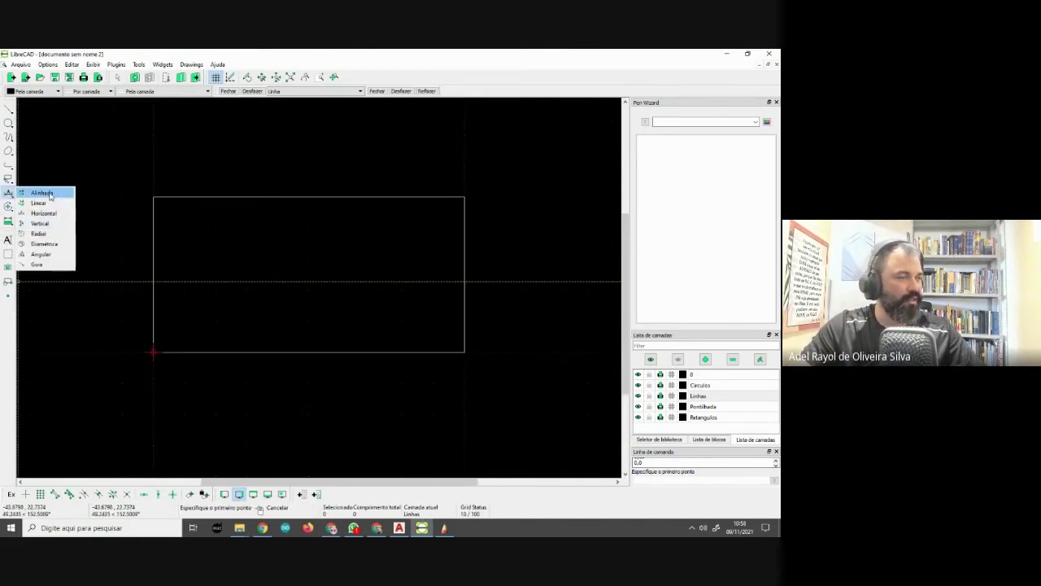
left_click(42, 193)
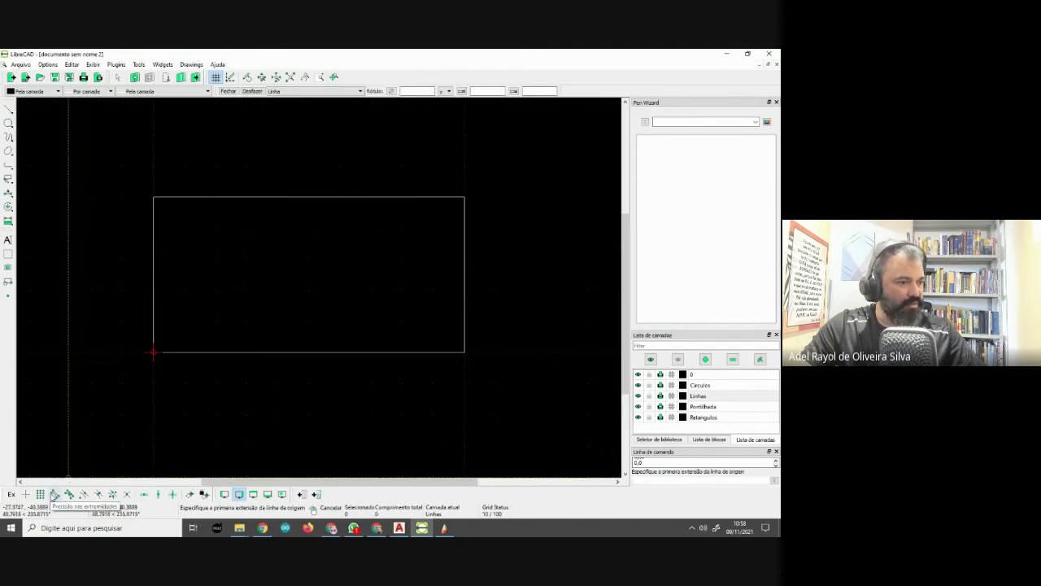
left_click(55, 494)
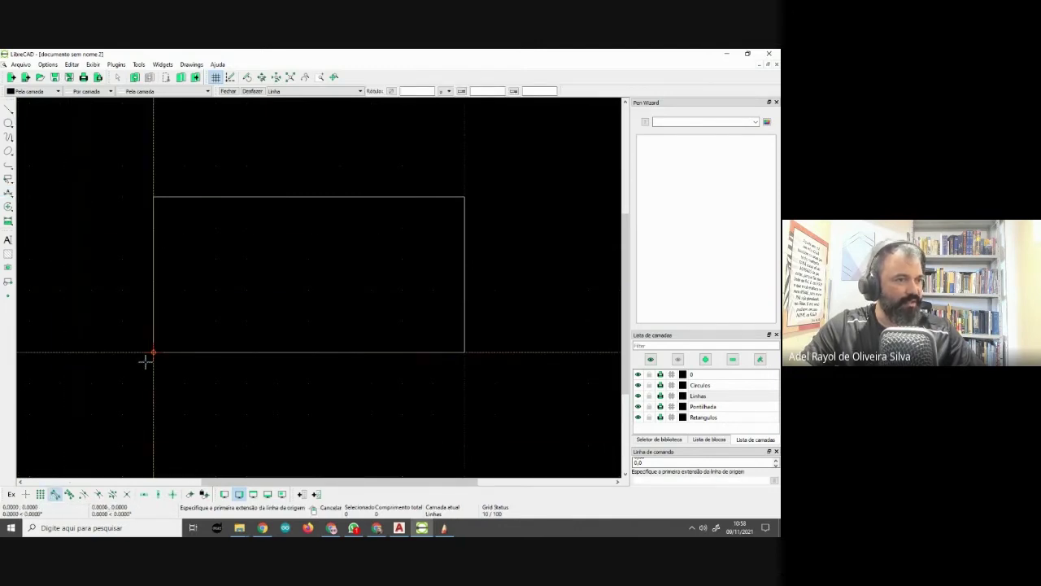
left_click(429, 364)
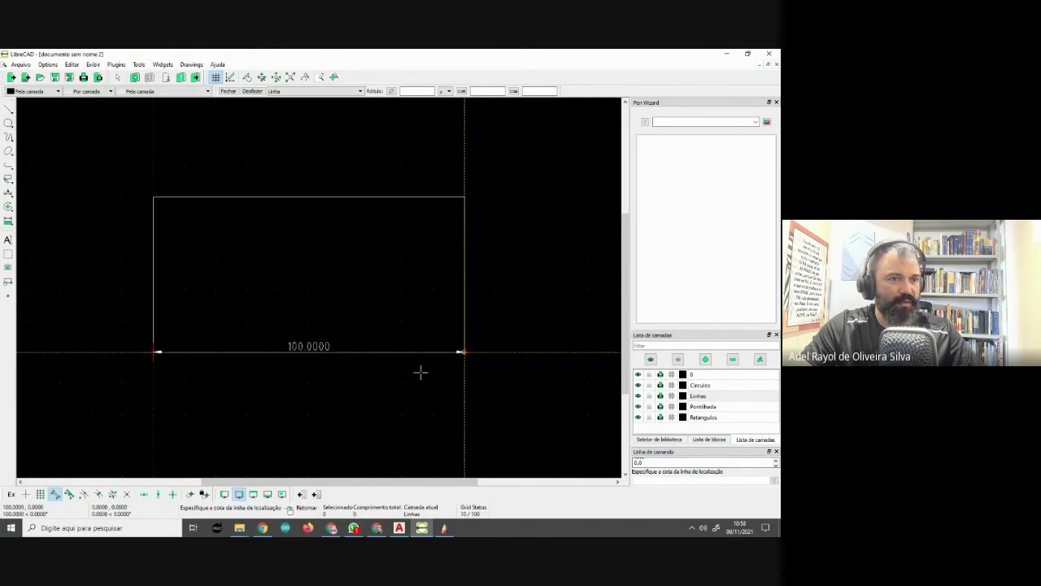
left_click(491, 347)
left_click(8, 206)
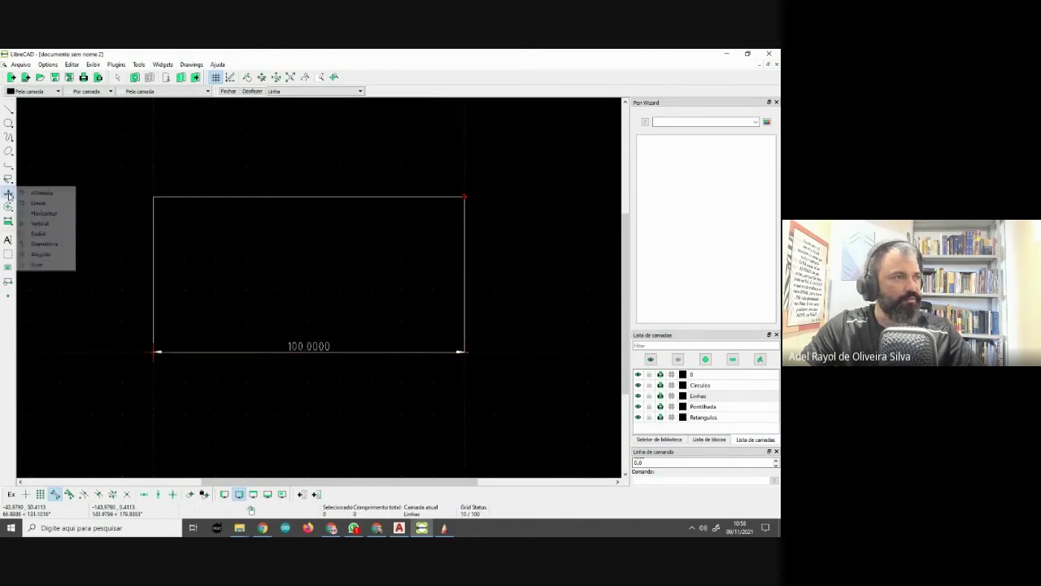
left_click(36, 205)
left_click(155, 352)
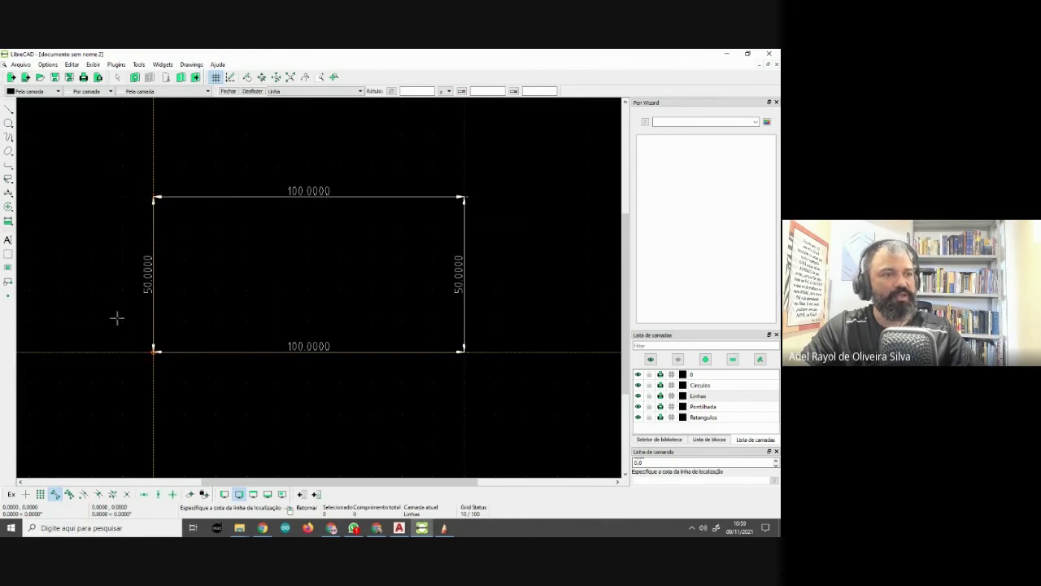
left_click(116, 316)
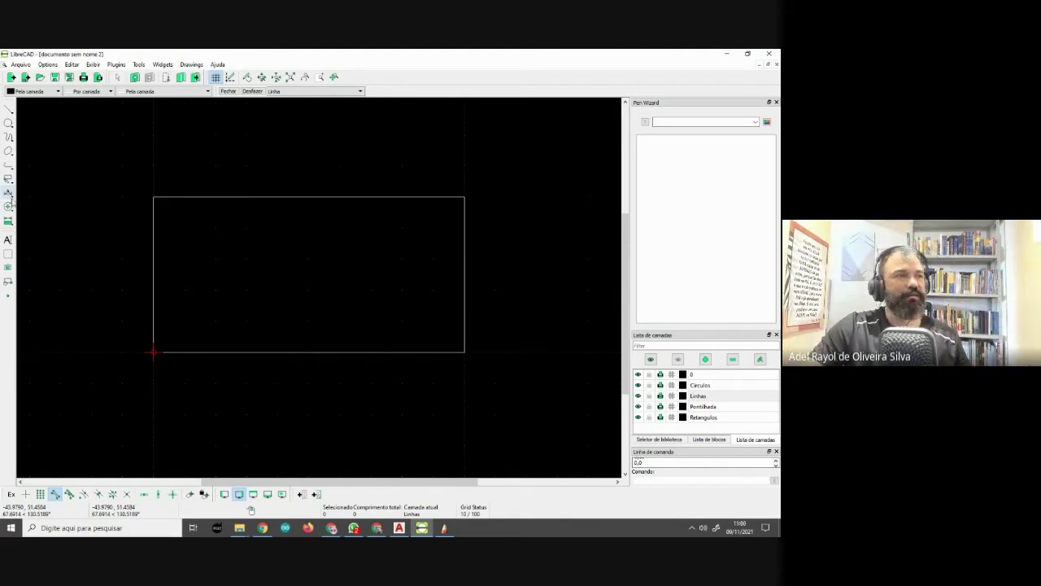
left_click(8, 194)
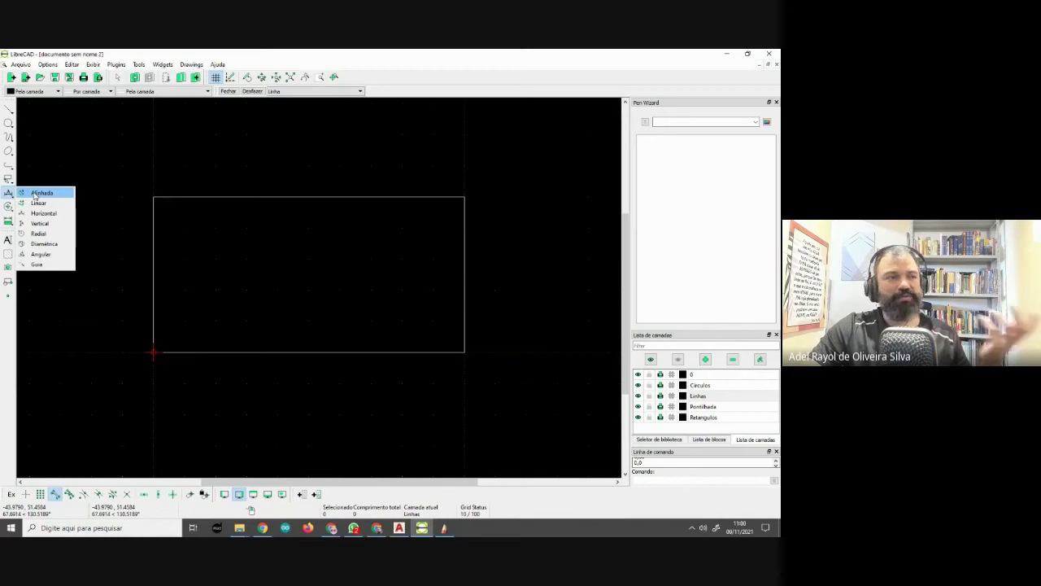
left_click(34, 194)
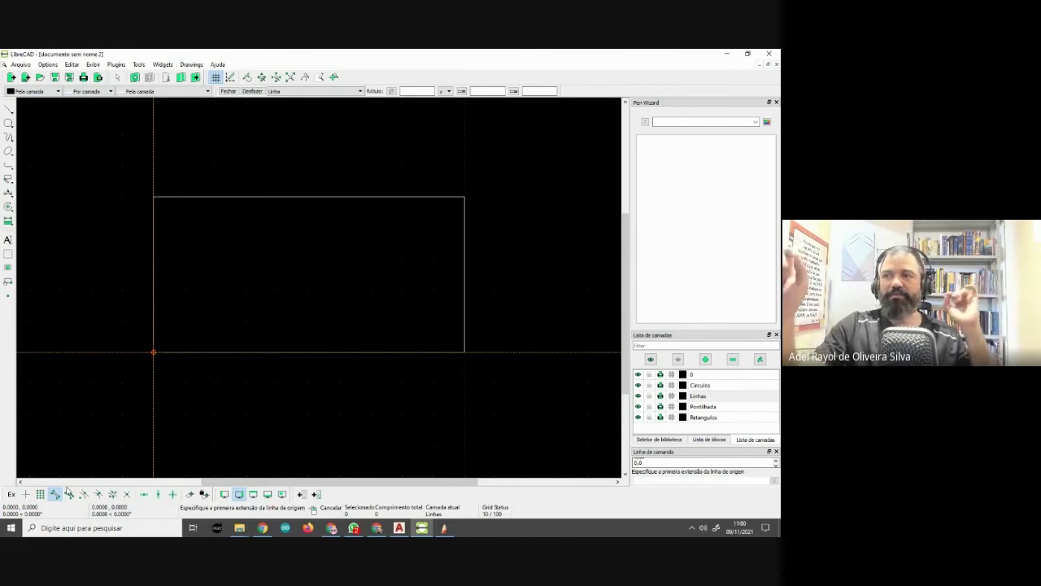
left_click(206, 353)
left_click(314, 352)
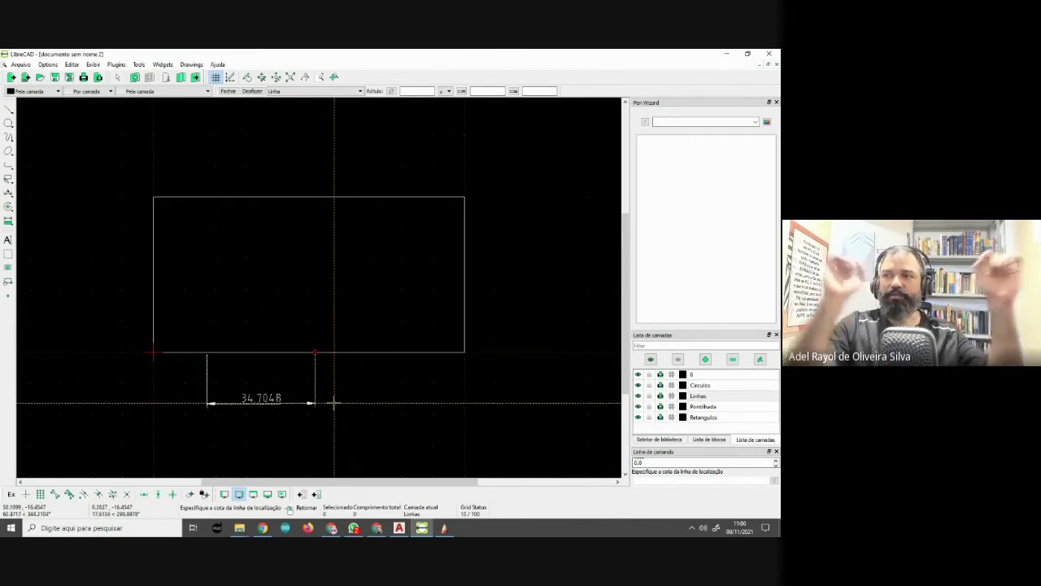
left_click(334, 402)
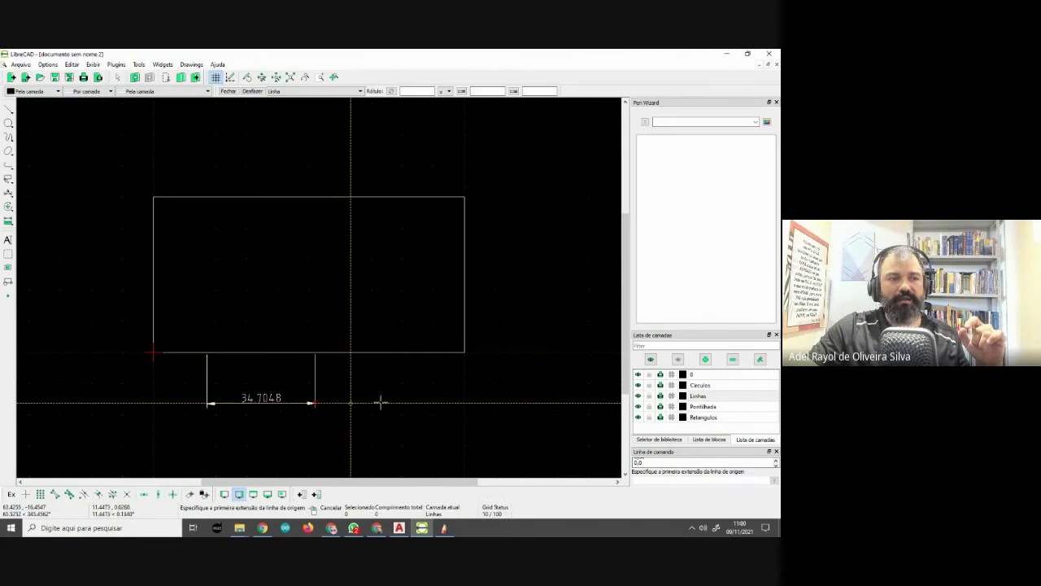
left_click(465, 351)
left_click(466, 300)
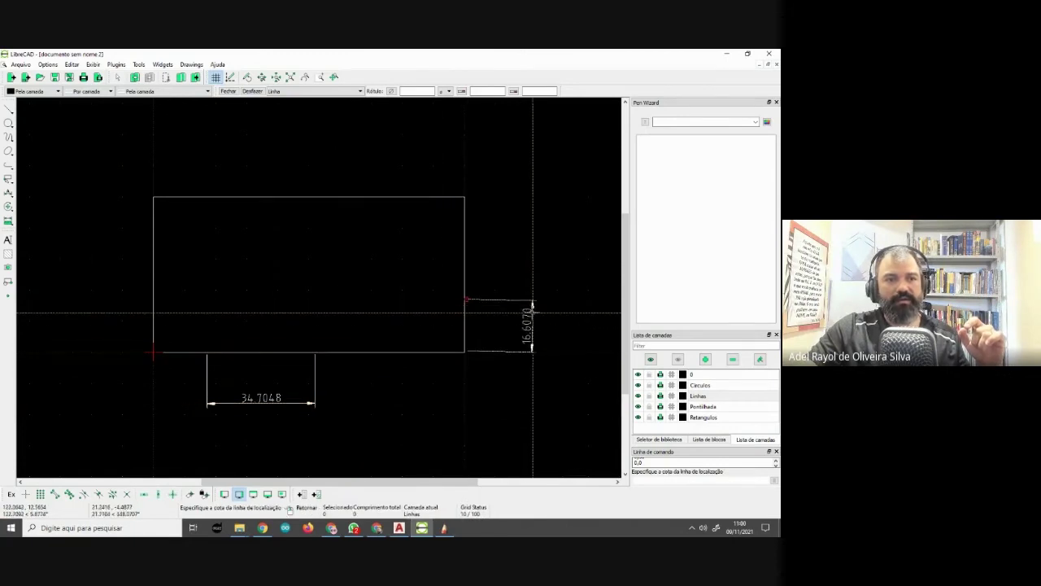
left_click(533, 358)
key("Escape")
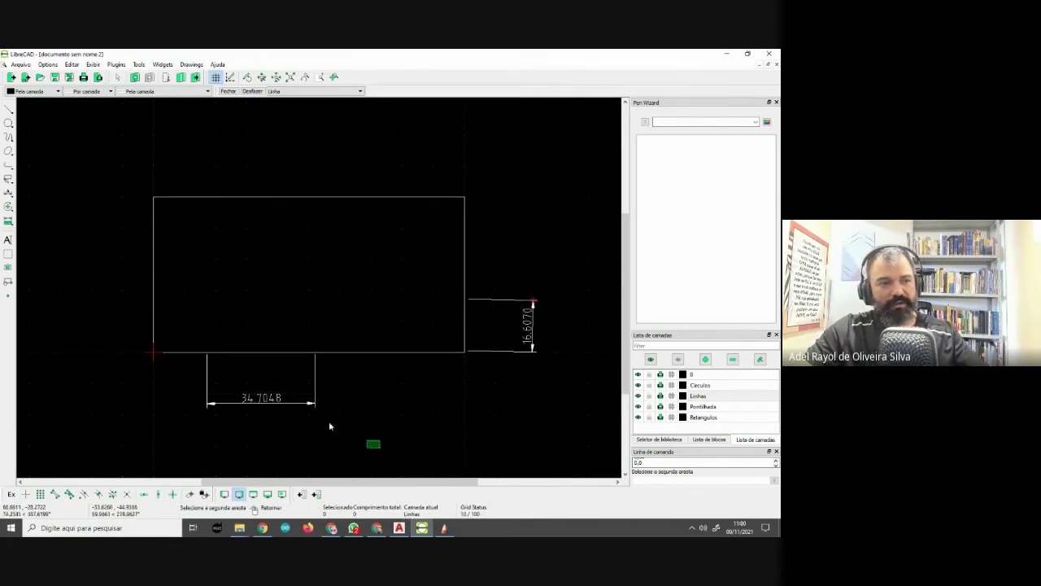
left_click(325, 429)
key("Delete")
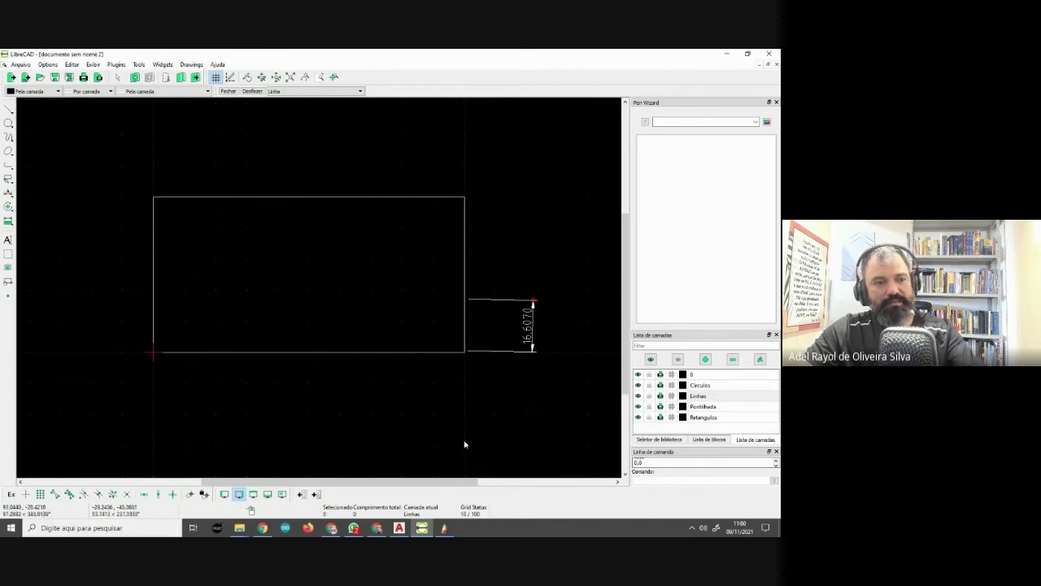
left_click(521, 312)
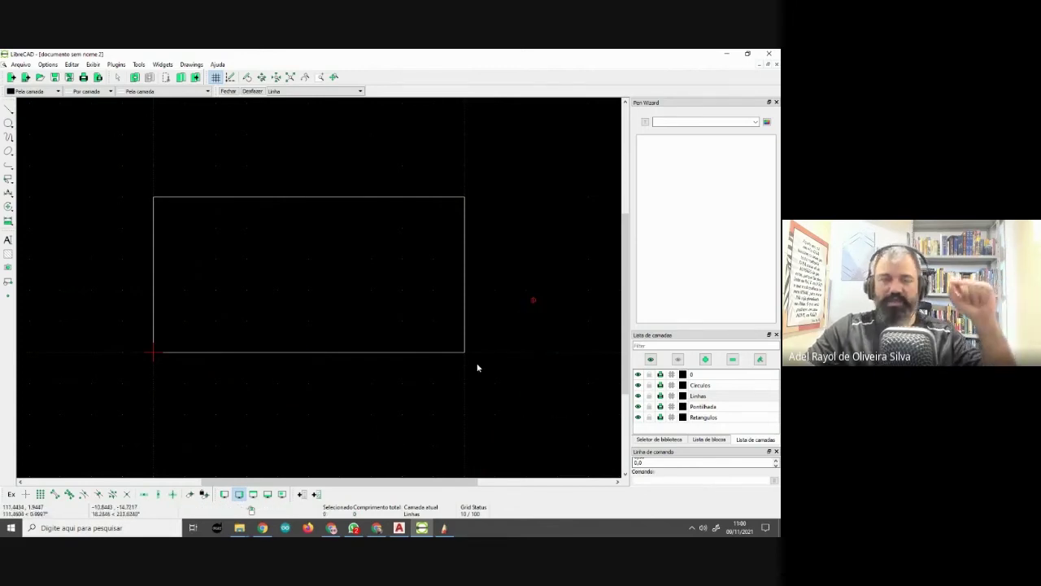
Add a 50.0000 dimension along the rectangle's right edge
left_click(8, 192)
left_click(40, 195)
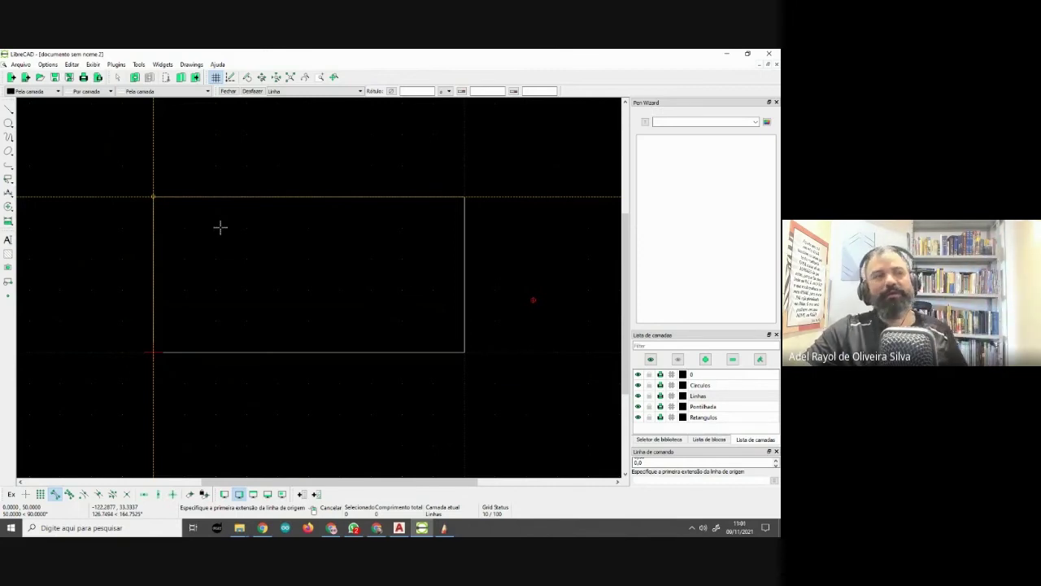
left_click(458, 199)
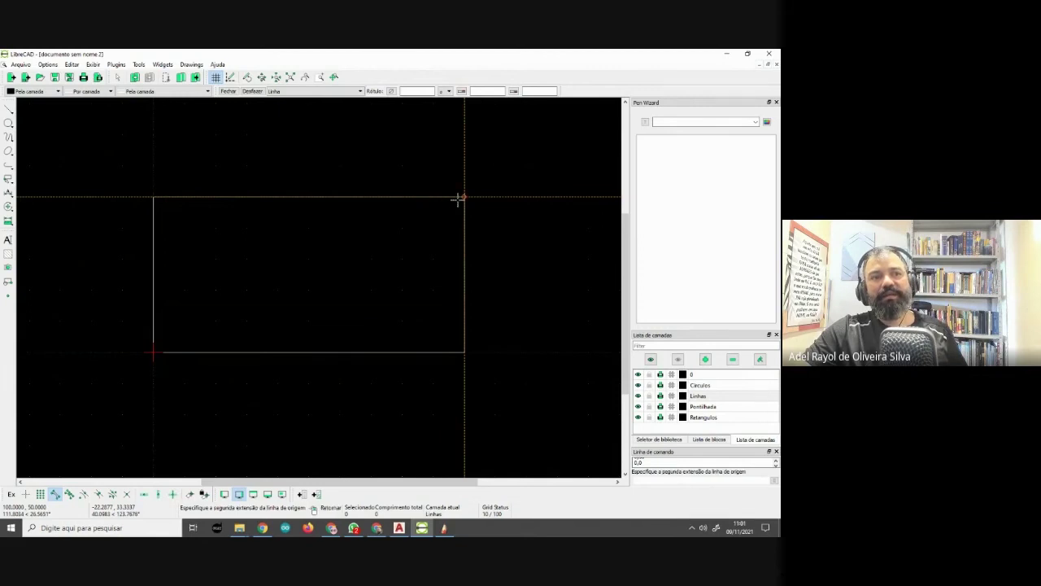
left_click(455, 333)
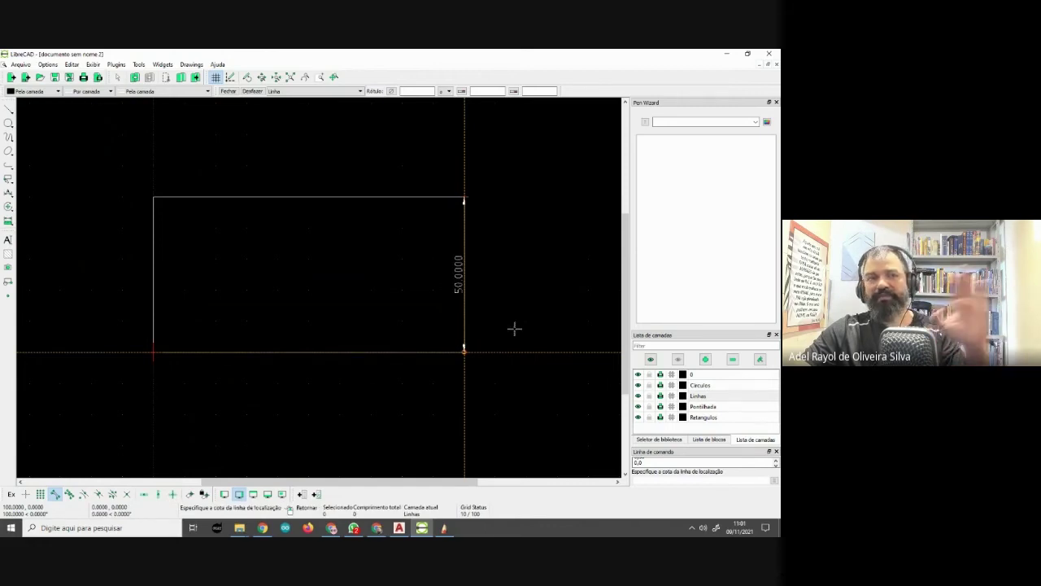
left_click(515, 328)
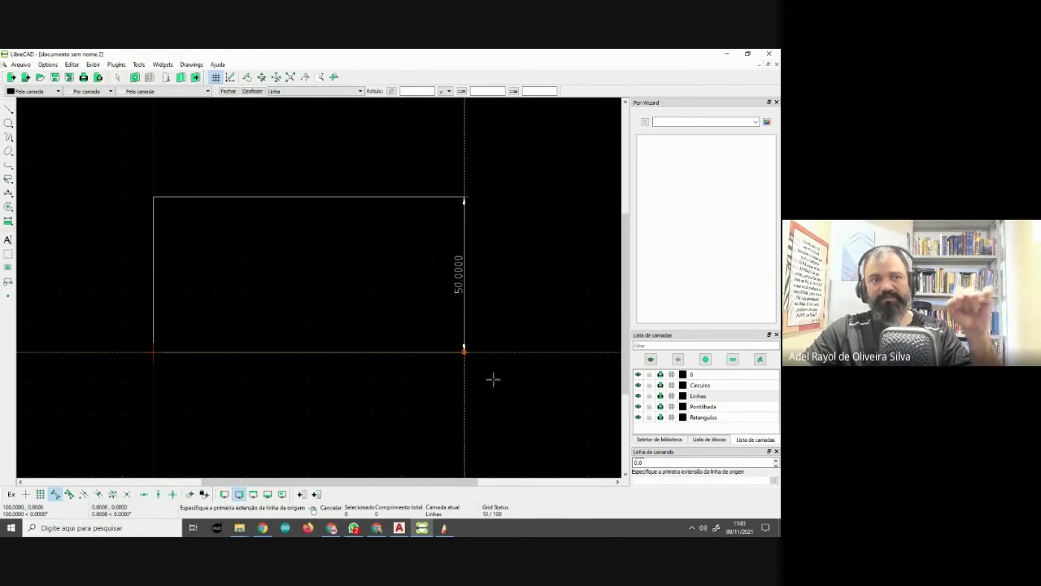
Dimension the bottom edge as 100.0000, placing the dimension line below the rectangle
scroll(316, 362, "down", 1)
scroll(471, 376, "up", 2)
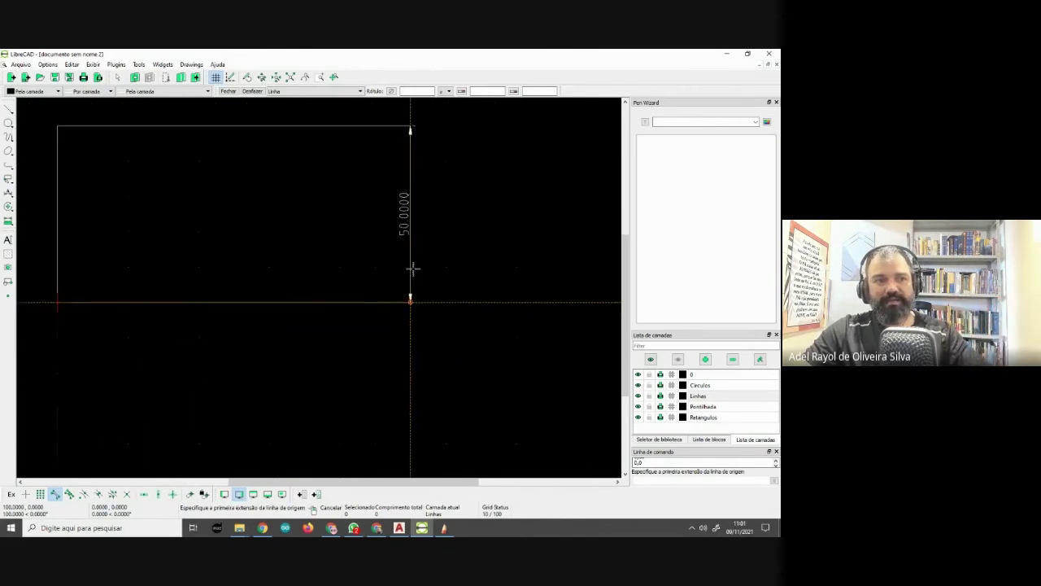
middle_click_drag(475, 340, 514, 333)
scroll(499, 337, "down", 1)
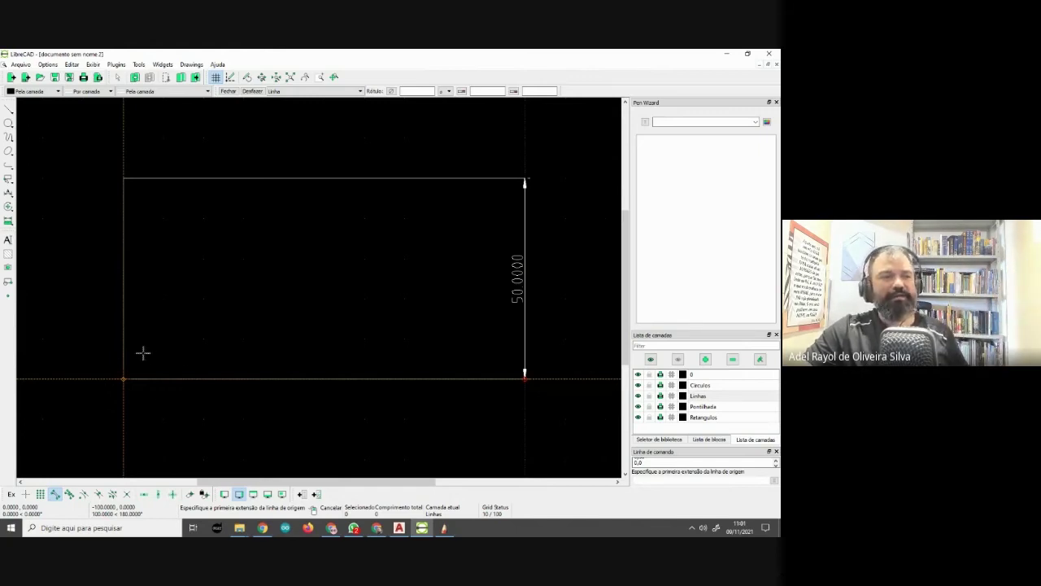
left_click(495, 358)
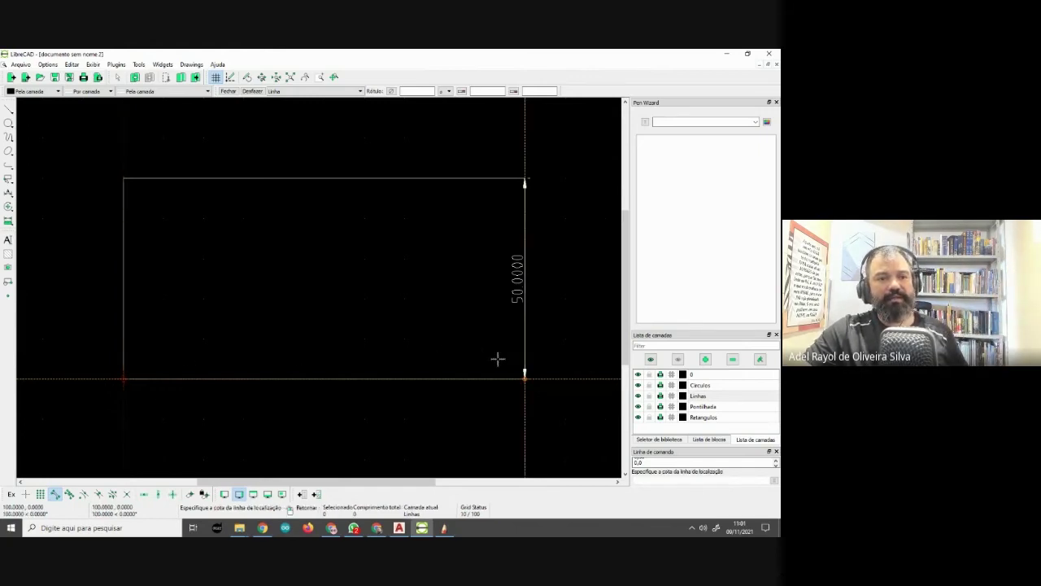
left_click(269, 431)
scroll(275, 425, "down", 1)
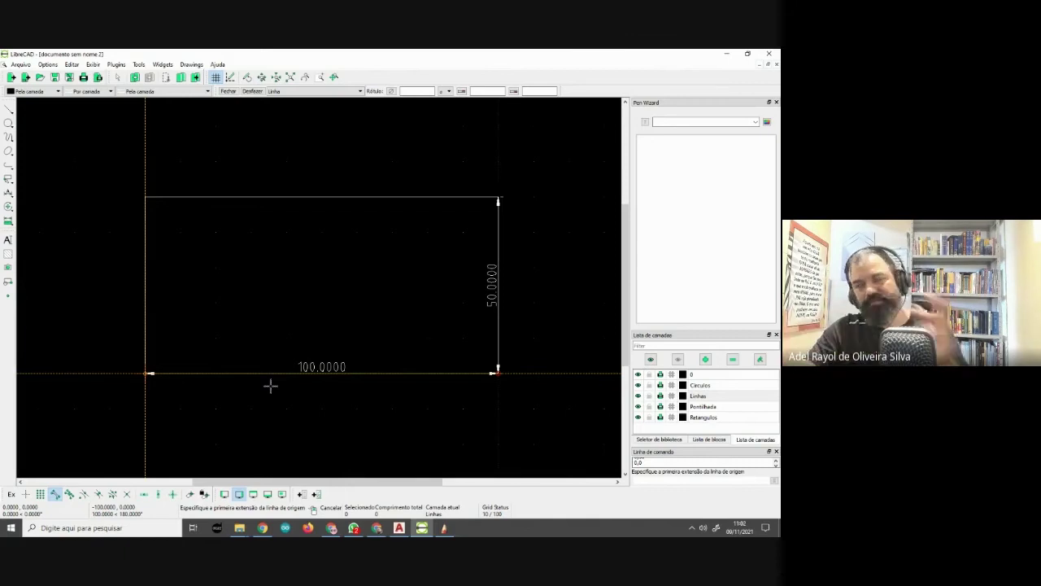
right_click(262, 379)
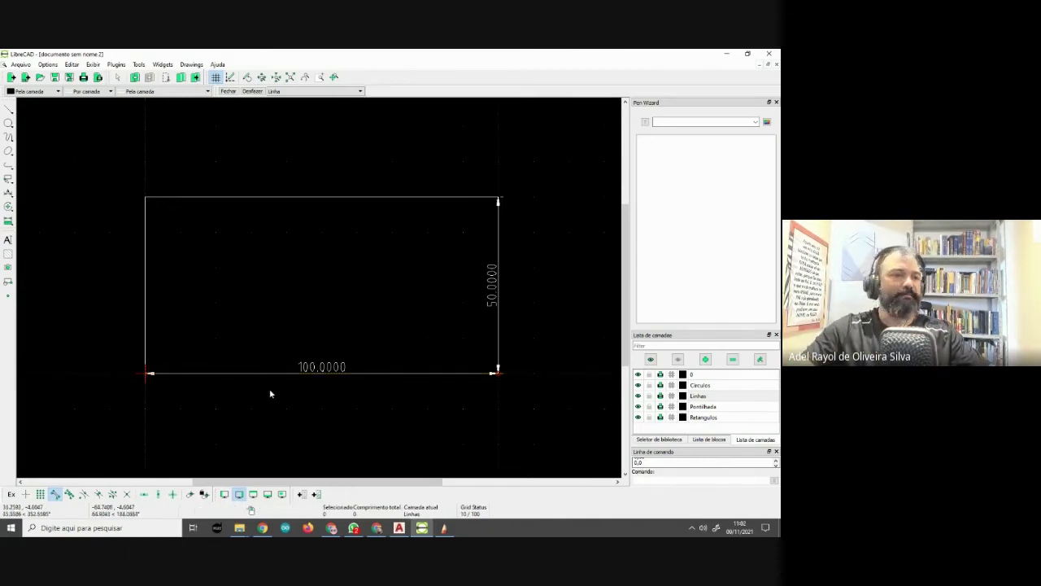
scroll(17, 149, "right", 2)
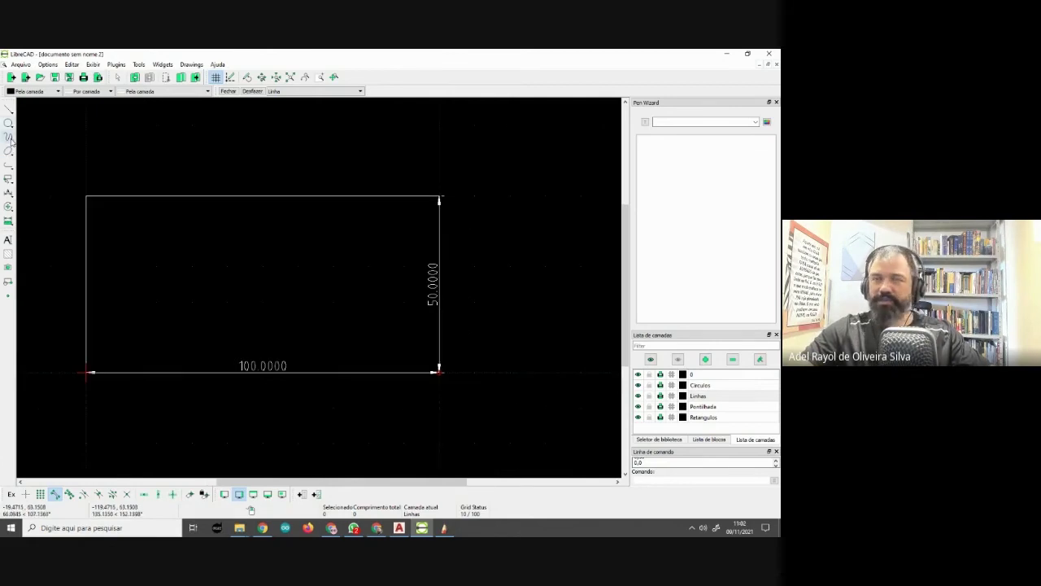
left_click(10, 138)
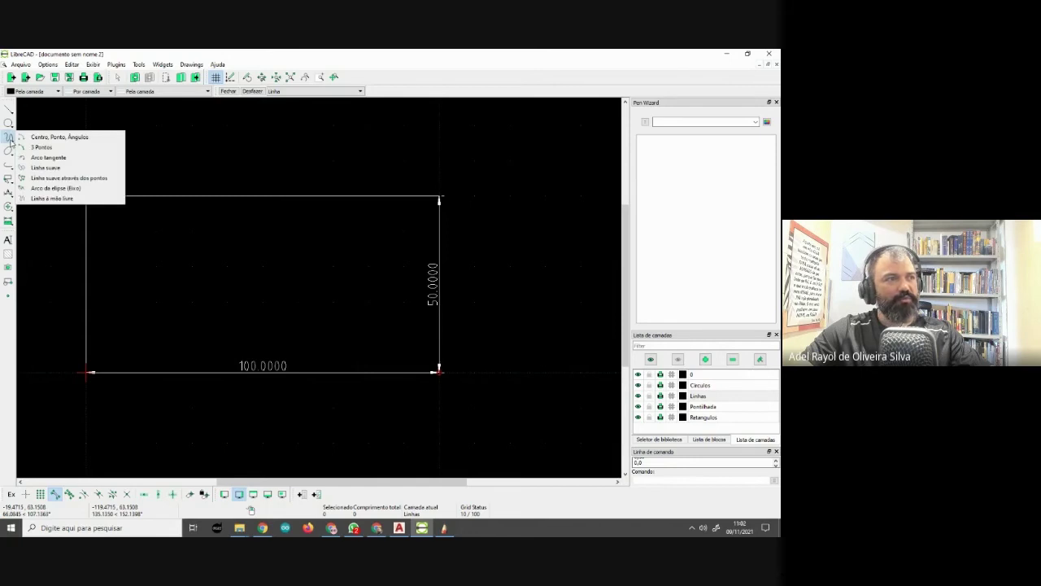
left_click(40, 147)
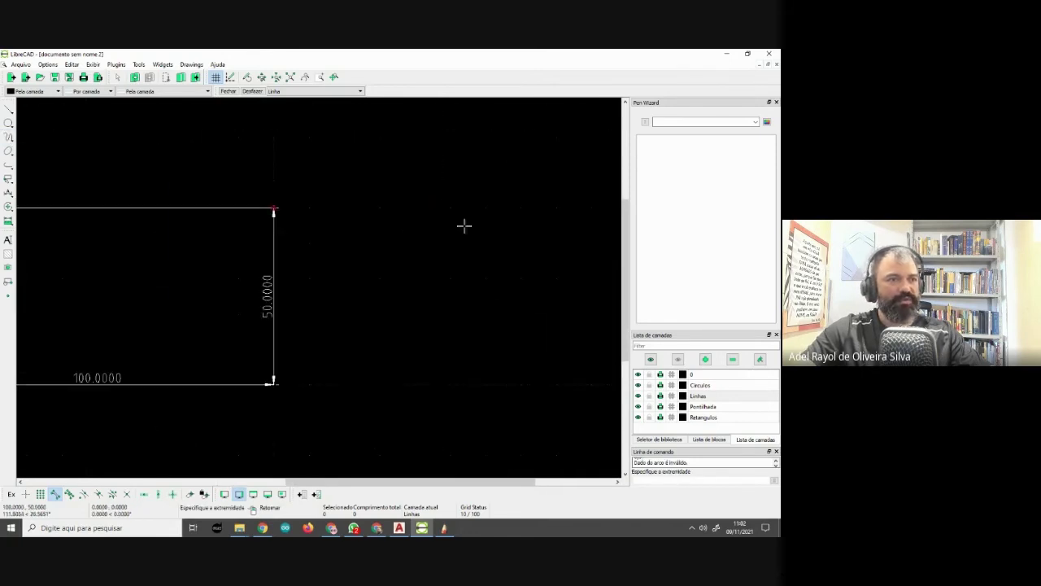
left_click(274, 382)
left_click(274, 209)
right_click(209, 307)
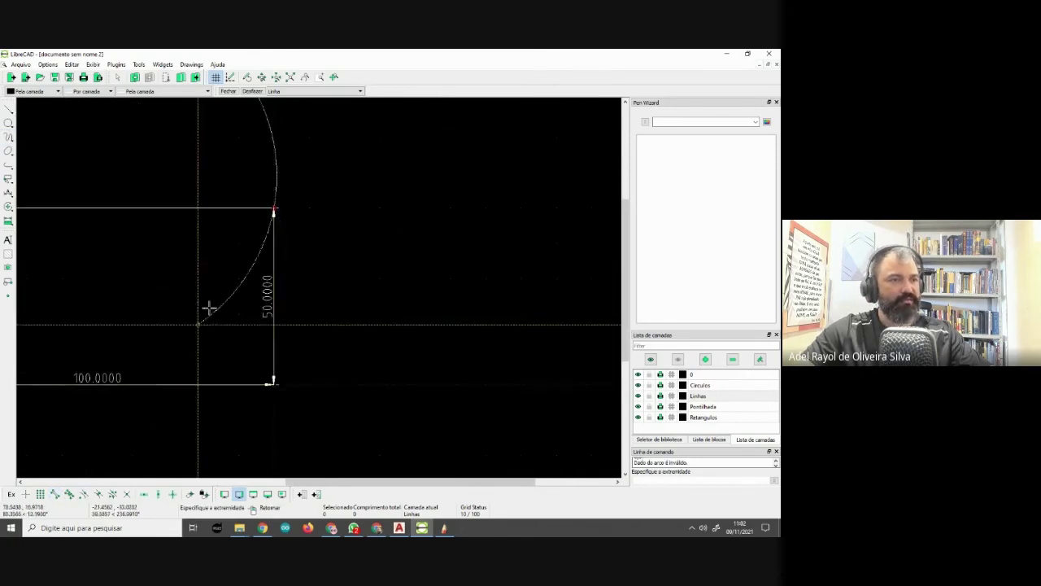
scroll(257, 382, "down", 2)
left_click(9, 138)
left_click(109, 146)
left_click(317, 185)
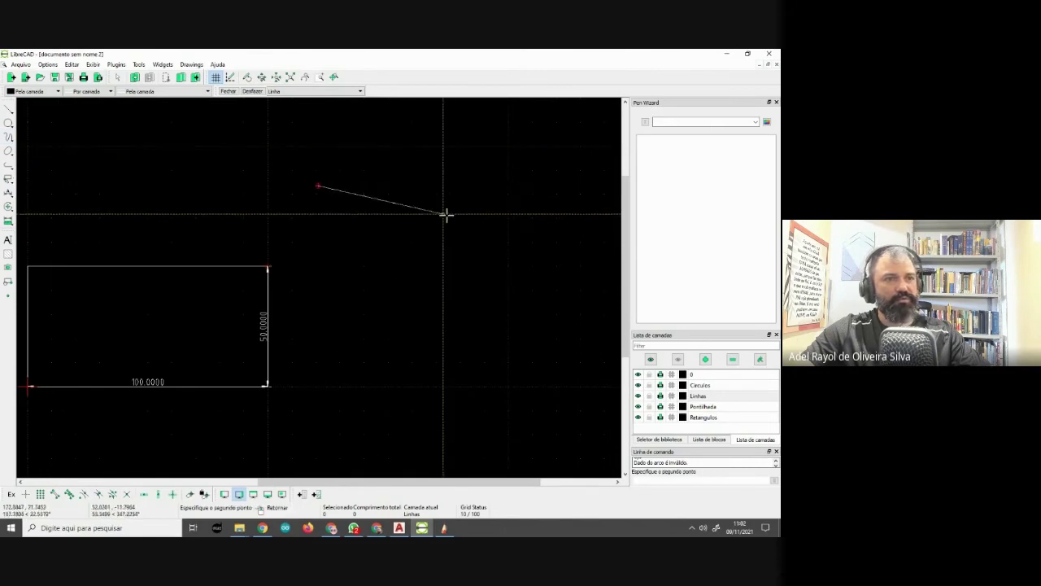
left_click(446, 214)
left_click(469, 297)
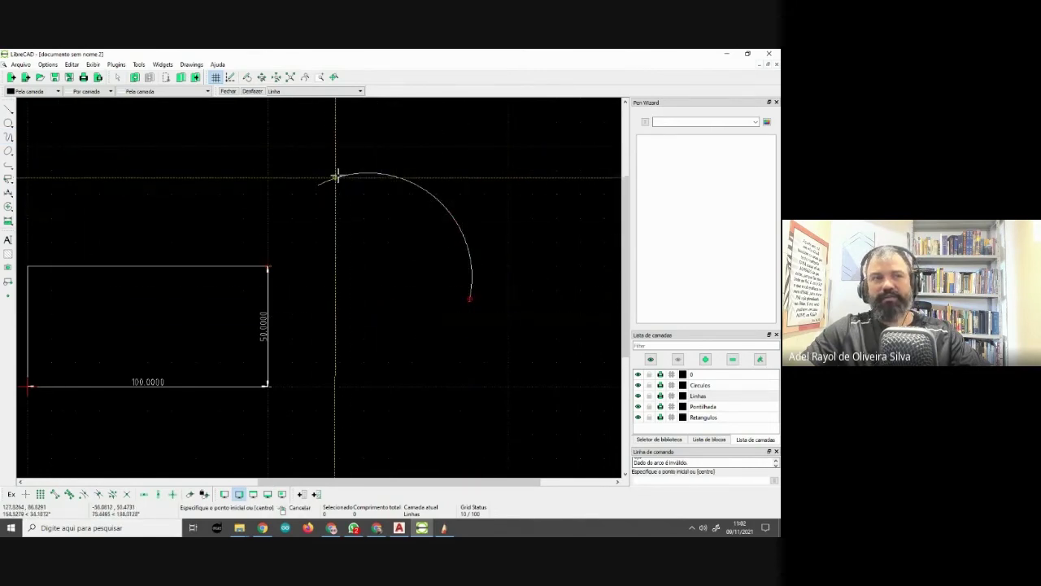
middle_click_drag(338, 243, 471, 237)
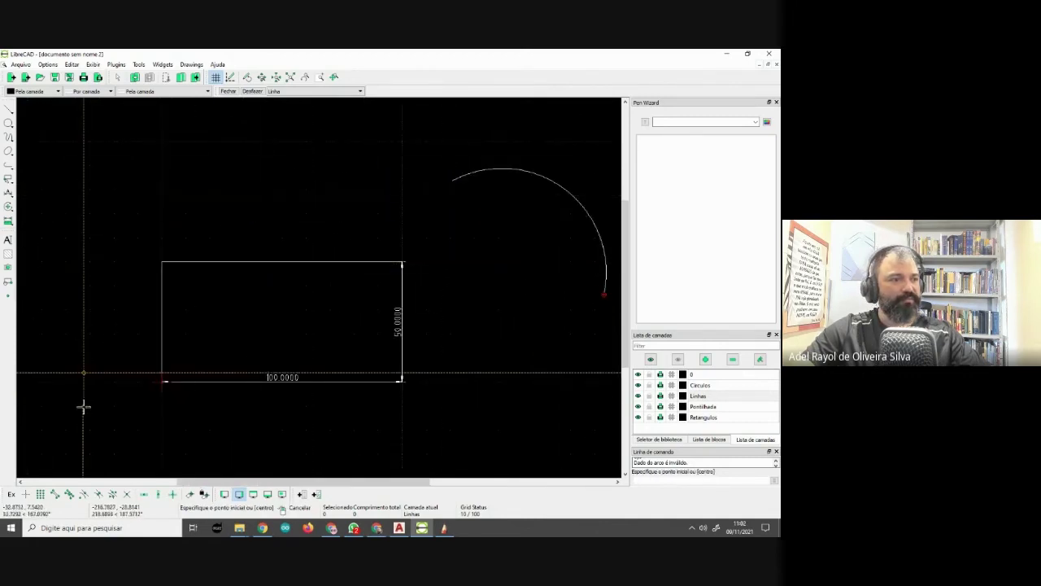
left_click(54, 494)
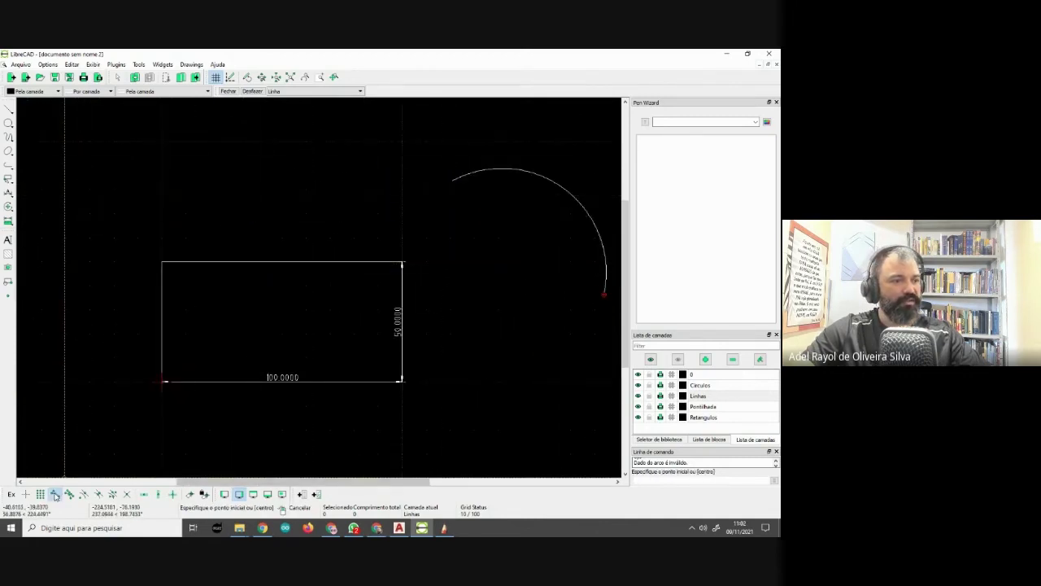
left_click(162, 261)
left_click(401, 260)
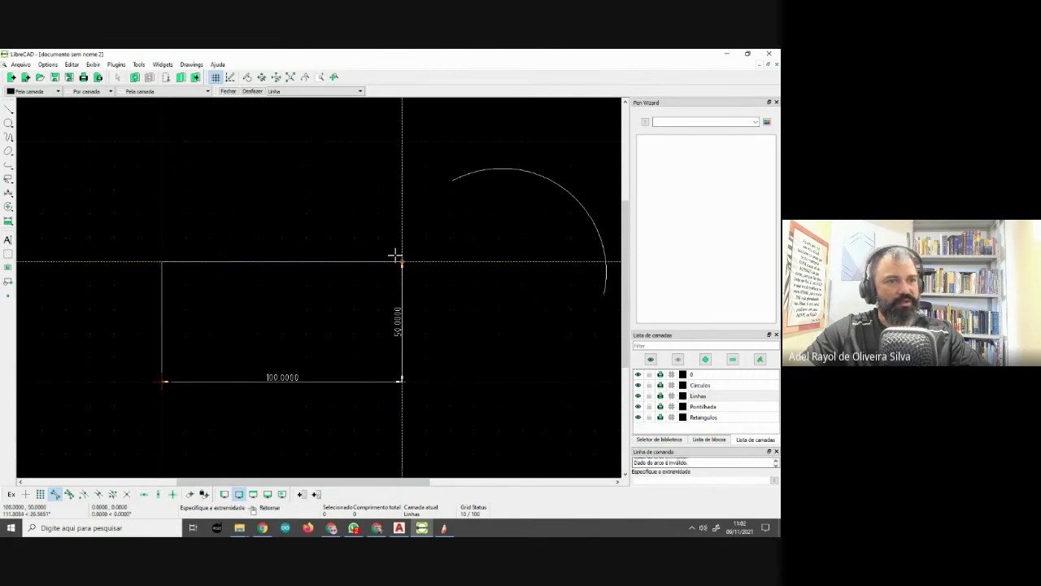
right_click(178, 281)
middle_click_drag(178, 280, 91, 302)
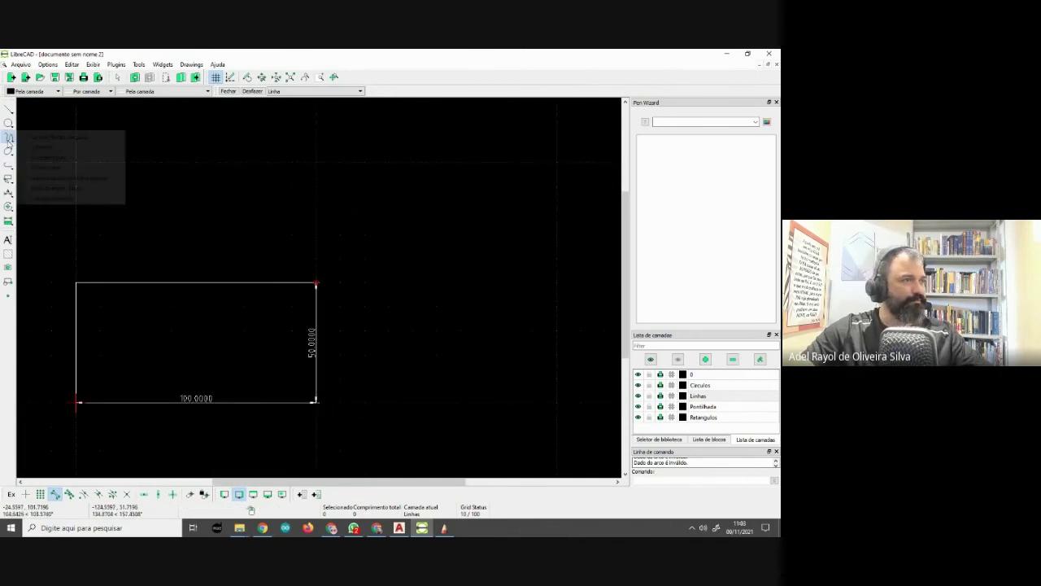
left_click(40, 148)
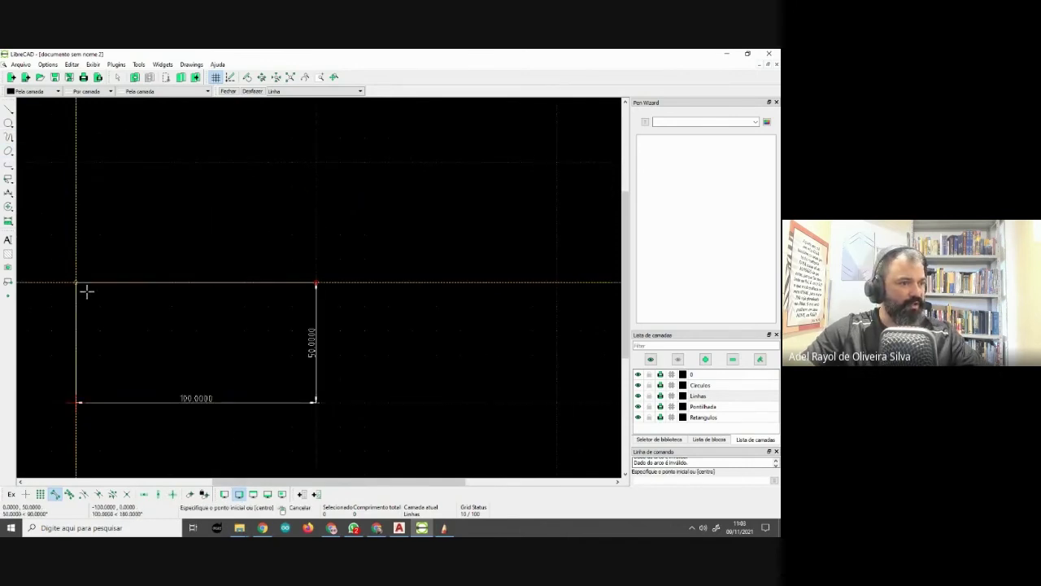
left_click(10, 151)
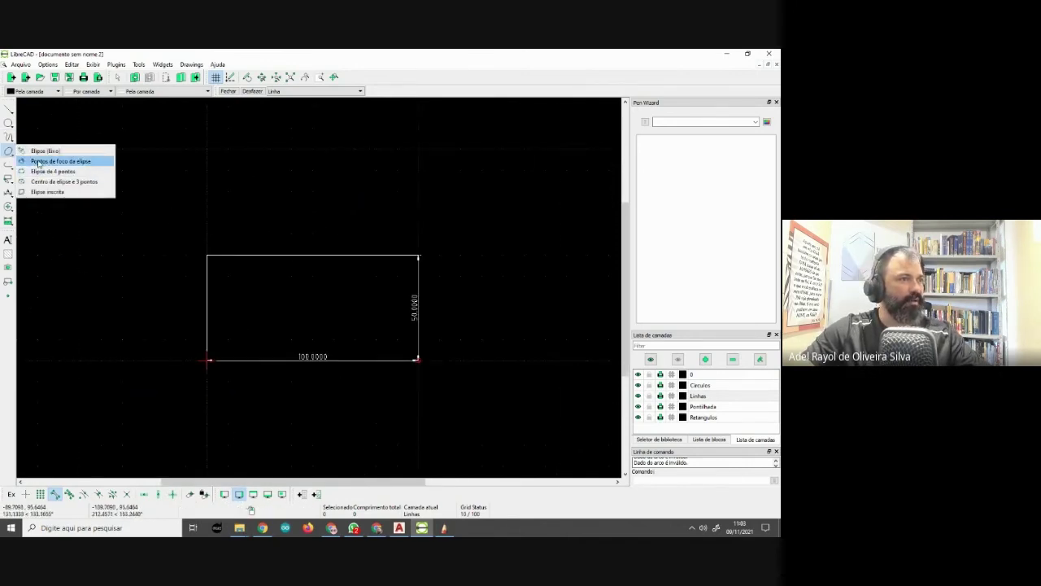
left_click(41, 149)
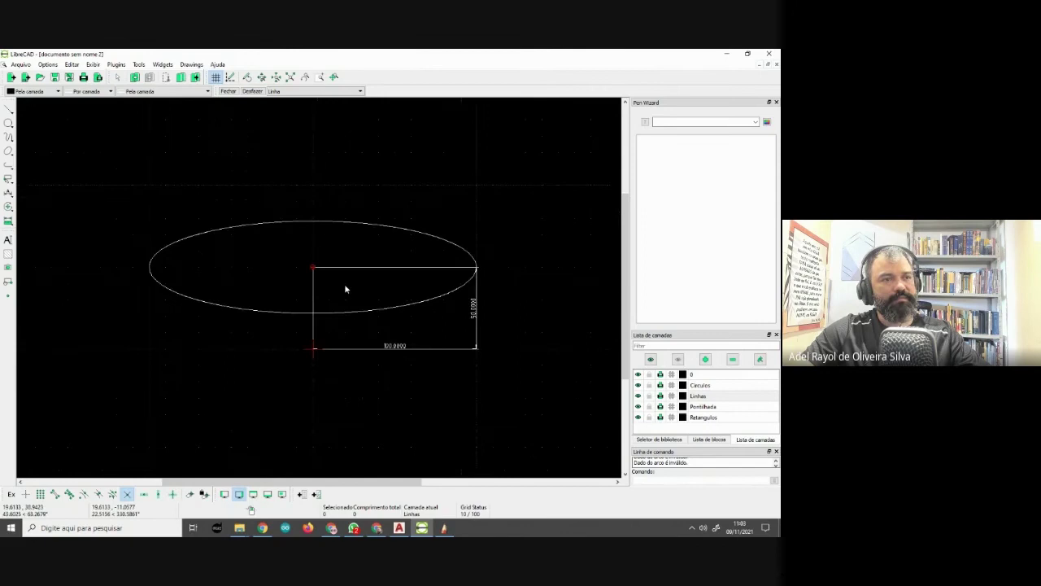
scroll(309, 289, "up", 2)
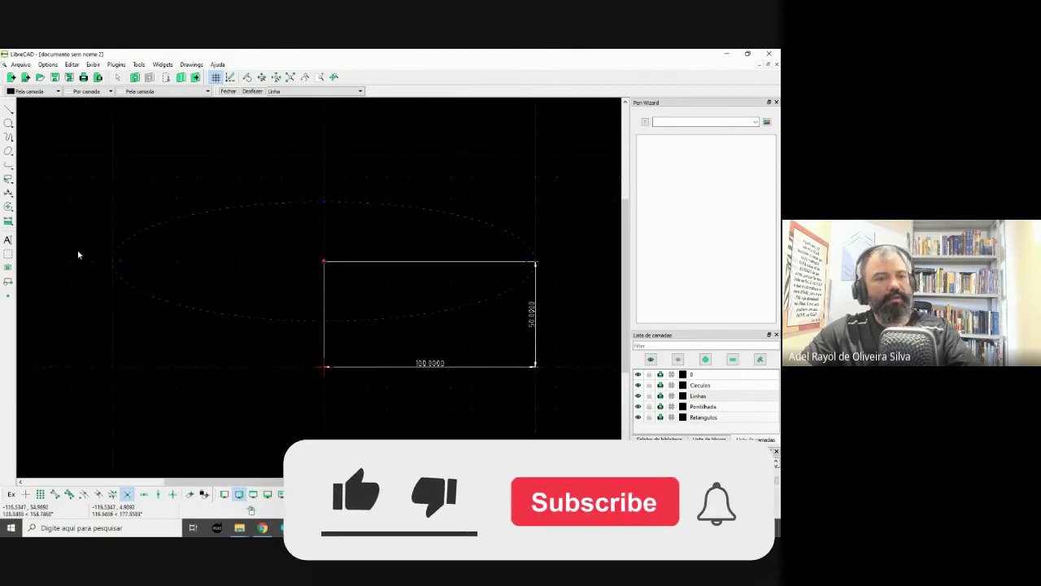
middle_click_drag(79, 251, 174, 272)
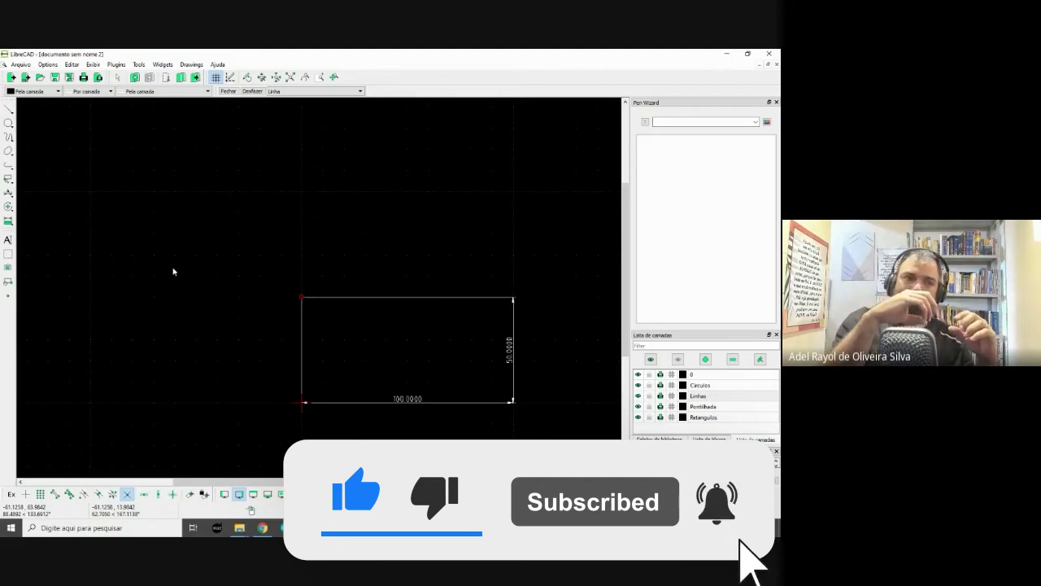
scroll(363, 328, "up", 2)
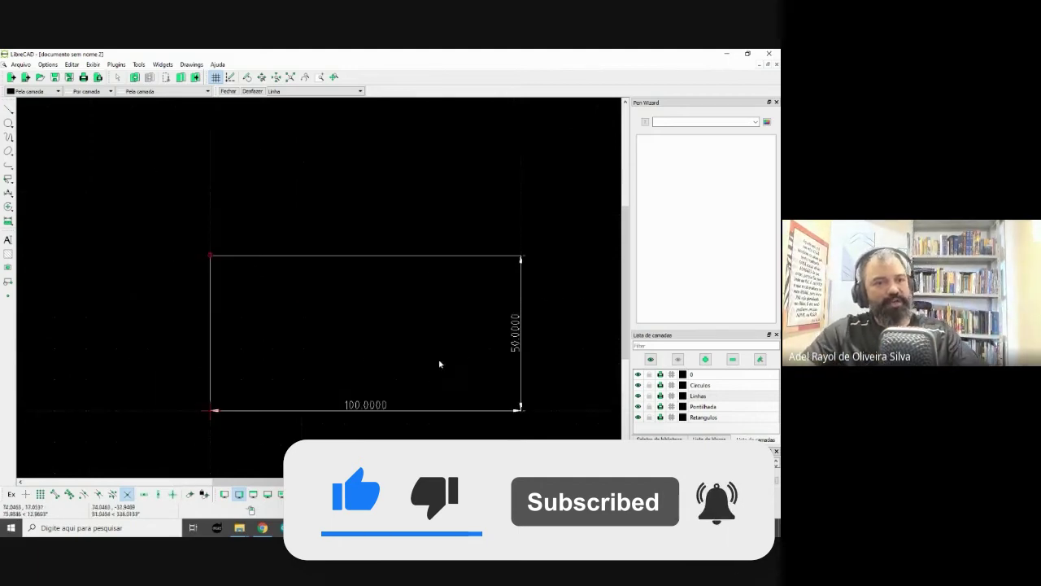
mouse_move(414, 352)
middle_mouse_down()
mouse_move(344, 309)
mouse_move(353, 313)
middle_mouse_up()
scroll(349, 327, "up", 1)
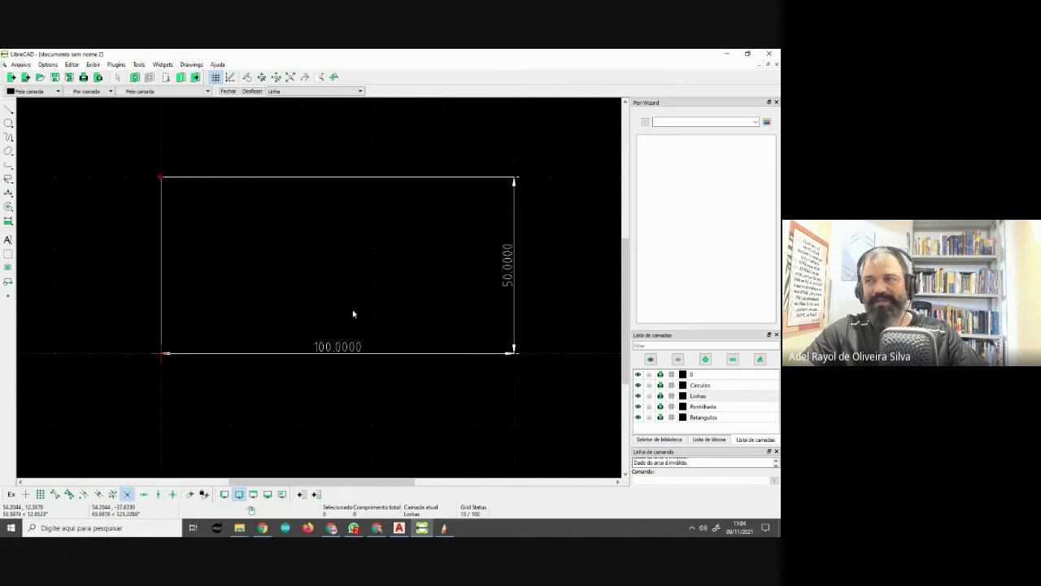
left_click(8, 108)
left_click(32, 107)
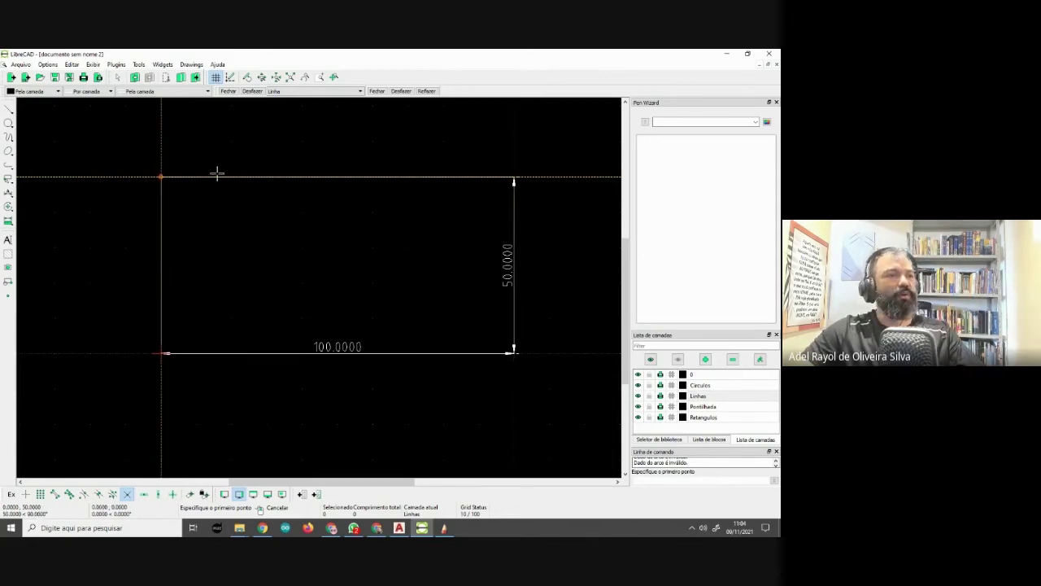
left_click(9, 109)
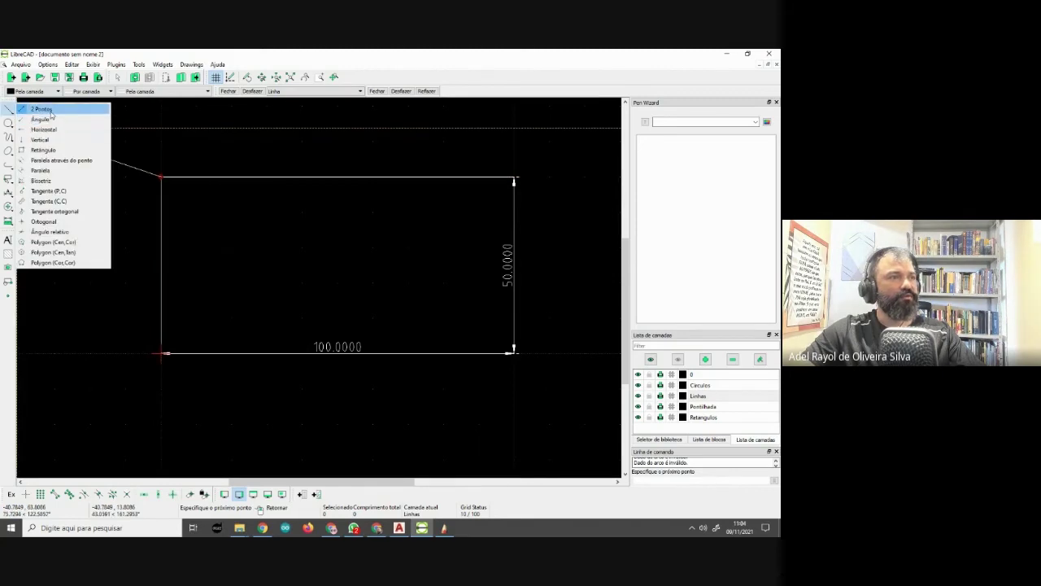
left_click(33, 107)
left_click(233, 173)
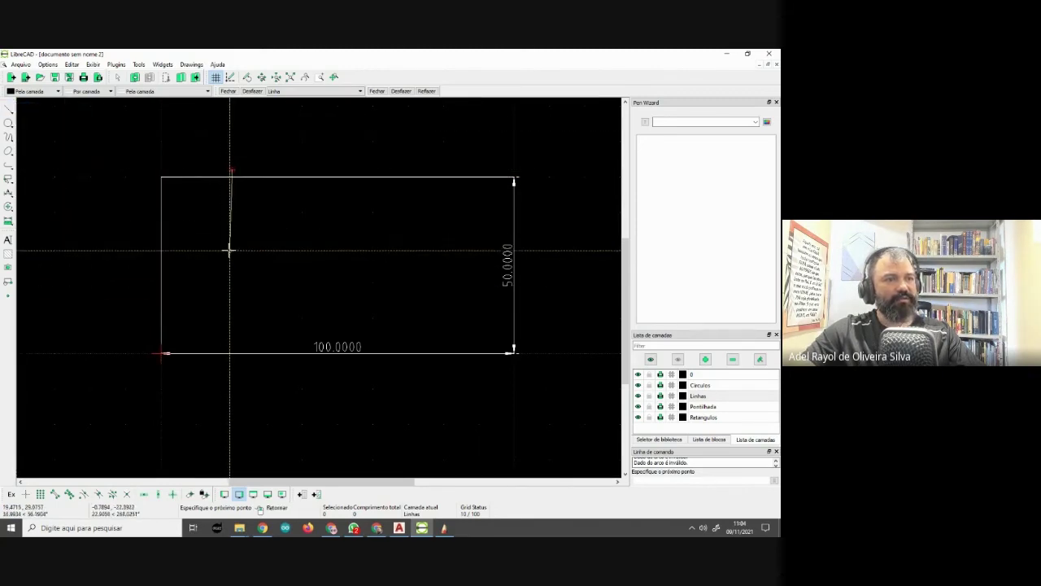
left_click(232, 255)
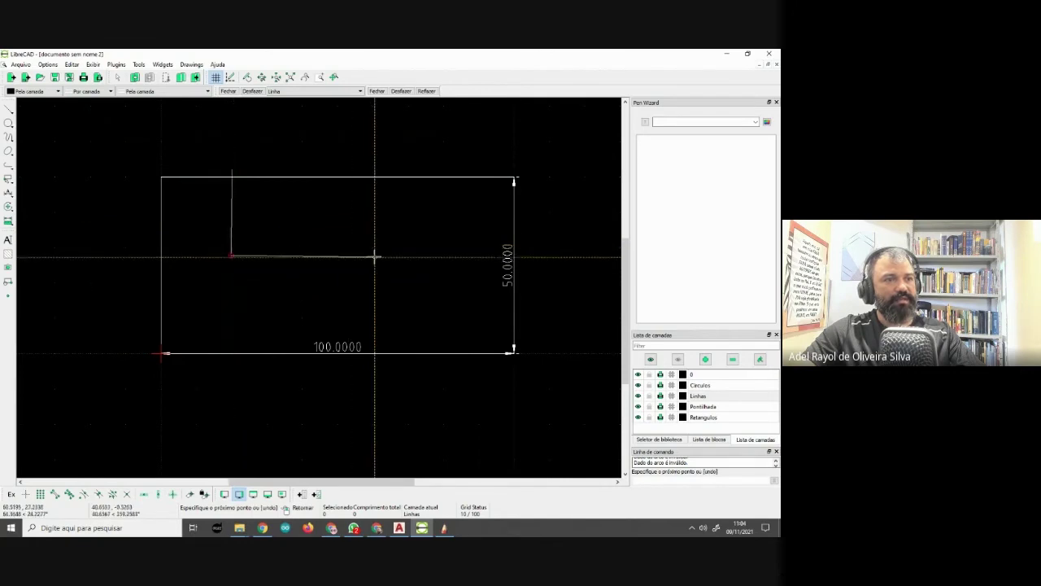
left_click(374, 257)
left_click(402, 352)
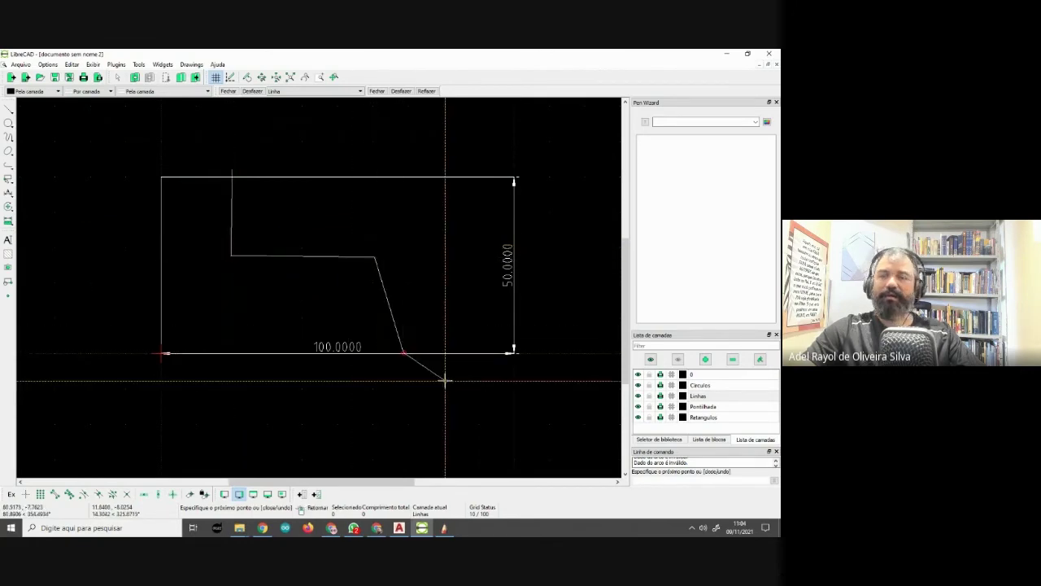
right_click(444, 379)
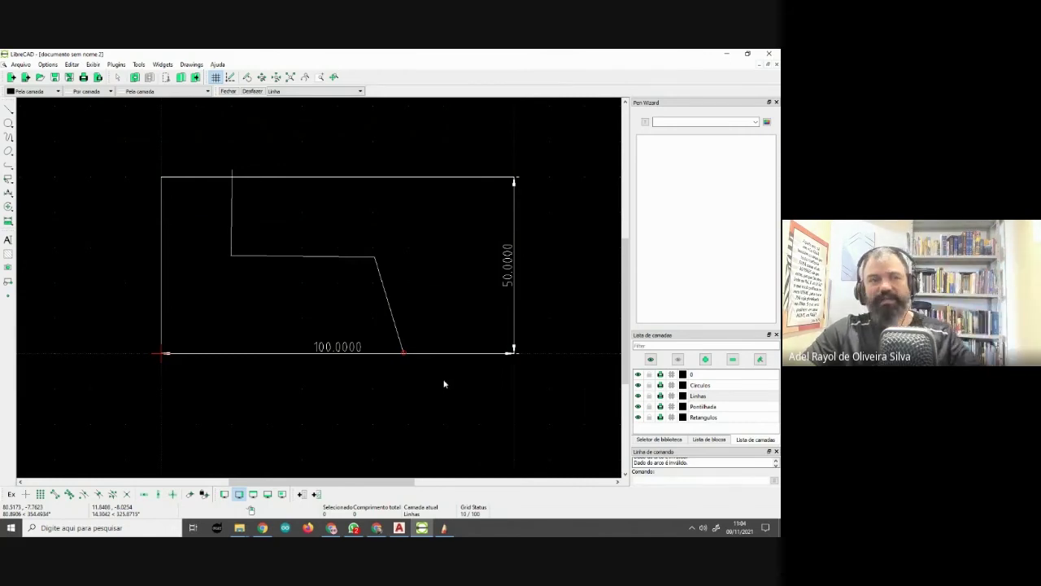
scroll(313, 273, "up", 1)
scroll(277, 244, "up", 1)
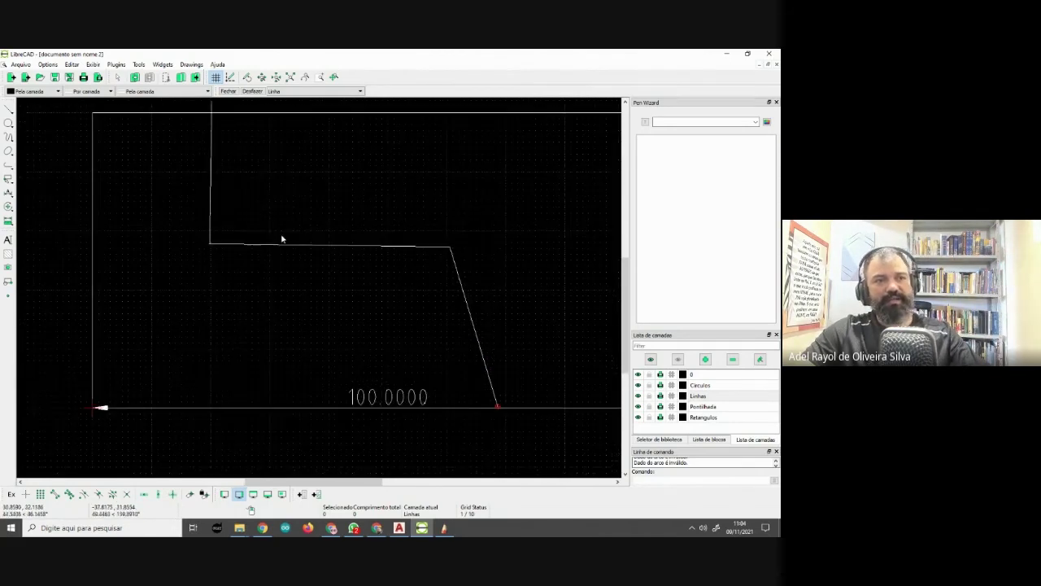
left_click_drag(523, 332, 333, 219)
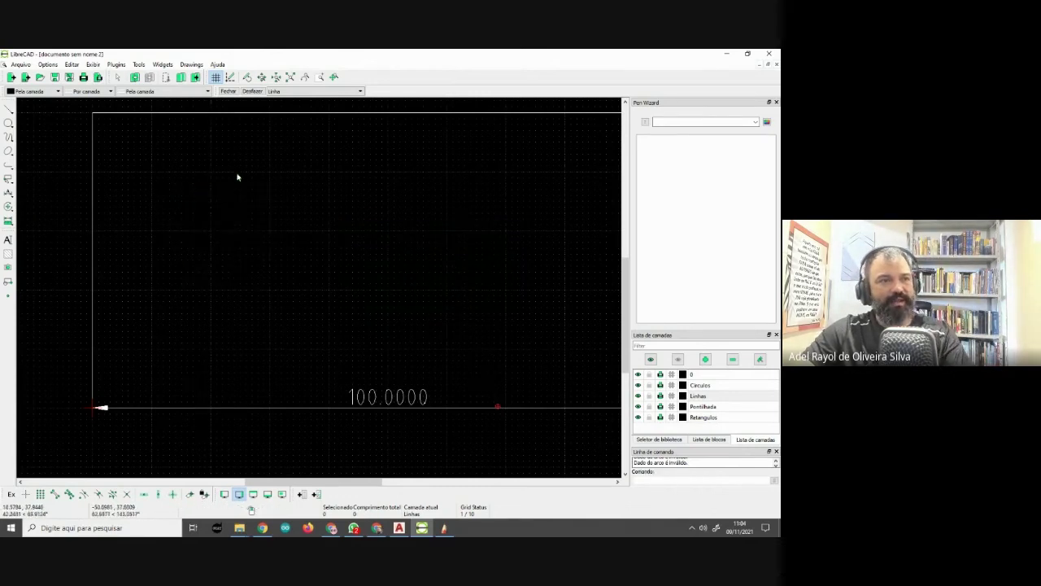
scroll(244, 212, "down", 1)
scroll(220, 211, "down", 1)
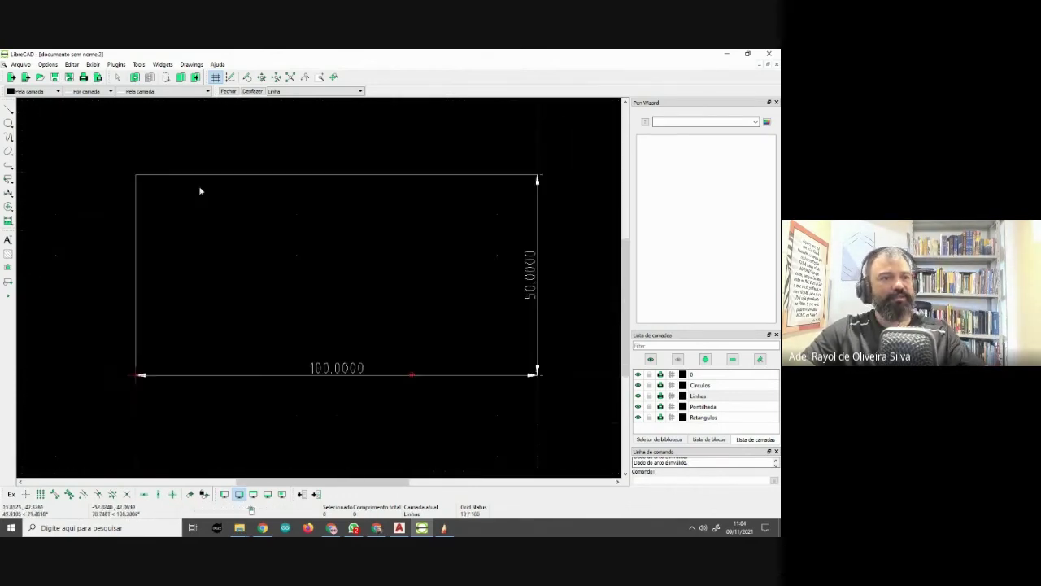
End the curve tool, window-select the S-shaped curve's segments, and recenter the rectangle
left_click(10, 138)
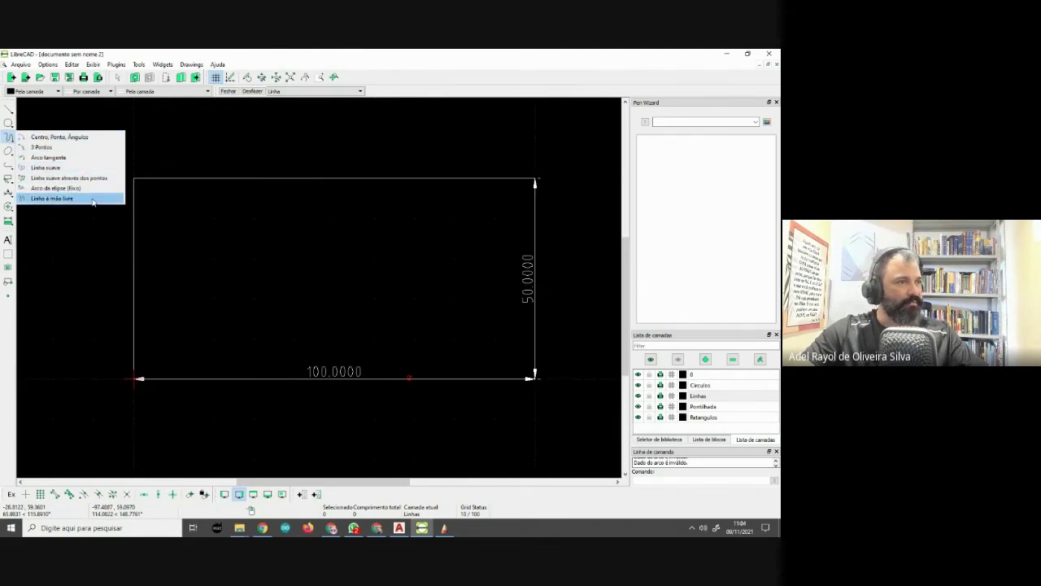
left_click(52, 199)
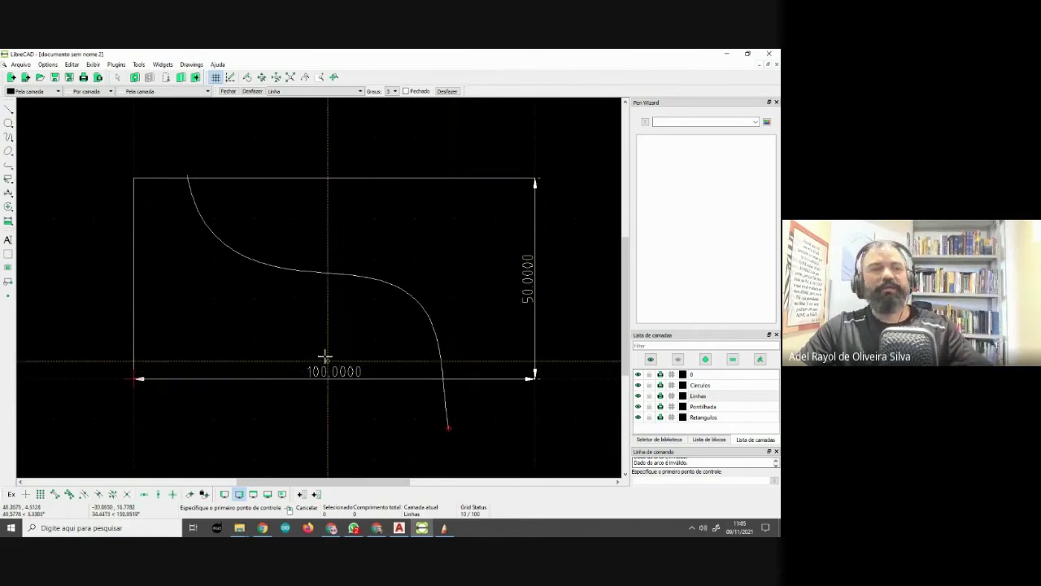
right_click(454, 308)
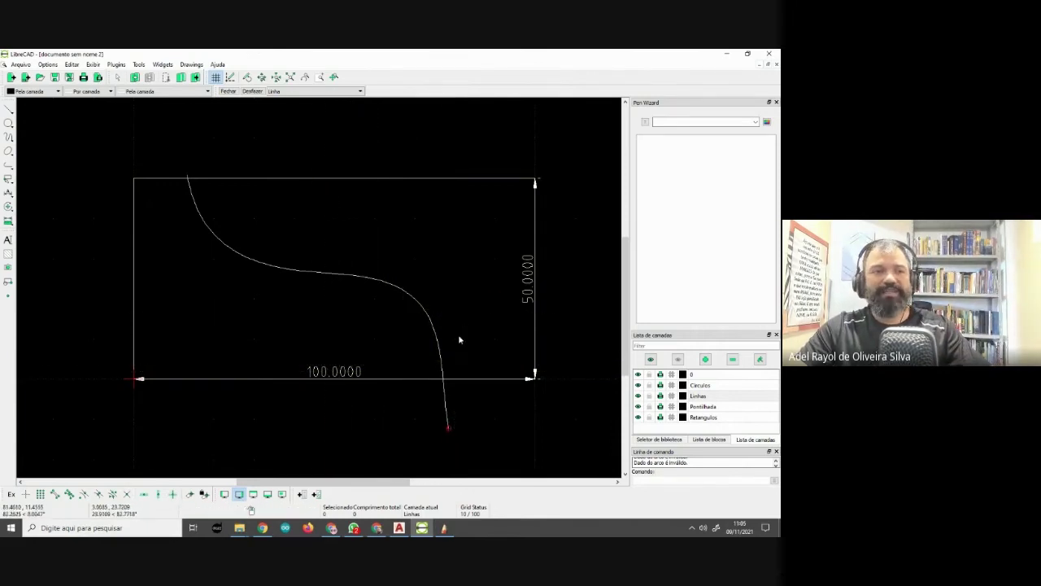
left_click_drag(454, 349, 382, 310)
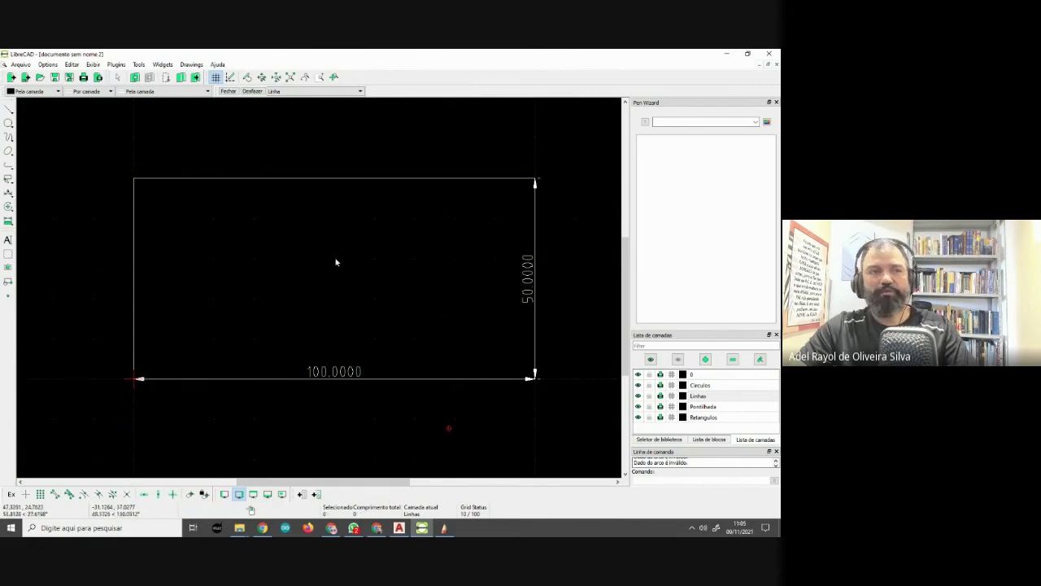
mouse_move(335, 262)
middle_mouse_down()
mouse_move(271, 248)
mouse_move(319, 225)
middle_mouse_up()
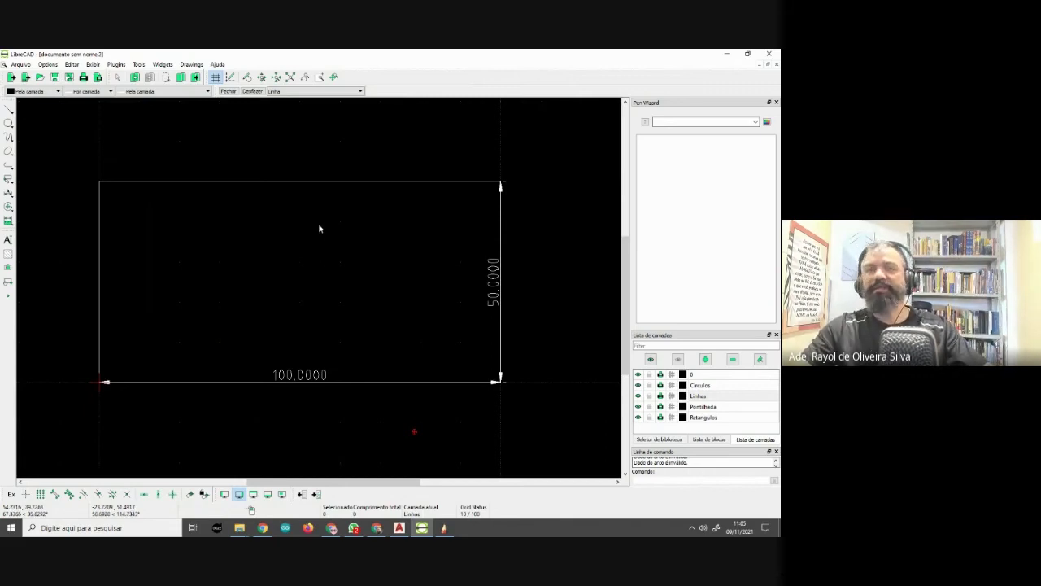
middle_click_drag(329, 261, 299, 262)
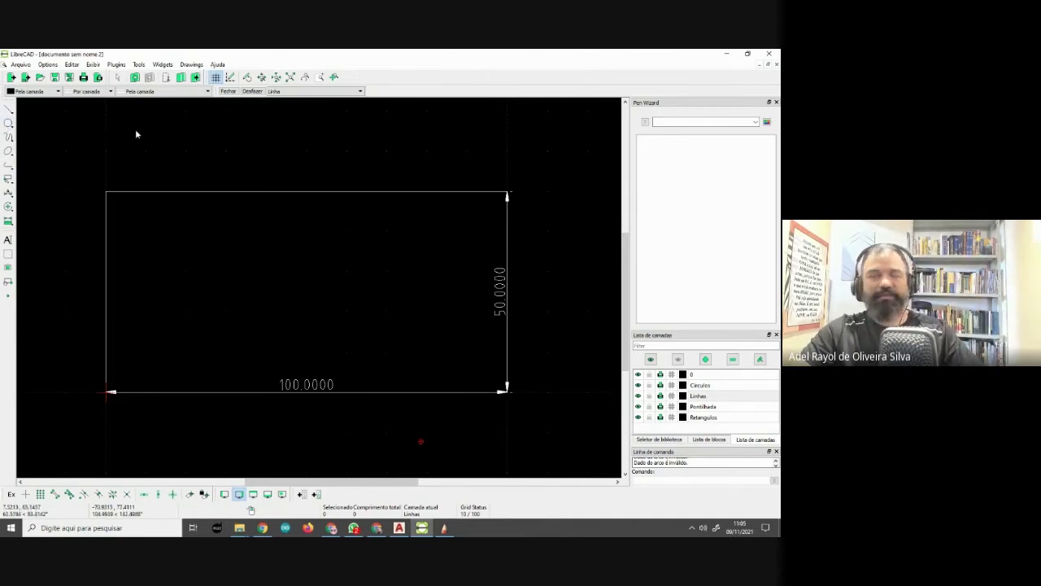
Draw a small rectangle against the top edge near the big rectangle's top-left
left_click(8, 109)
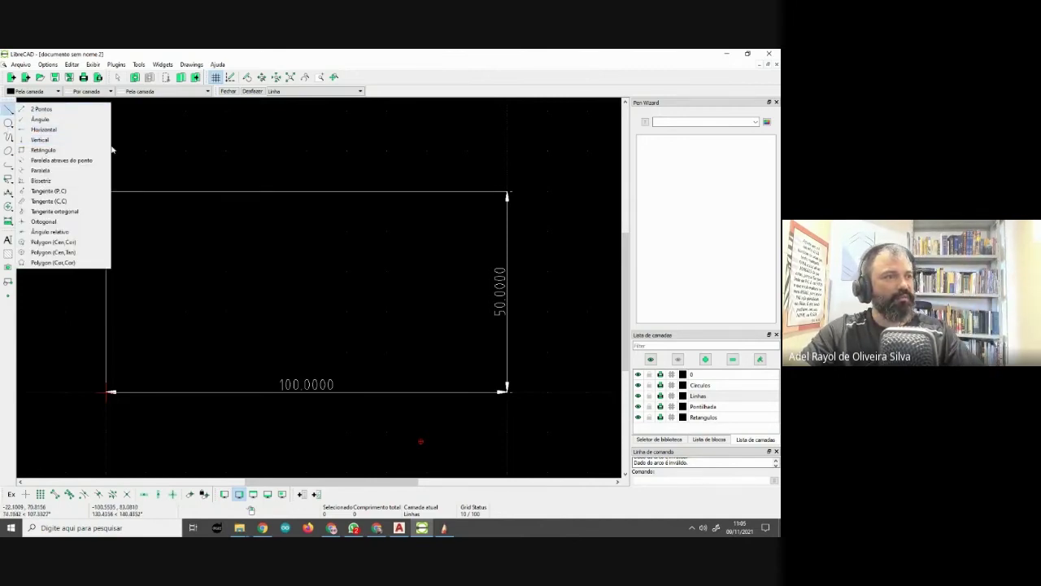
left_click(41, 109)
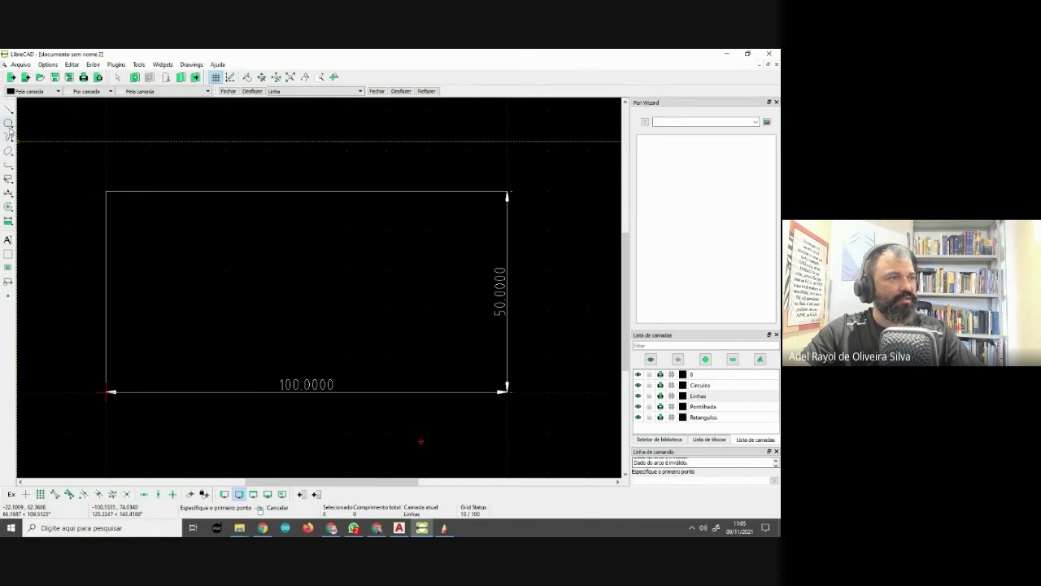
left_click(8, 123)
left_click(37, 183)
left_click(141, 193)
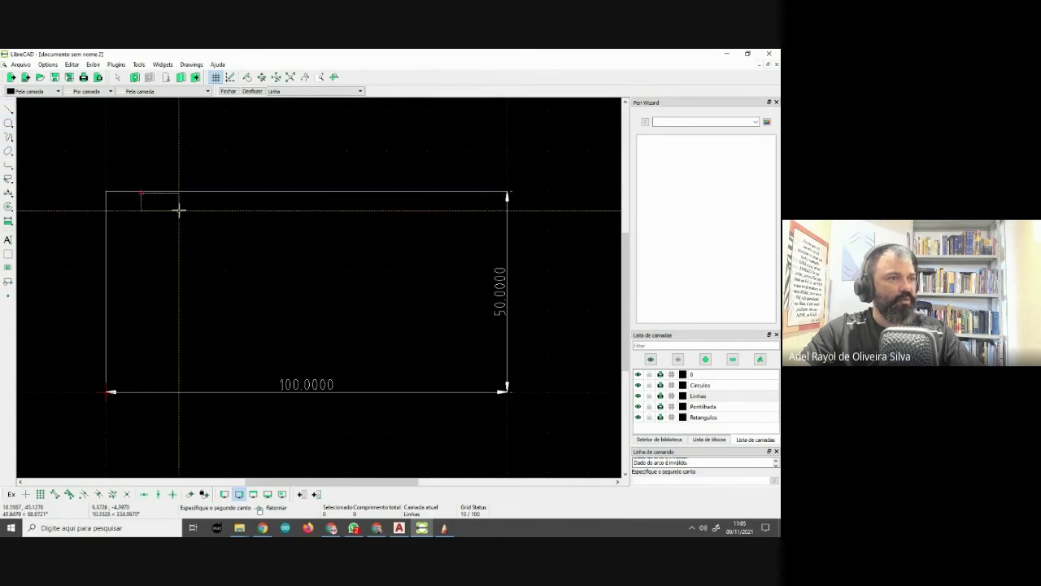
left_click(181, 206)
right_click(174, 244)
scroll(178, 225, "up", 1)
scroll(178, 225, "up", 1)
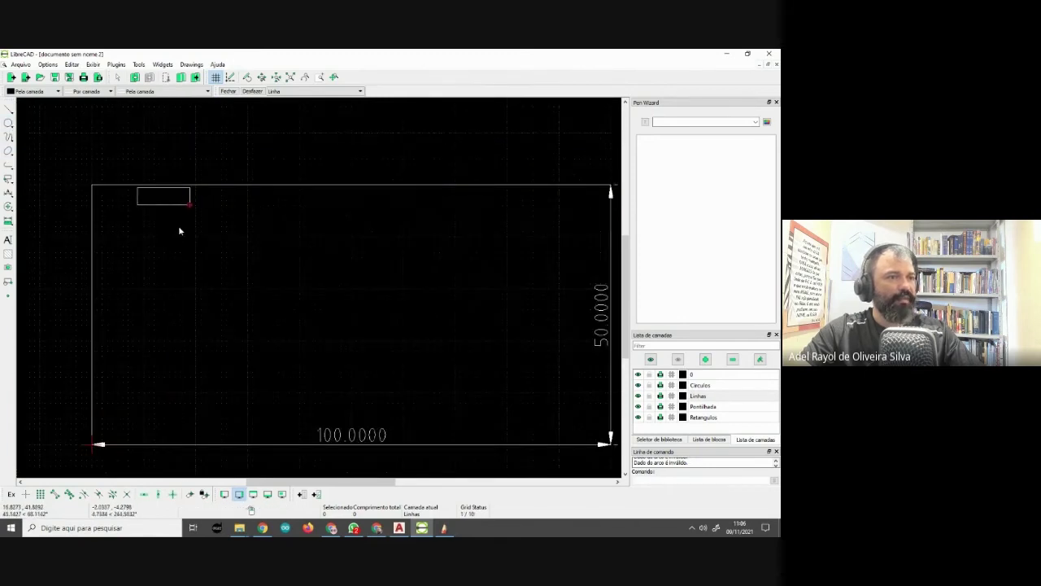
scroll(178, 225, "down", 3)
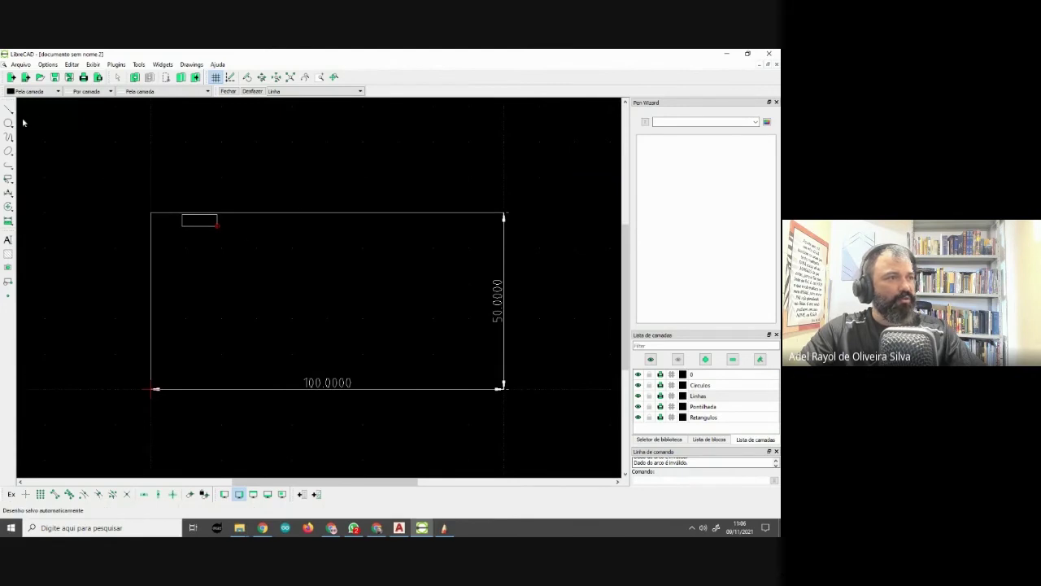
Draw an L-shaped line from the small rectangle down halfway, then horizontally right
left_click(8, 112)
left_click(49, 116)
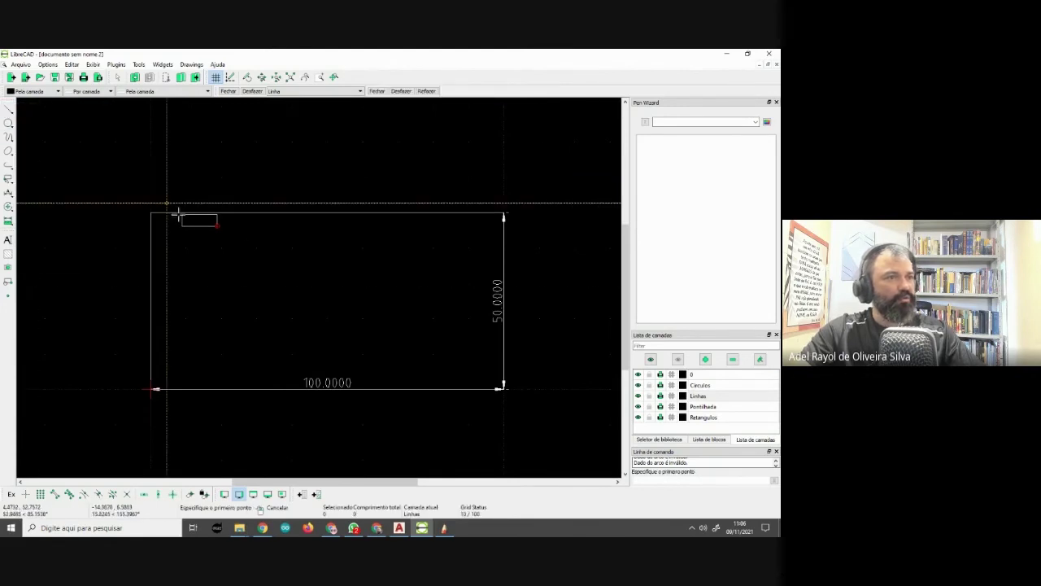
left_click(199, 215)
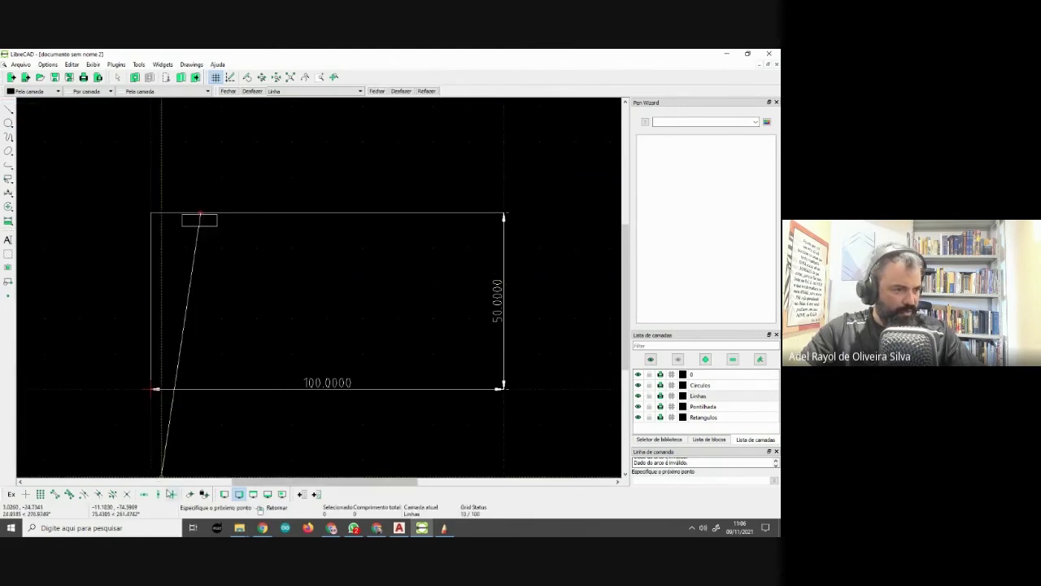
left_click(200, 283)
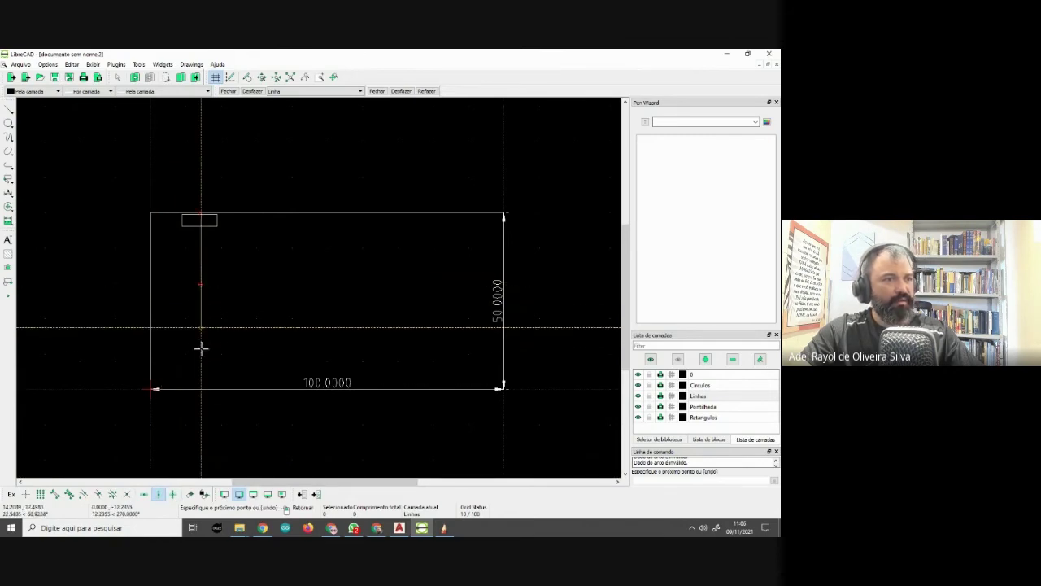
left_click(148, 495)
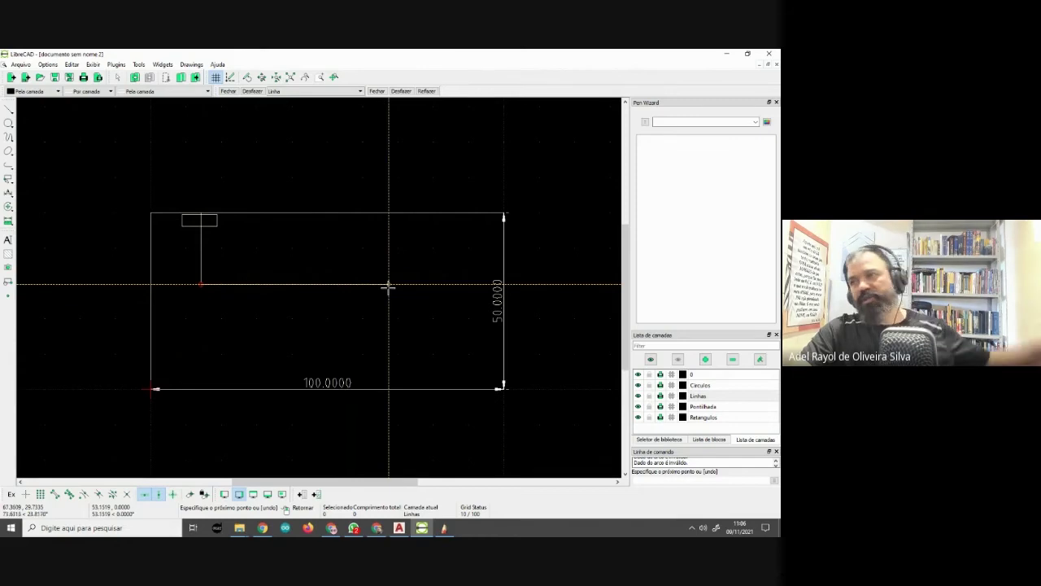
left_click(470, 284)
right_click(305, 331)
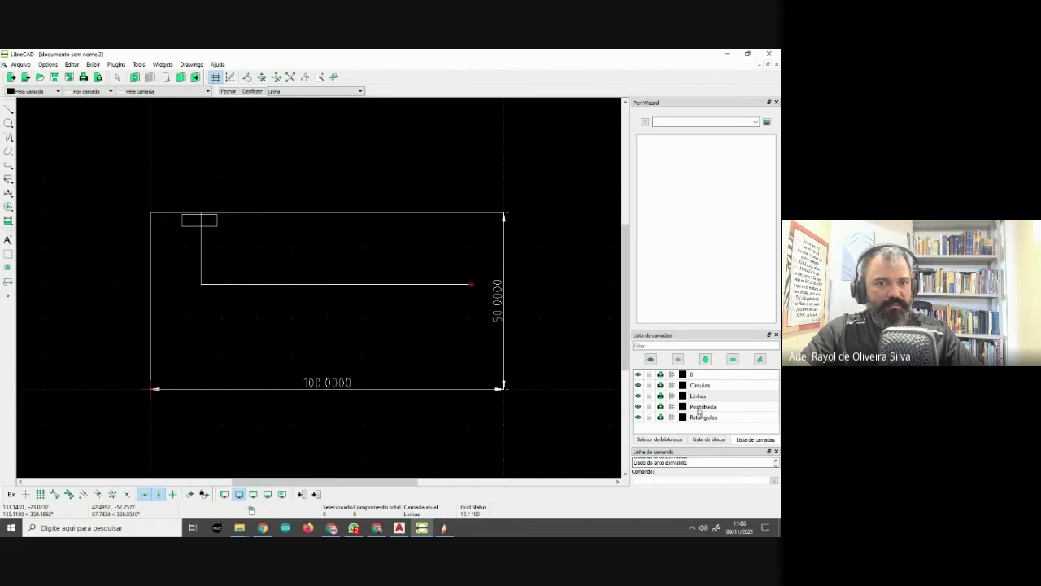
Make Pontilhada the current layer and change its colour to Magenta
left_click(697, 408)
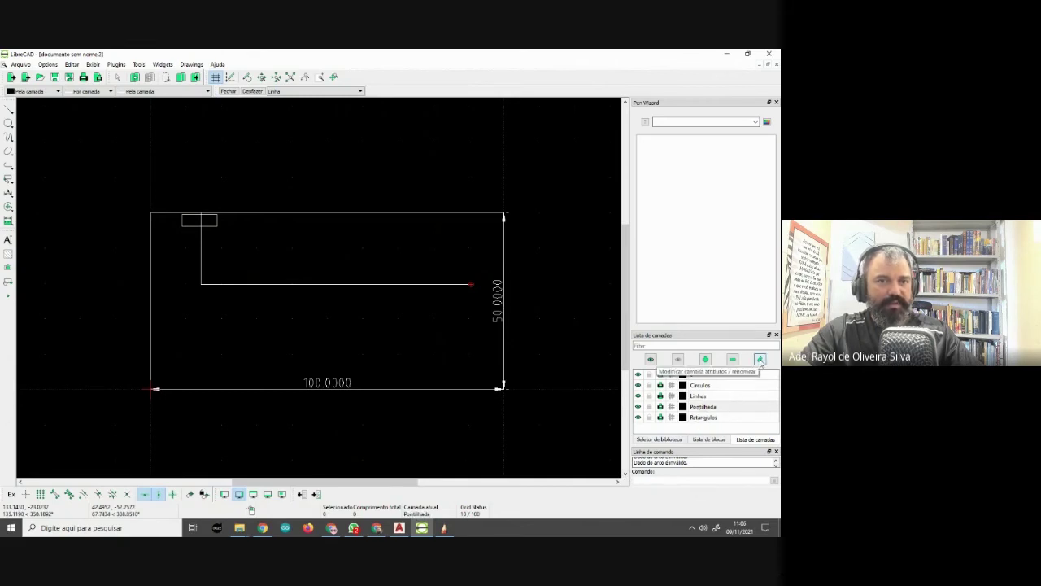
left_click(761, 359)
left_click(397, 283)
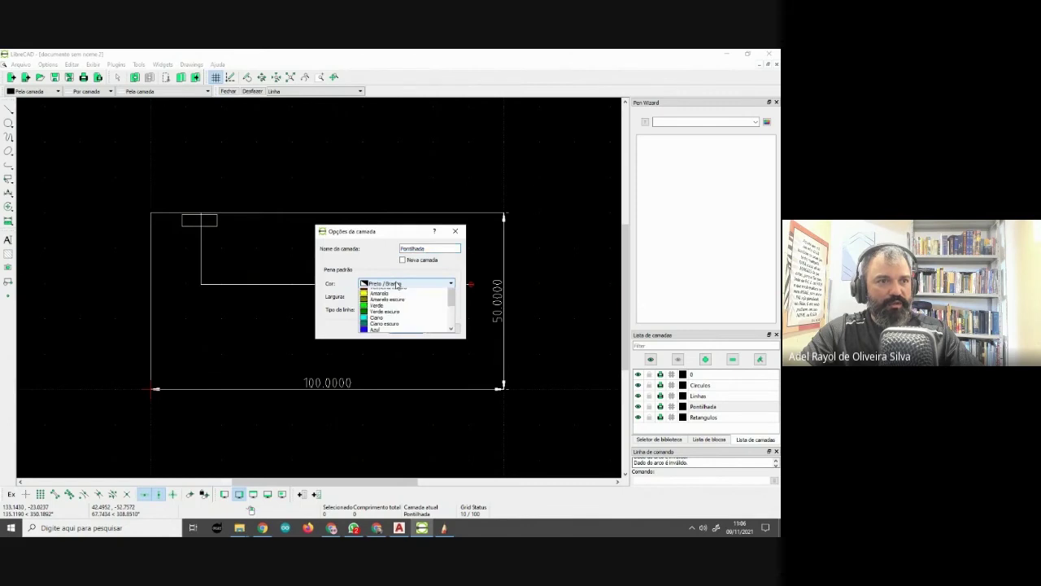
left_click(388, 334)
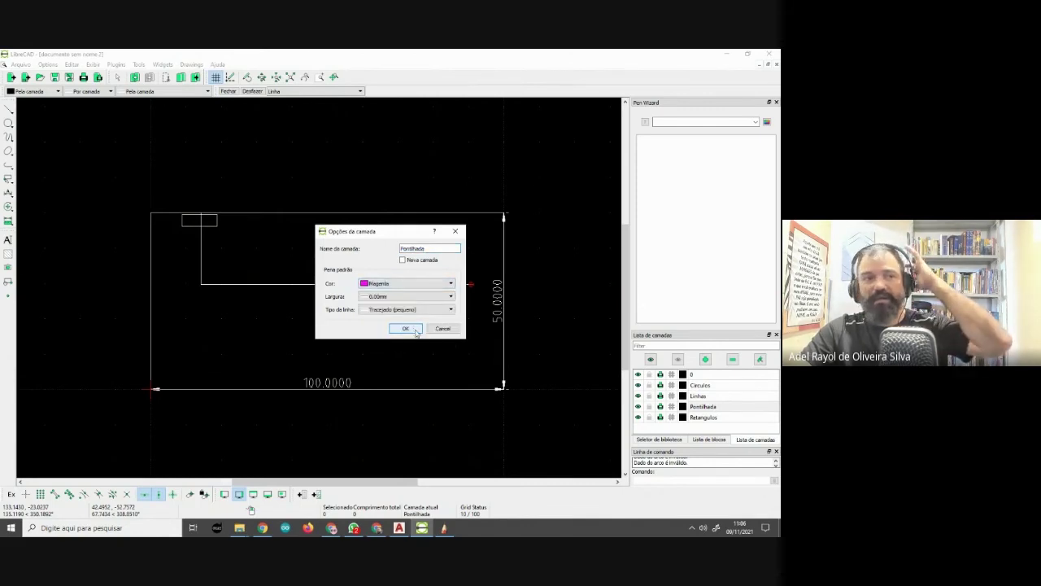
left_click(406, 329)
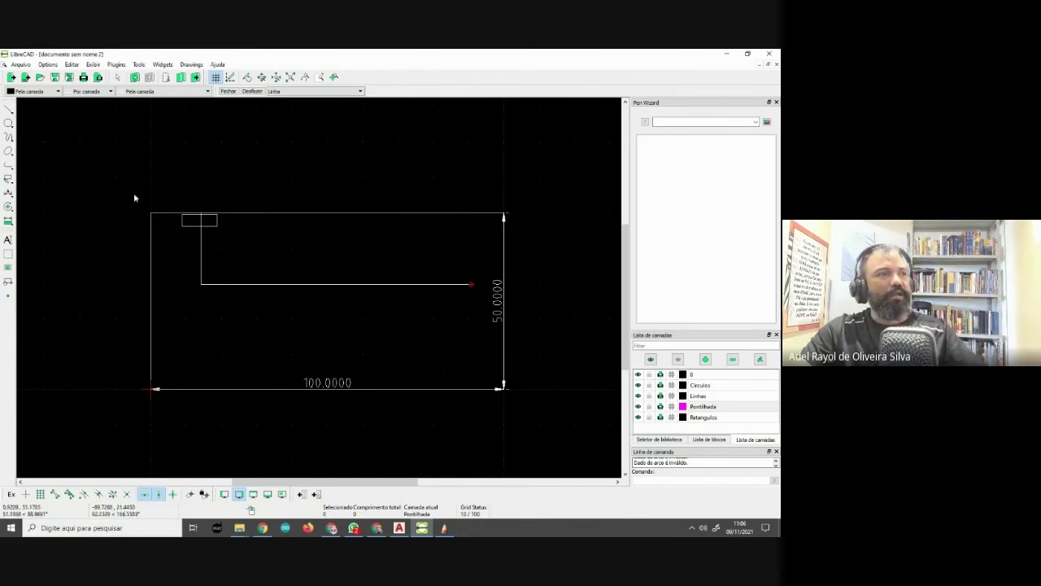
left_click(7, 122)
left_click(49, 133)
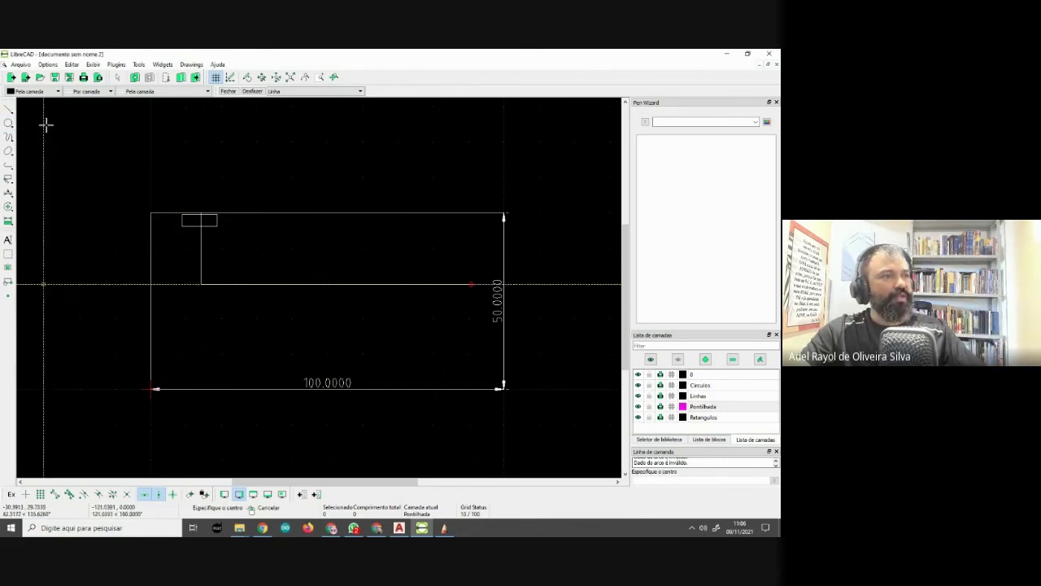
left_click(251, 284)
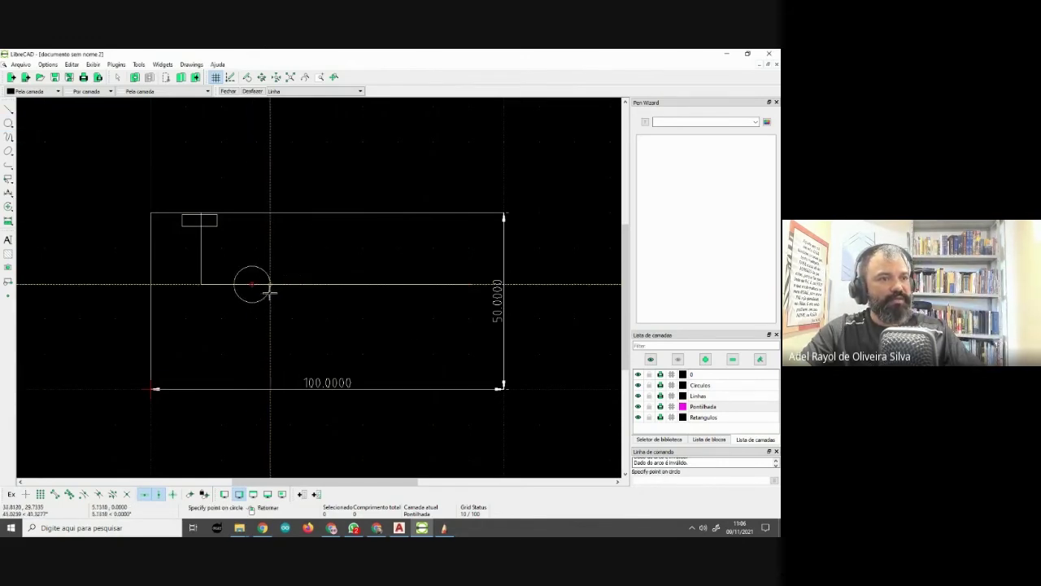
scroll(264, 290, "up", 4)
left_click(250, 288)
right_click(249, 288)
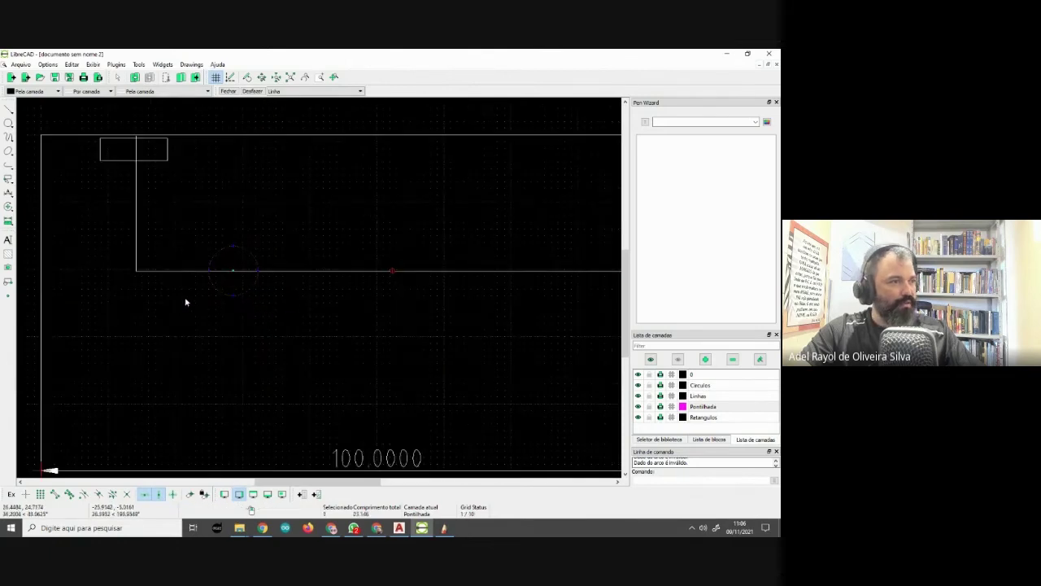
left_click(259, 257)
key("Delete")
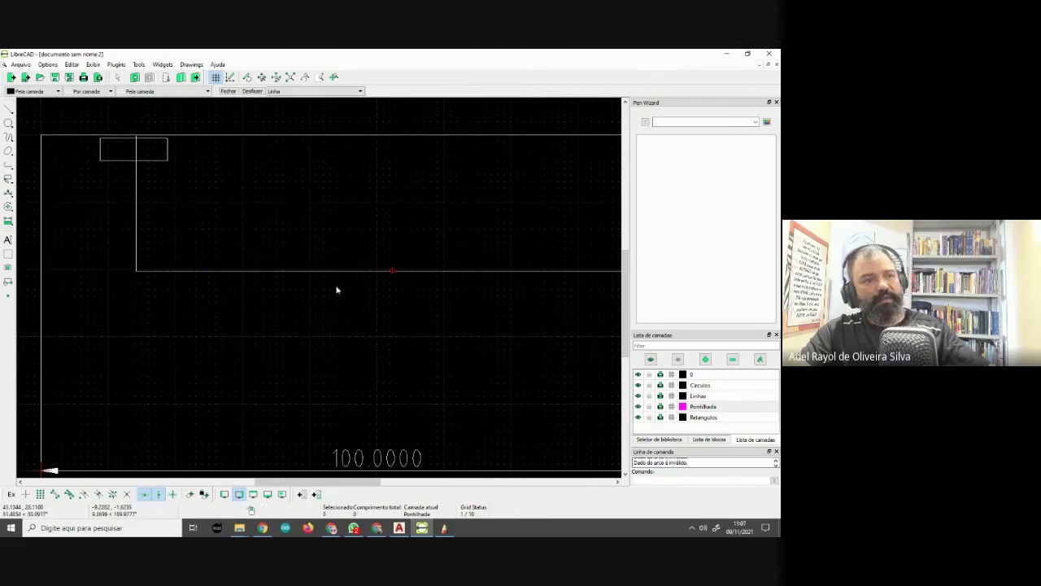
middle_click_drag(337, 291, 334, 327)
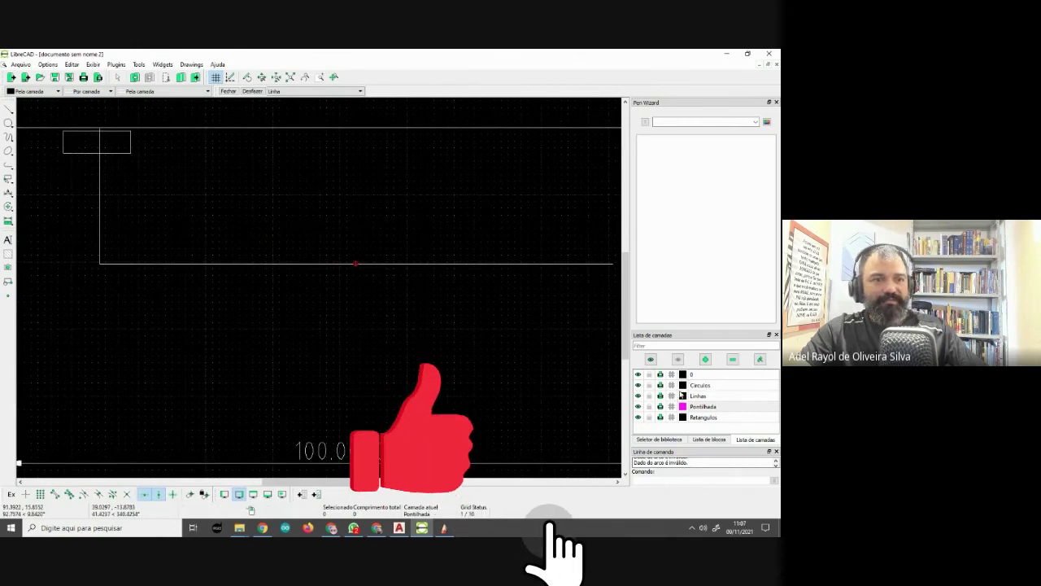
left_click(696, 405)
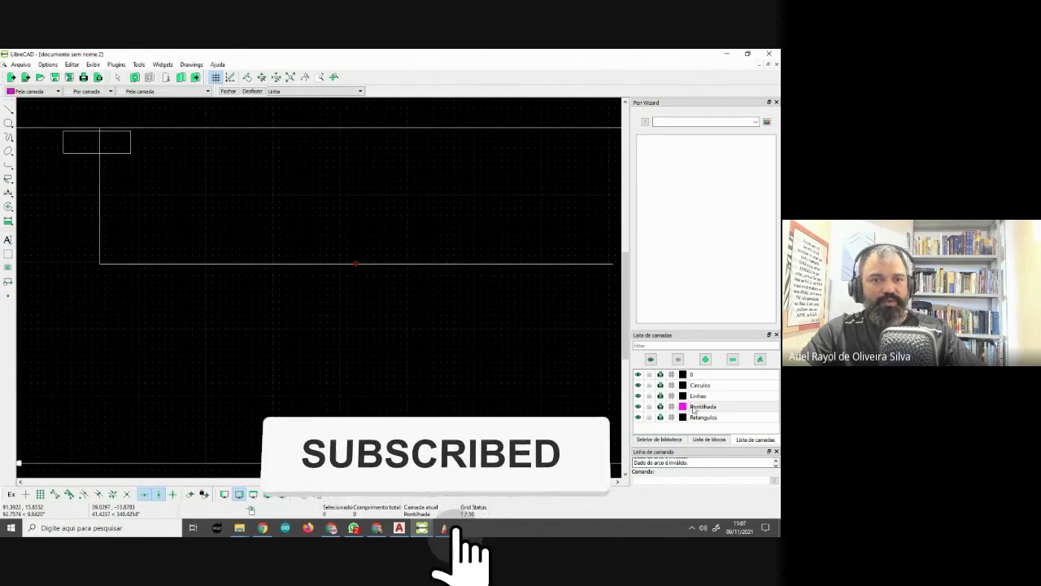
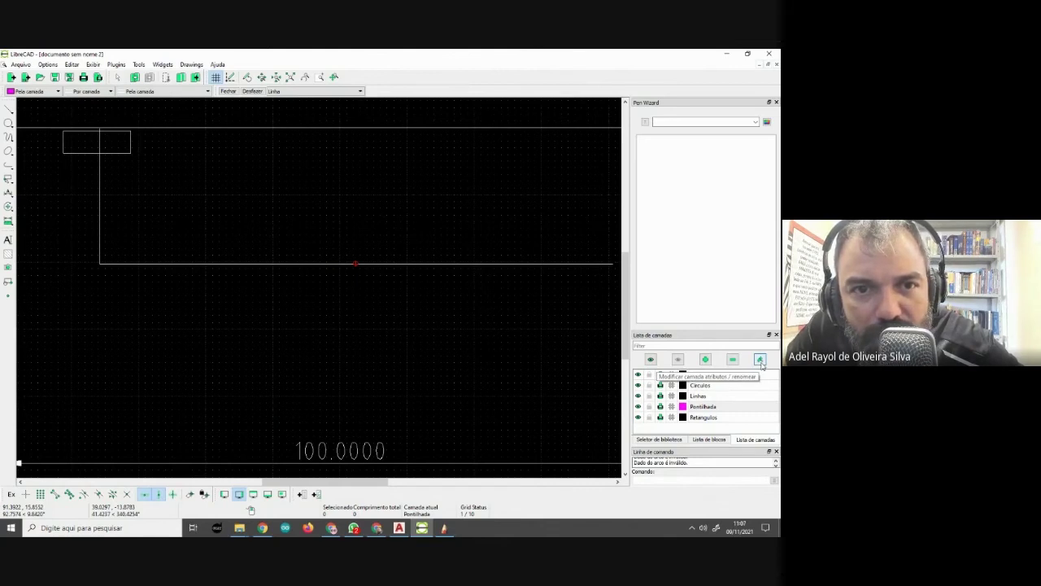
Rename the Pontilhada layer to Luminárias and change its colour from magenta to Ciano
left_click(760, 359)
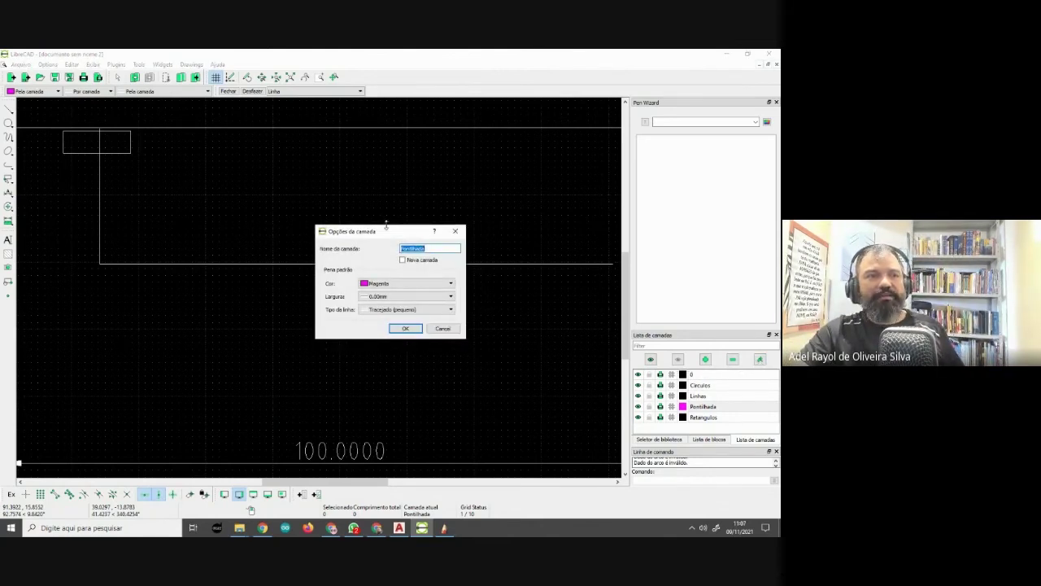
left_click_drag(386, 224, 358, 221)
type("Luminárias")
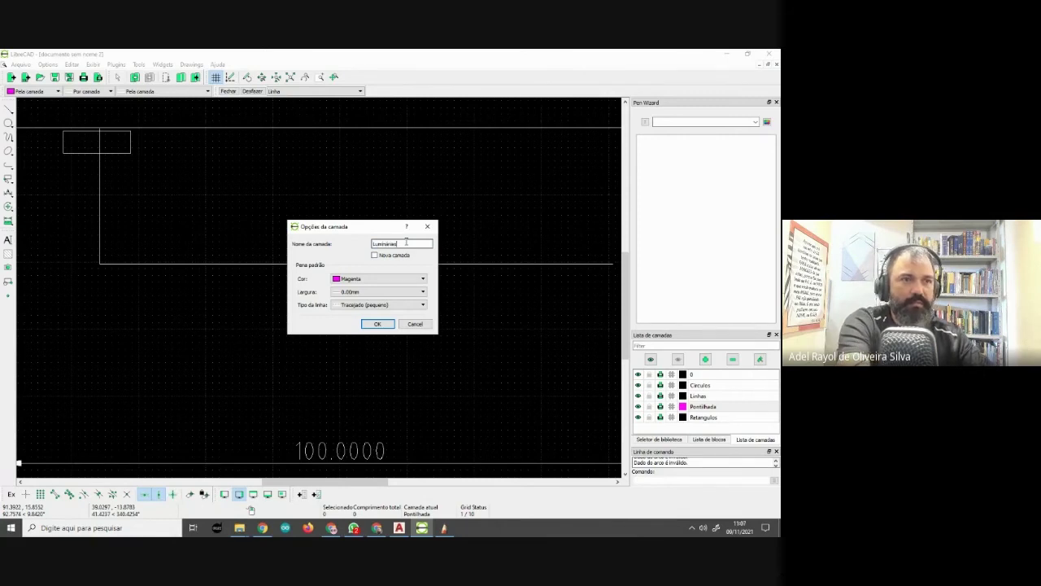
key("Return")
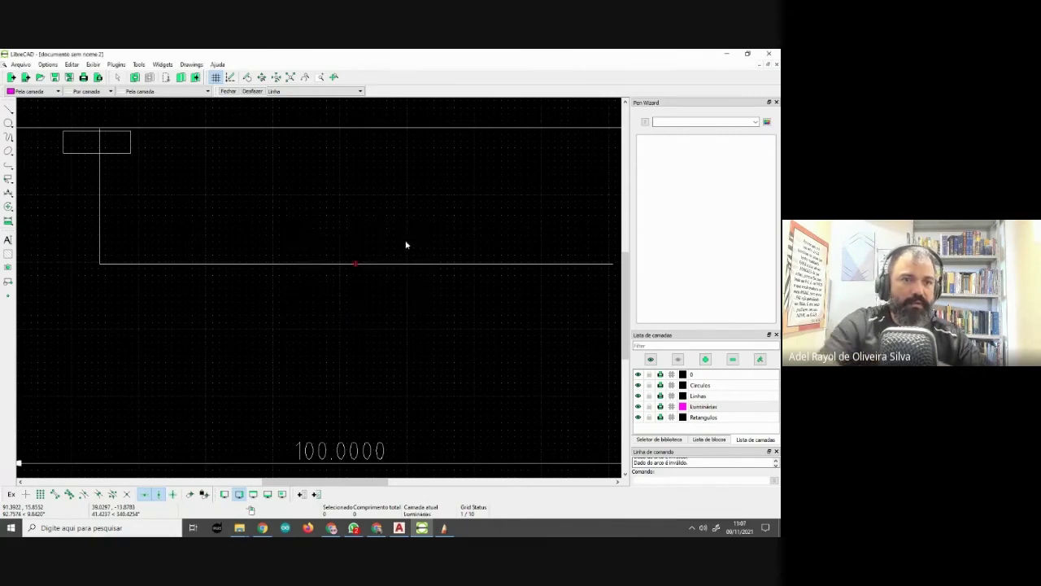
left_click(761, 358)
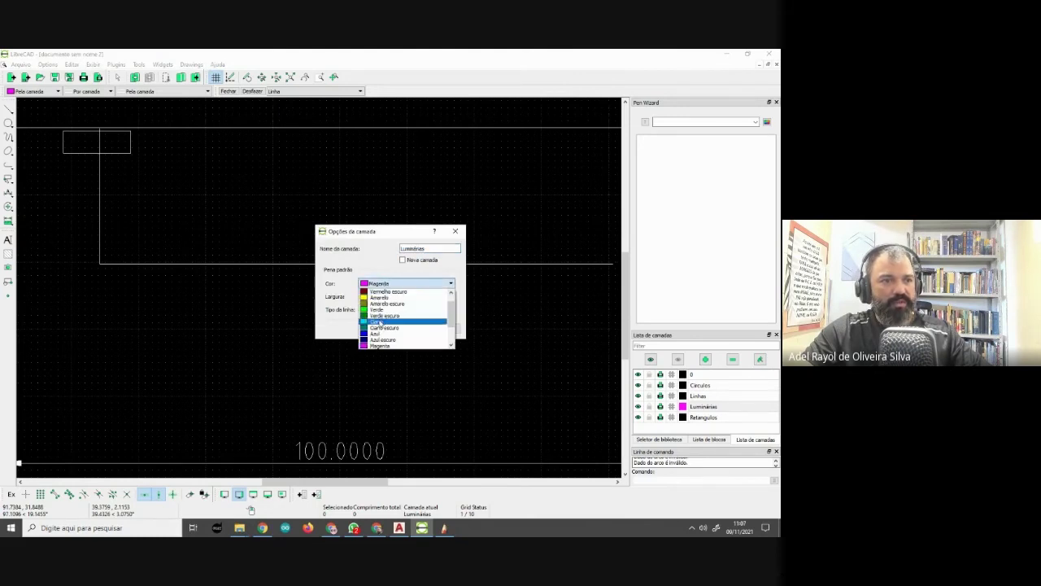
left_click(378, 323)
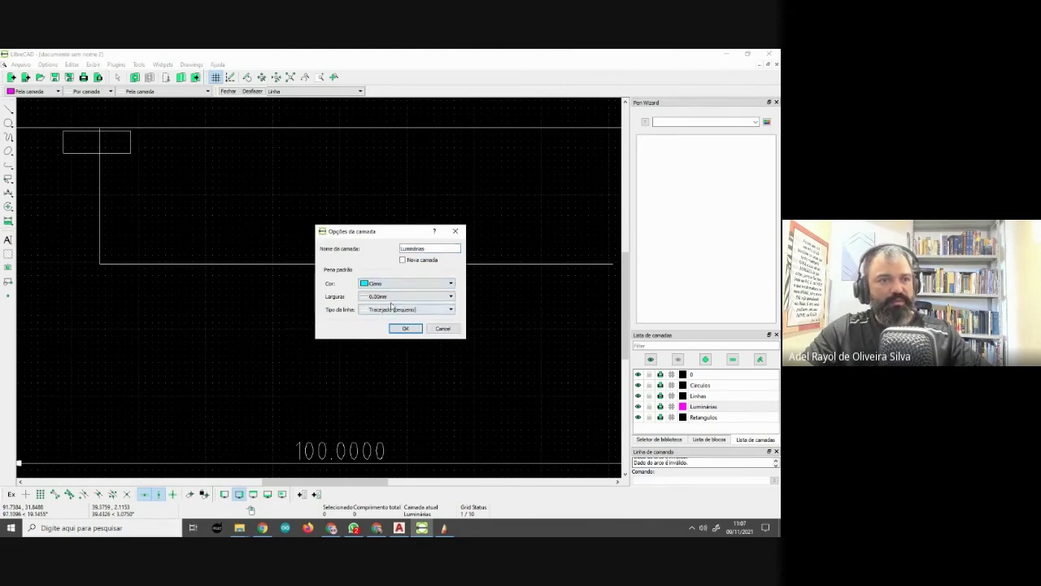
left_click(406, 329)
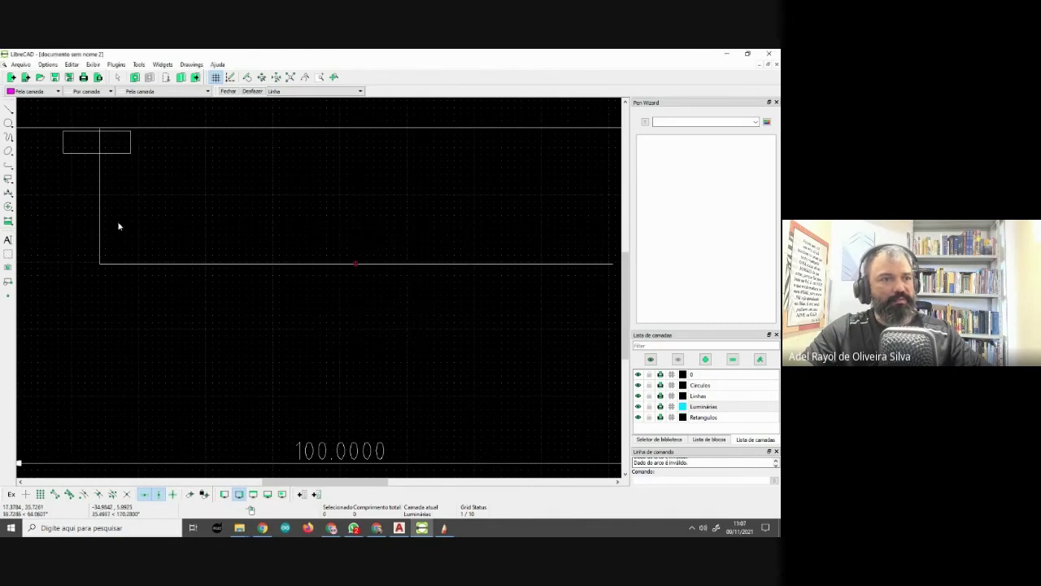
Draw the first two luminaire rectangles on the horizontal line with the Rectangle tool
left_click(9, 114)
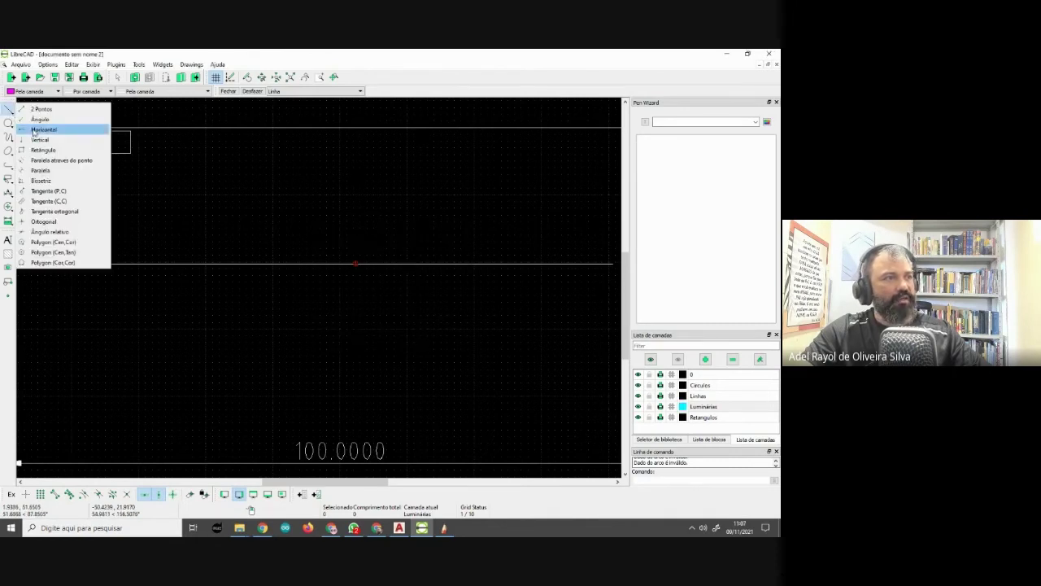
left_click(41, 149)
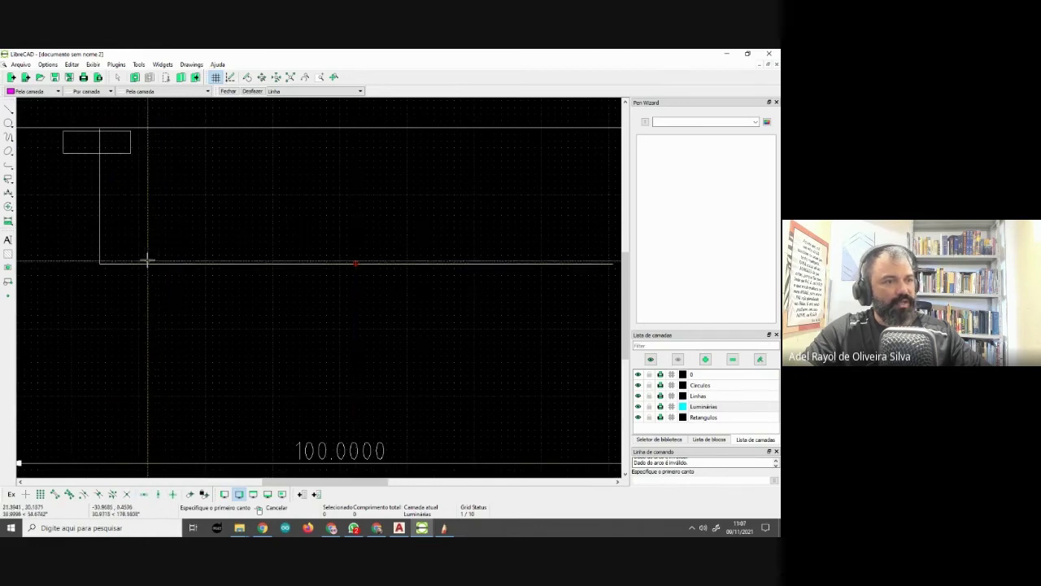
left_click(144, 257)
left_click(186, 274)
left_click(257, 257)
left_click(299, 274)
Add the third and fourth luminaire rectangles toward the line's right end and zoom out to the full frame
left_click(378, 253)
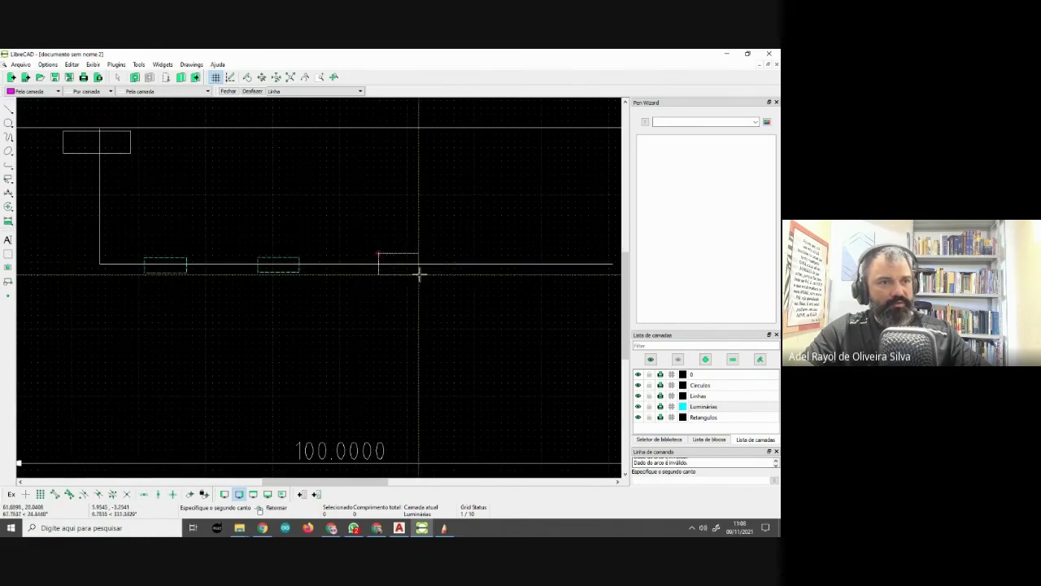
left_click(428, 274)
left_click(534, 246)
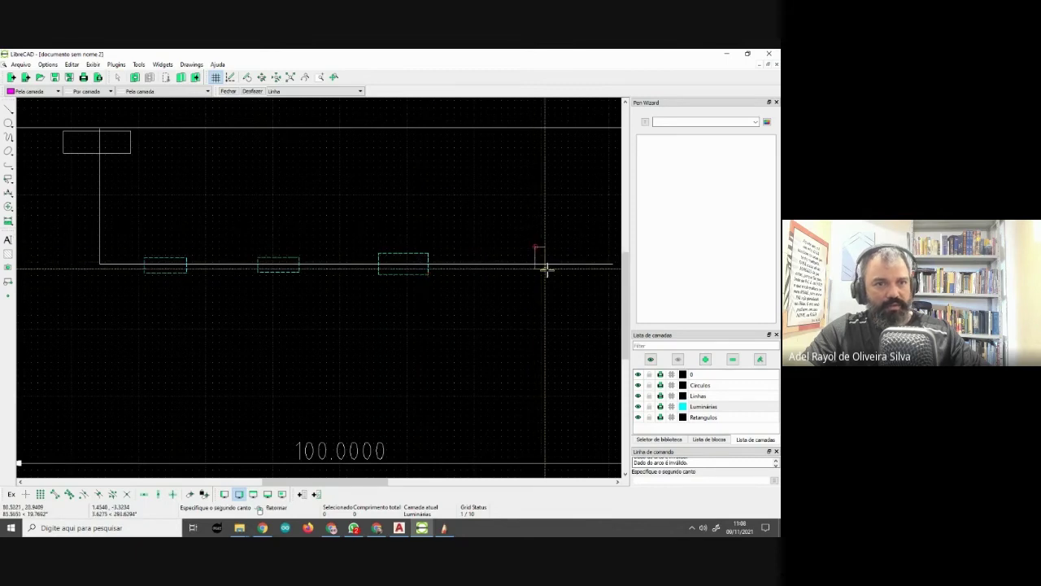
left_click(584, 276)
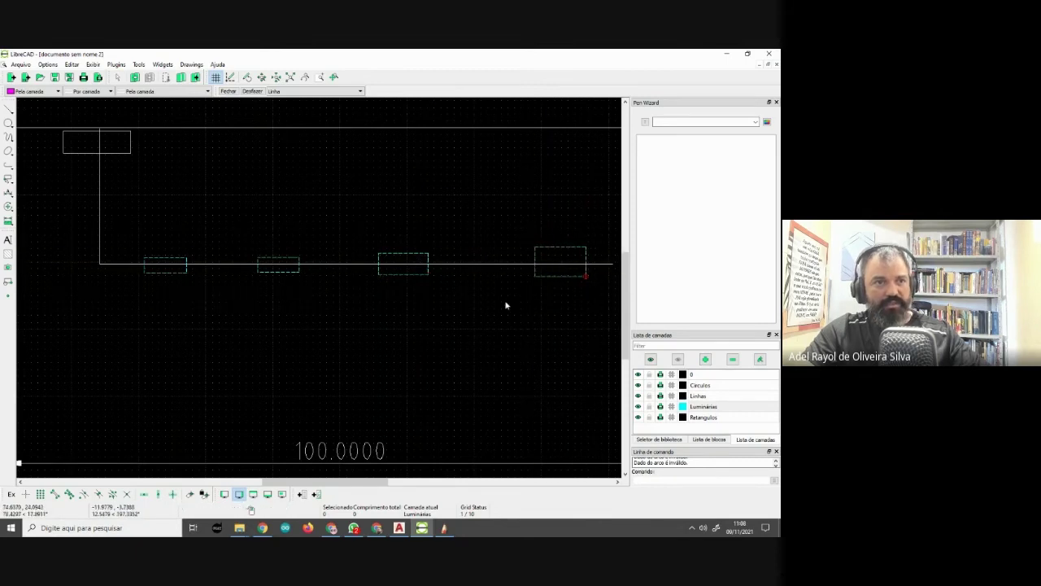
middle_click_drag(507, 302, 455, 305)
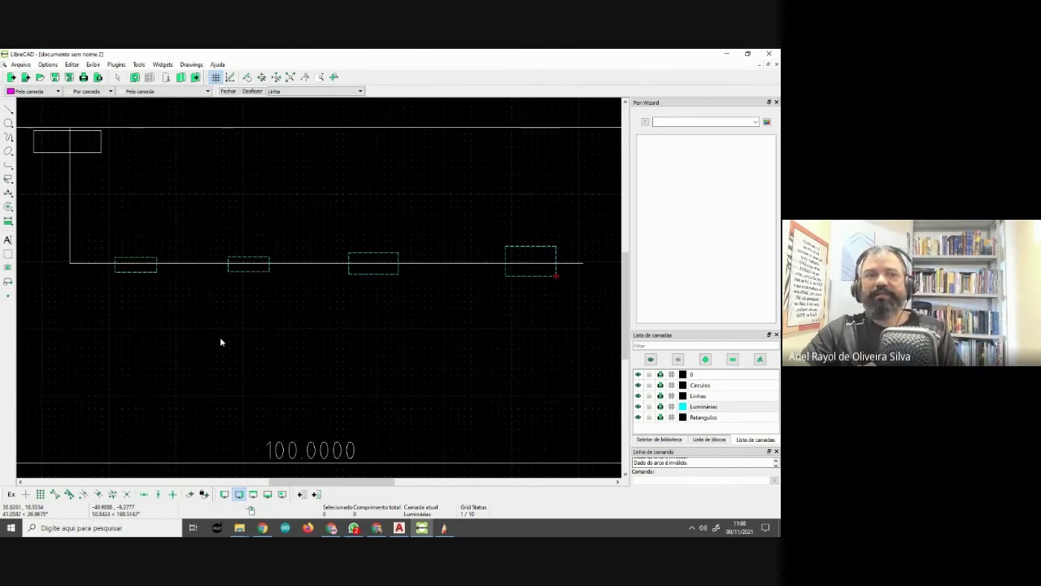
mouse_move(186, 331)
middle_mouse_down()
mouse_move(237, 326)
mouse_move(151, 295)
middle_mouse_up()
scroll(237, 326, "down", 1)
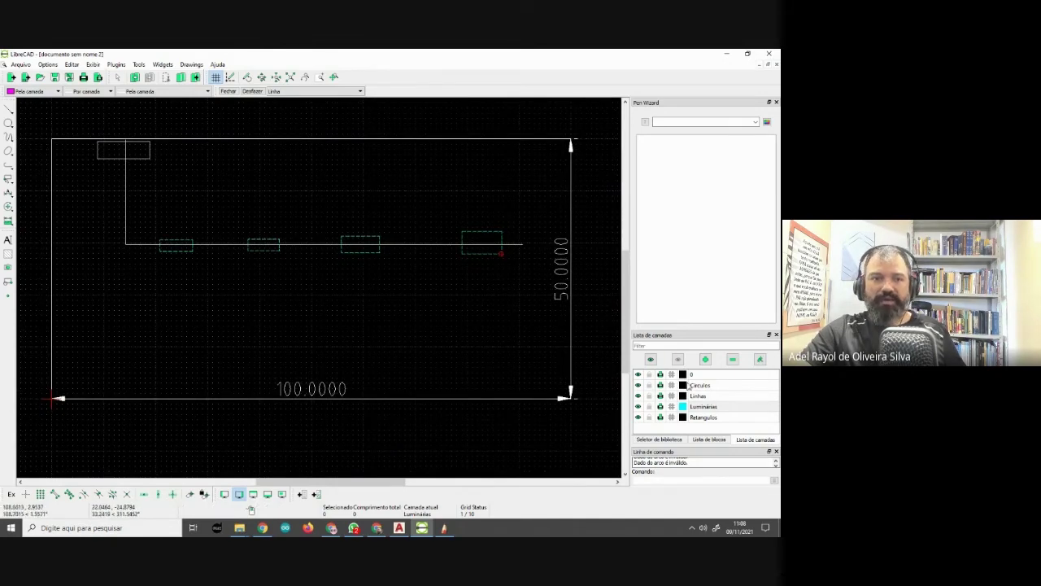
Create a Verde layer named Eletroduto, then select the old vertical and horizontal lines
left_click(705, 360)
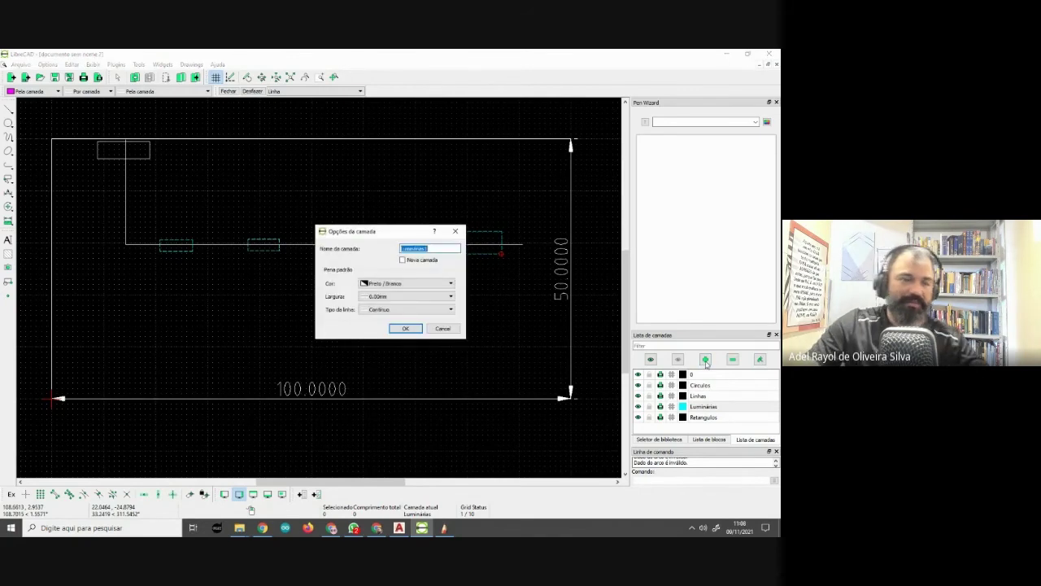
type("Eletroduto")
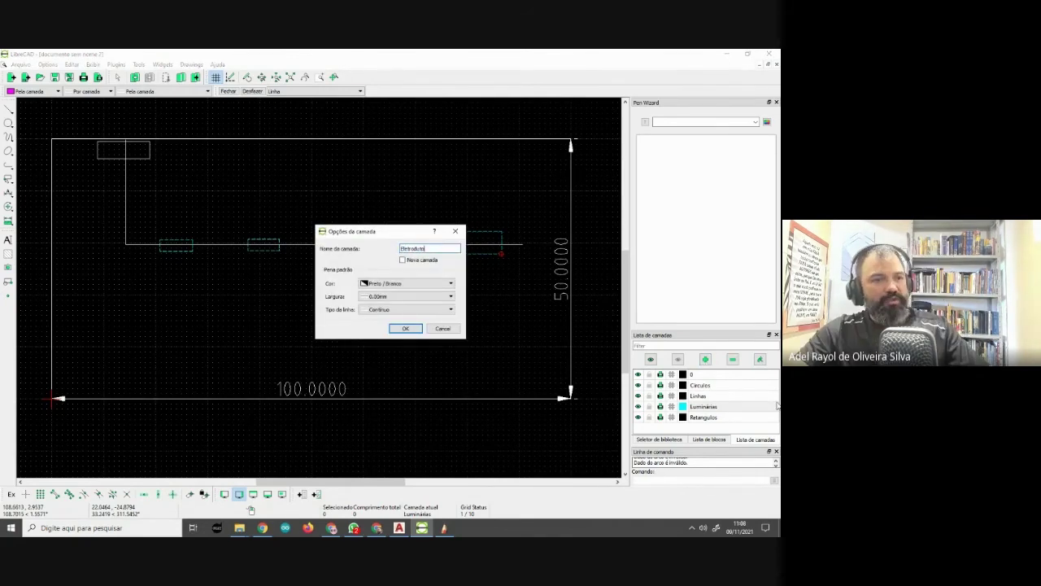
left_click(402, 283)
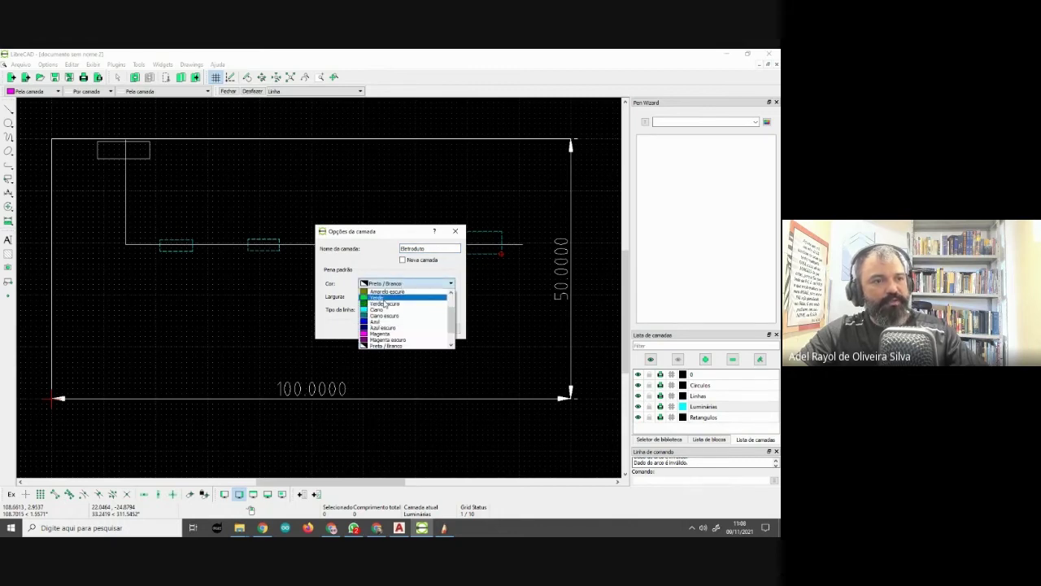
left_click(376, 298)
key("Return")
scroll(255, 314, "up", 2)
scroll(719, 420, "down", 1)
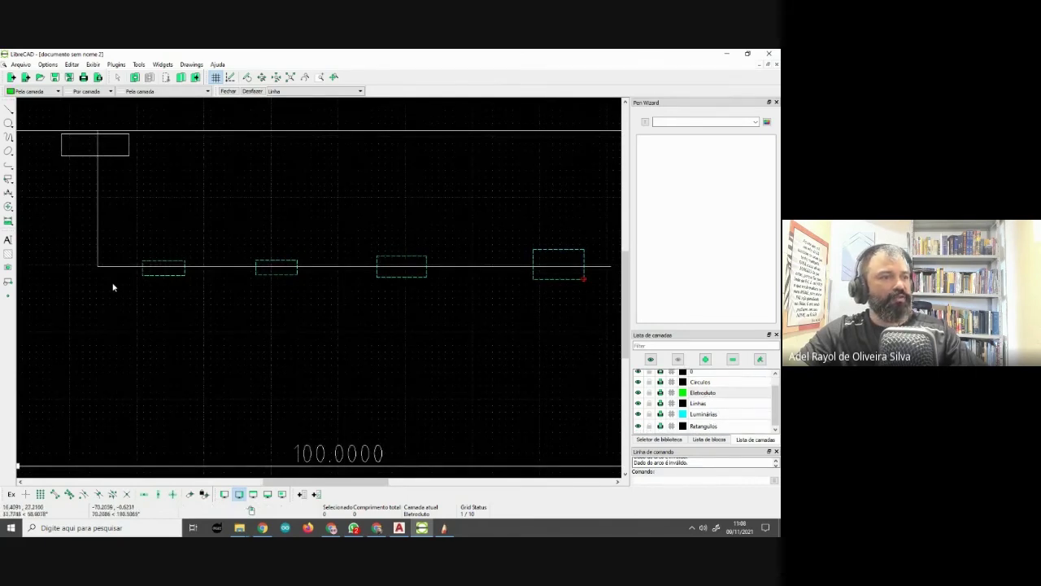
left_click_drag(114, 286, 94, 254)
Delete the old lines and draw green conduit down to the luminaires and across to the last one
key("Delete")
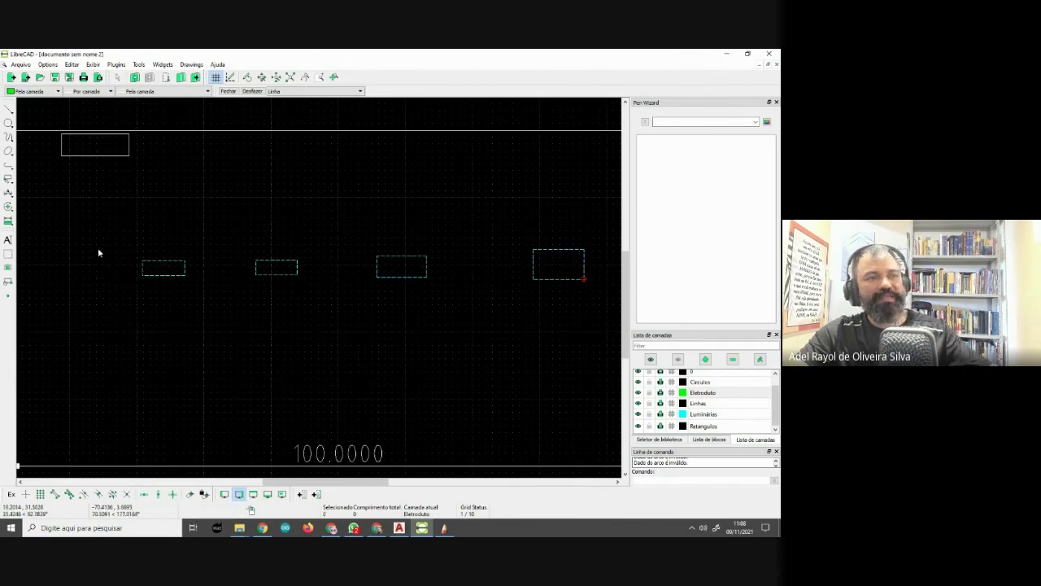
left_click(8, 111)
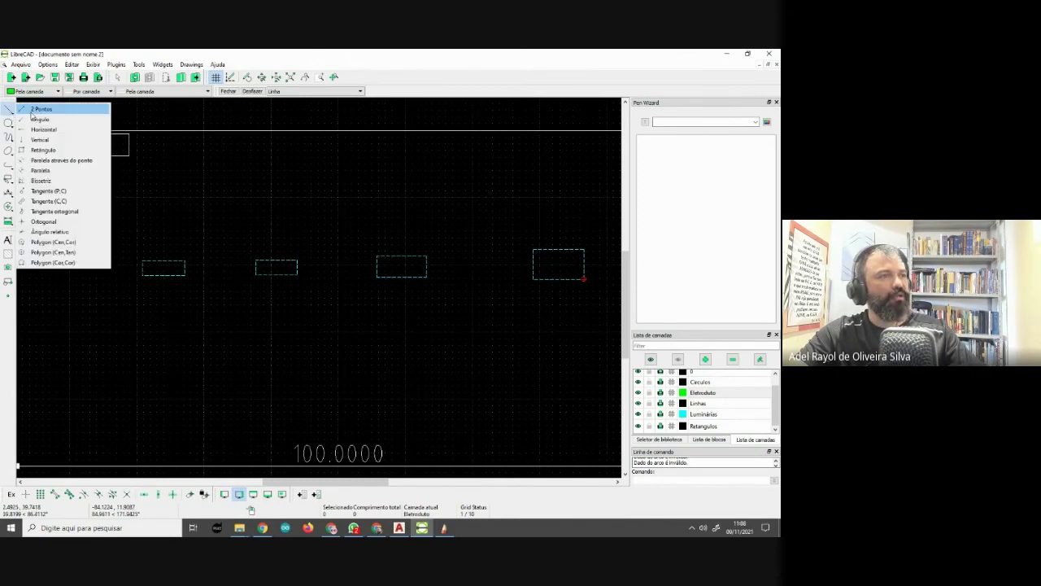
left_click(36, 109)
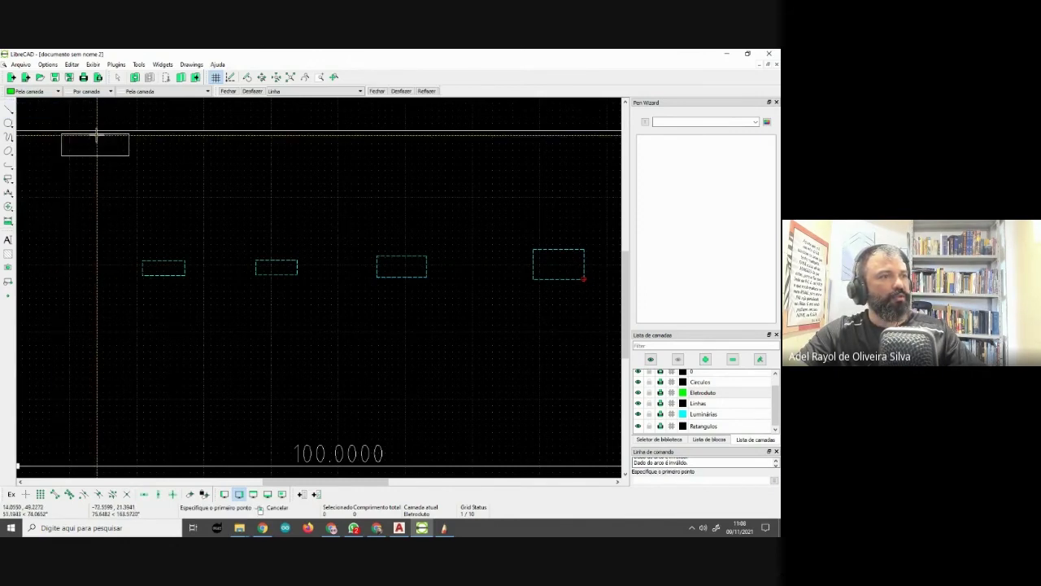
left_click(97, 135)
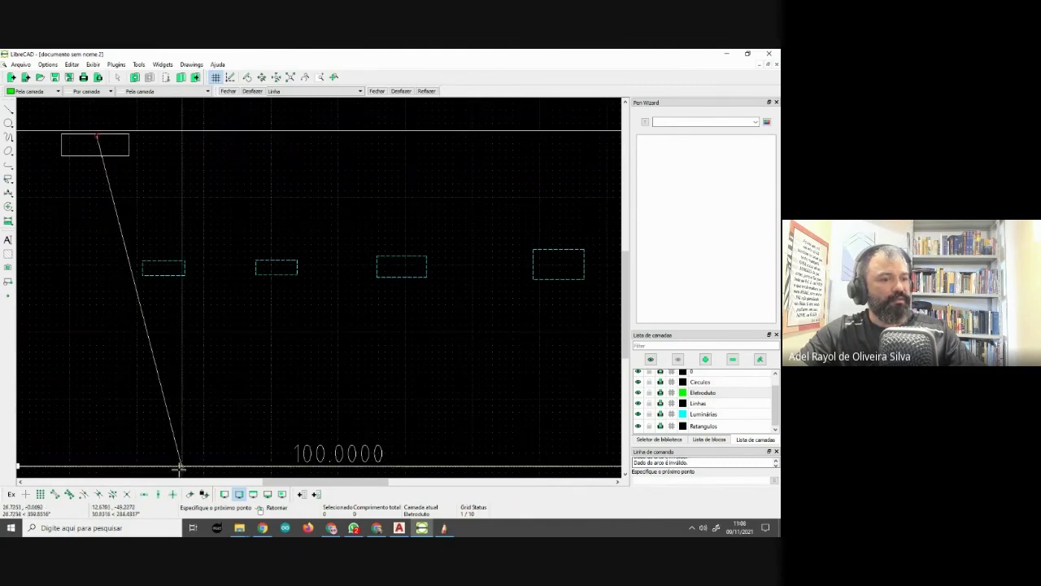
left_click(145, 493)
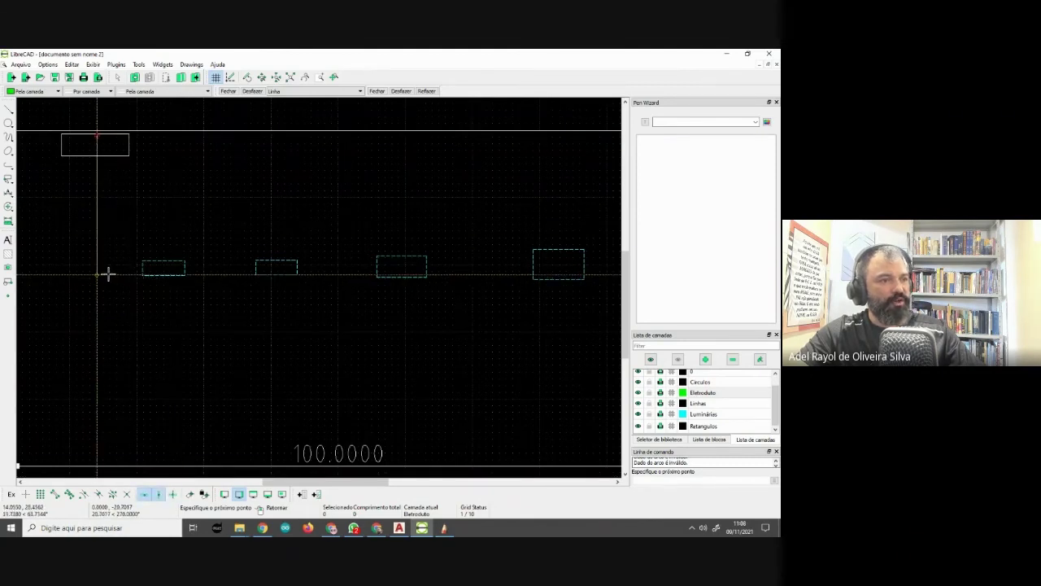
left_click(104, 268)
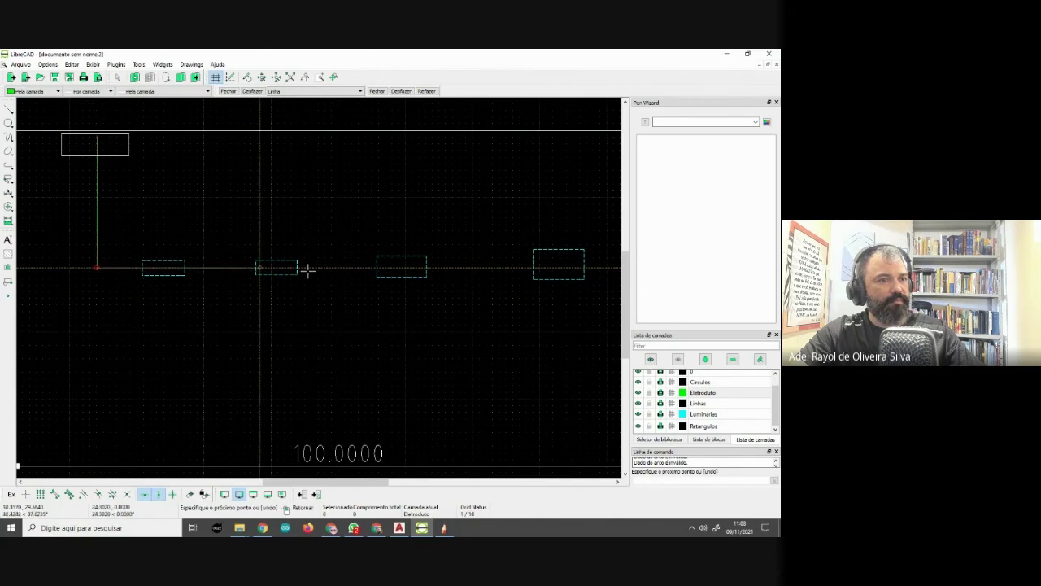
left_click(565, 267)
key("Escape")
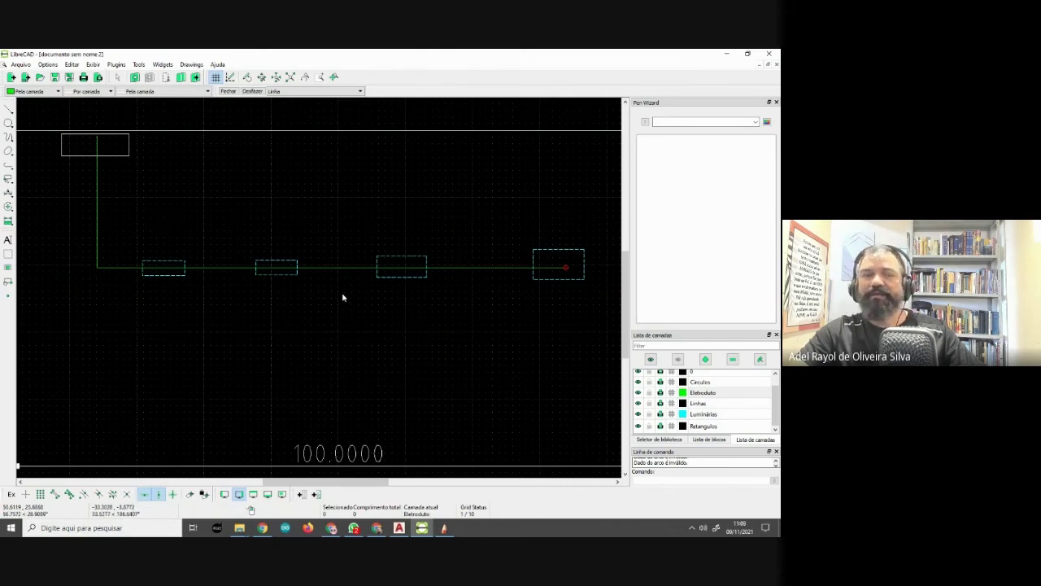
Draw a vertical conduit riser from the first luminaire up to the top wall
middle_click_drag(165, 205, 196, 264)
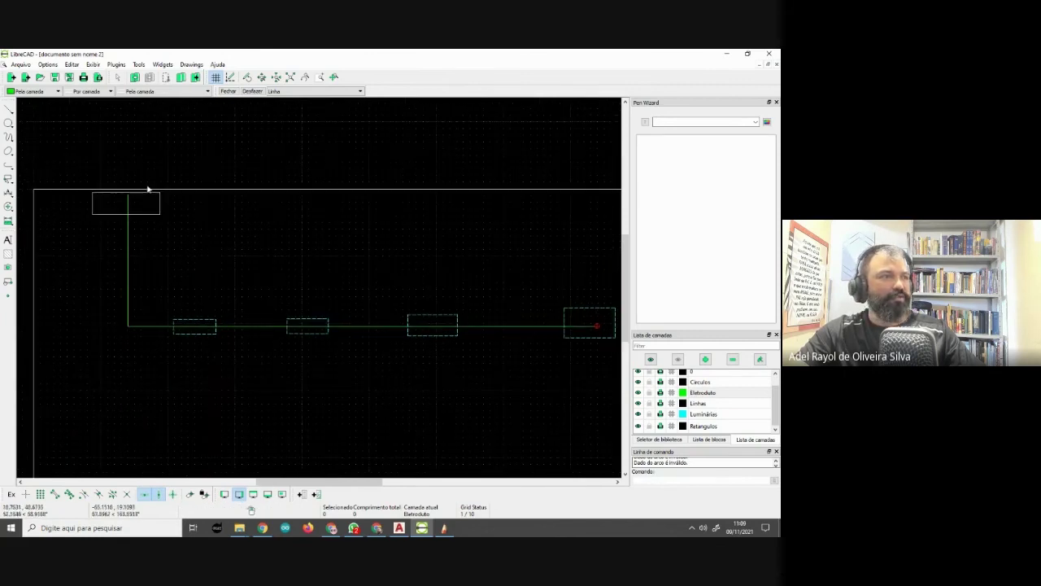
left_click(9, 109)
left_click(37, 107)
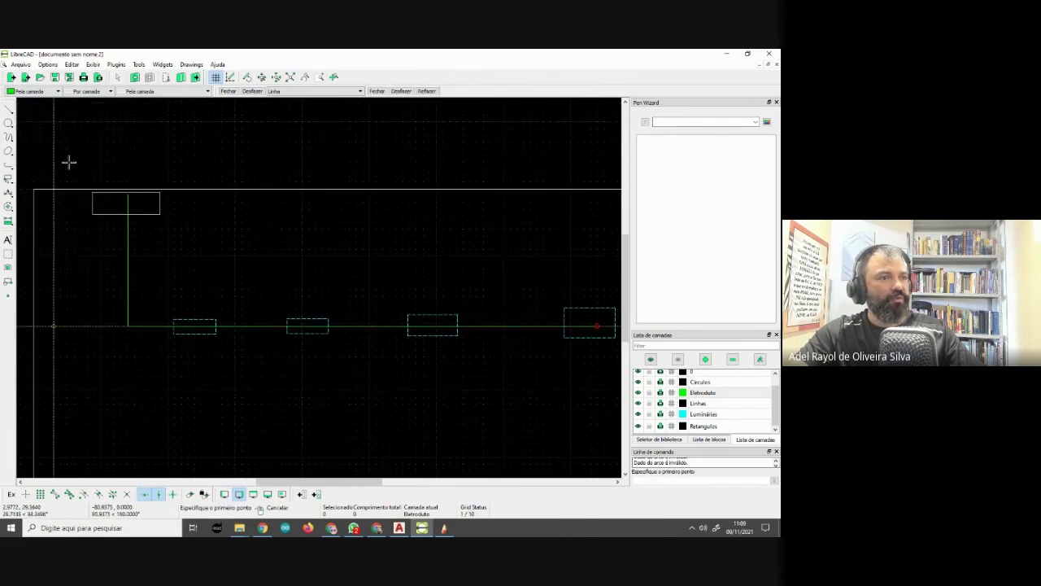
left_click(200, 325)
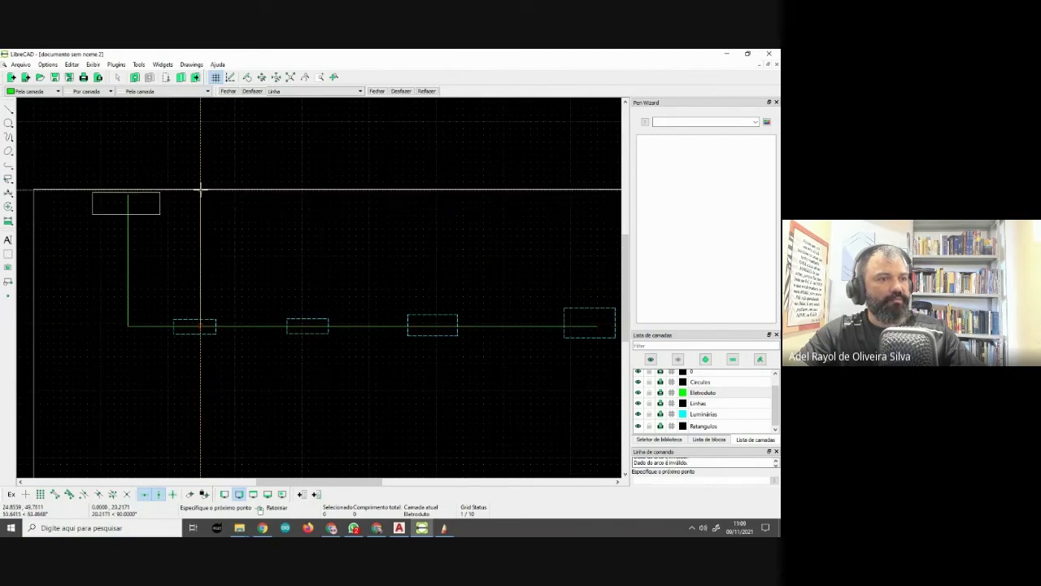
left_click(200, 190)
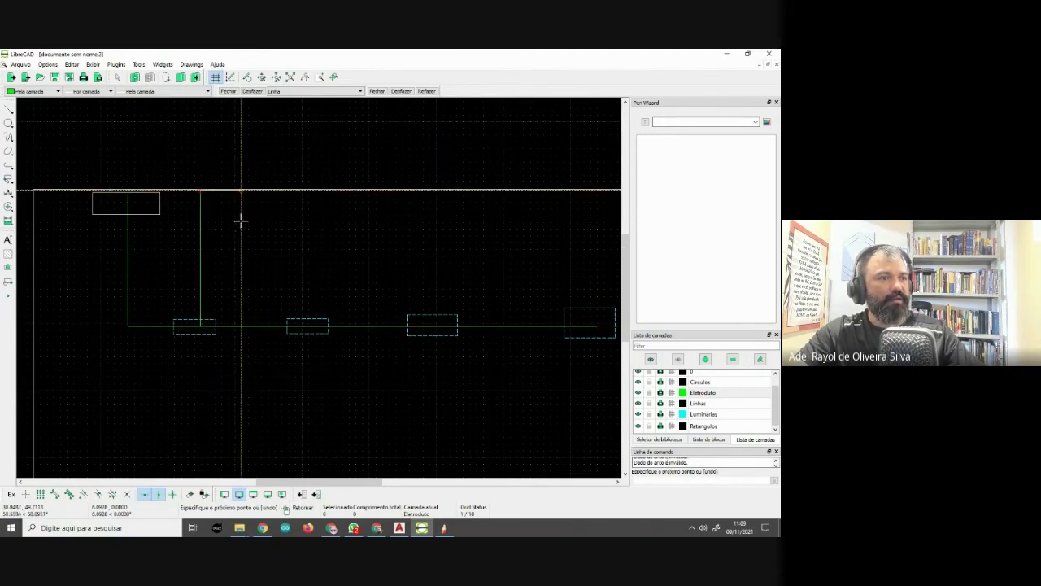
key("Escape")
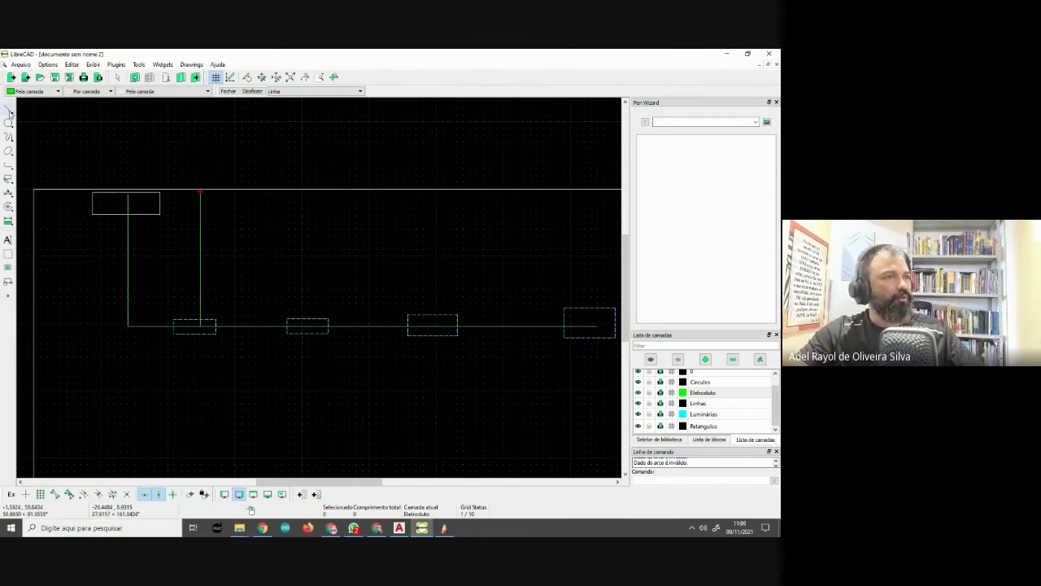
Make Circulos the current layer and draw a small centre-point switch circle below the top wall
left_click(9, 122)
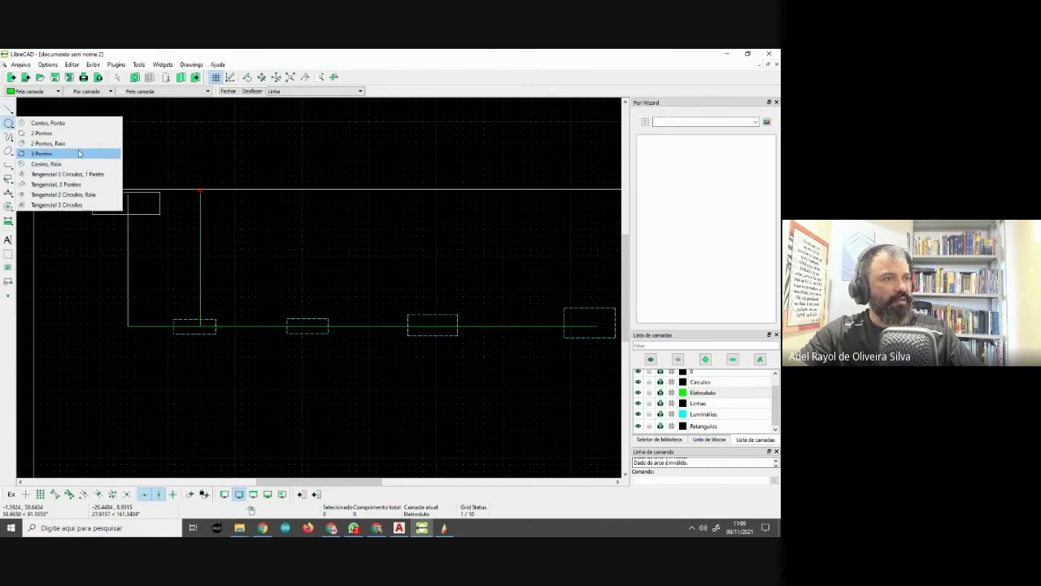
left_click(76, 127)
left_click(231, 192)
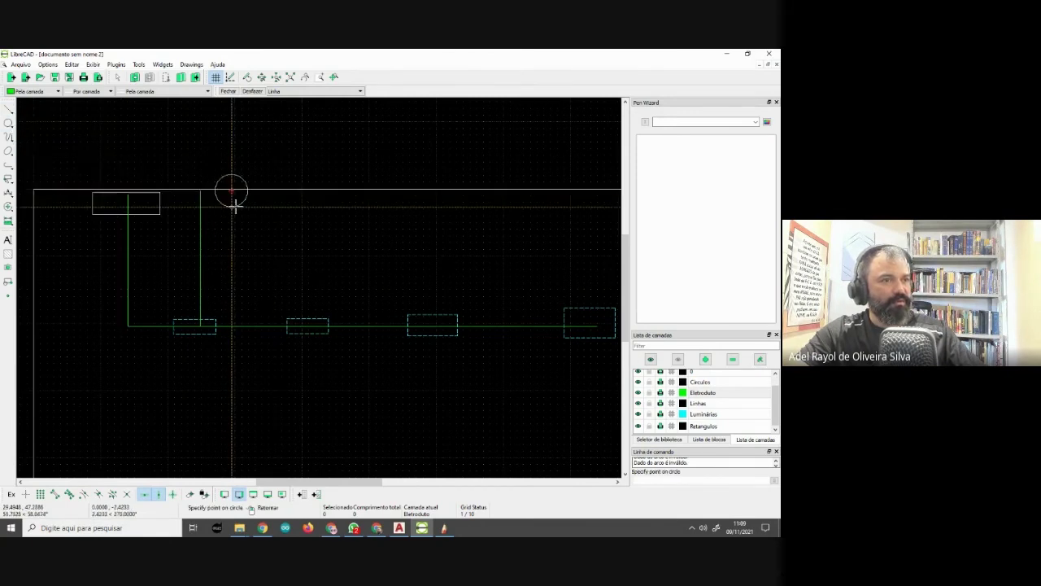
key("Escape")
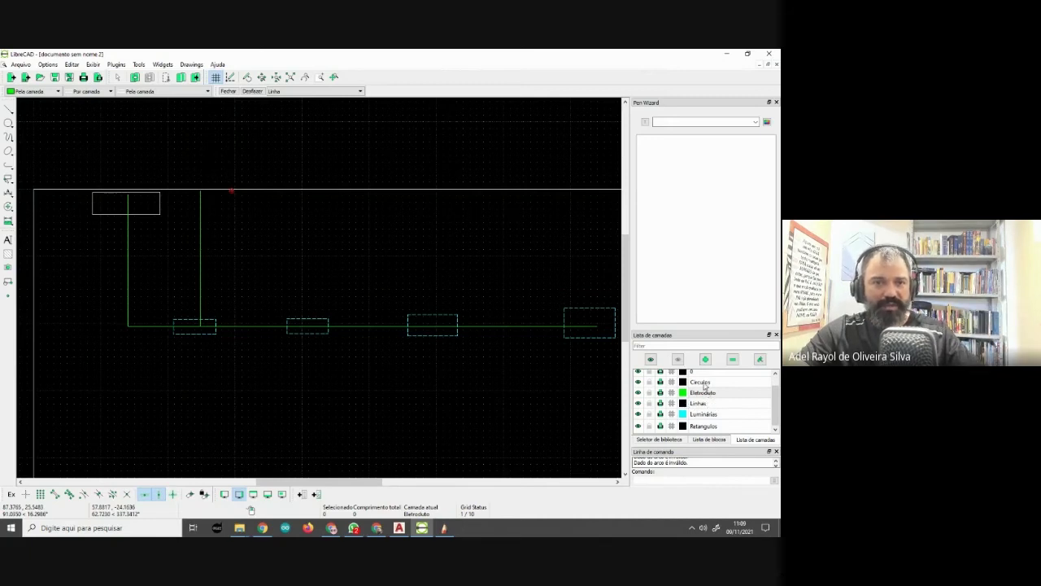
left_click(704, 382)
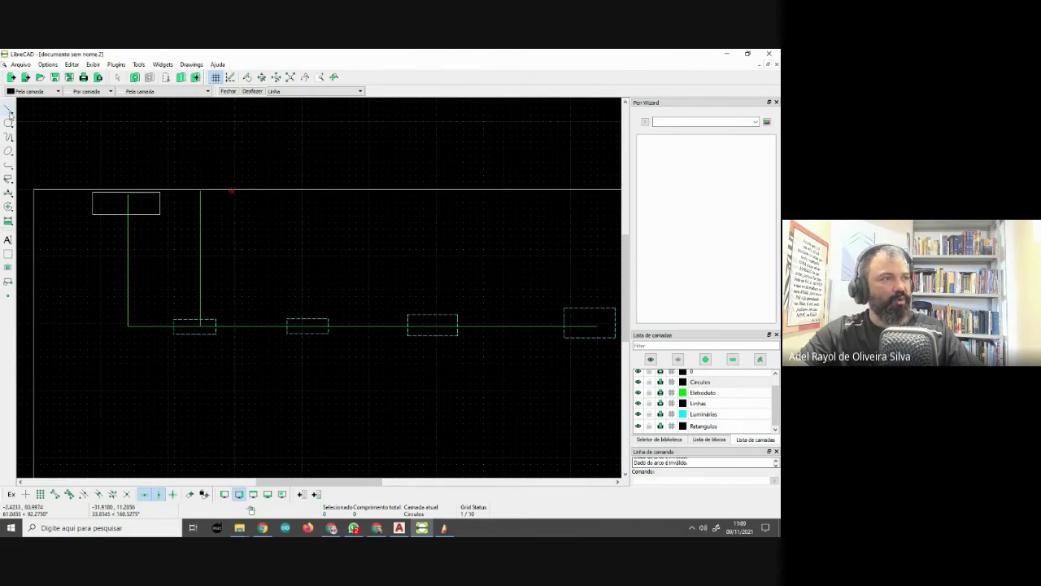
left_click(8, 122)
left_click(28, 121)
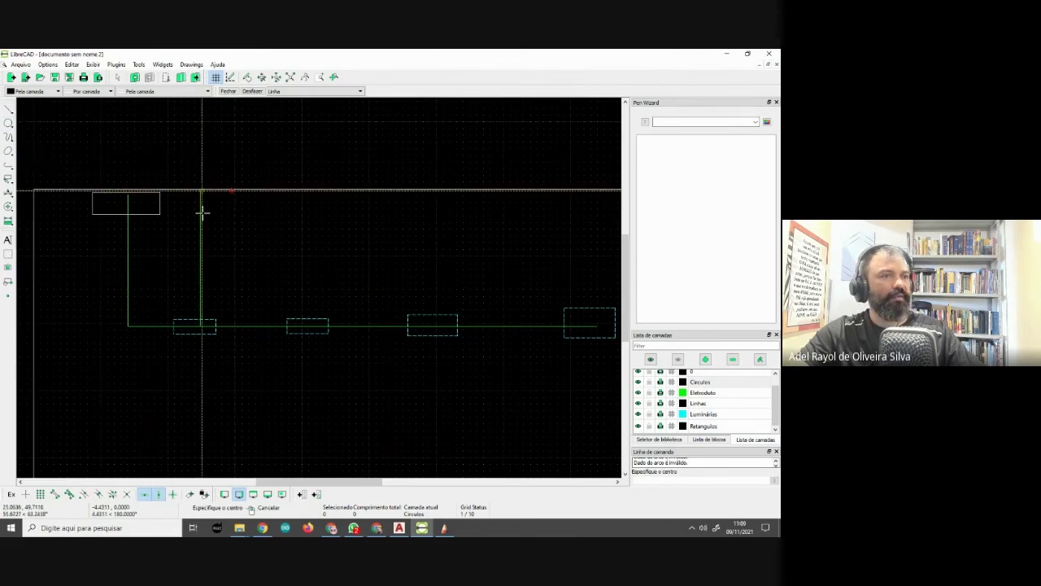
scroll(235, 203, "up", 2)
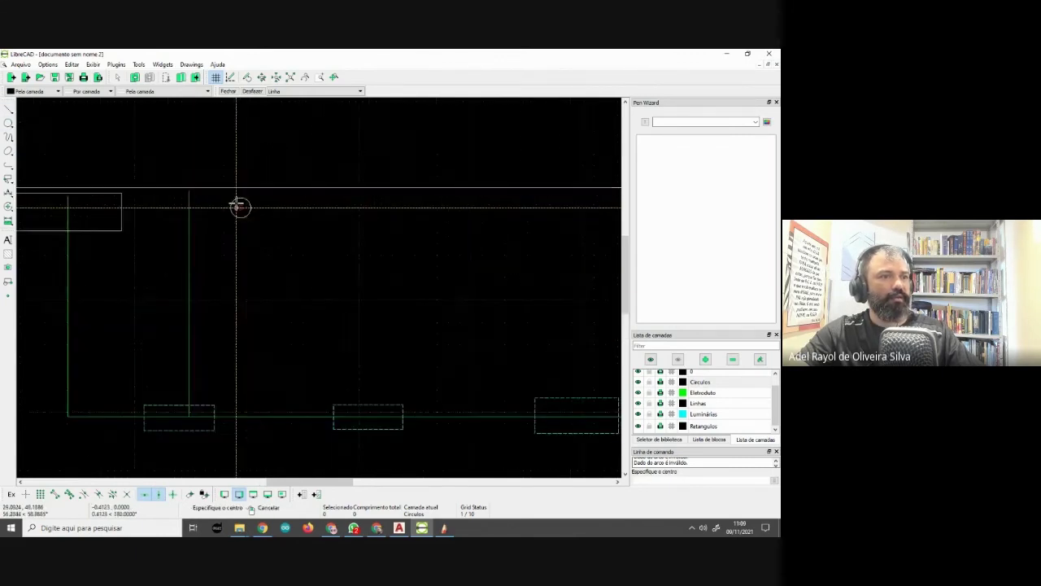
scroll(237, 204, "up", 1)
right_click(267, 241)
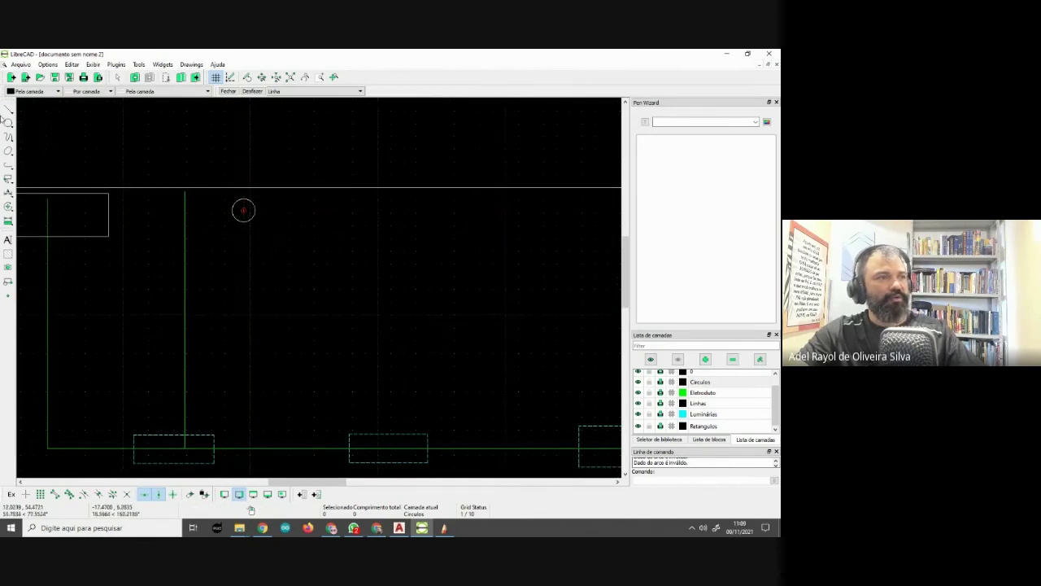
Draw a short line from the top wall toward the switch circle
left_click(8, 110)
left_click(36, 119)
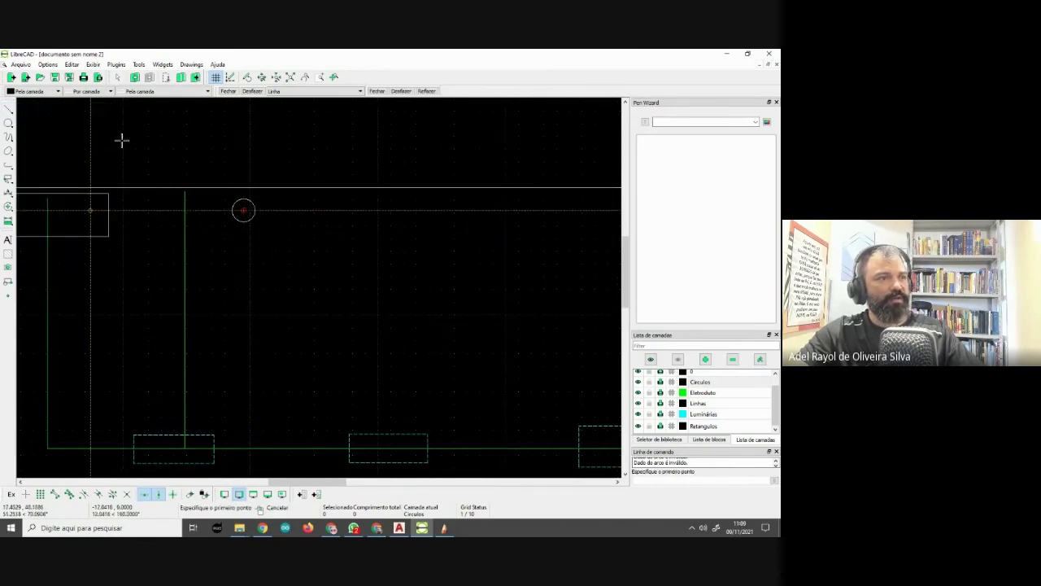
left_click(242, 187)
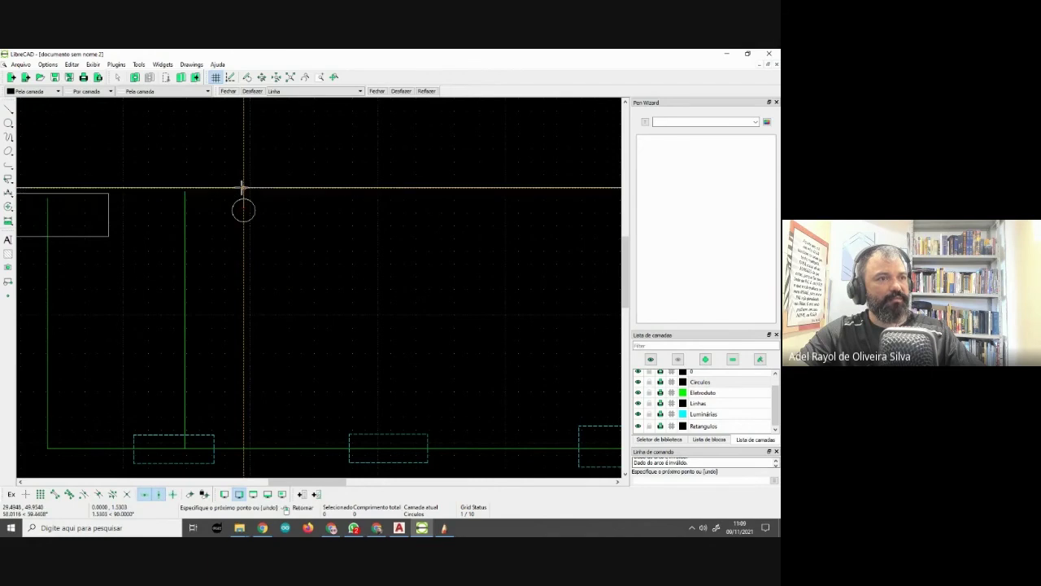
key("Escape")
middle_click_drag(314, 266, 274, 249)
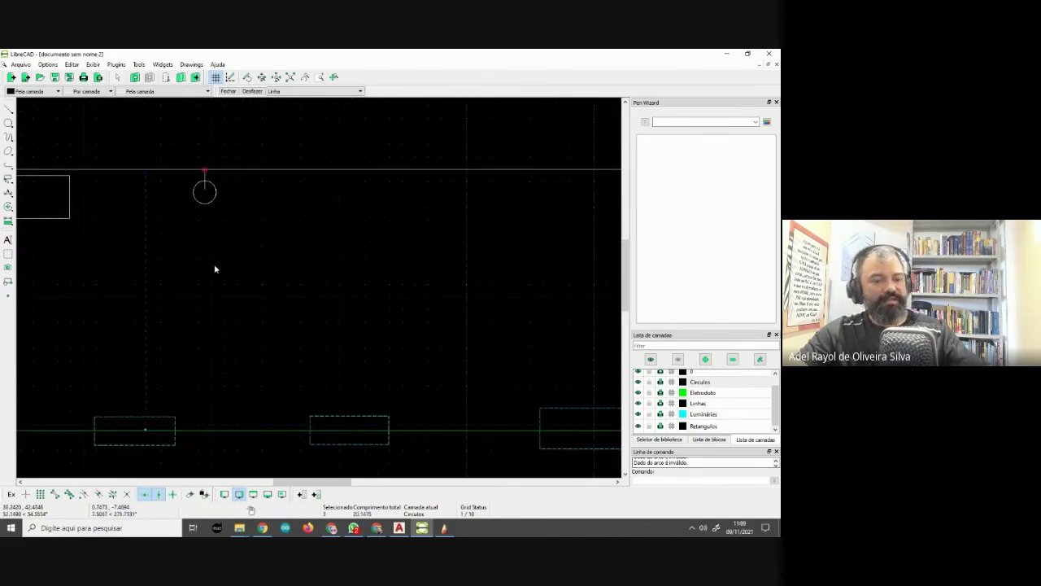
left_click(9, 138)
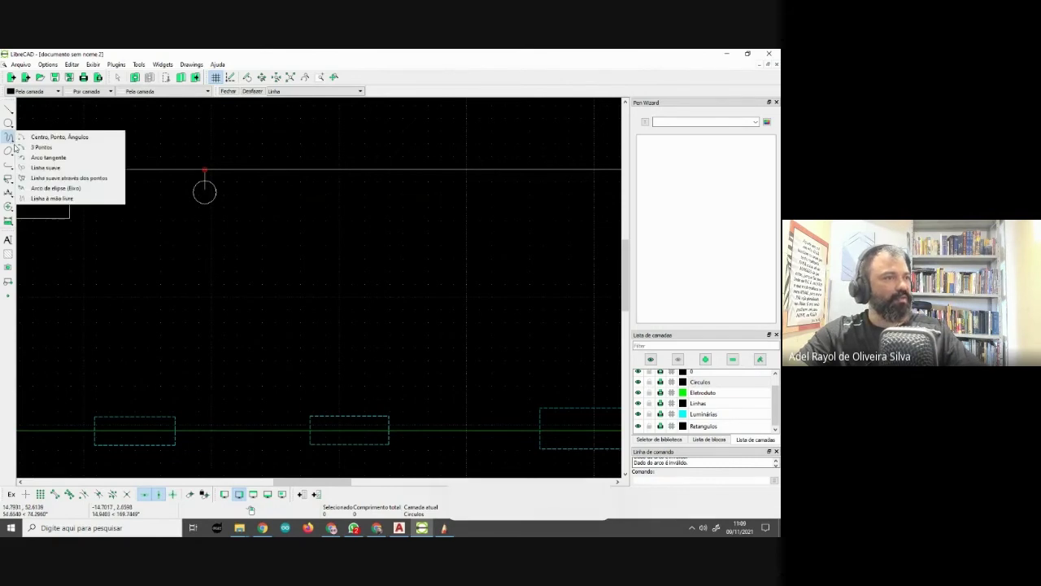
Draw a spline wire from the first luminaire through two control points up to the switch circle
left_click(82, 169)
left_click(135, 430)
left_click(147, 350)
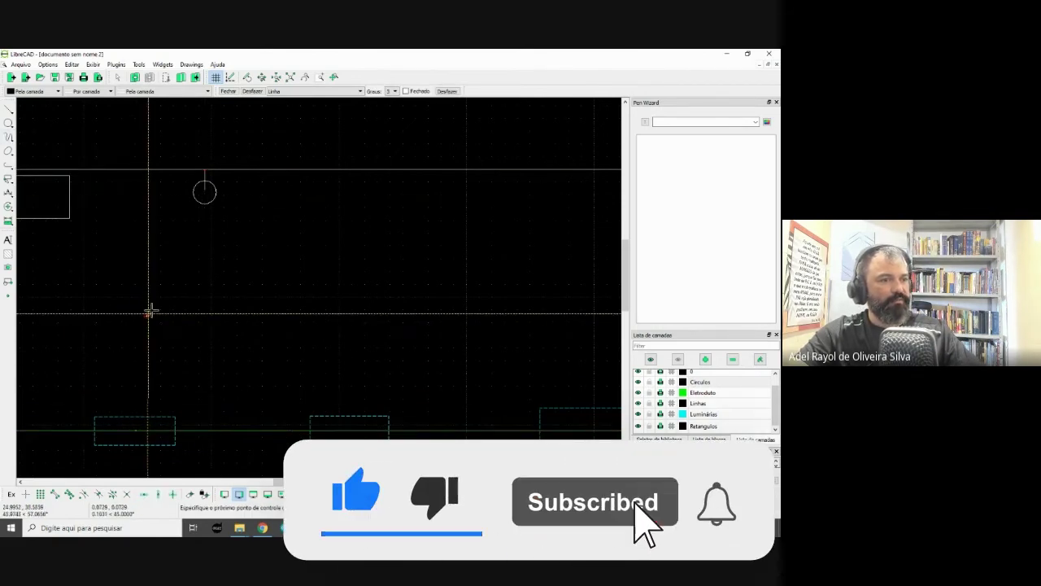
left_click(204, 280)
left_click(204, 170)
right_click(205, 171)
scroll(339, 358, "down", 1)
scroll(309, 358, "down", 2)
middle_click_drag(274, 348, 218, 292)
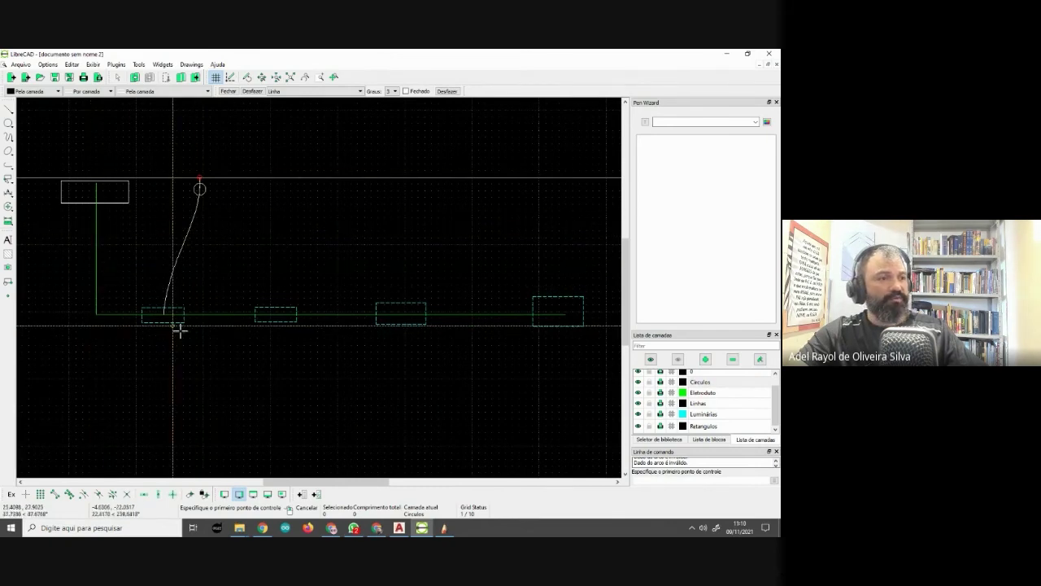
scroll(203, 337, "up", 5)
mouse_move(214, 328)
middle_mouse_down()
mouse_move(264, 319)
mouse_move(247, 336)
middle_mouse_up()
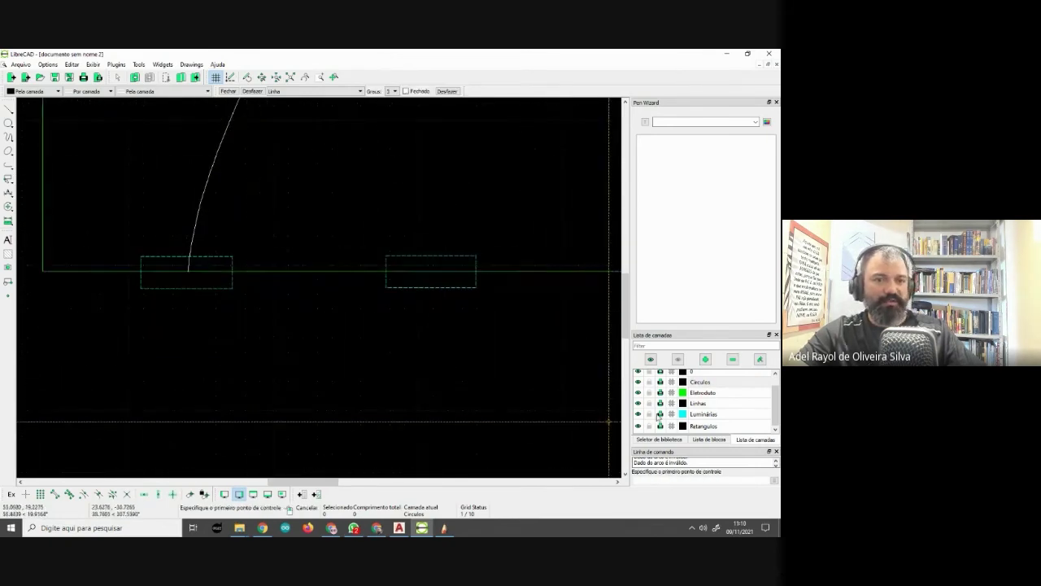
left_click(705, 361)
type("Ca")
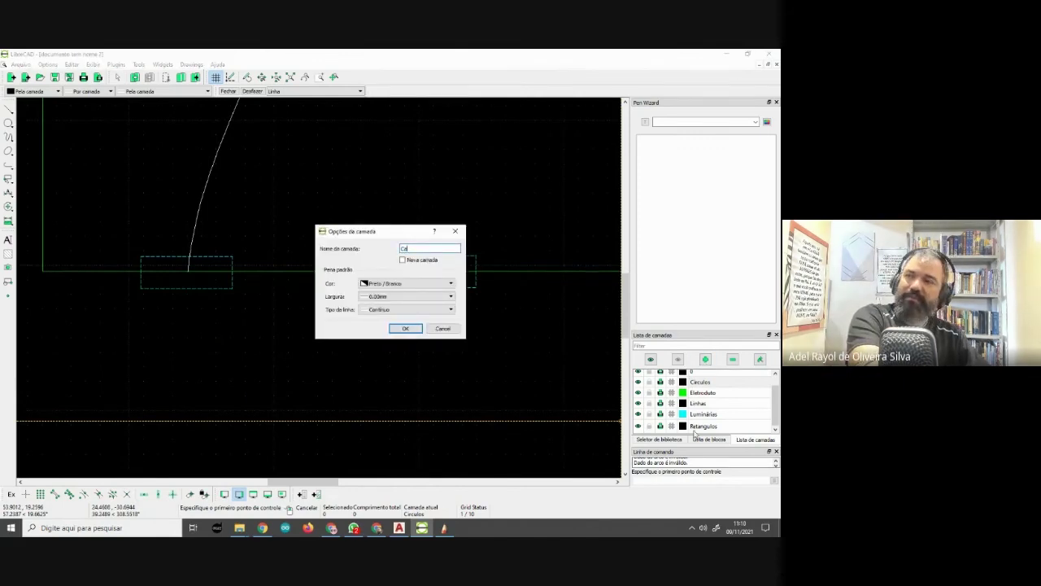
Name the new layer Cabos, give it Magenta colour, and confirm
type("bos")
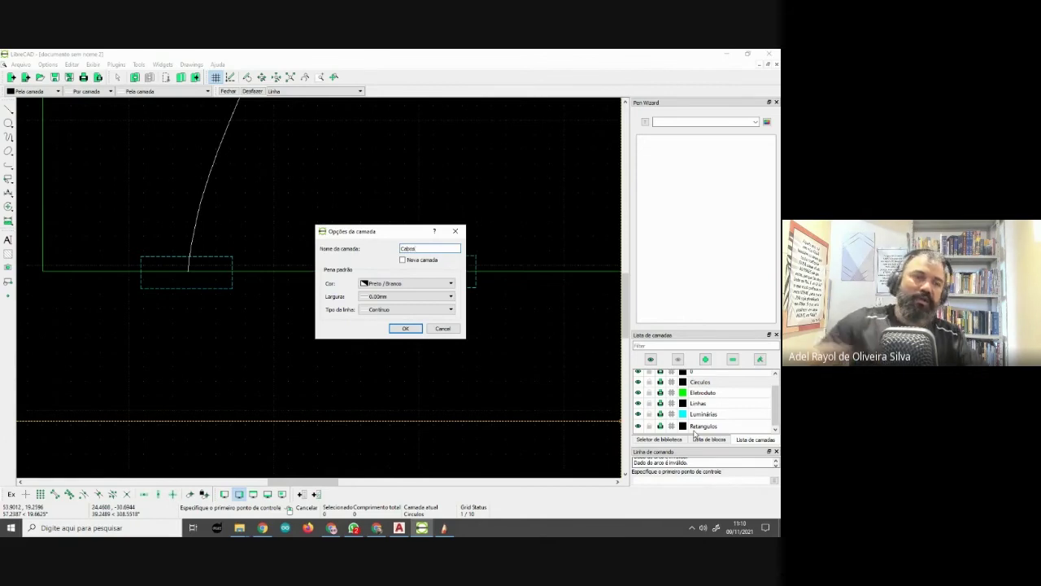
left_click(447, 282)
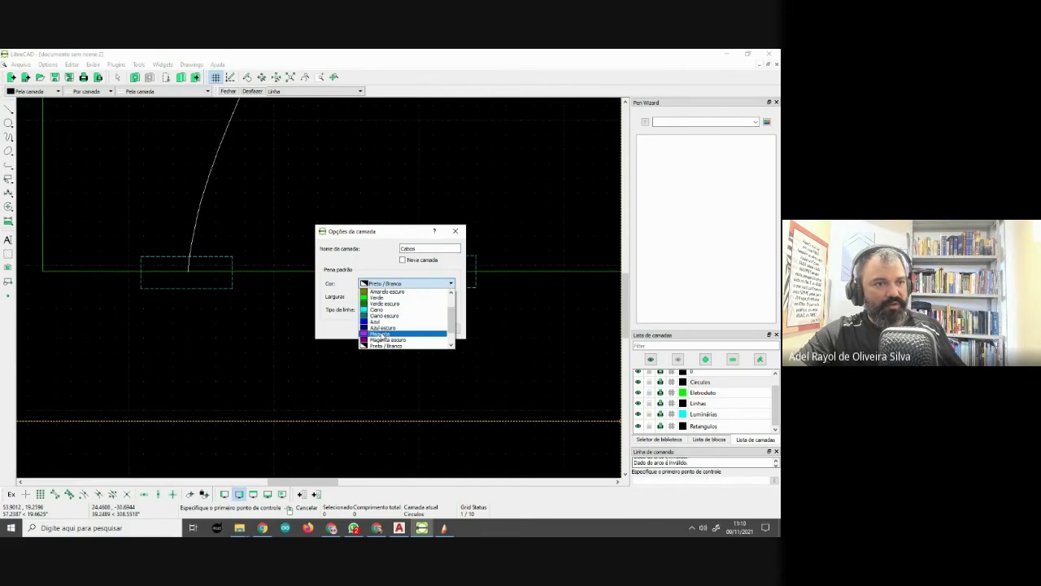
left_click(398, 333)
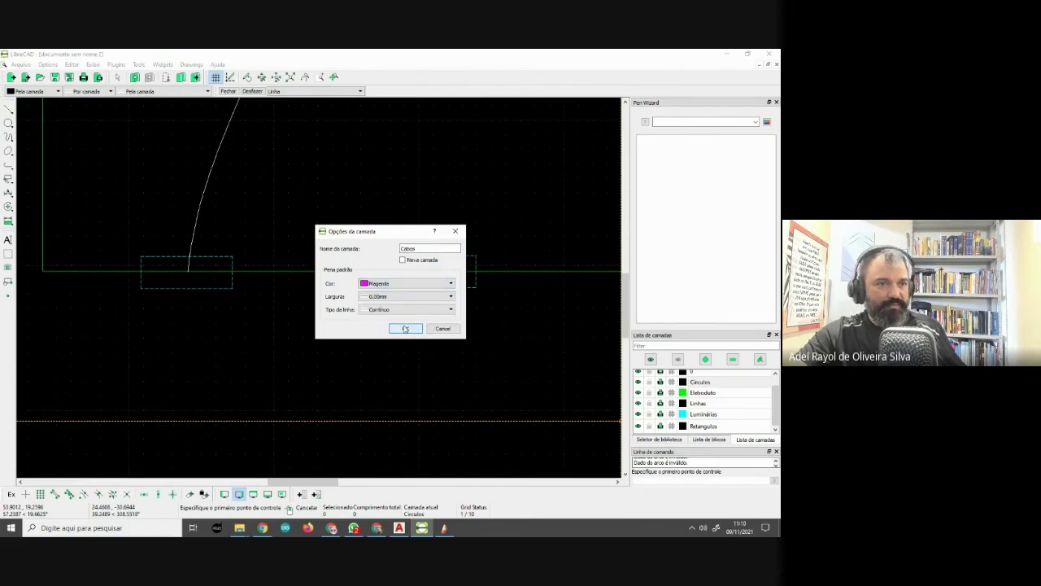
left_click(405, 328)
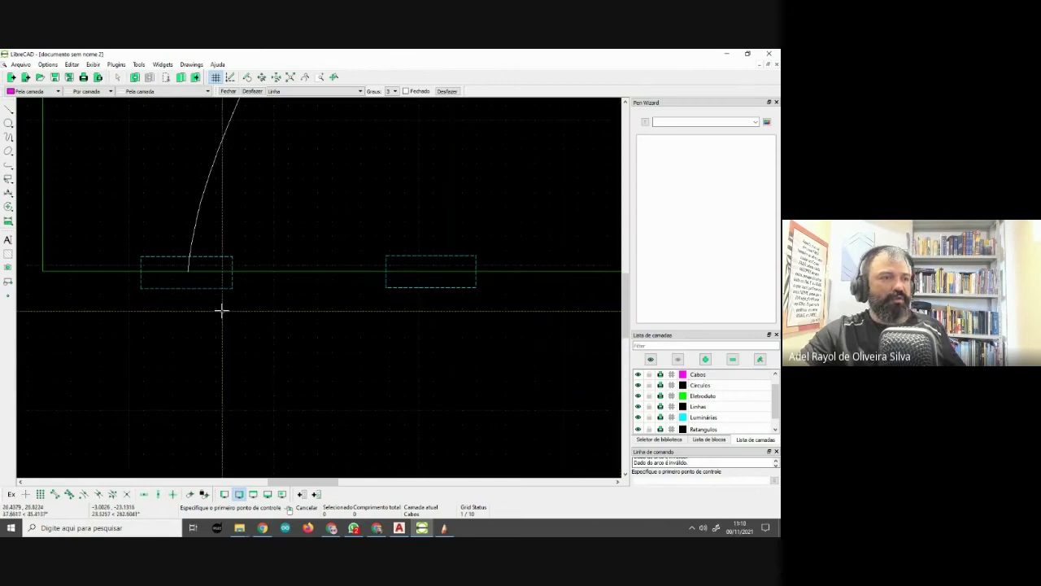
Draw vertical magenta cable marks across the green conduit with the vertical-line tool
scroll(220, 309, "down", 2)
scroll(305, 284, "up", 1)
scroll(202, 302, "up", 3)
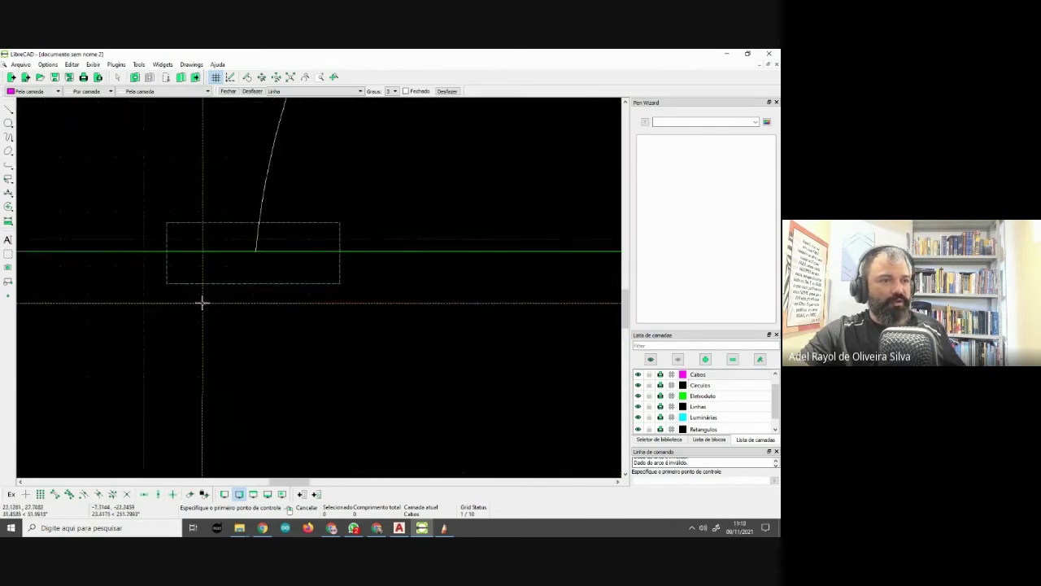
mouse_move(202, 301)
middle_mouse_down()
mouse_move(272, 377)
mouse_move(124, 389)
middle_mouse_up()
scroll(267, 374, "down", 2)
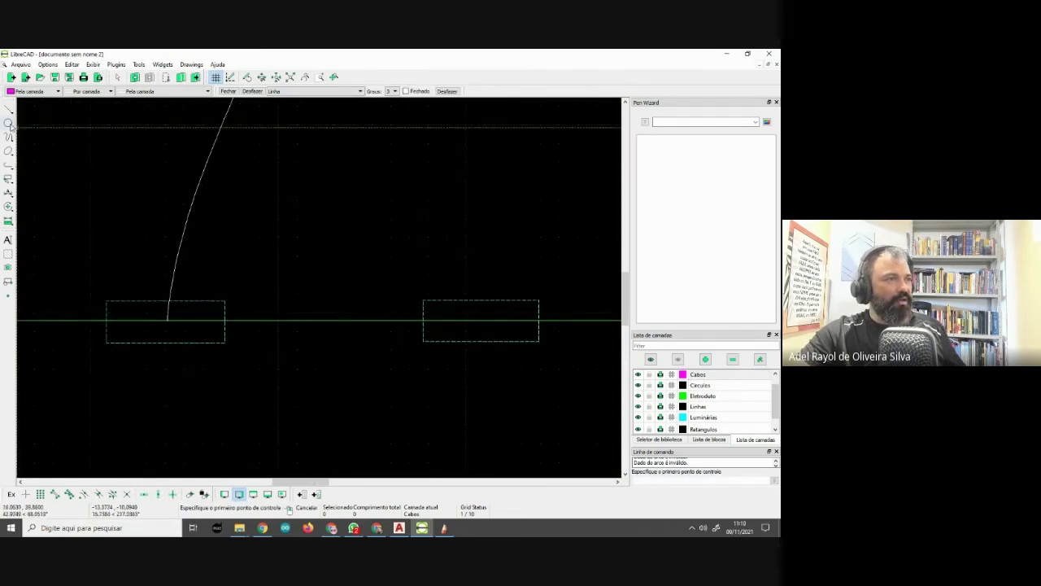
left_click(8, 108)
left_click(40, 139)
left_click(262, 333)
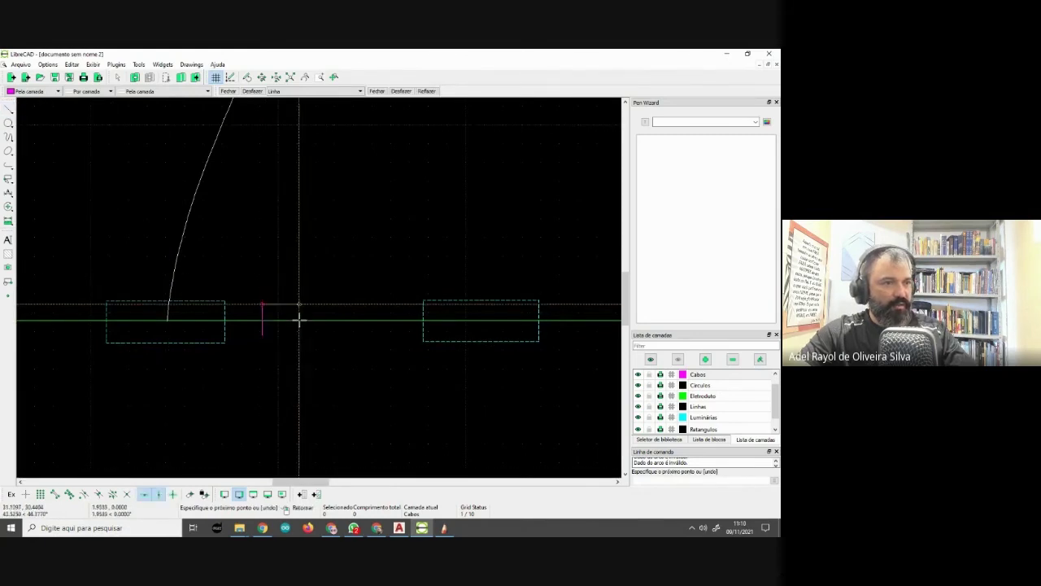
scroll(293, 329, "up", 3)
middle_click_drag(291, 337, 278, 324)
left_click(285, 313)
left_click(285, 244)
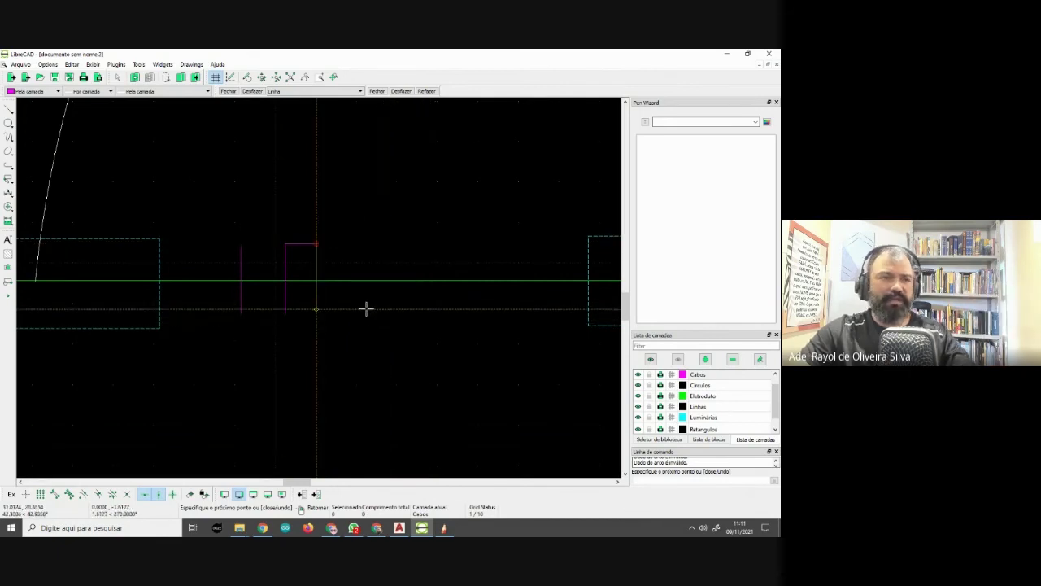
left_click(356, 312)
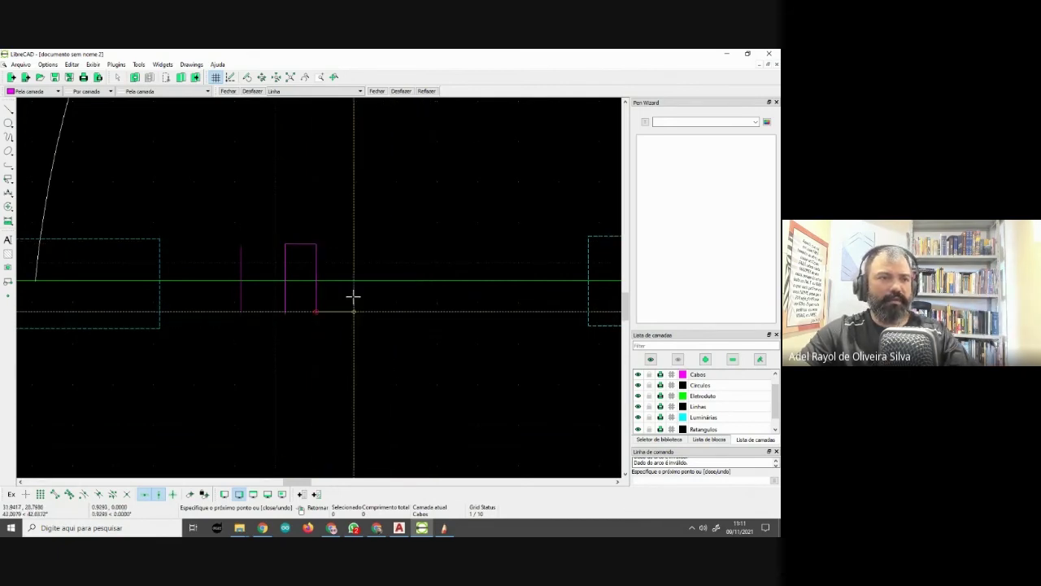
key("Escape")
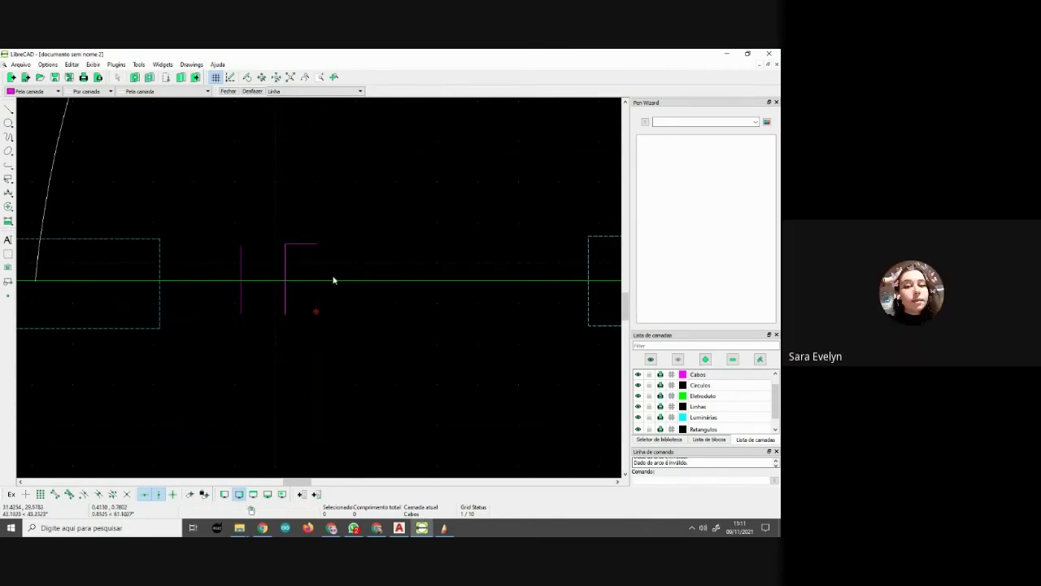
Add a vertical stroke with a horizontal top to form the T-shaped cable mark
left_click(8, 110)
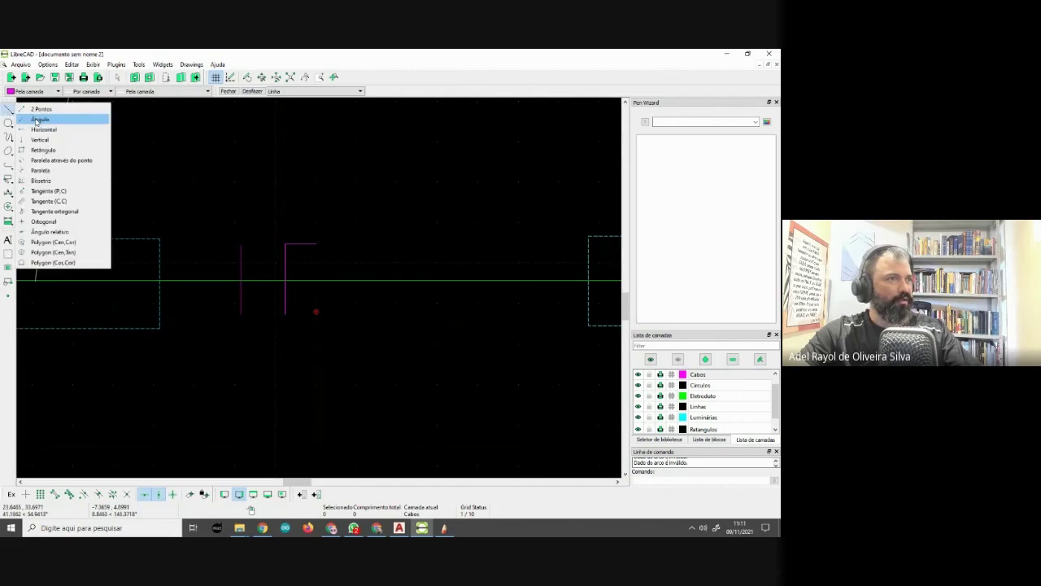
left_click(41, 107)
left_click(359, 311)
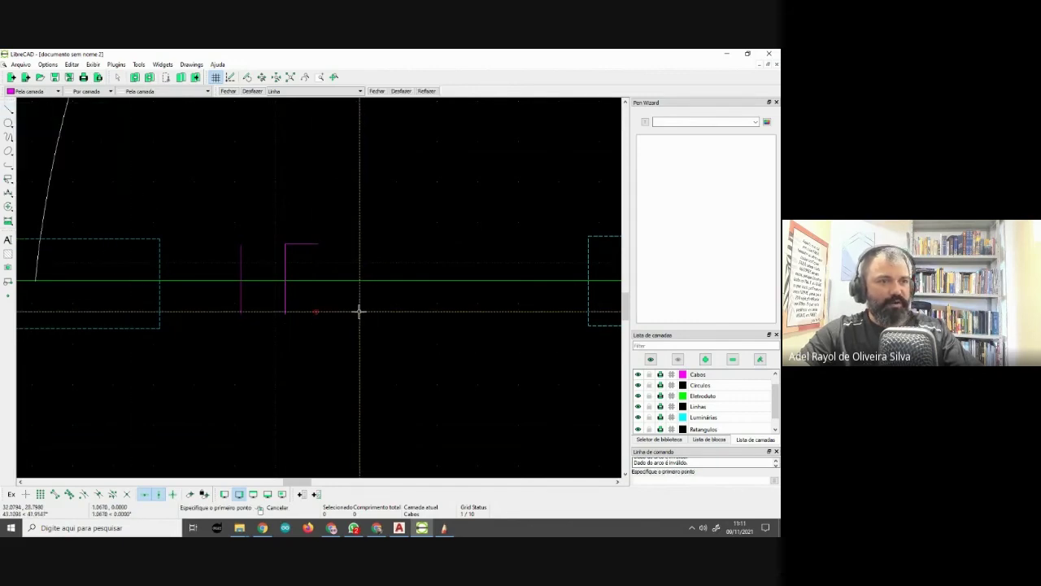
left_click(358, 245)
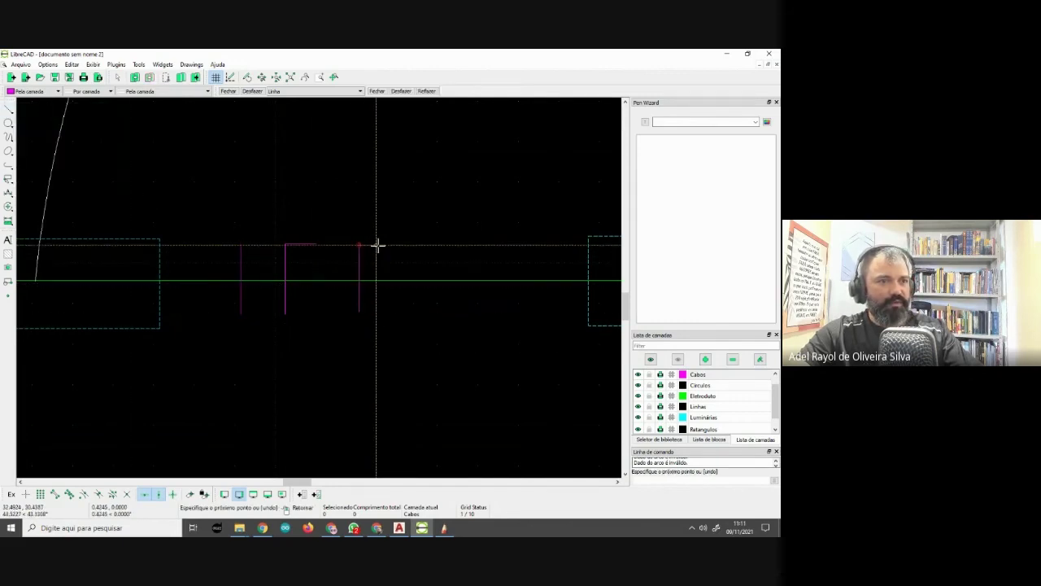
key("Escape")
scroll(360, 242, "up", 2)
scroll(363, 249, "up", 2)
left_click(323, 251)
left_click(392, 251)
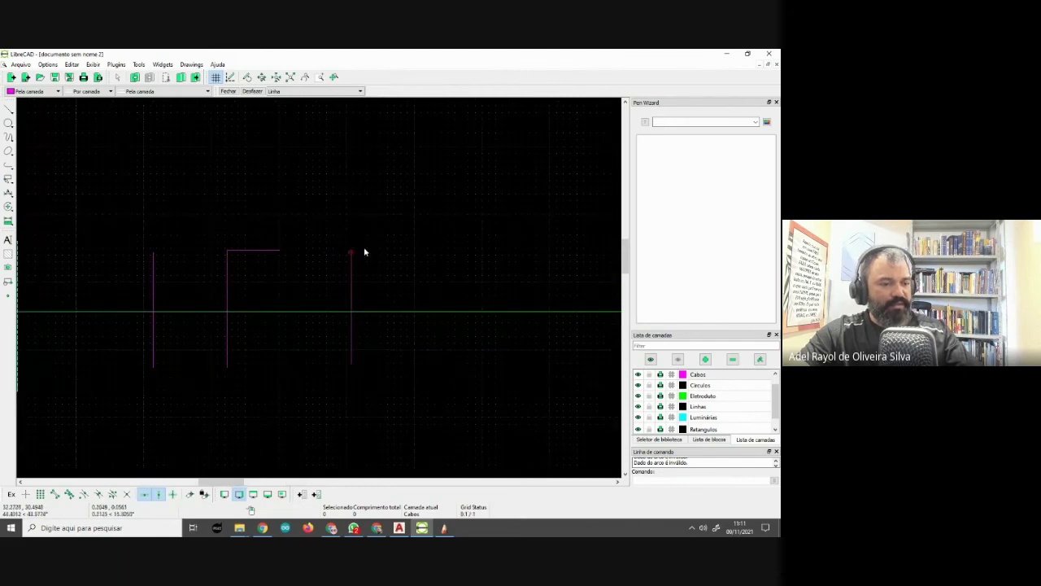
left_click(139, 64)
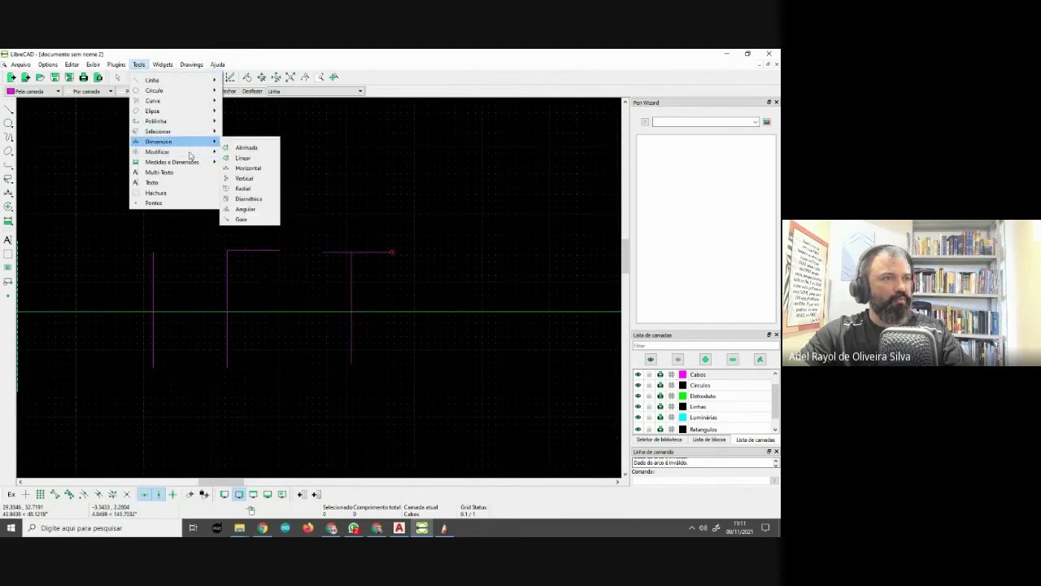
mouse_move(158, 151)
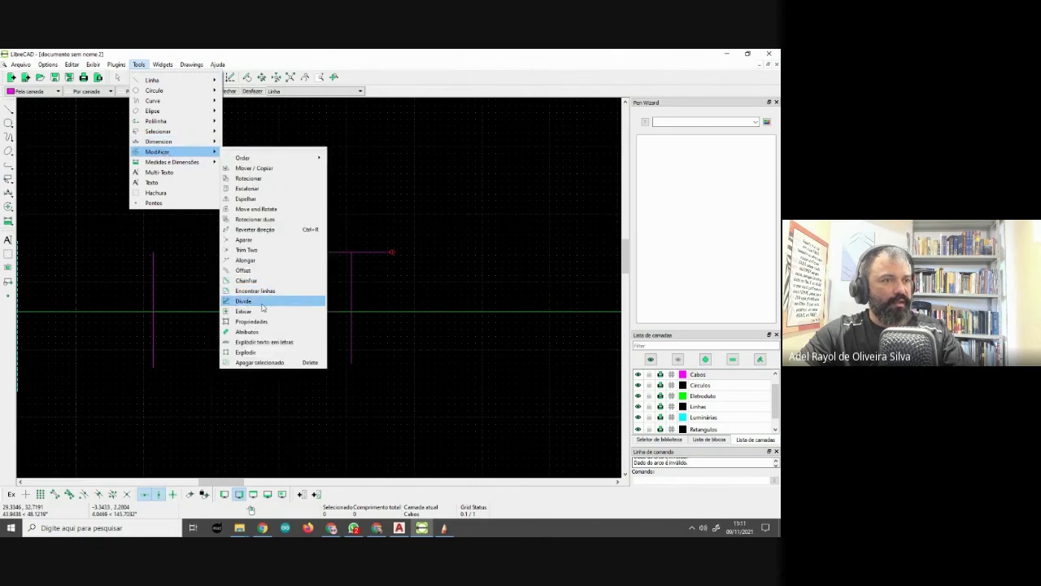
Attempt trimming the cable marks against the green conduit boundary, then cancel the trim
left_click(254, 255)
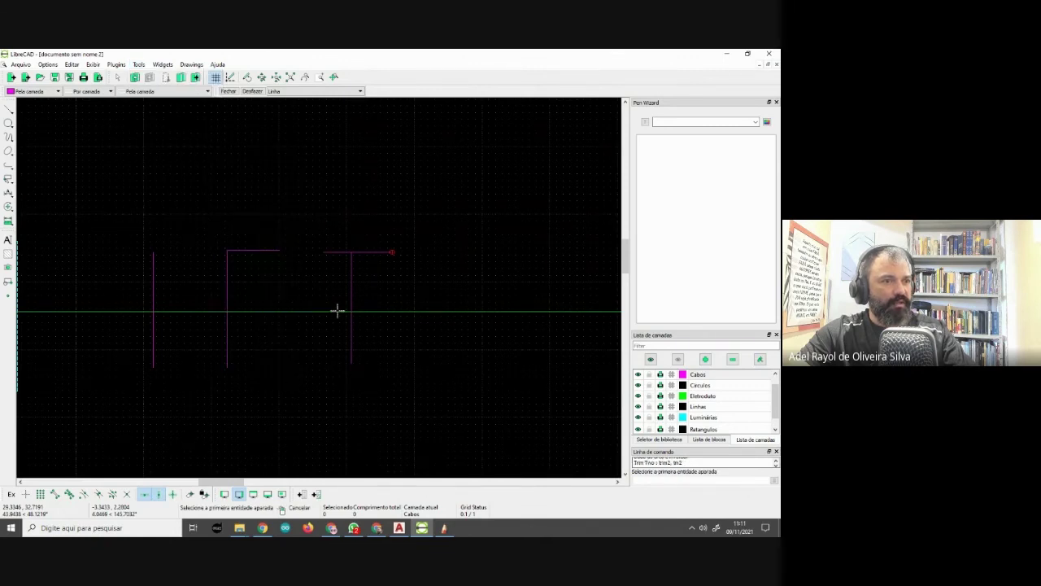
left_click(138, 65)
mouse_move(157, 152)
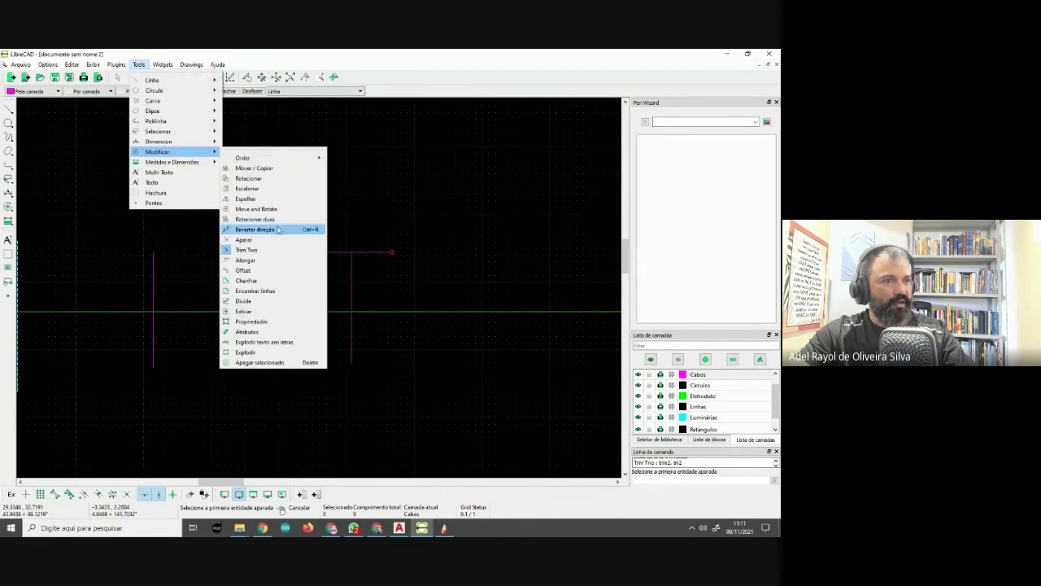
left_click(244, 239)
left_click(138, 64)
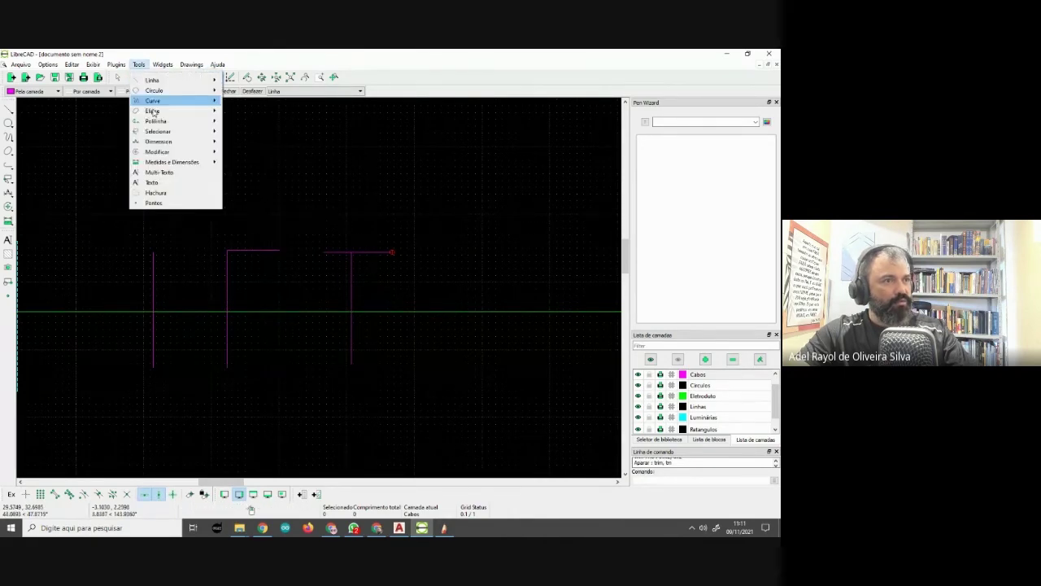
mouse_move(157, 151)
left_click(256, 242)
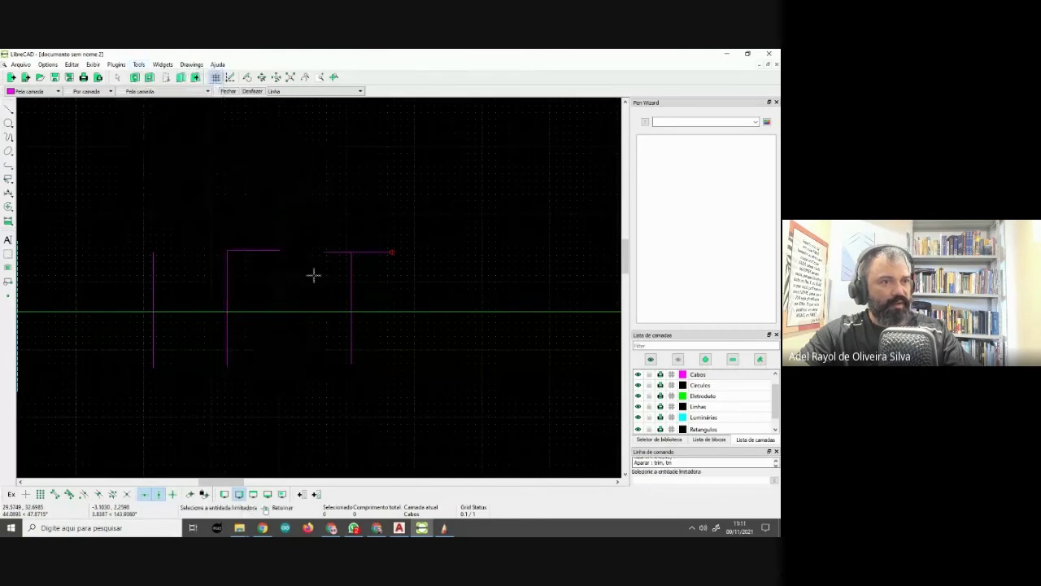
left_click(394, 311)
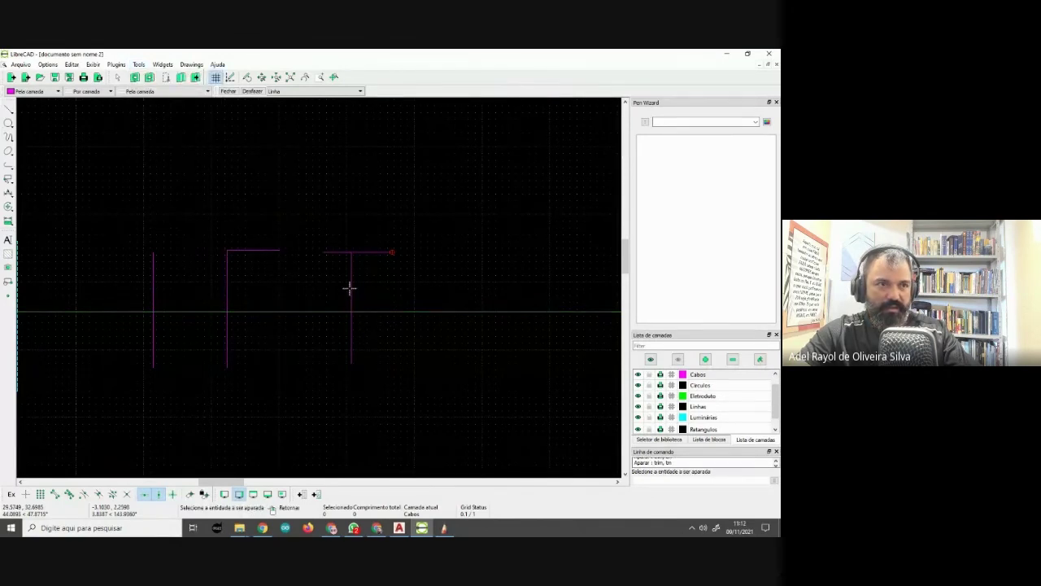
scroll(372, 353, "down", 2)
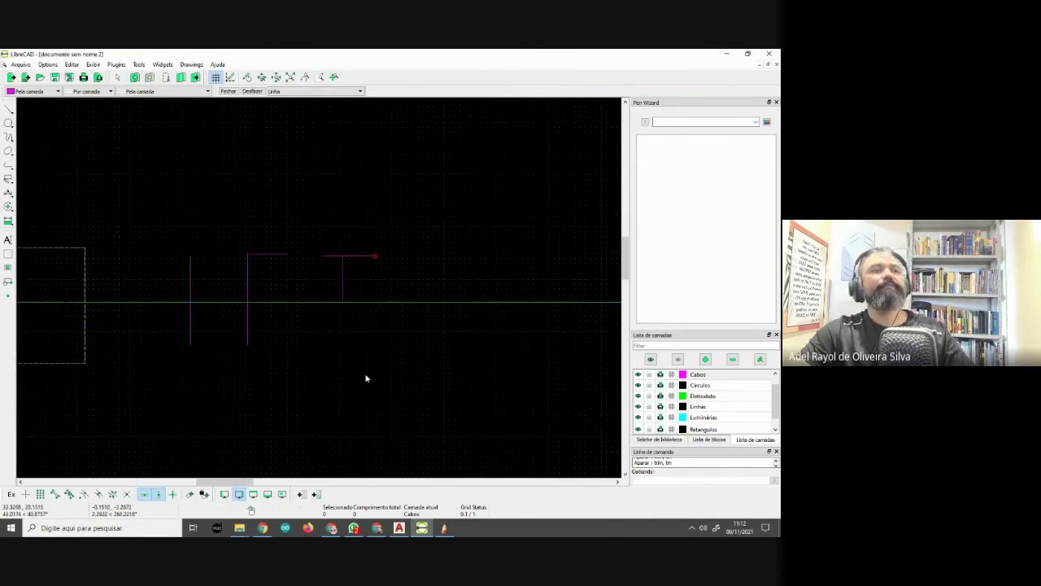
key("Escape")
Pan and zoom the view to centre the cable marks for labelling
scroll(342, 366, "down", 2)
scroll(325, 350, "down", 1)
scroll(324, 352, "down", 1)
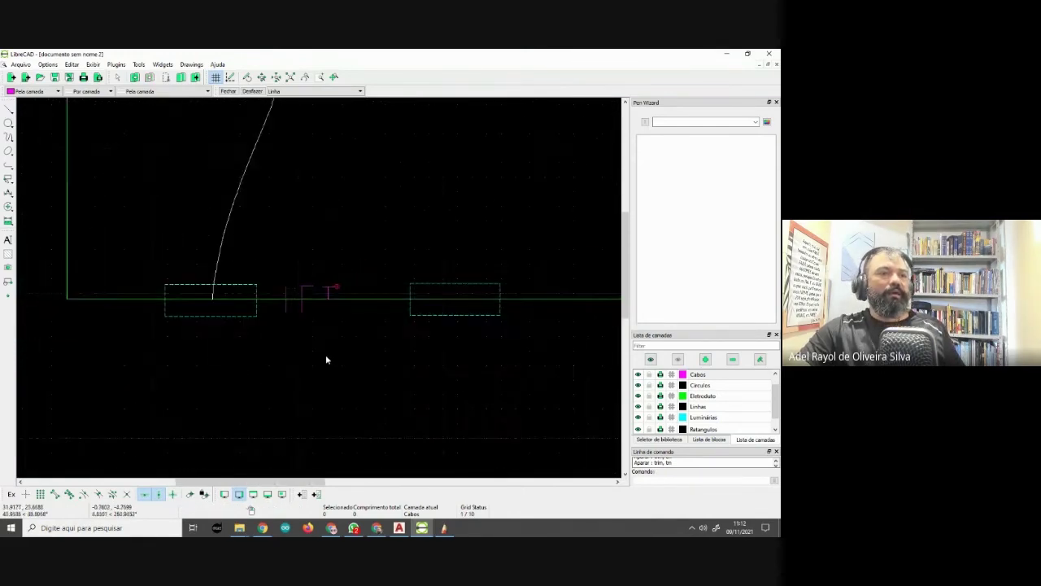
scroll(322, 325, "down", 1)
scroll(313, 307, "up", 1)
scroll(308, 313, "down", 2)
middle_click_drag(305, 304, 263, 342)
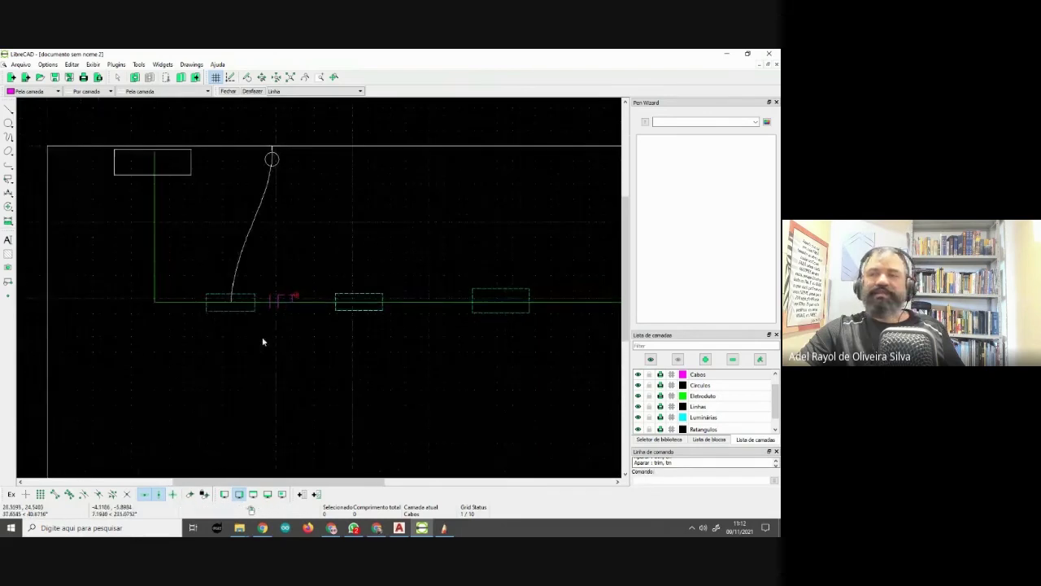
scroll(276, 318, "right", 2)
scroll(268, 303, "up", 1)
scroll(244, 305, "up", 3)
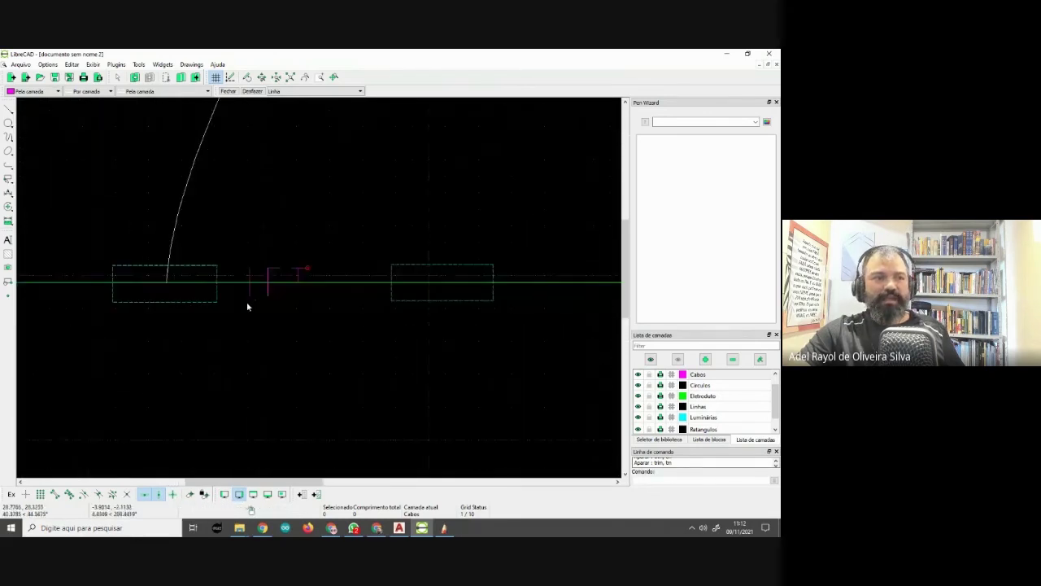
scroll(277, 303, "up", 2)
scroll(309, 289, "up", 3)
middle_click_drag(344, 263, 288, 326)
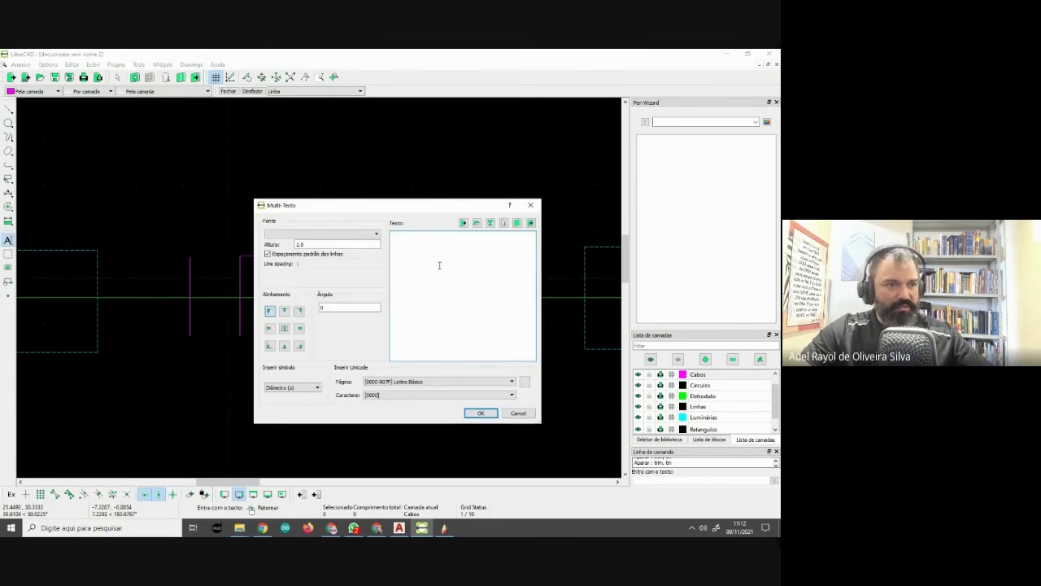
Place the text 2,5 below the cable marks, then briefly hide and reshow the Eletroduto layer
type("2,5")
left_click(481, 413)
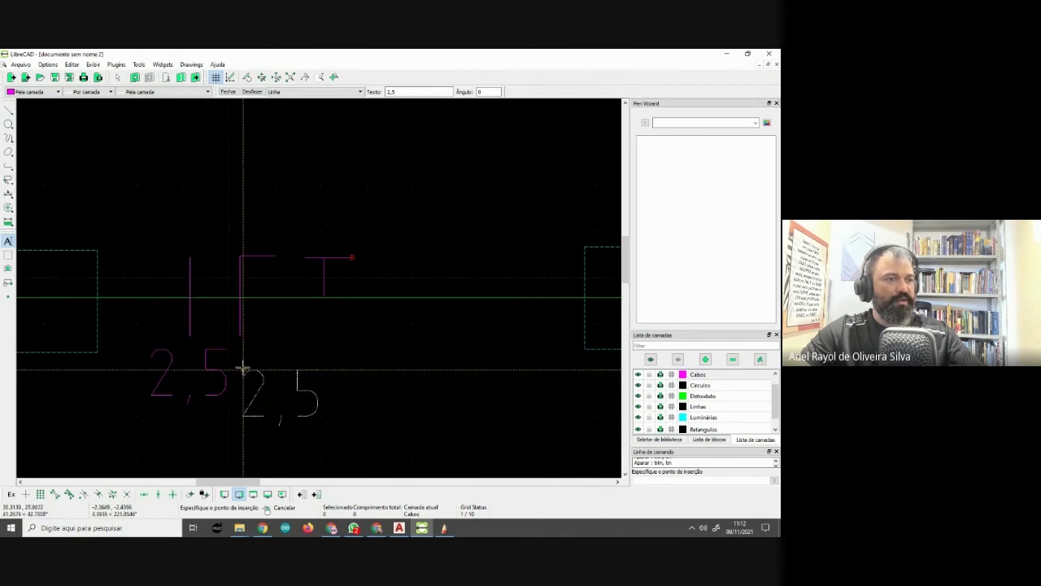
right_click(279, 390)
scroll(325, 387, "up", 2)
scroll(343, 382, "down", 3)
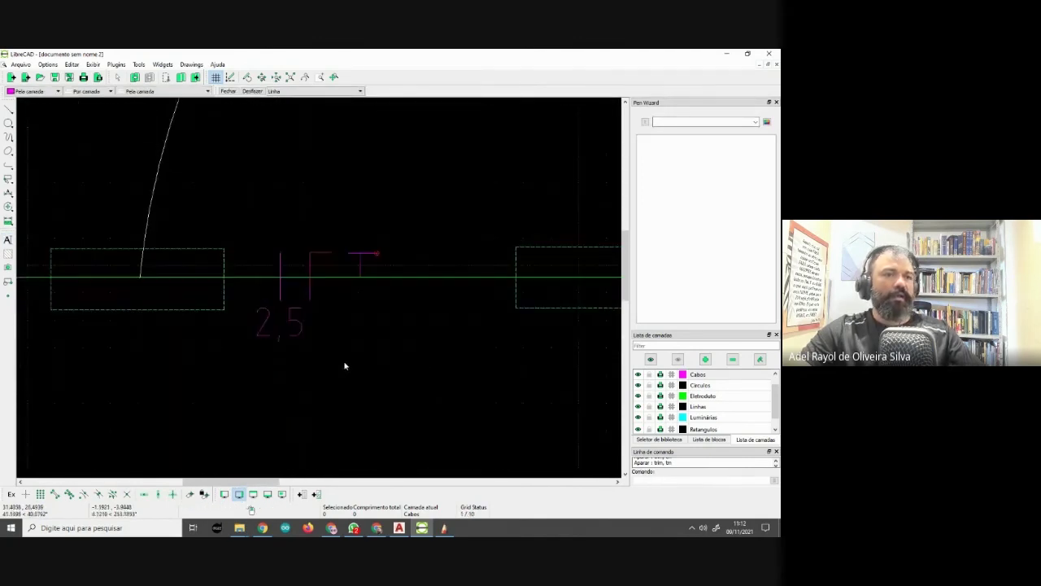
scroll(325, 358, "down", 1)
scroll(447, 364, "down", 2)
scroll(447, 366, "down", 2)
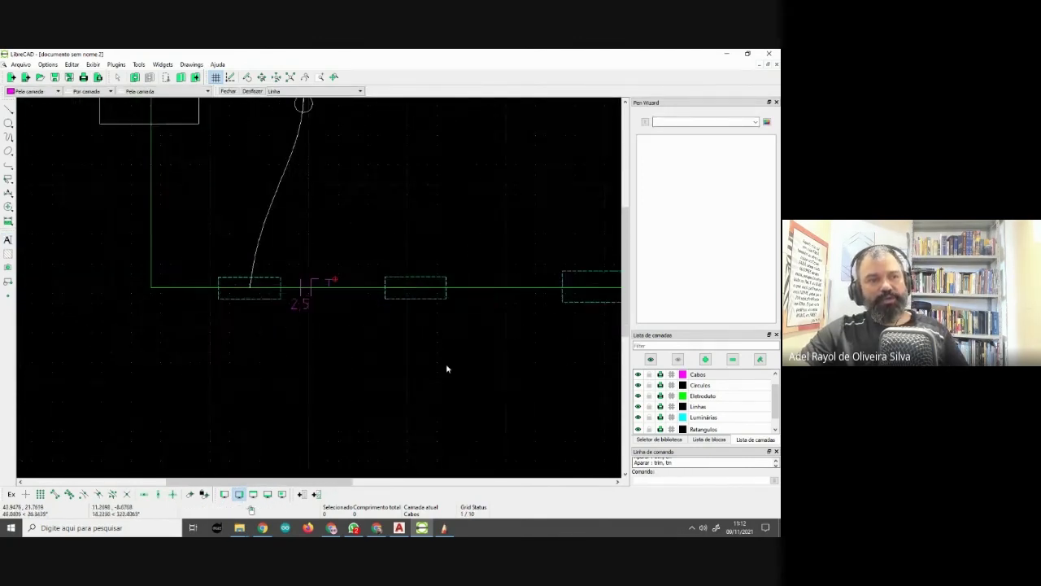
scroll(437, 333, "down", 2)
scroll(344, 333, "down", 1)
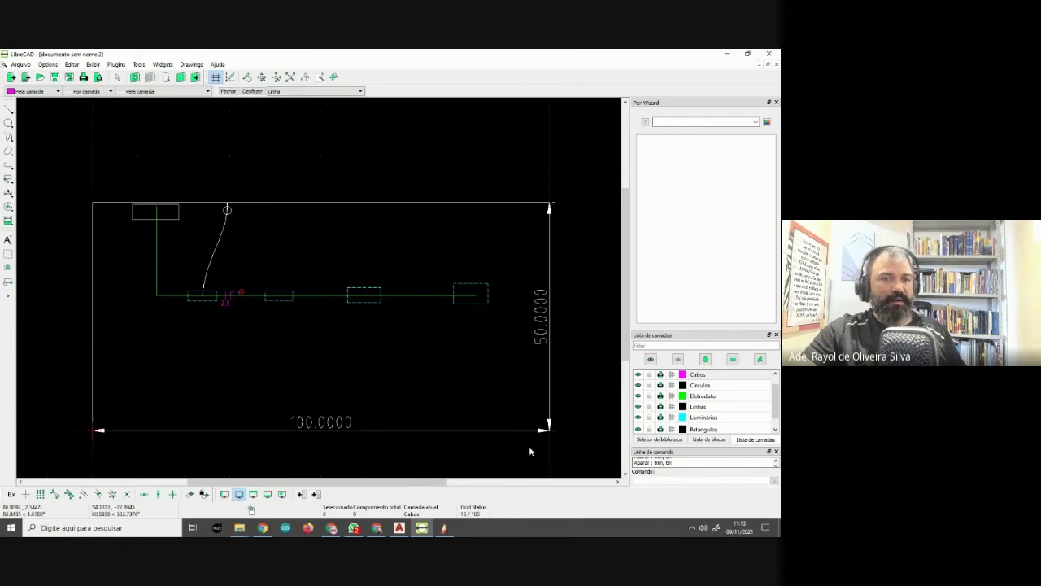
scroll(666, 393, "up", 1)
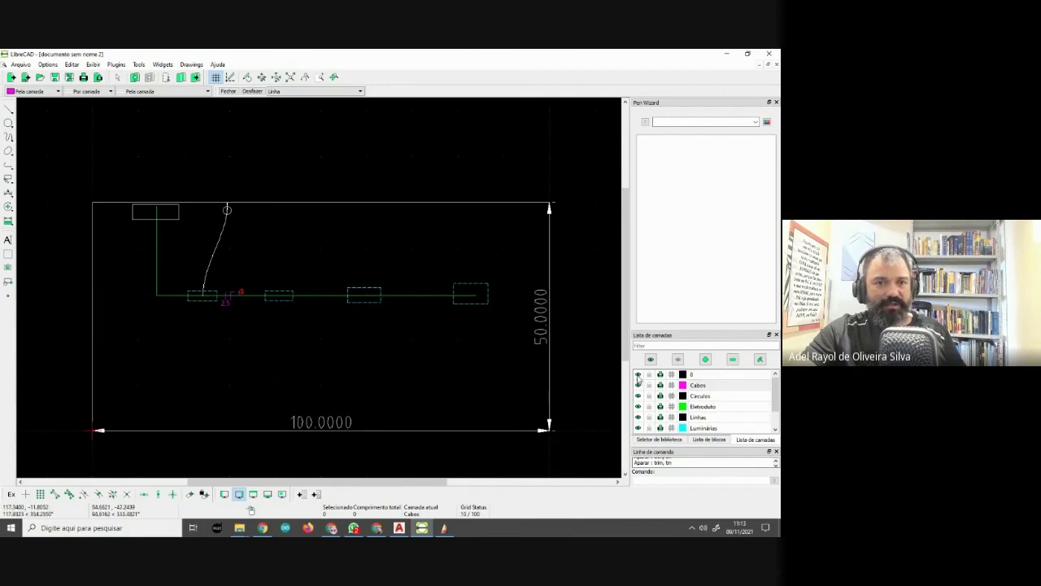
scroll(638, 382, "down", 1)
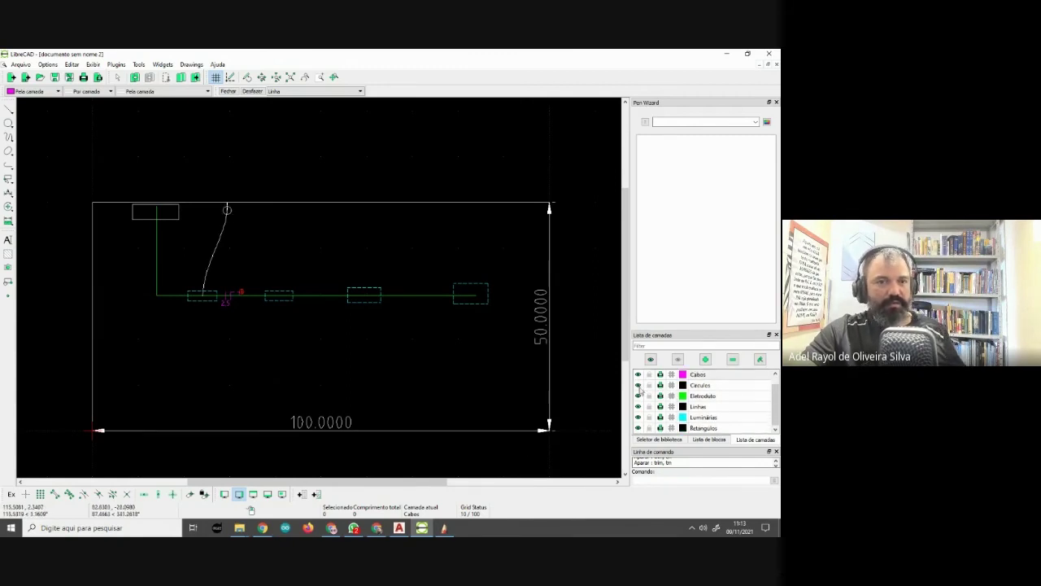
left_click(638, 396)
left_click(638, 396)
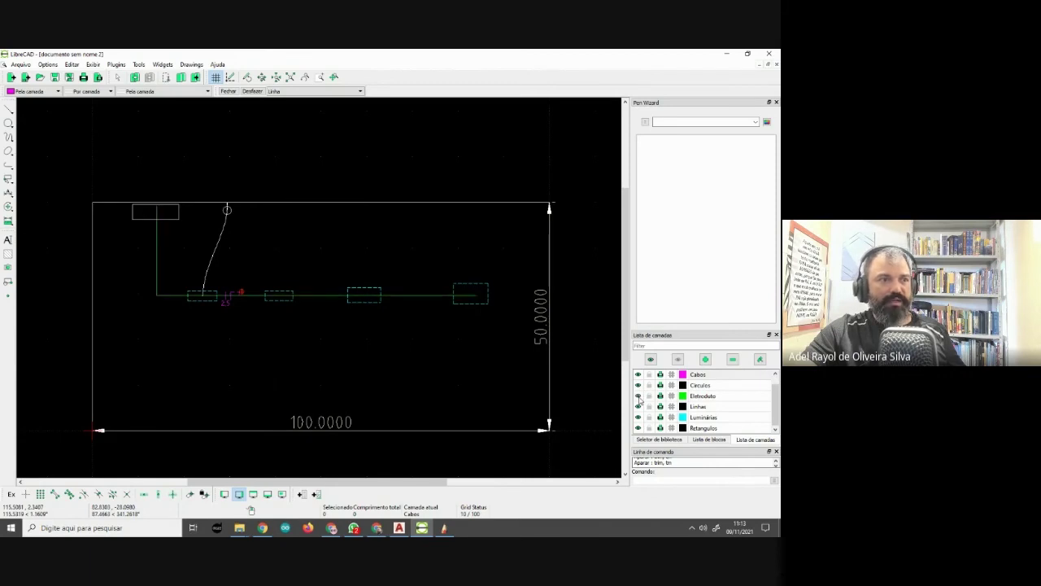
Toggle the Linhas layer off and on to check its border and dimensions
left_click(638, 406)
left_click(638, 407)
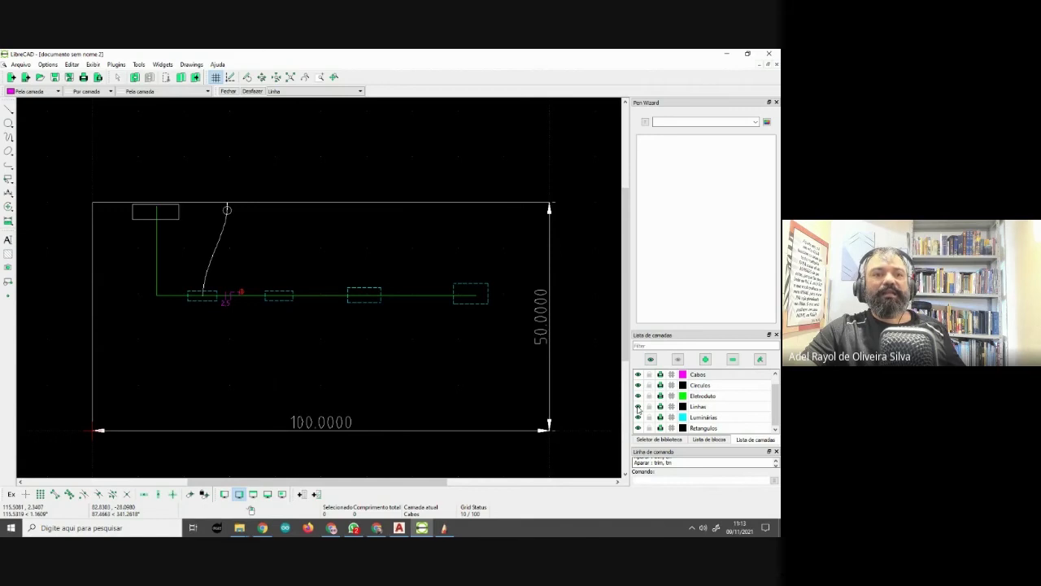
left_click(639, 407)
left_click(639, 407)
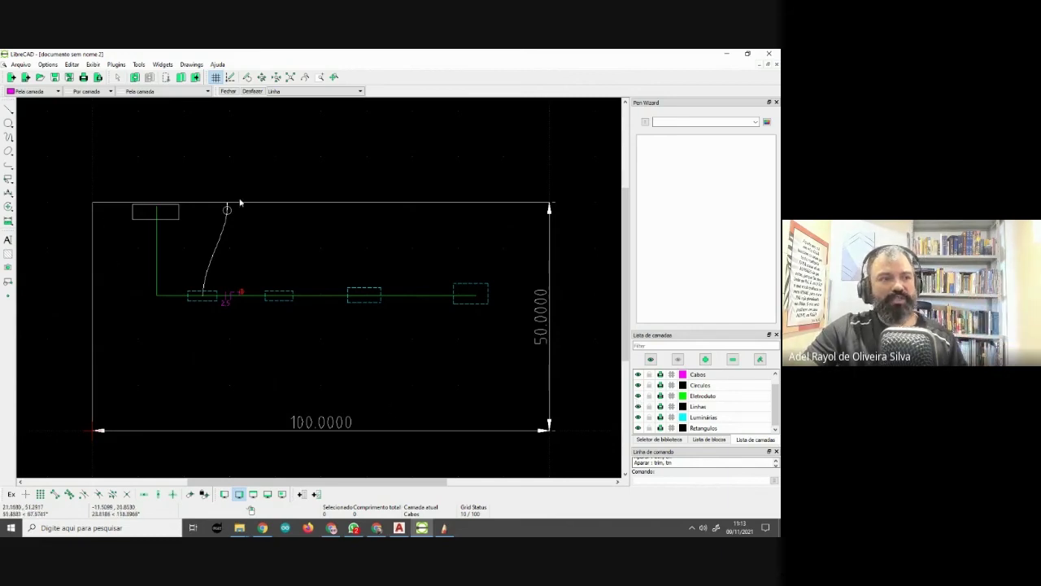
left_click(639, 406)
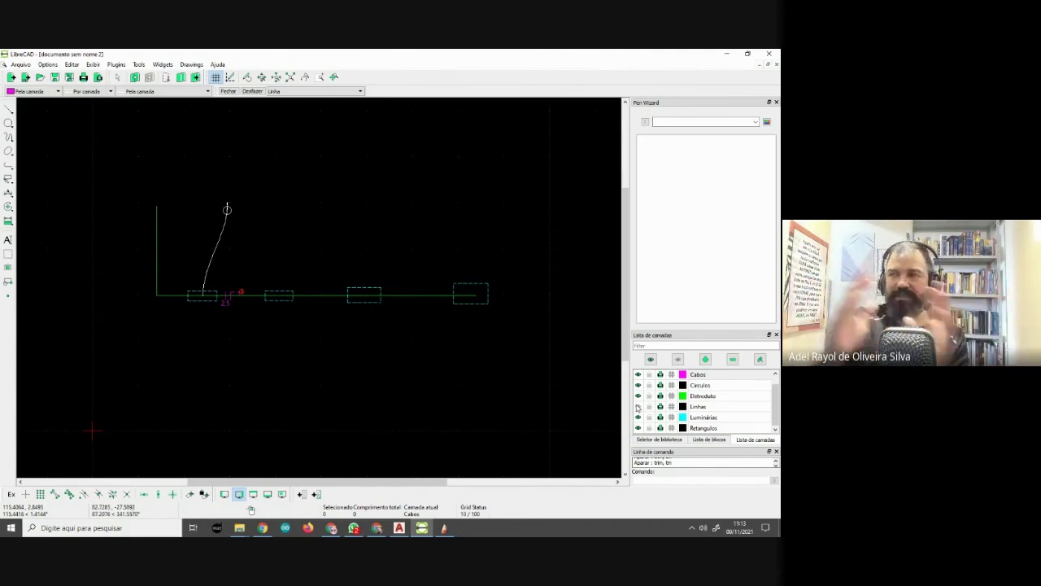
left_click(638, 406)
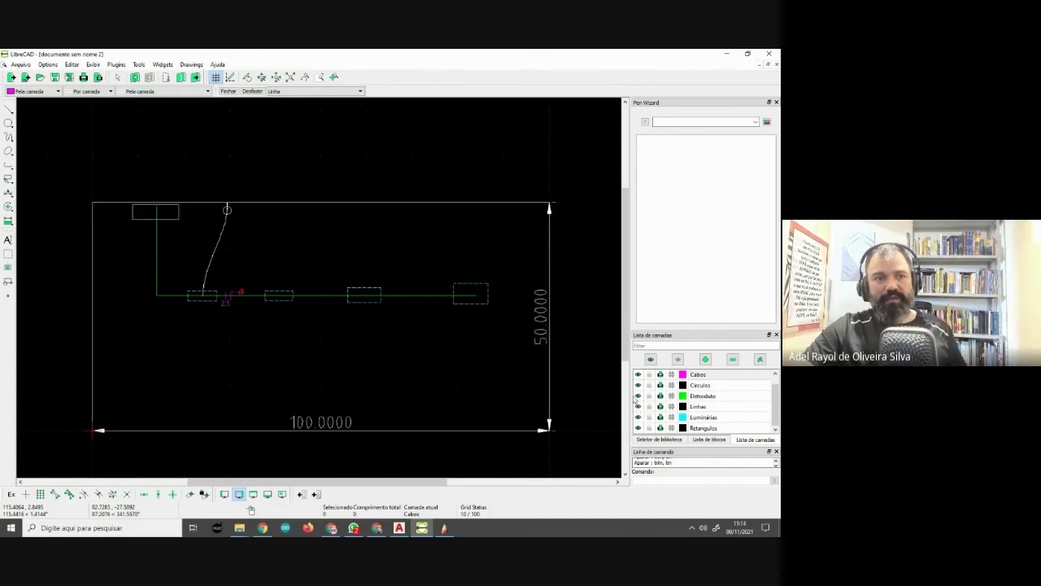
Hide the Luminárias layer to remove the cyan luminaire rectangles, then show it again
left_click(638, 416)
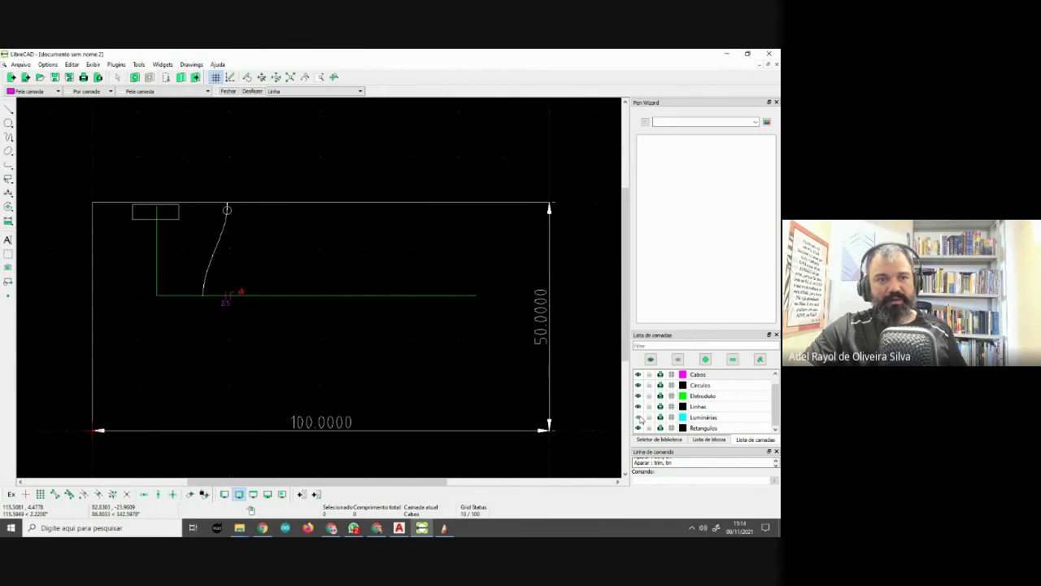
left_click(638, 417)
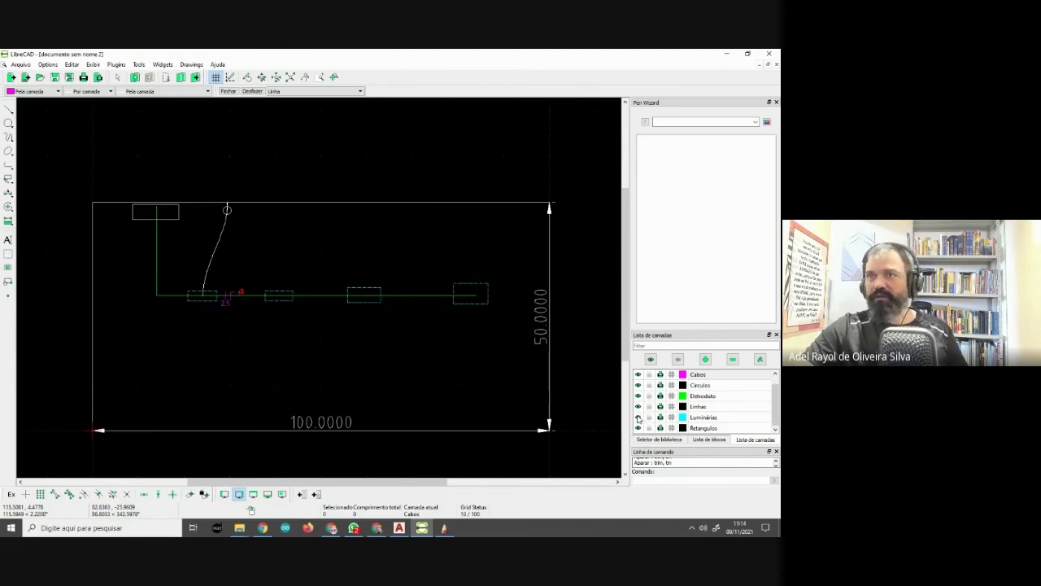
left_click(639, 417)
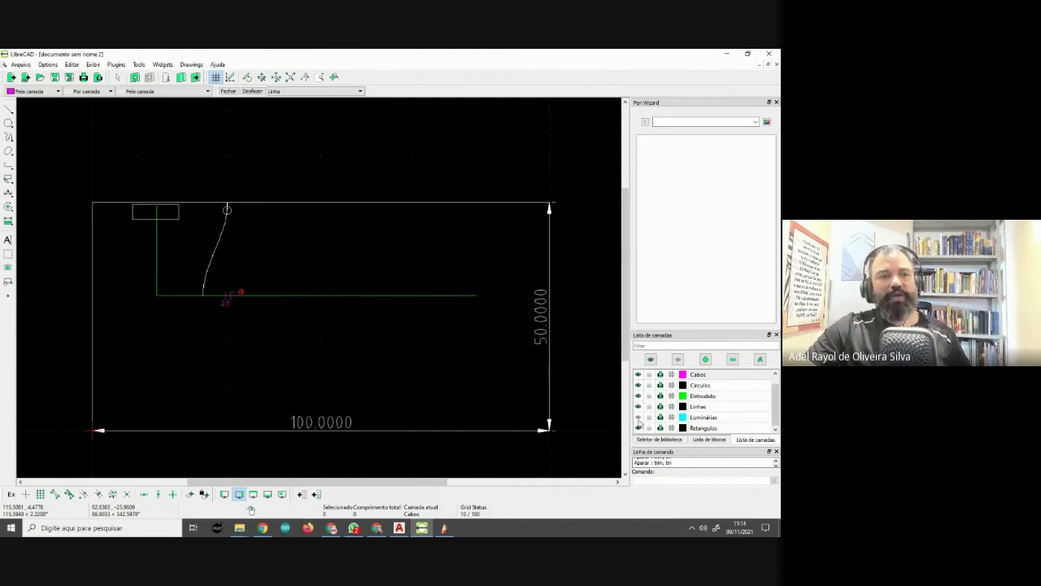
left_click(639, 419)
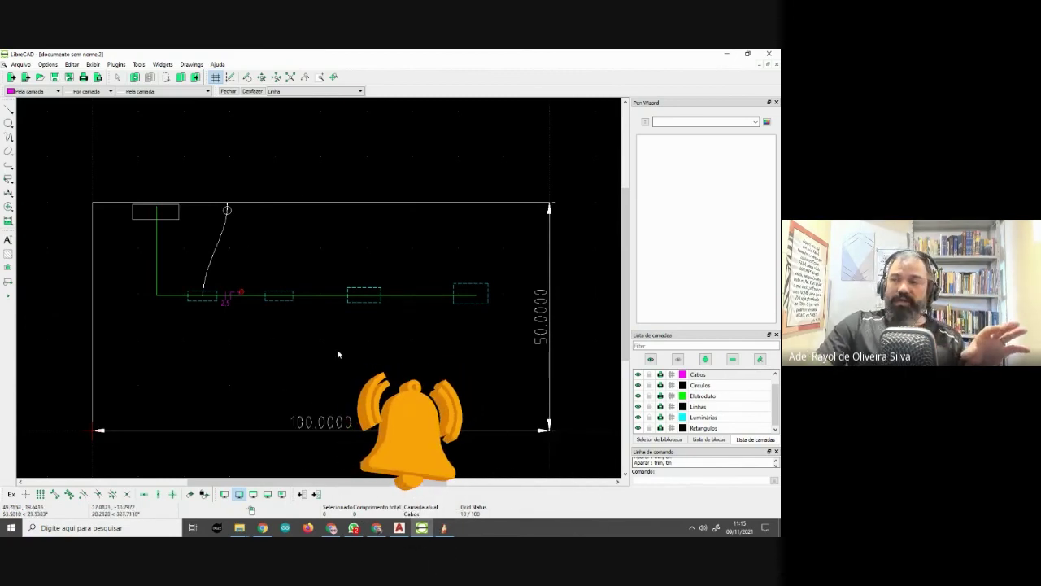
Select every entity in the drawing, dismissing the recent-tools list that pops up
middle_click_drag(338, 353, 337, 301)
middle_click_drag(268, 309, 301, 325)
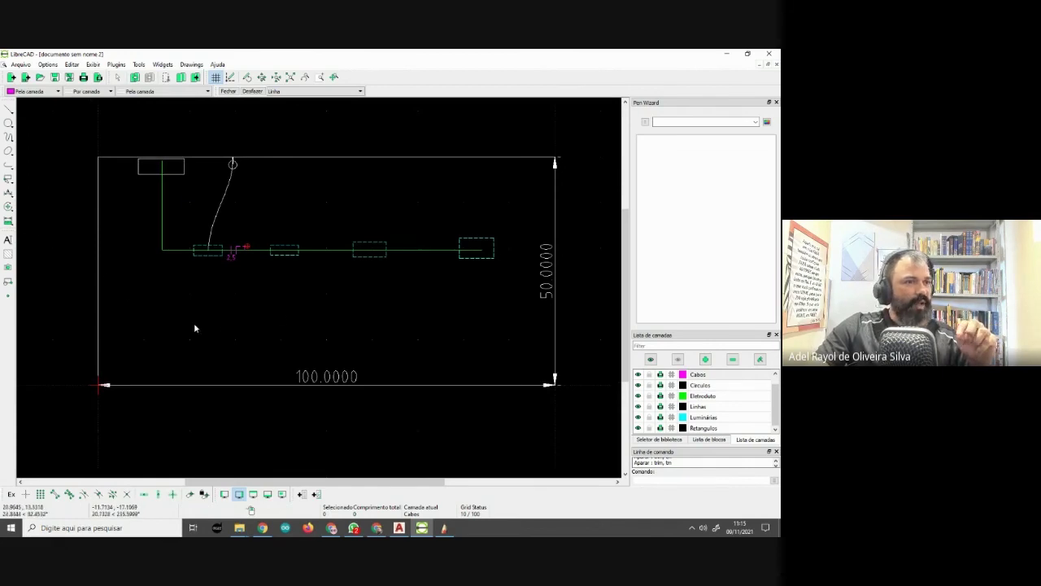
mouse_move(194, 322)
middle_mouse_down()
mouse_move(178, 368)
mouse_move(240, 338)
middle_mouse_up()
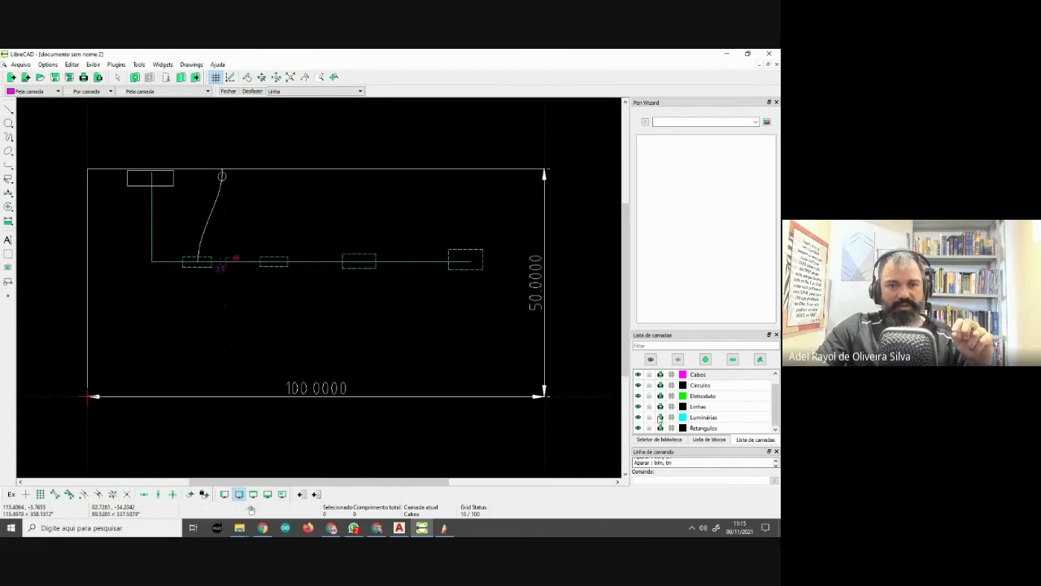
key("ctrl+a")
right_click(324, 208)
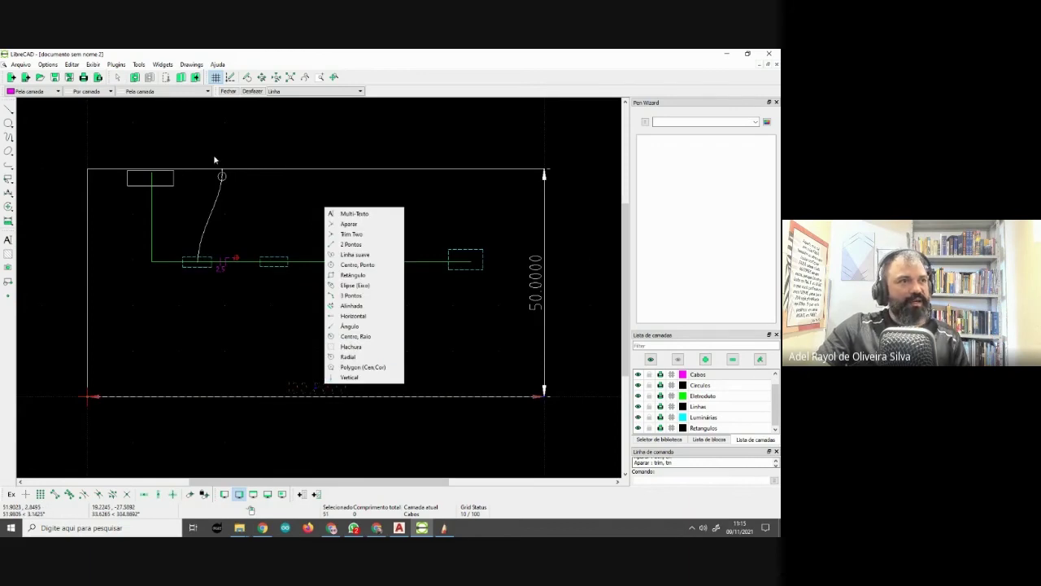
left_click(87, 254)
right_click(87, 253)
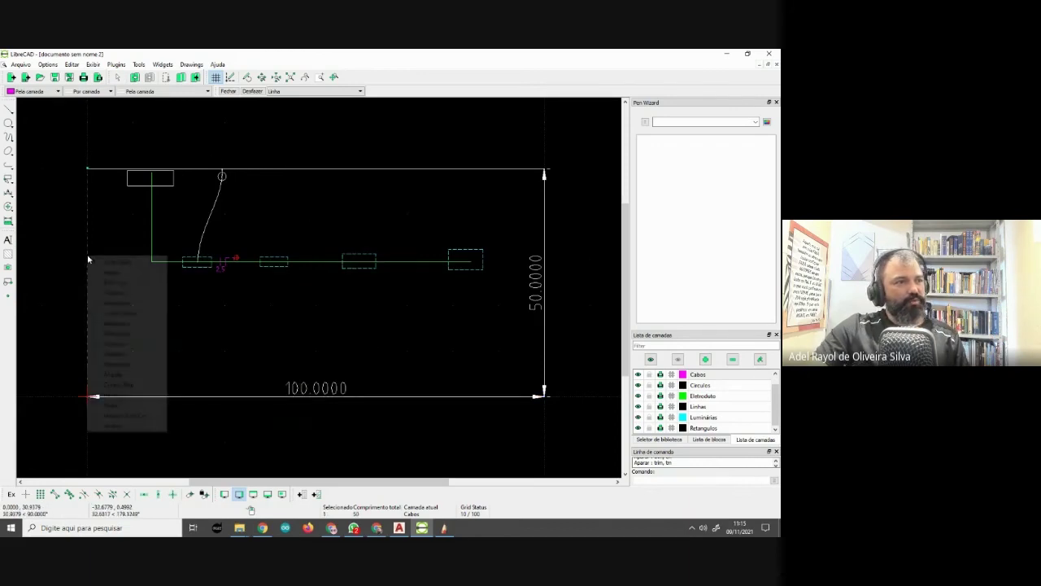
left_click(105, 247)
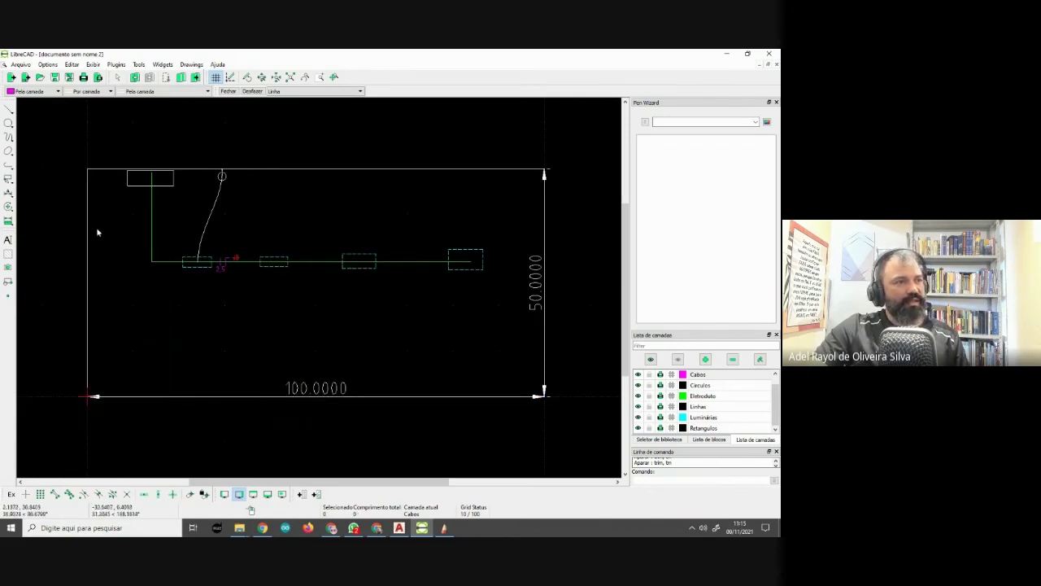
Toggle the Linhas layer's visibility repeatedly to see which entities it holds
left_click(638, 406)
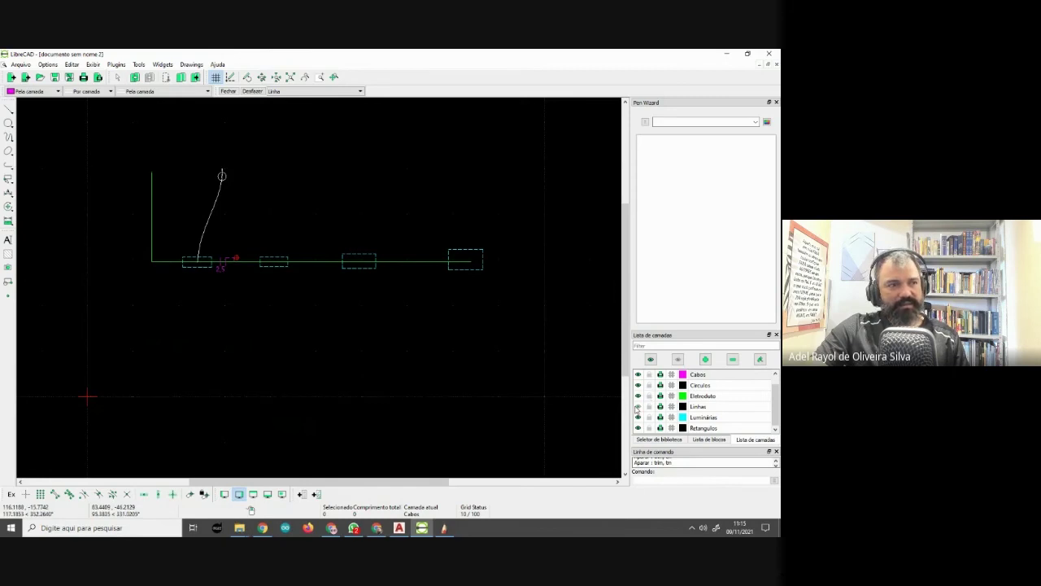
left_click(637, 405)
left_click(638, 406)
left_click(638, 406)
left_click(638, 406)
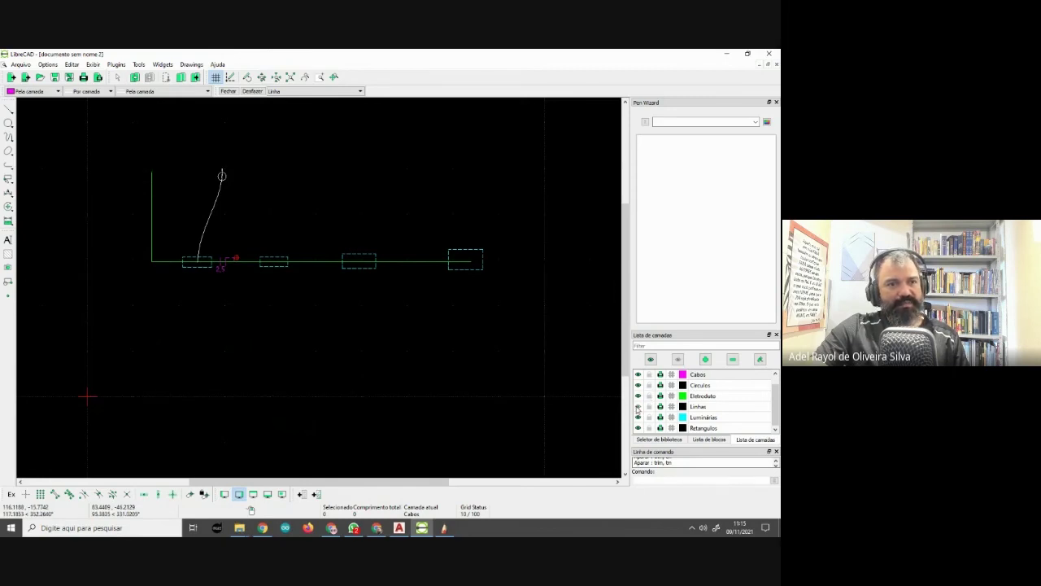
left_click(637, 406)
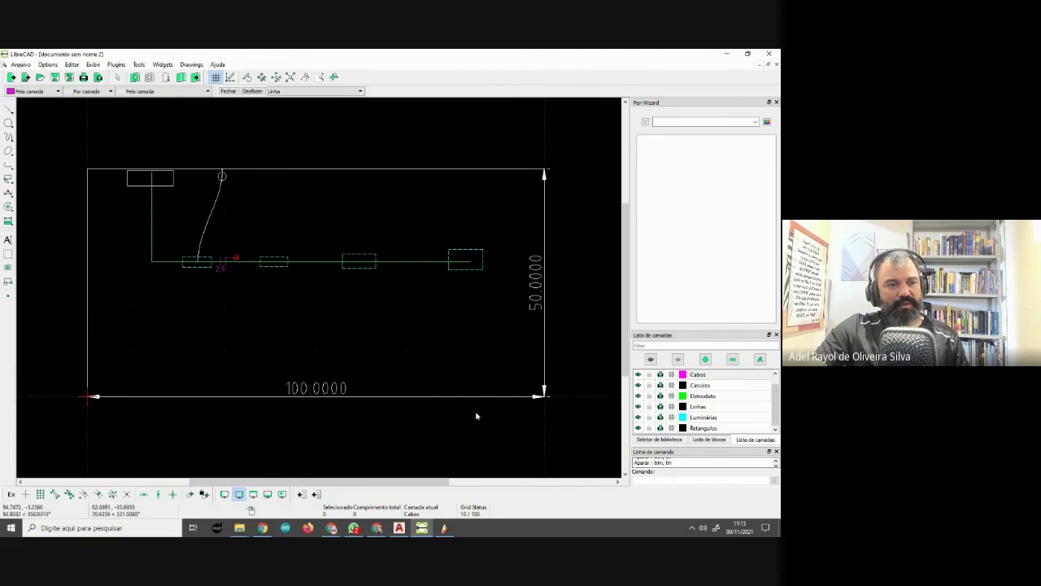
Delete the horizontal 100.0000 and vertical 50.0000 dimensions
left_click(319, 392)
key("Delete")
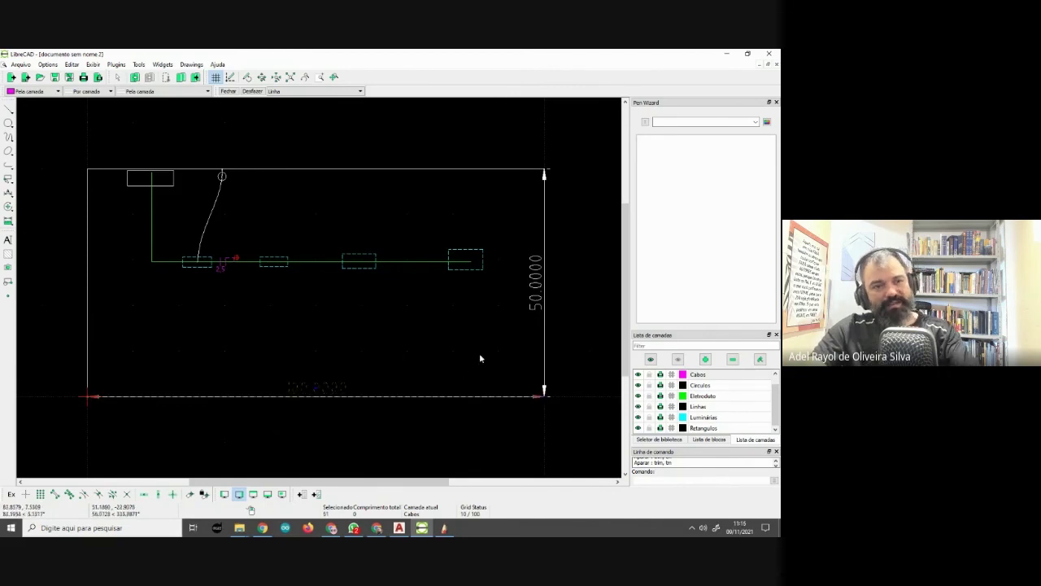
left_click(533, 301)
key("Delete")
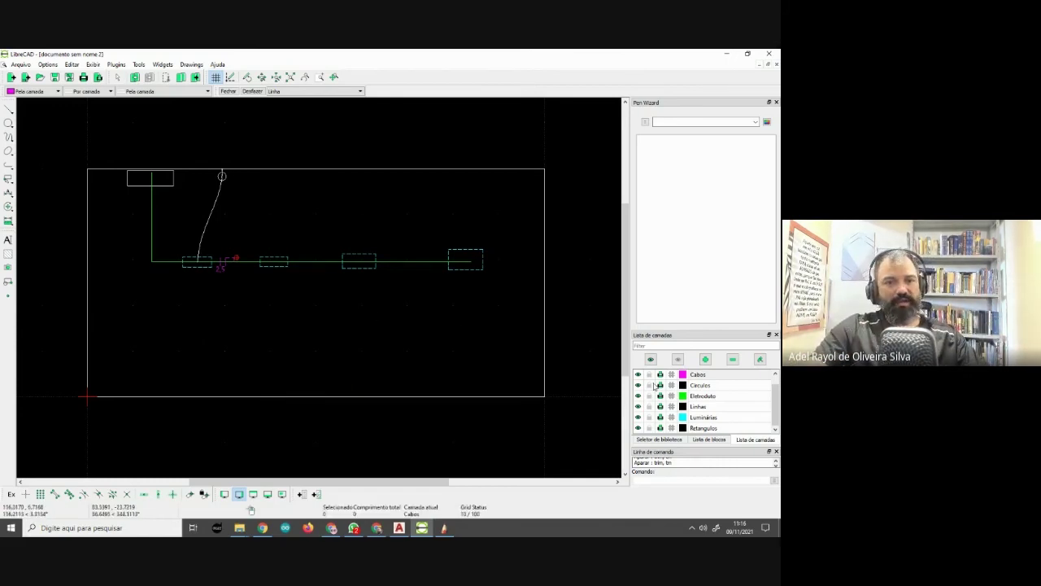
Create a new layer named Cotas with its colour set to Vermelho (red)
left_click(705, 359)
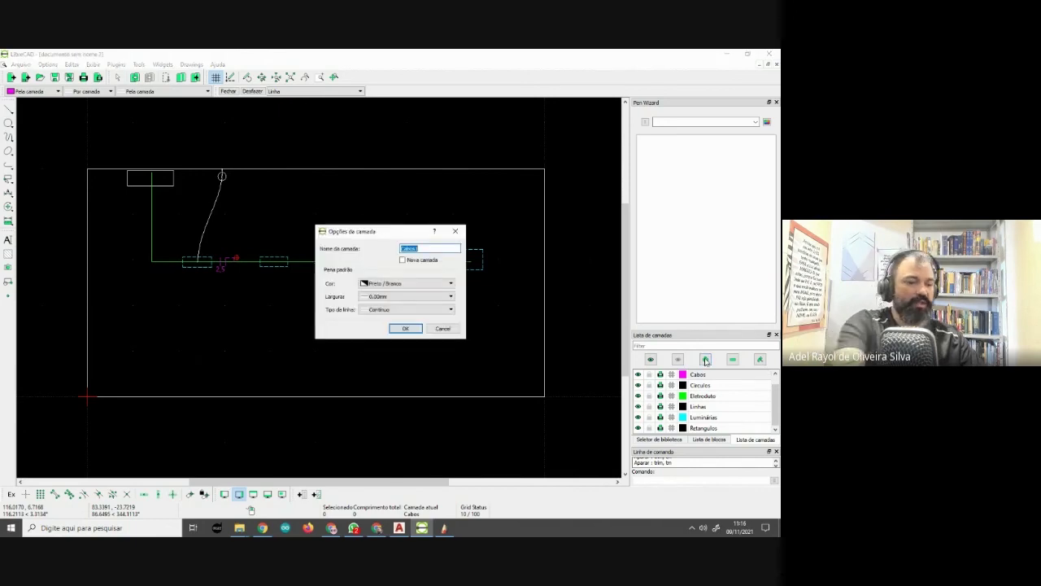
type("Cotov")
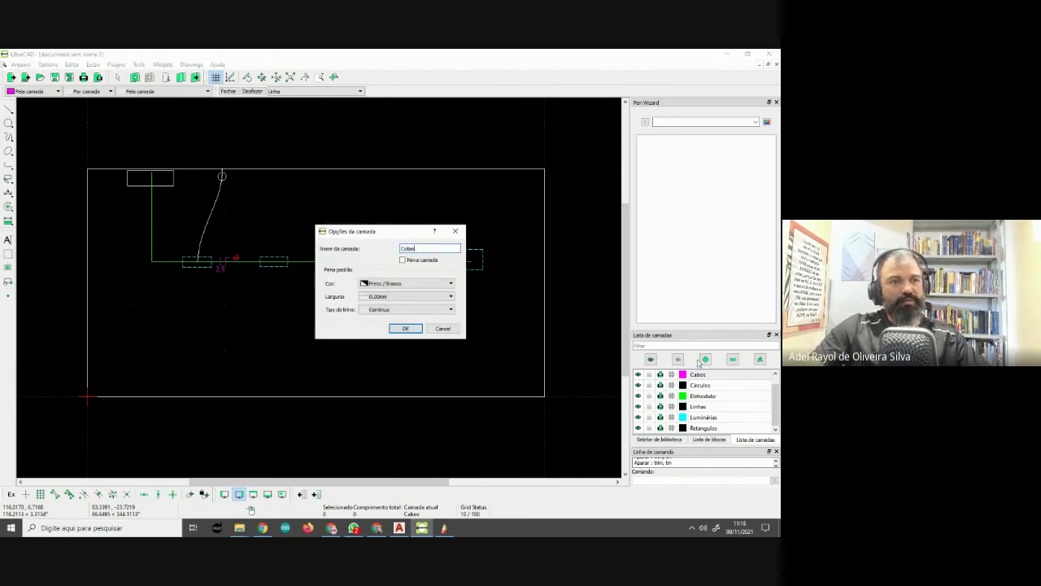
left_click(398, 283)
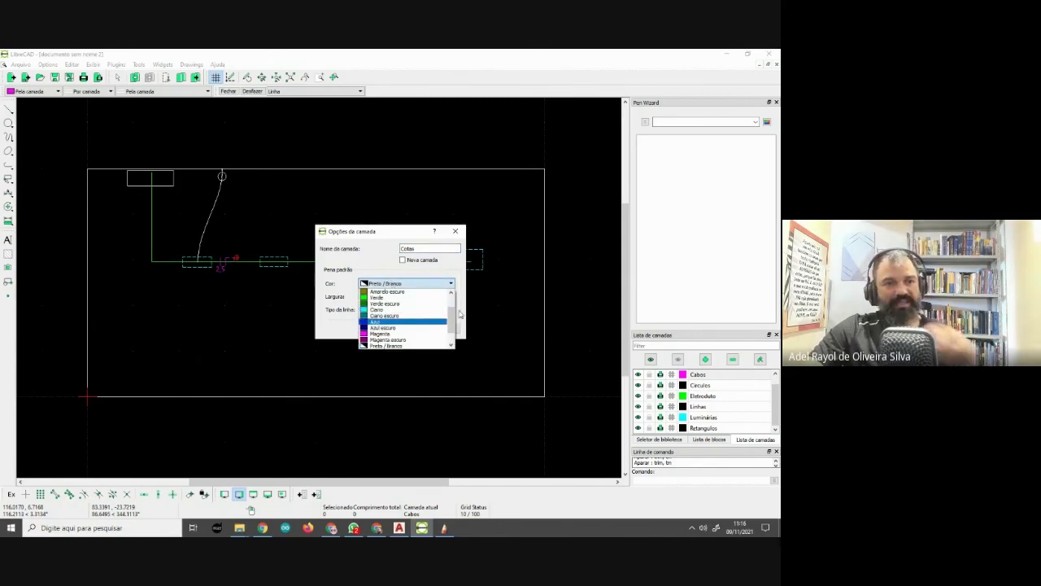
left_click_drag(452, 319, 451, 300)
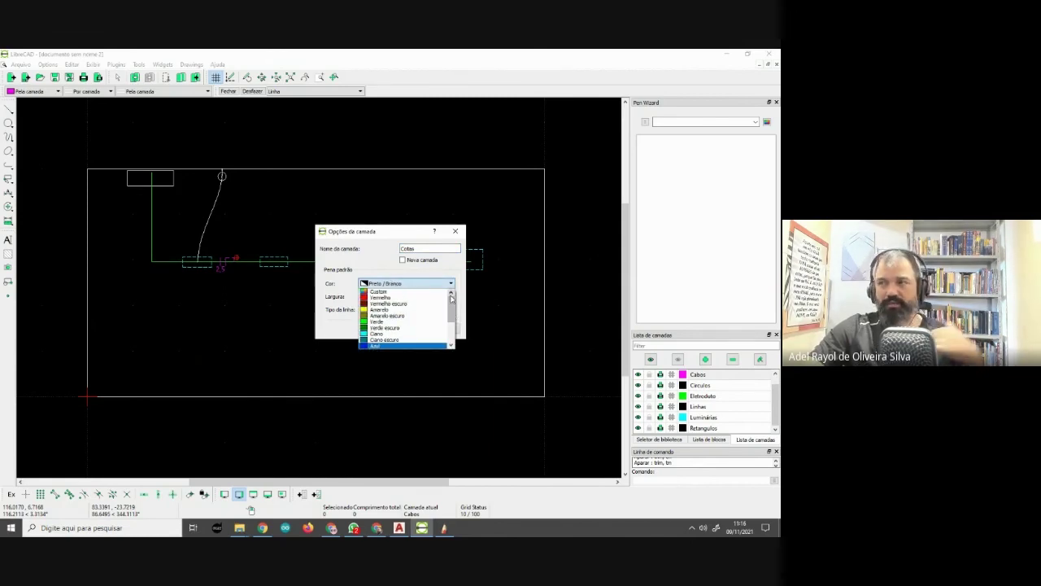
left_click(389, 299)
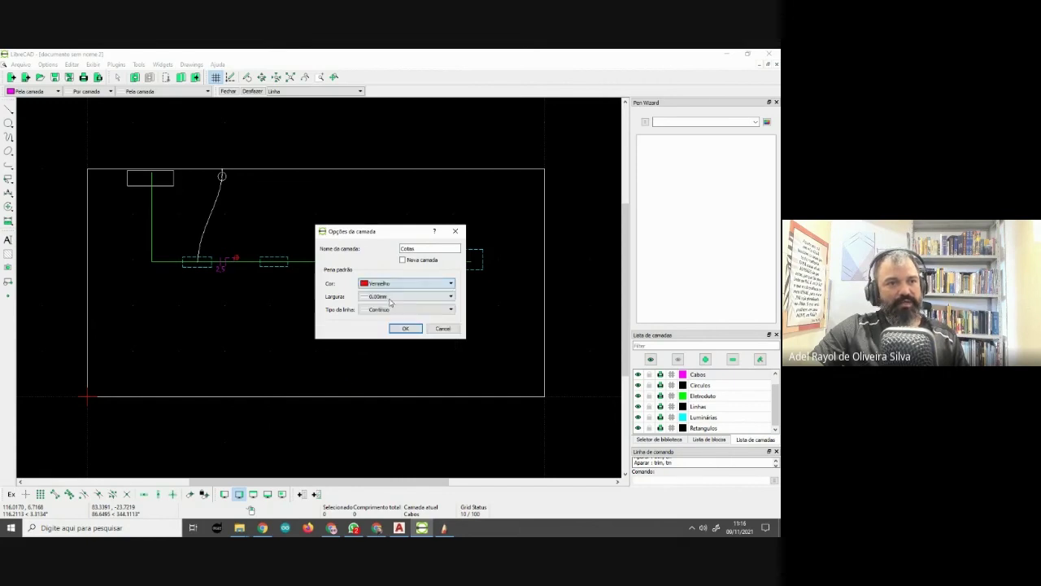
left_click(405, 328)
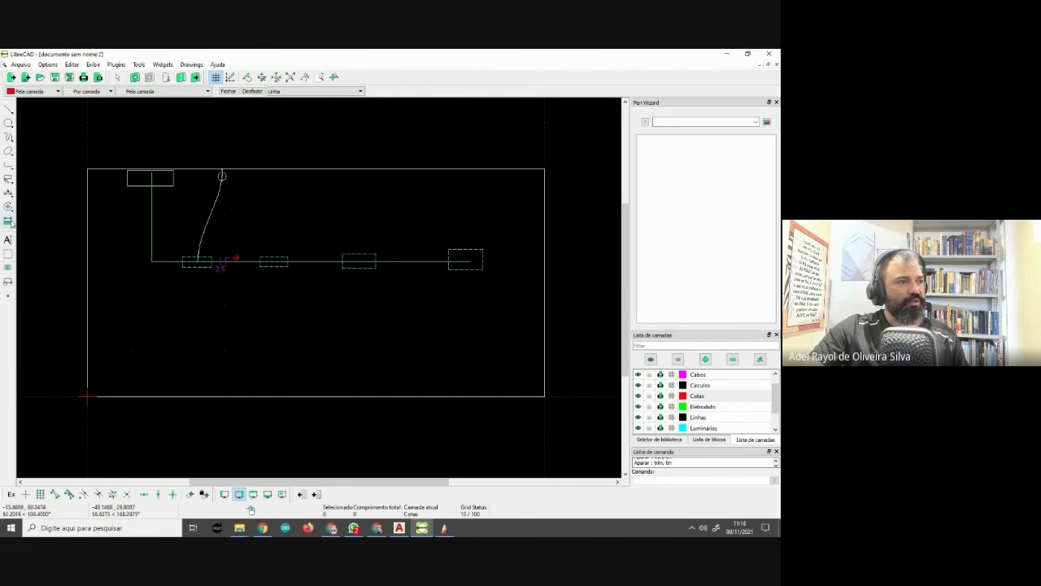
Draw red linear dimensions 100.0000 and 50.0000 on the room outline
left_click(9, 195)
left_click(37, 192)
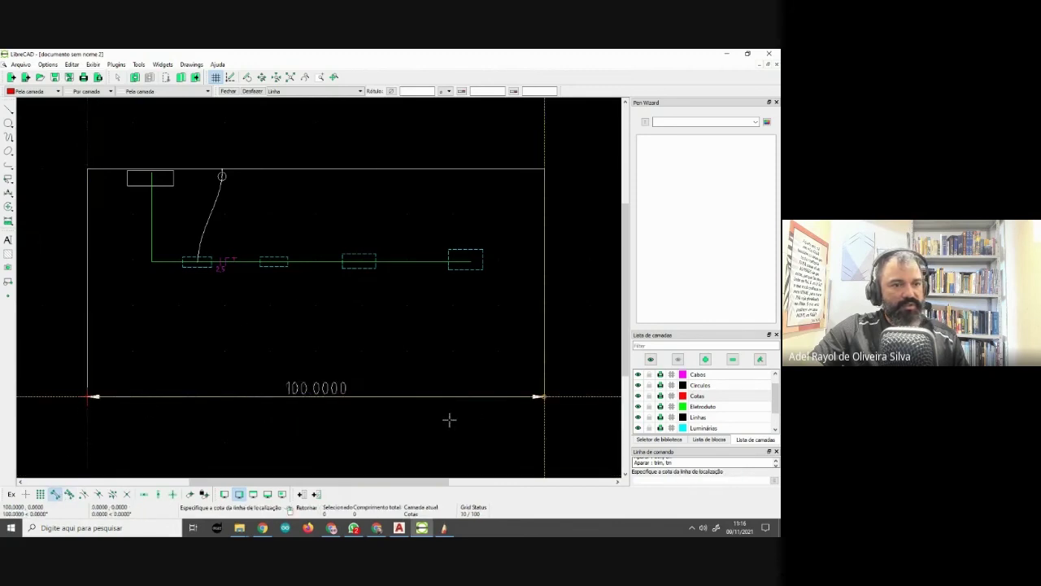
middle_click_drag(448, 419, 344, 427)
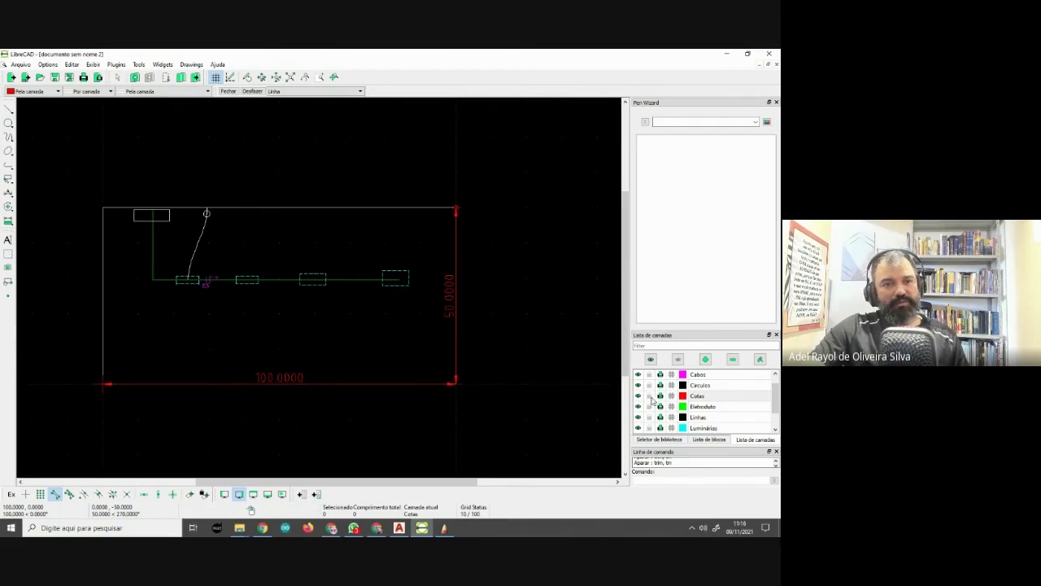
Toggle the Cotas, Linhas and Luminárias layers off and on to check the dimensions
left_click(638, 395)
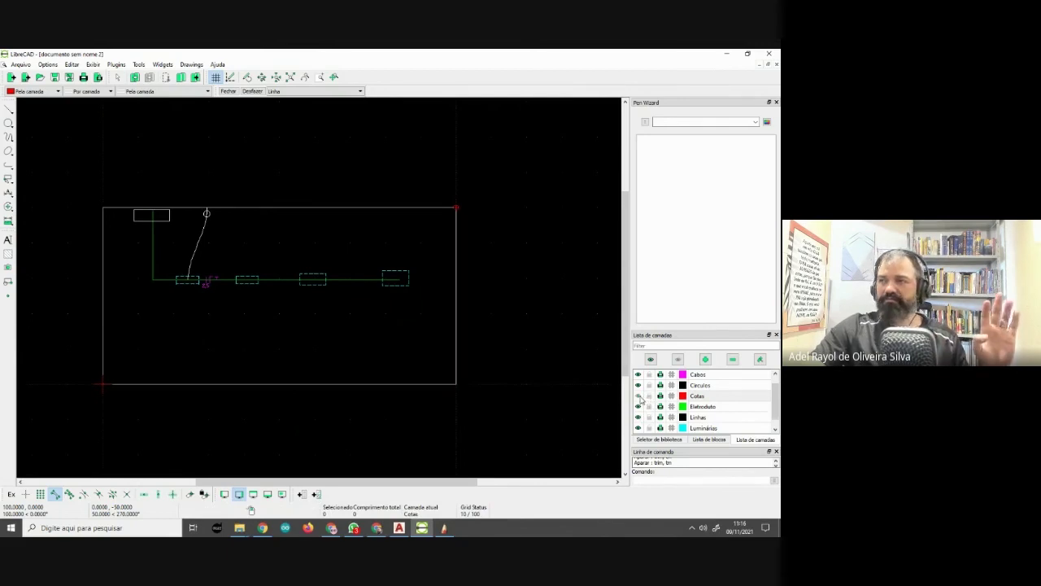
left_click(638, 396)
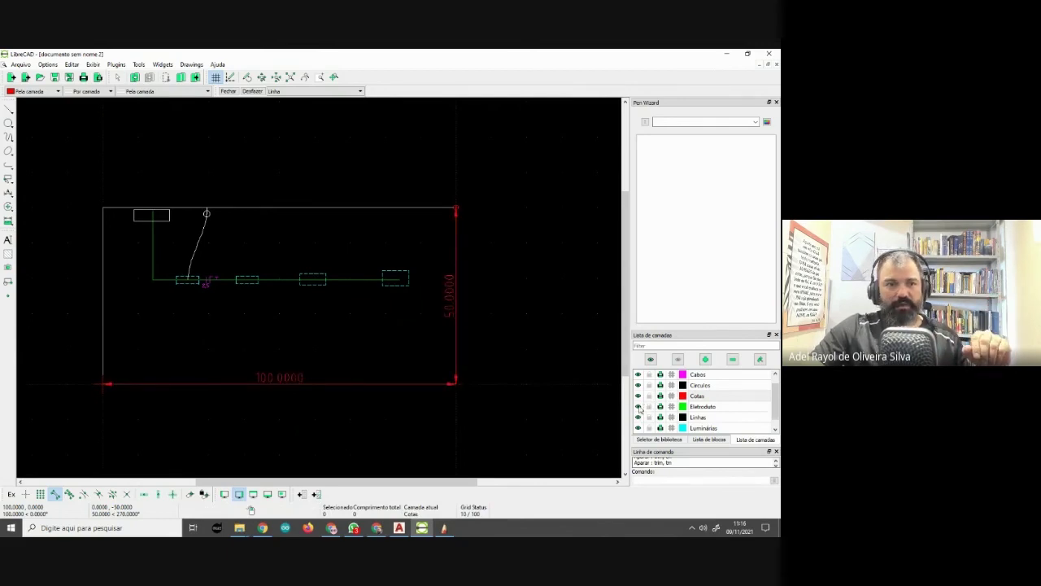
left_click(639, 417)
left_click(639, 417)
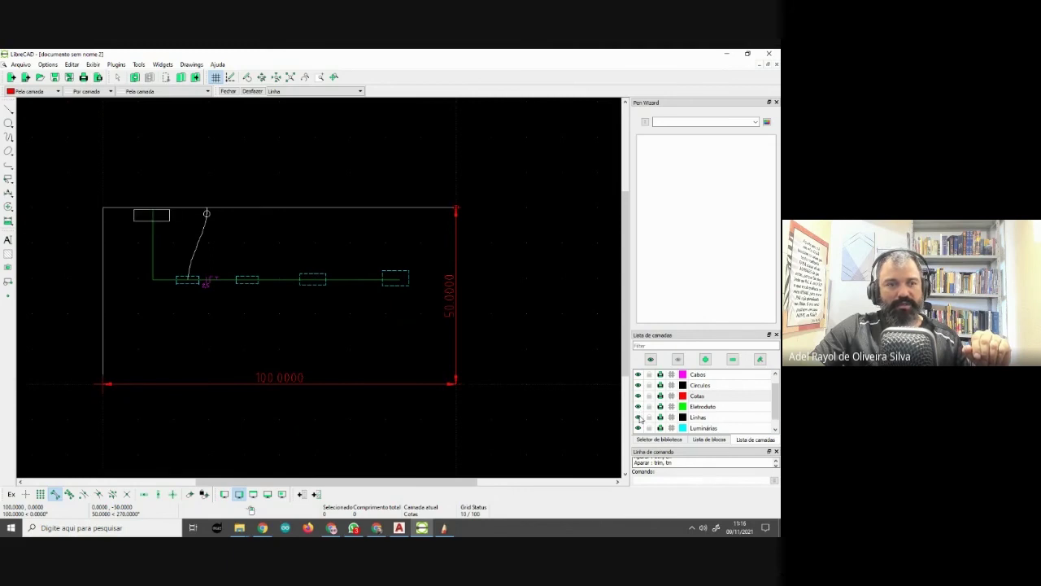
left_click(639, 427)
left_click(639, 428)
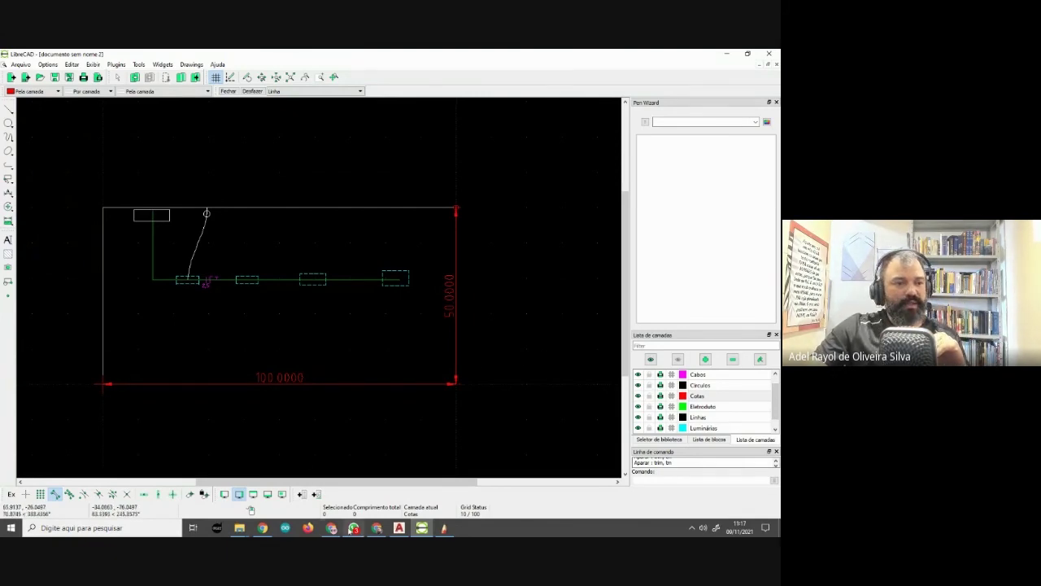
Switch to WhatsApp briefly, then return to the LibreCAD drawing with alt+Tab
left_click(353, 528)
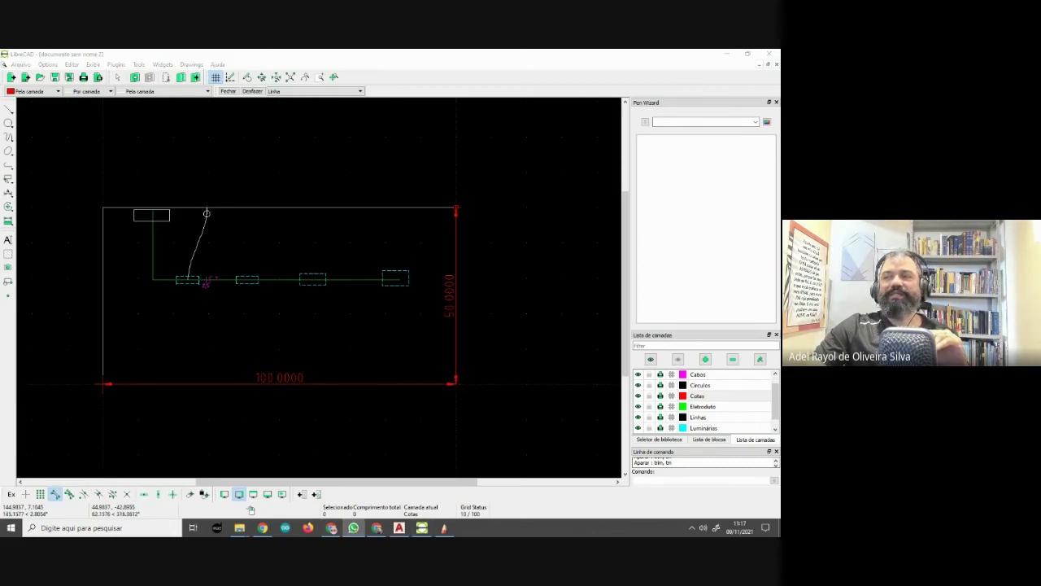
key("alt+Tab")
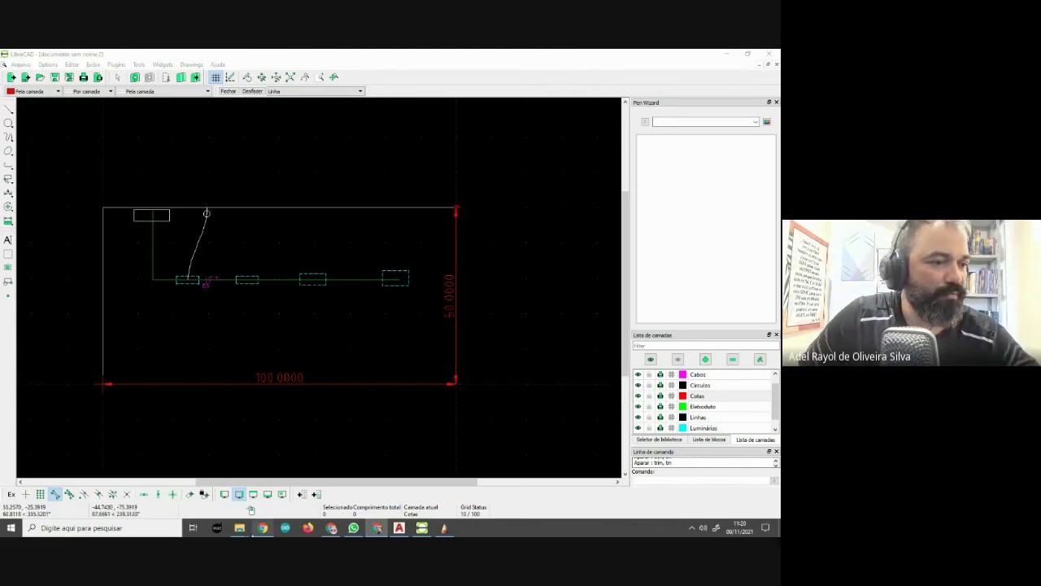
mouse_move(239, 528)
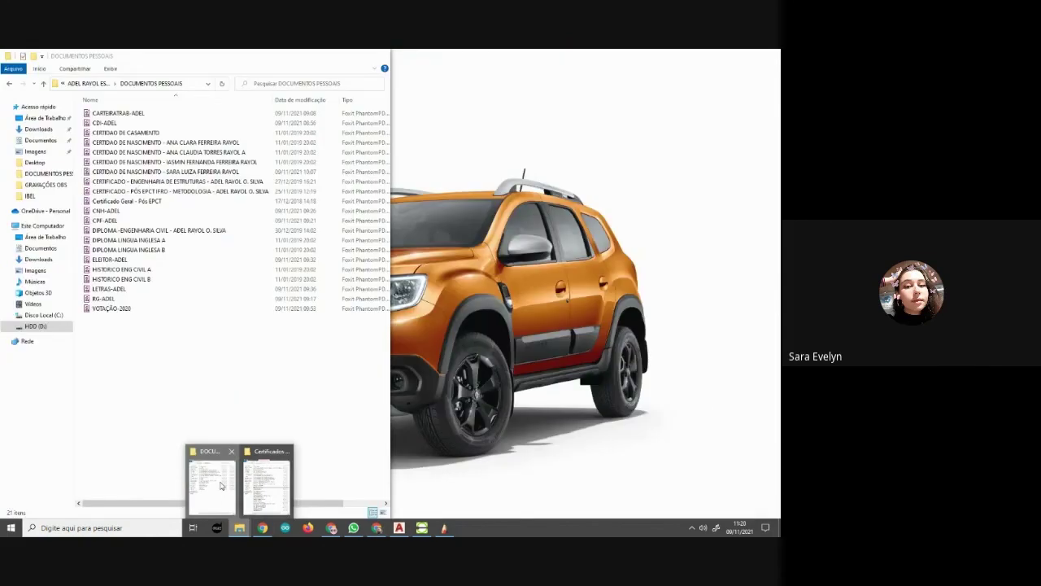
Bring forward and maximize the DOCUMENTOS PESSOAIS folder, then minimize it to reveal LibreCAD
left_click(220, 486)
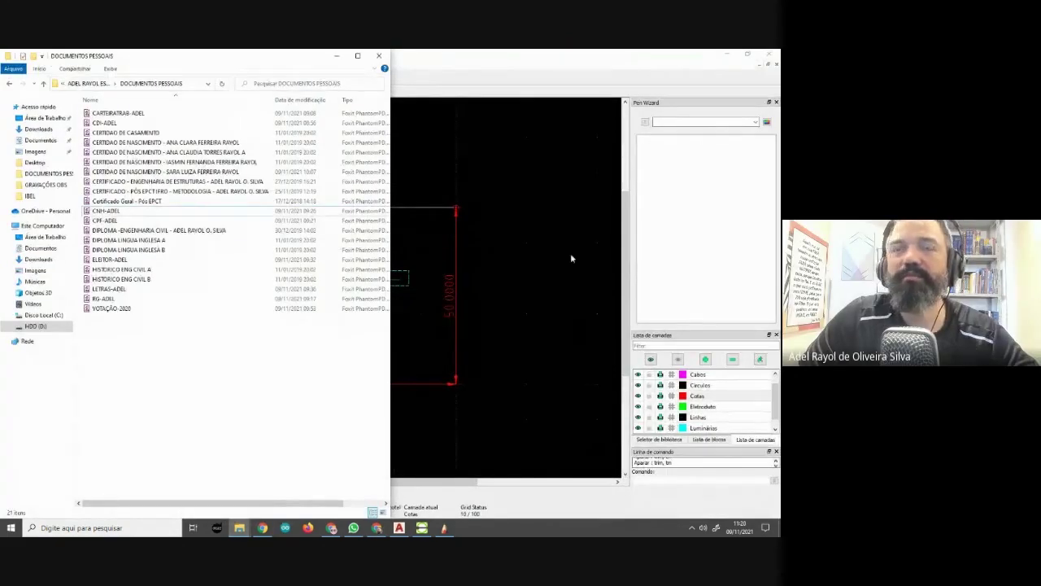
left_click(357, 56)
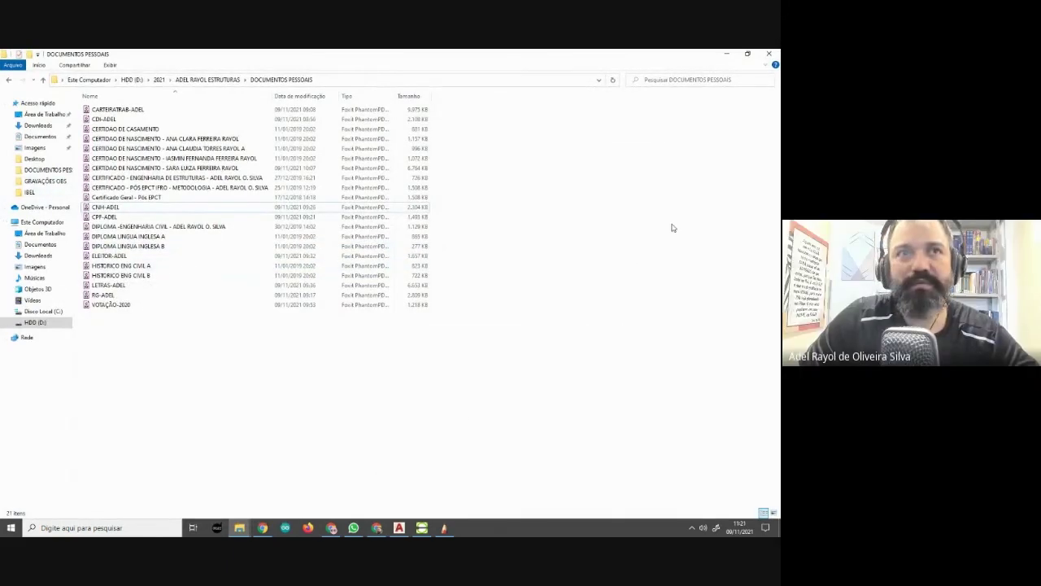
left_click(726, 54)
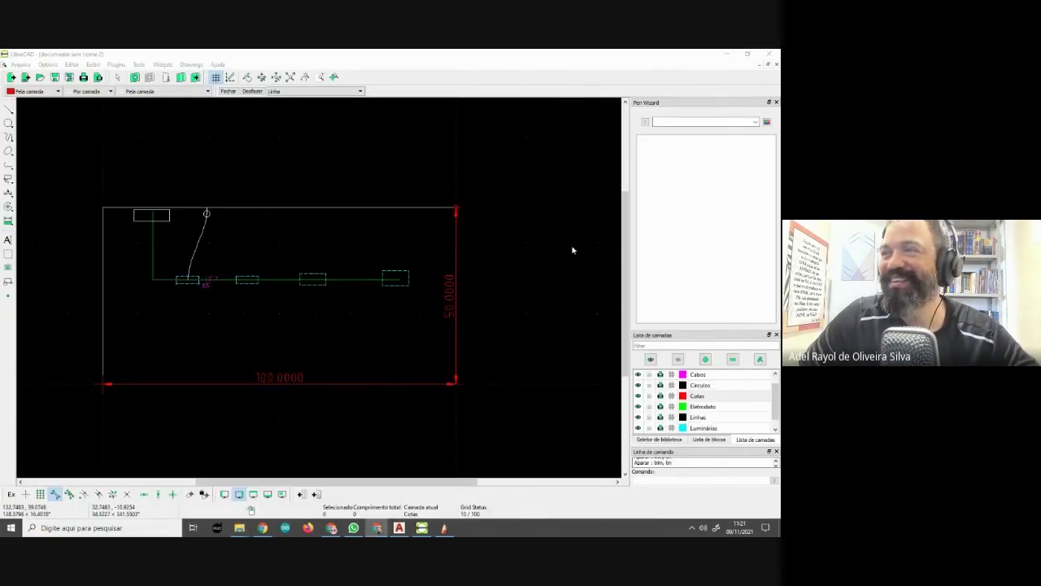